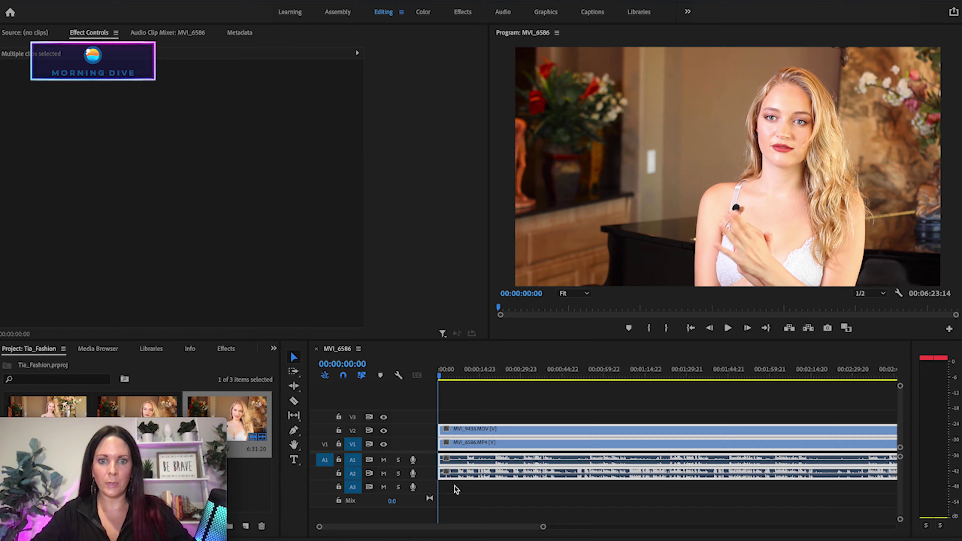
# Trim both camera clips to start at 00:00:10:09 and move them to the sequence start
pyautogui.click(440, 380)
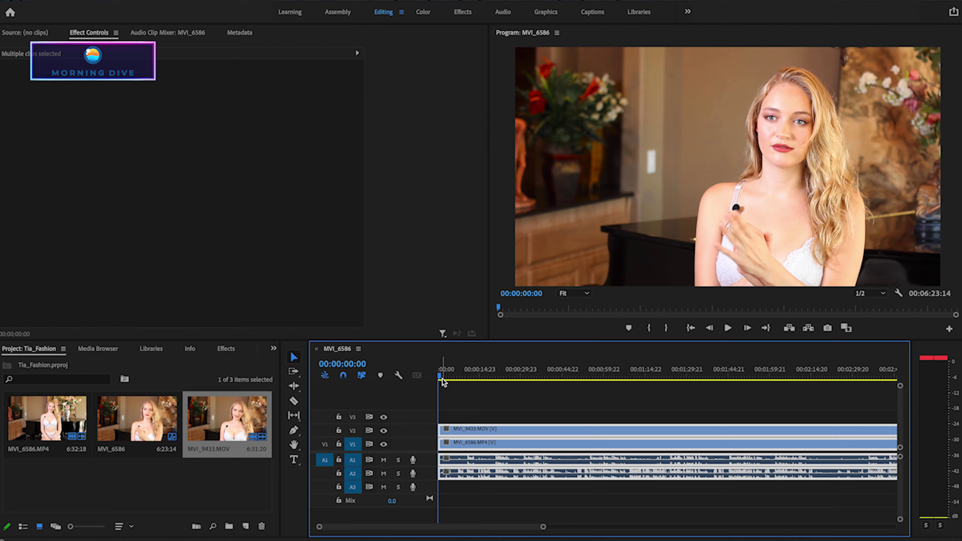
pyautogui.moveTo(442, 378)
pyautogui.mouseDown()
pyautogui.moveTo(459, 378)
pyautogui.moveTo(435, 384)
pyautogui.mouseUp()
pyautogui.moveTo(435, 384); pyautogui.dragTo(466, 379)
pyautogui.press('space')
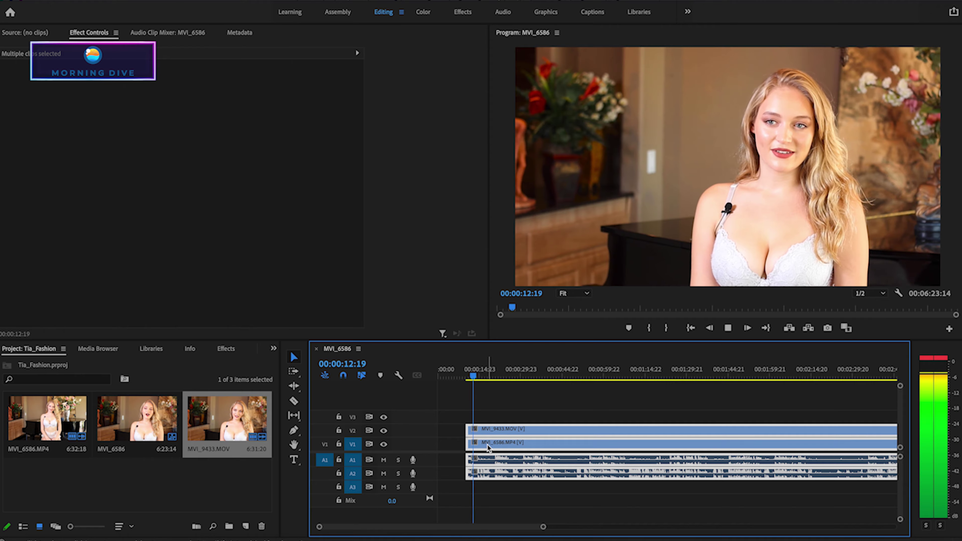
pyautogui.press('space')
pyautogui.moveTo(515, 491)
pyautogui.mouseDown()
pyautogui.moveTo(508, 431)
pyautogui.moveTo(480, 432)
pyautogui.mouseUp()
pyautogui.click(460, 414)
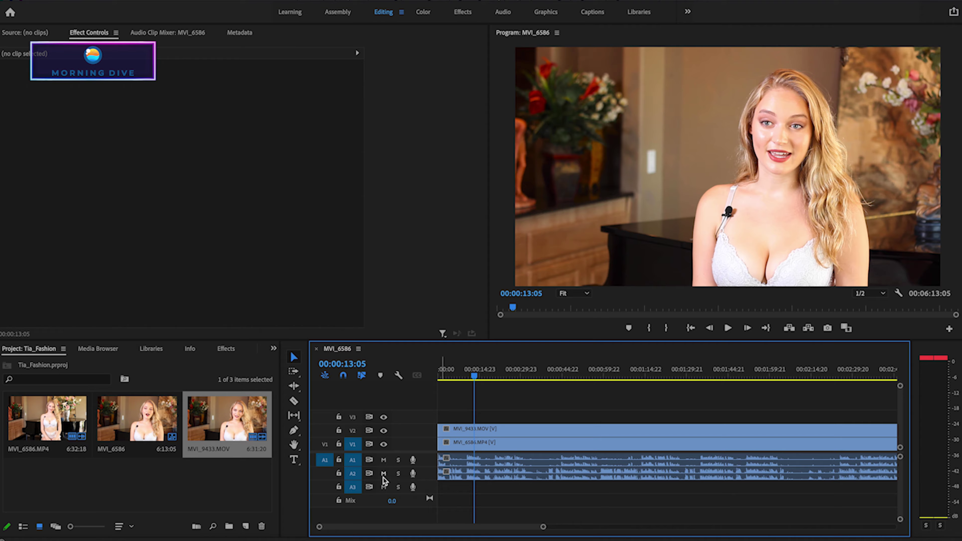
# Hide the V2 close-up track so the wide MVI_6586.MP4 angle shows
pyautogui.click(383, 431)
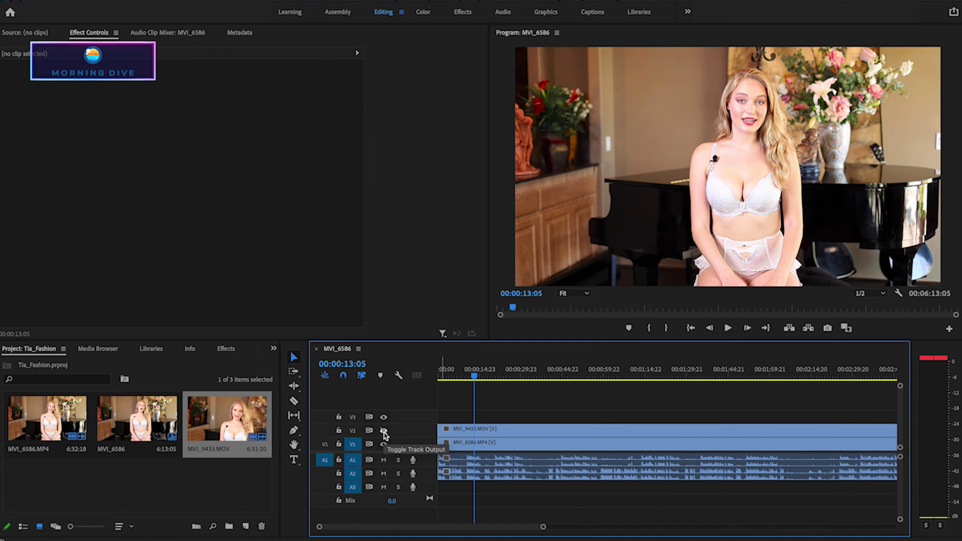
pyautogui.click(384, 431)
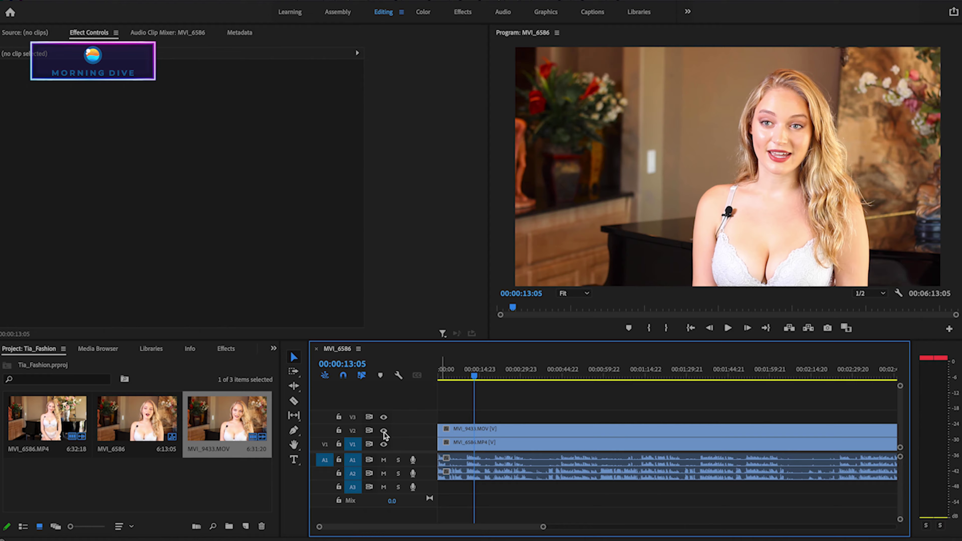
pyautogui.click(383, 431)
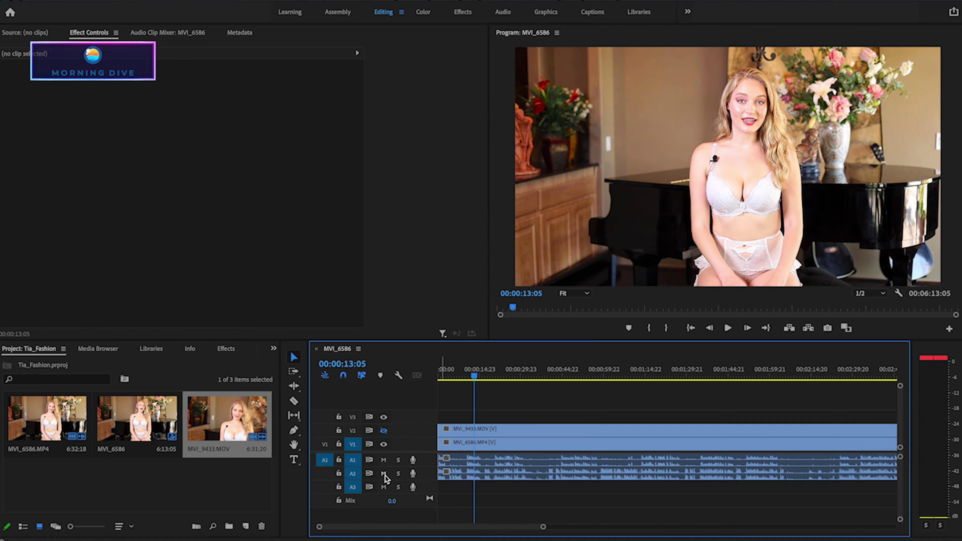
pyautogui.click(481, 442)
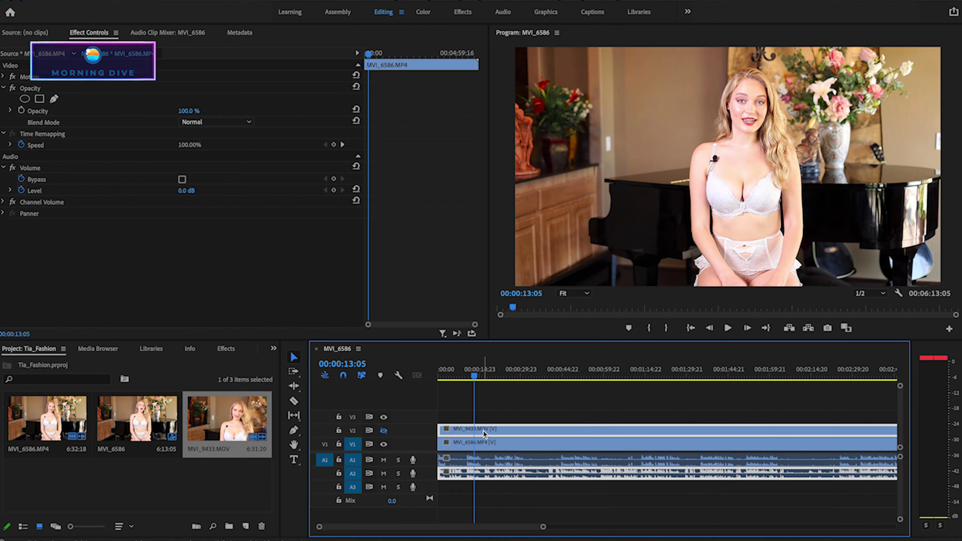
# In the Effects workspace, apply the Full to Legal Range, 10-bit Lumetri preset to both clips
pyautogui.click(484, 431)
pyautogui.click(464, 15)
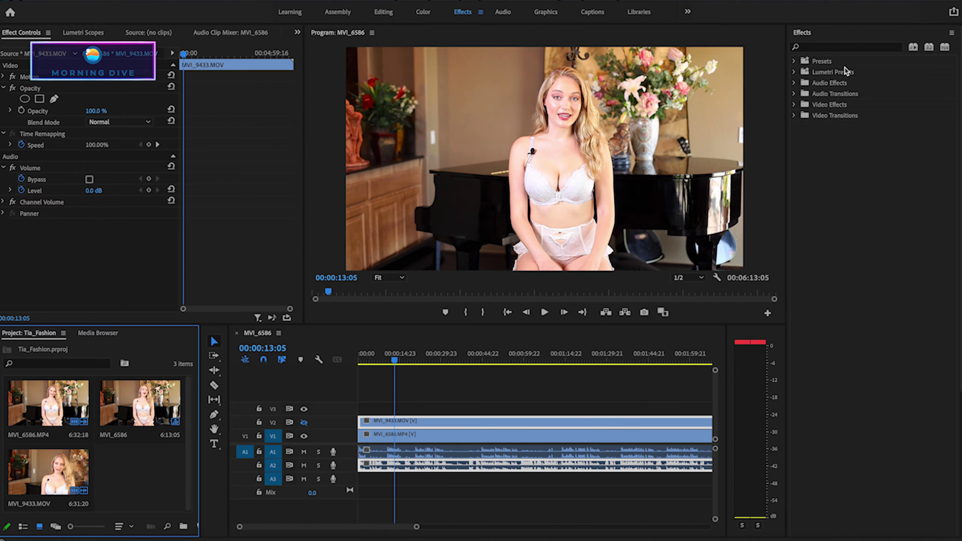
pyautogui.click(799, 72)
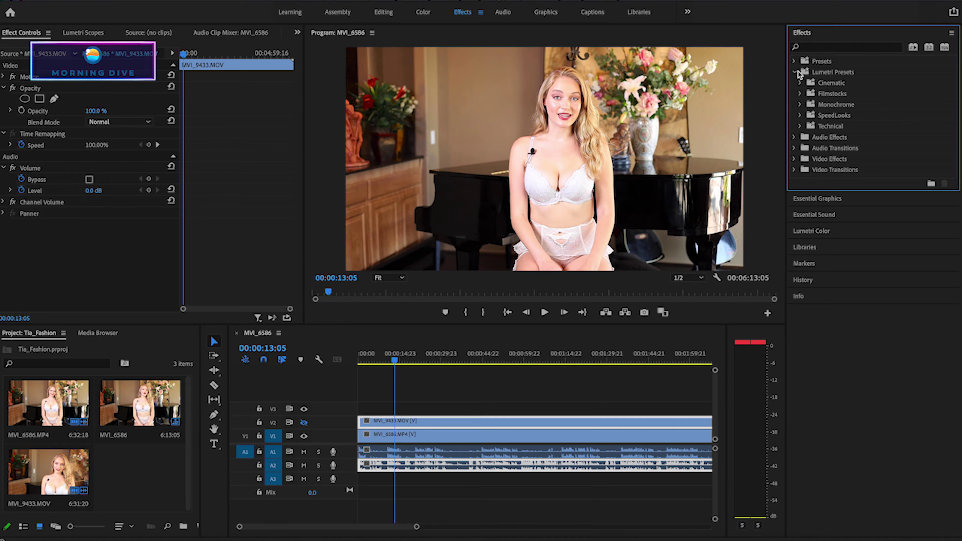
pyautogui.click(800, 127)
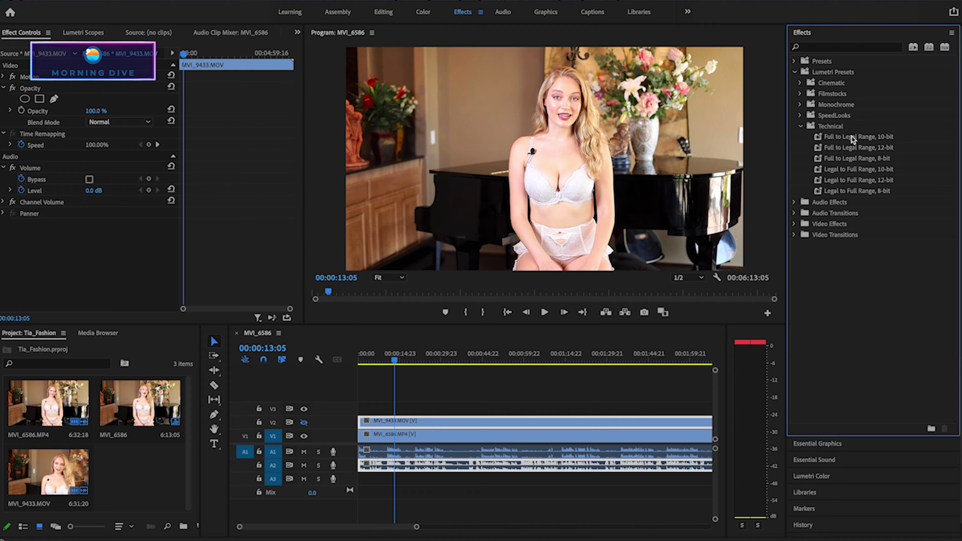
pyautogui.moveTo(851, 139); pyautogui.dragTo(542, 421)
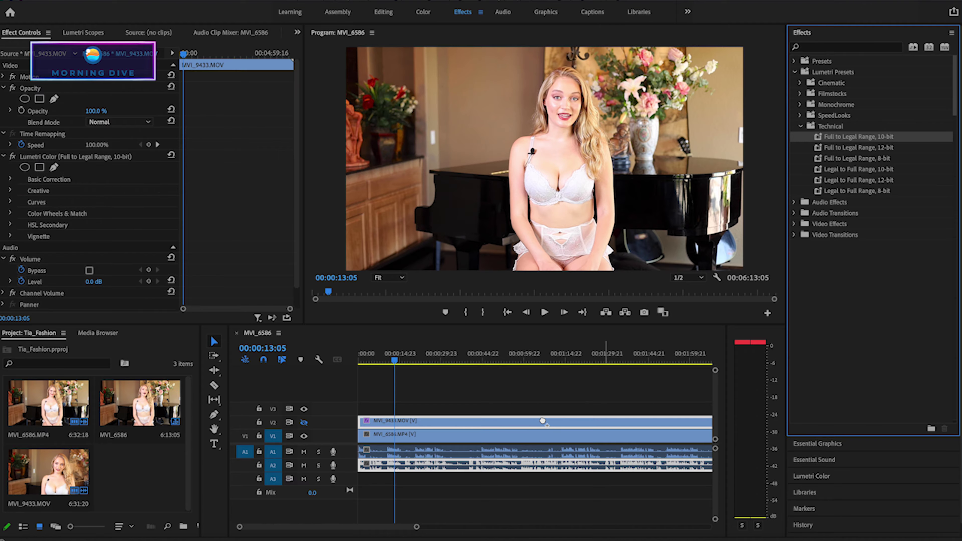
pyautogui.click(532, 440)
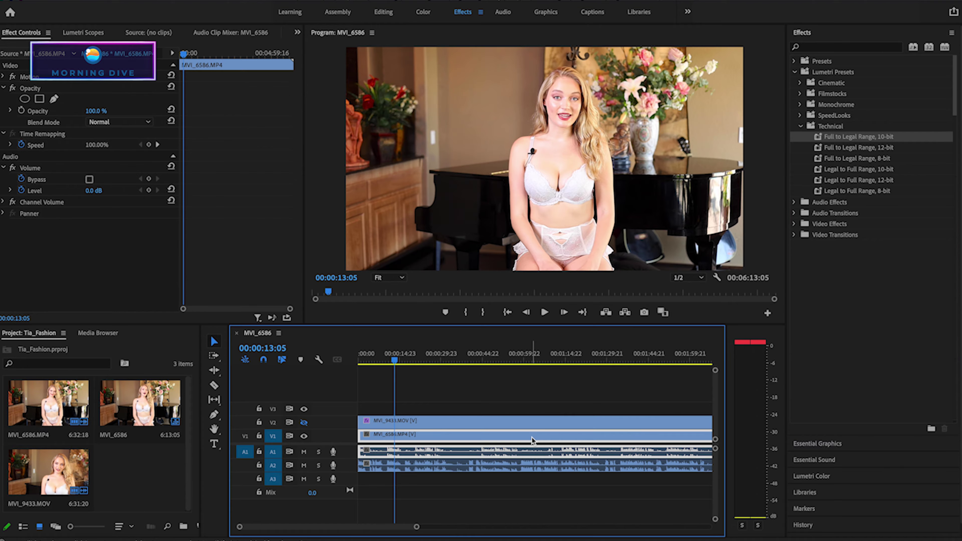
pyautogui.moveTo(857, 138)
pyautogui.mouseDown()
pyautogui.moveTo(526, 390)
pyautogui.moveTo(486, 440)
pyautogui.mouseUp()
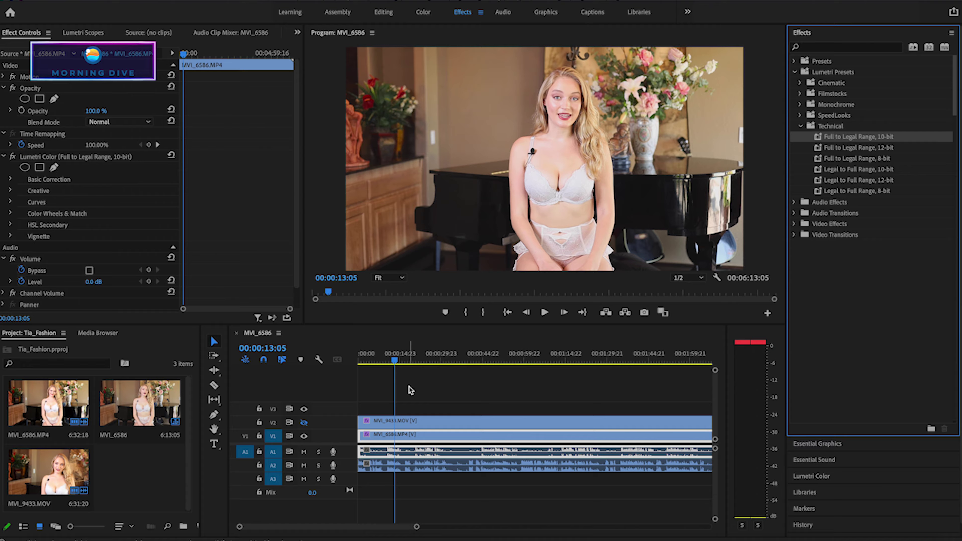
# Shift the V2 MVI_9433.MOV clip to start later, at the playhead
pyautogui.click(393, 397)
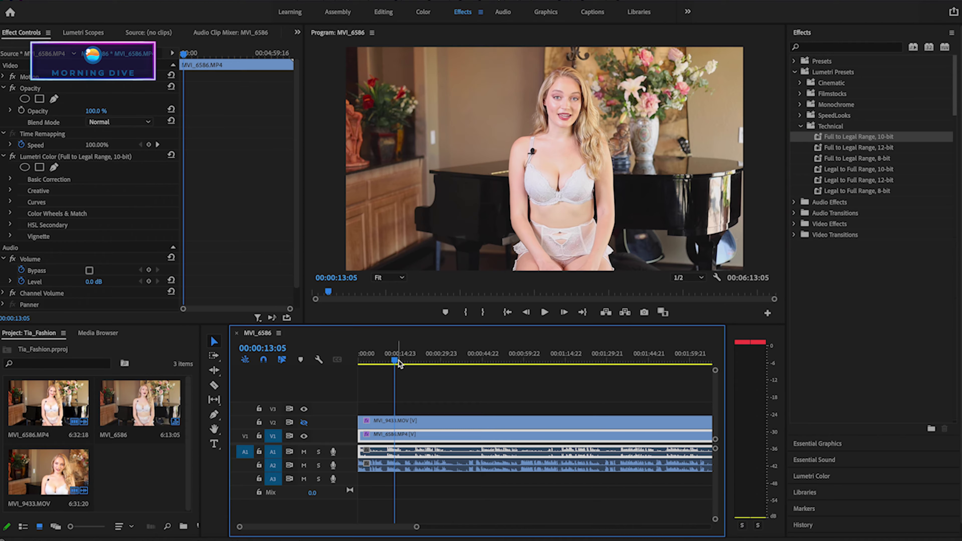
pyautogui.moveTo(388, 426); pyautogui.dragTo(424, 426)
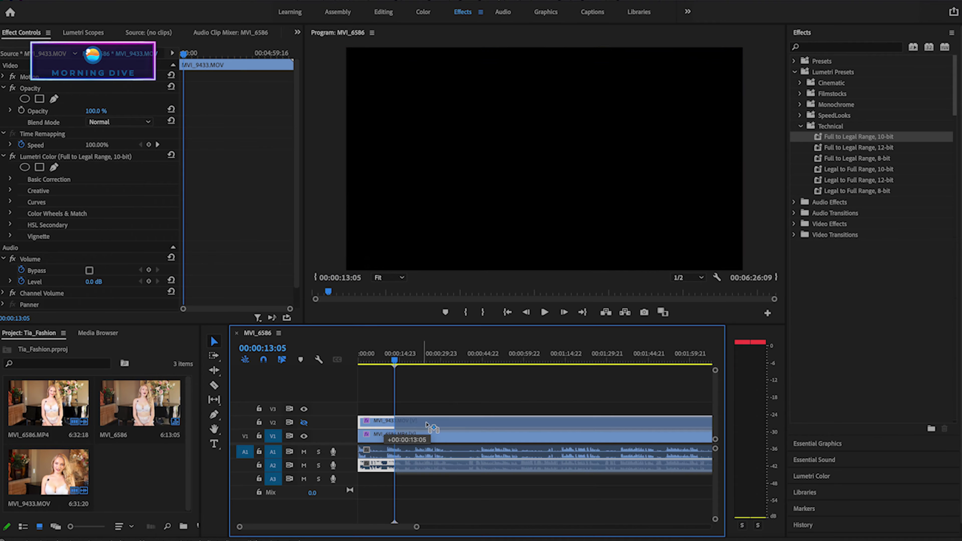
pyautogui.click(378, 360)
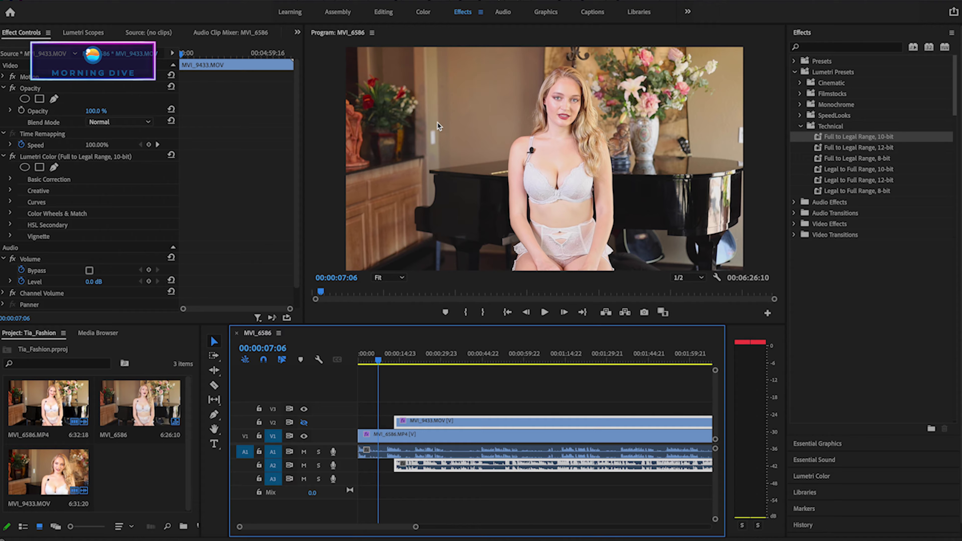
# At 50% monitor zoom, scale up and reframe the V1 wide shot, and return the V2 clip to the start
pyautogui.click(399, 278)
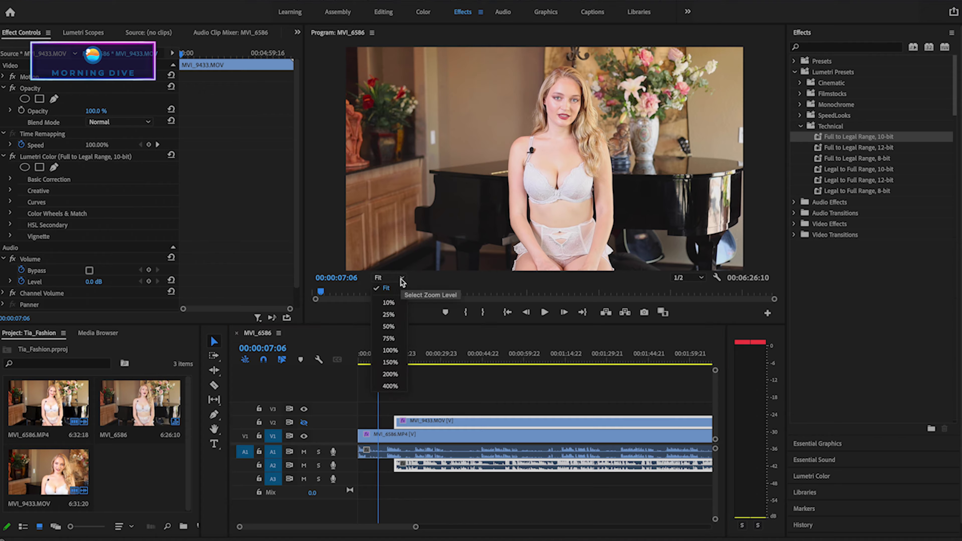
pyautogui.click(389, 326)
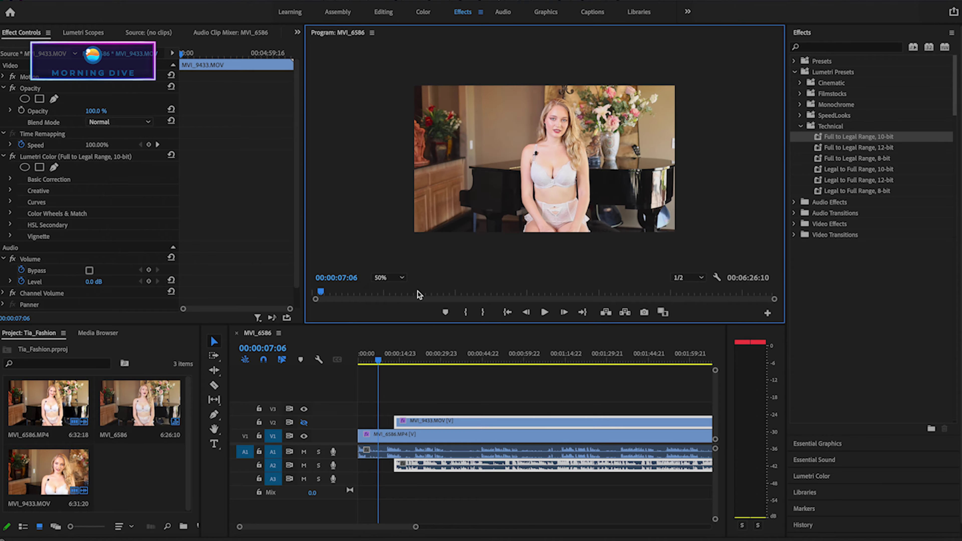
pyautogui.click(481, 137)
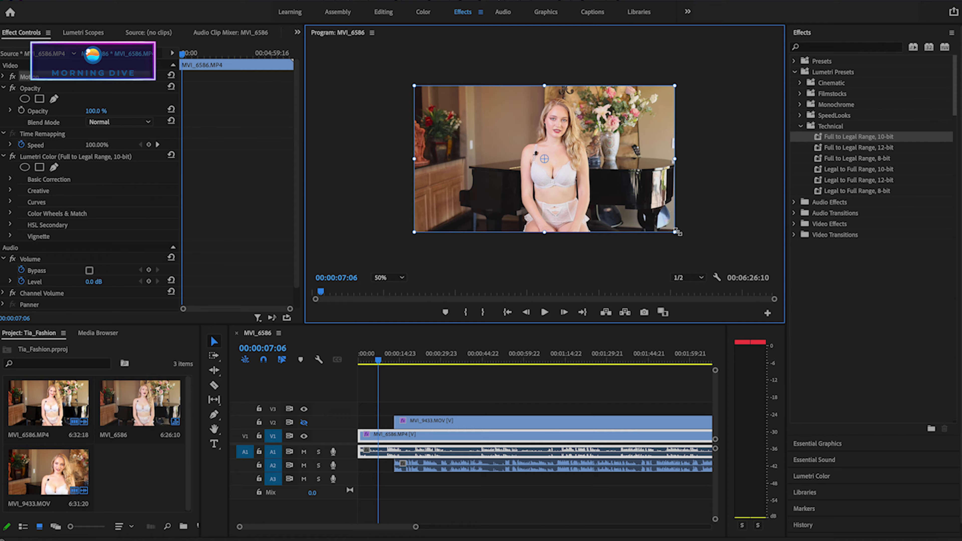
pyautogui.moveTo(676, 233); pyautogui.dragTo(725, 261)
pyautogui.moveTo(678, 221); pyautogui.dragTo(640, 240)
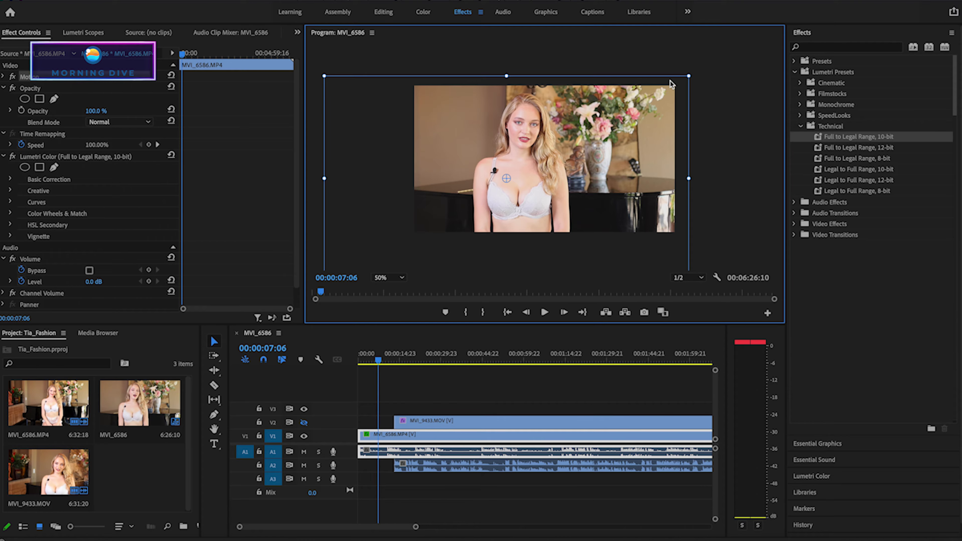
pyautogui.moveTo(670, 84); pyautogui.dragTo(671, 81)
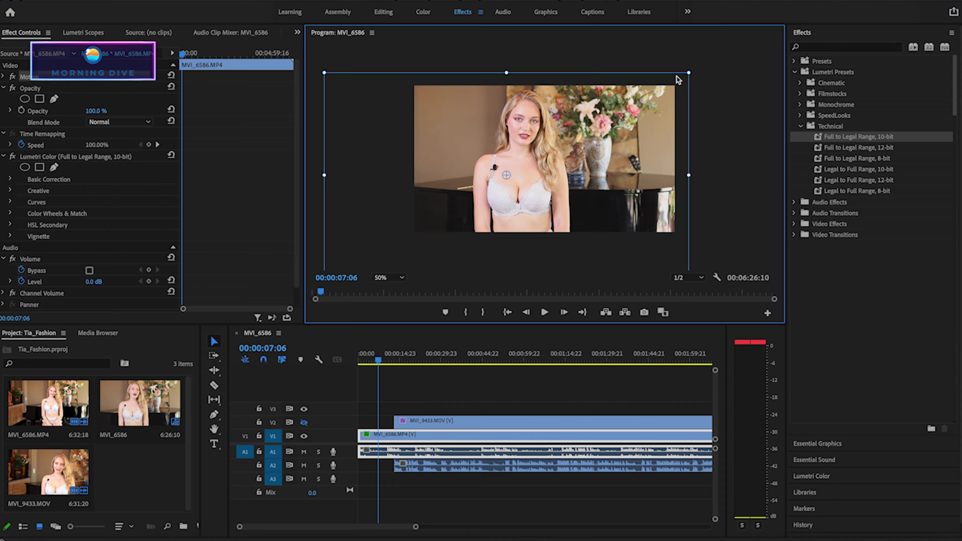
pyautogui.moveTo(677, 79)
pyautogui.mouseDown()
pyautogui.moveTo(678, 90)
pyautogui.moveTo(676, 78)
pyautogui.mouseUp()
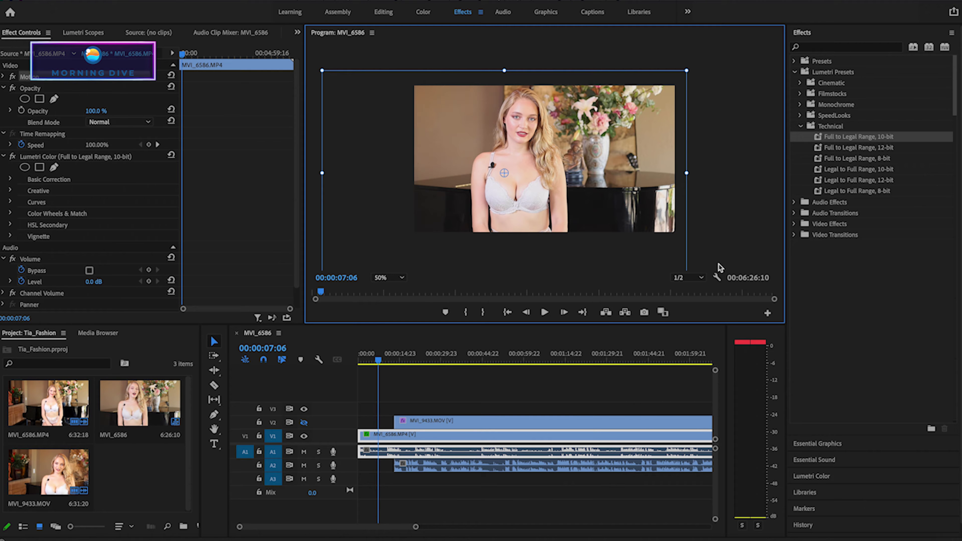
pyautogui.moveTo(508, 421); pyautogui.dragTo(416, 432)
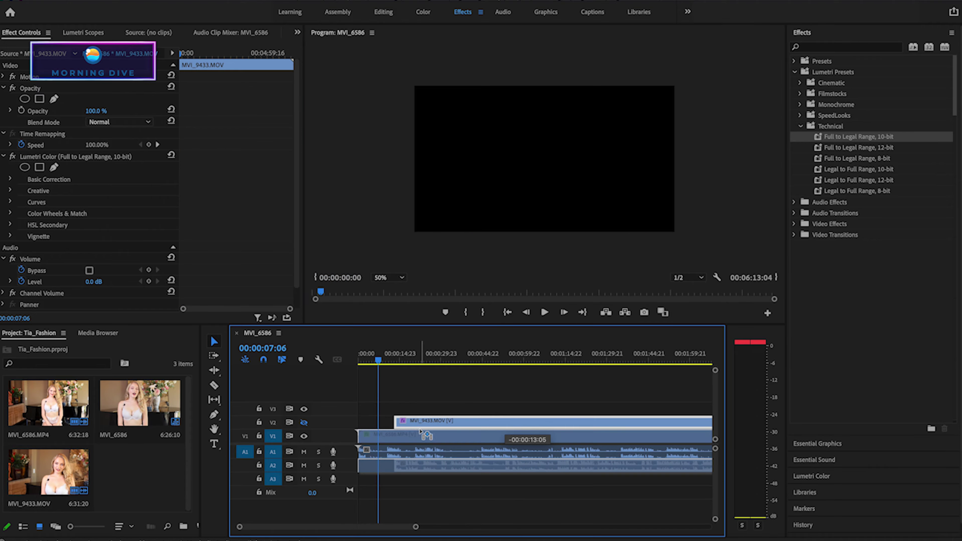
# Show the V2 close-up track again and begin scaling MVI_9433.MOV in the Program Monitor
pyautogui.click(304, 421)
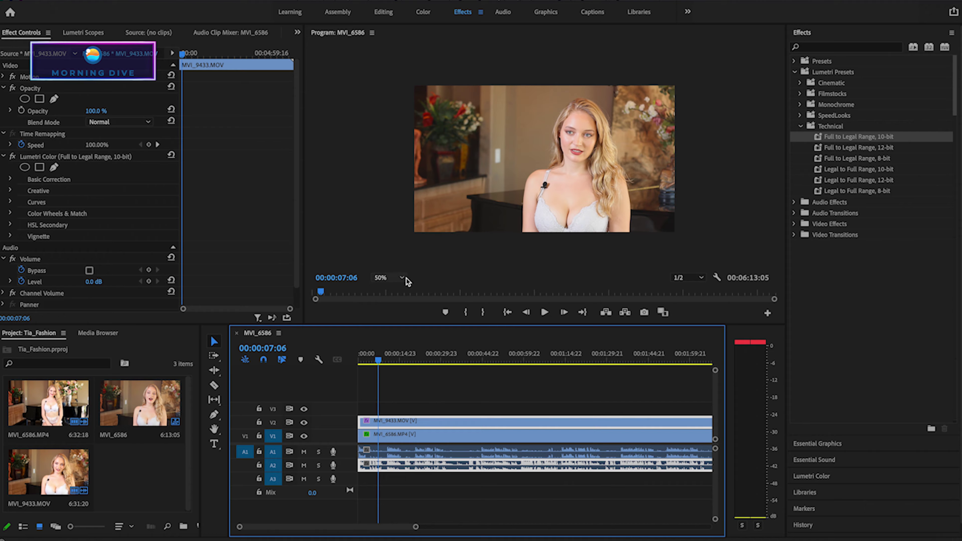
pyautogui.click(388, 278)
pyautogui.click(468, 220)
pyautogui.click(469, 220)
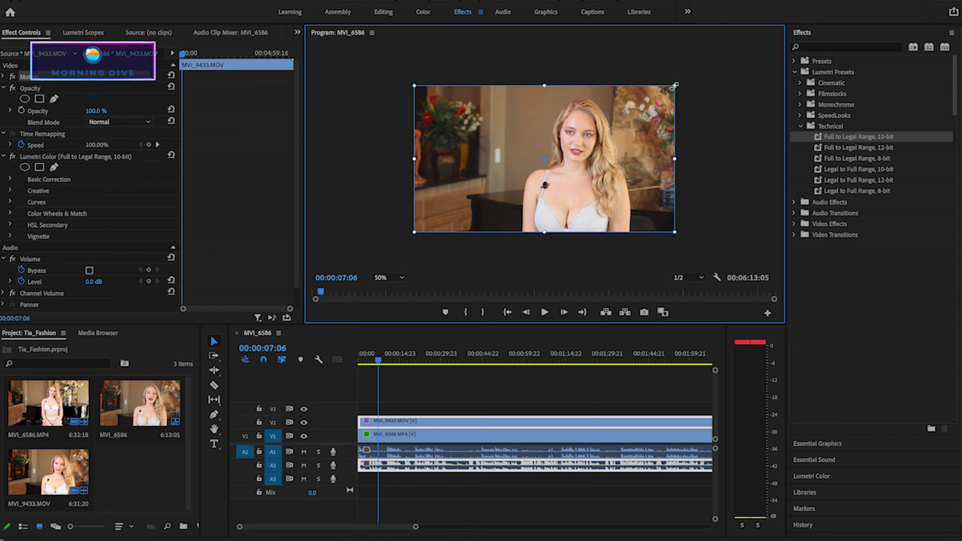
pyautogui.moveTo(675, 84)
pyautogui.mouseDown()
pyautogui.moveTo(686, 77)
pyautogui.moveTo(672, 86)
pyautogui.mouseUp()
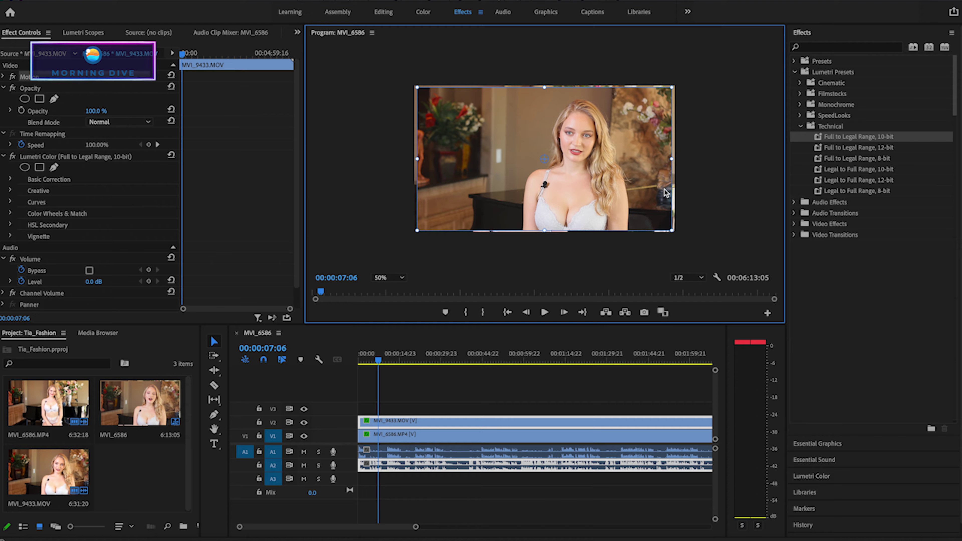
# Fine-tune the MVI_9433.MOV close-up's scale and rotation, leaving it slightly smaller
pyautogui.click(673, 90)
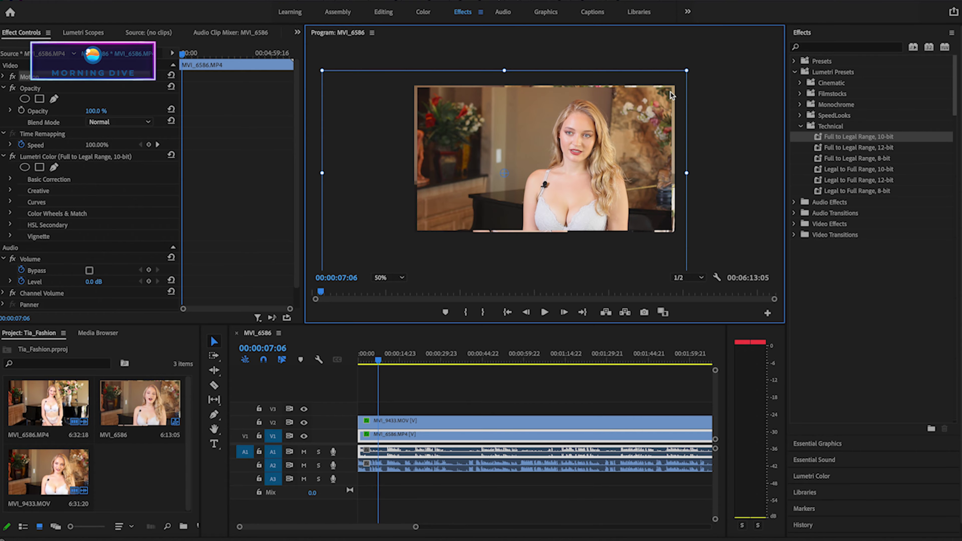
pyautogui.click(459, 418)
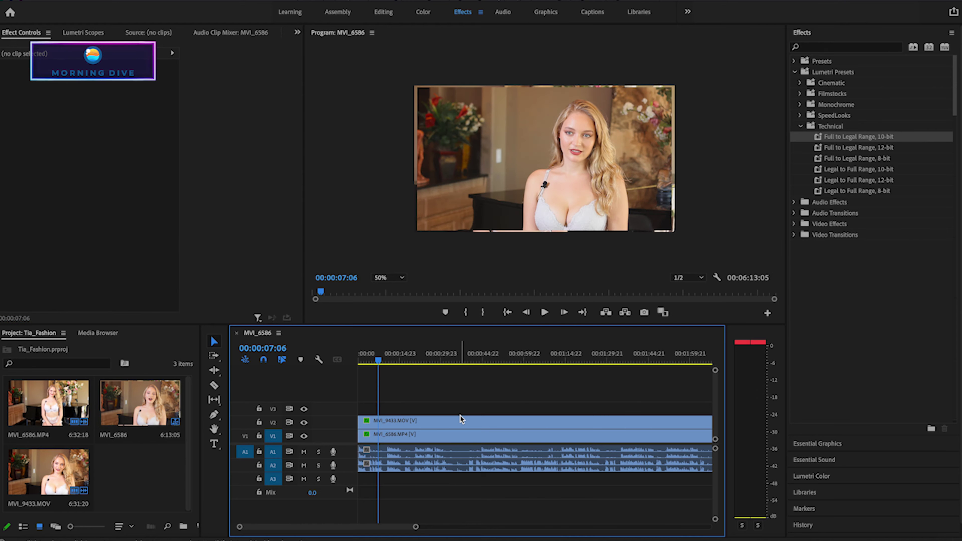
pyautogui.click(520, 174)
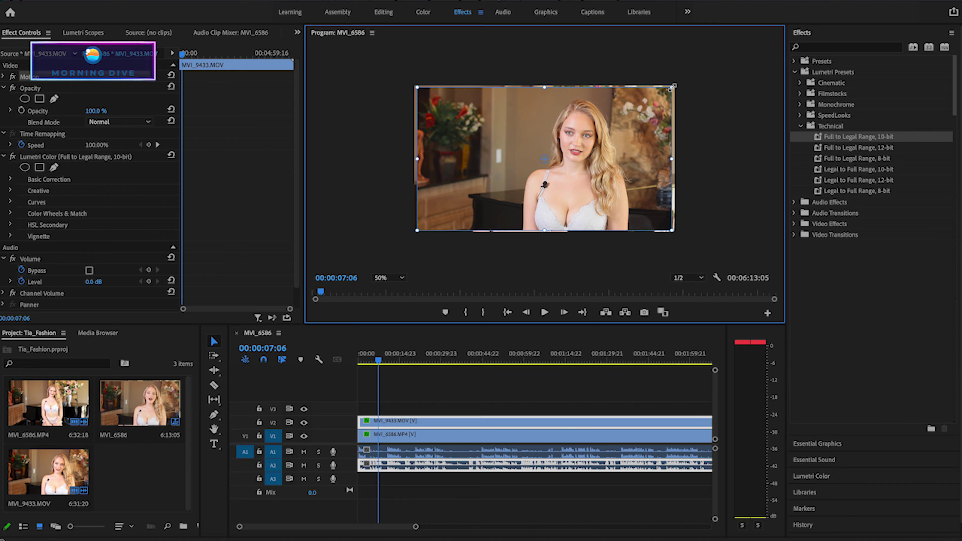
pyautogui.moveTo(673, 86); pyautogui.dragTo(689, 72)
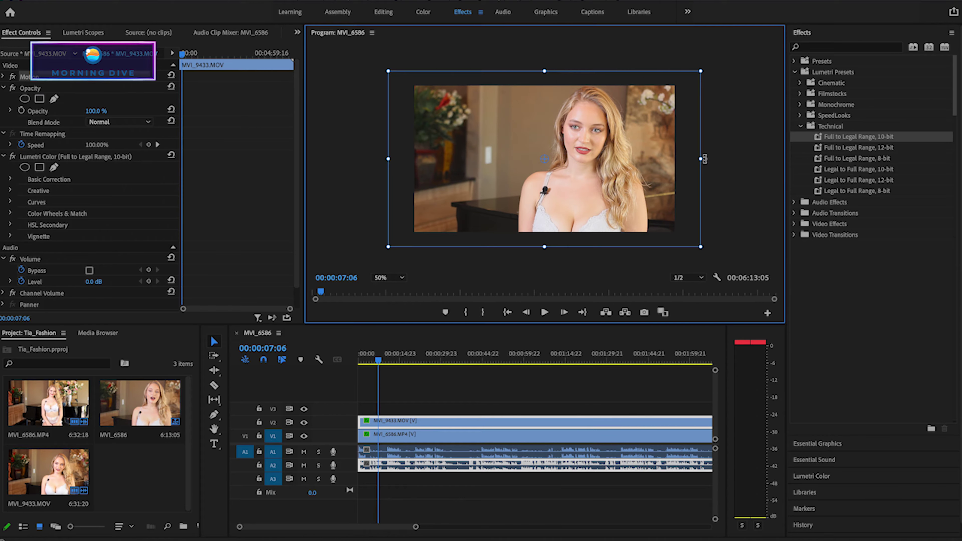
pyautogui.moveTo(704, 159); pyautogui.dragTo(703, 161)
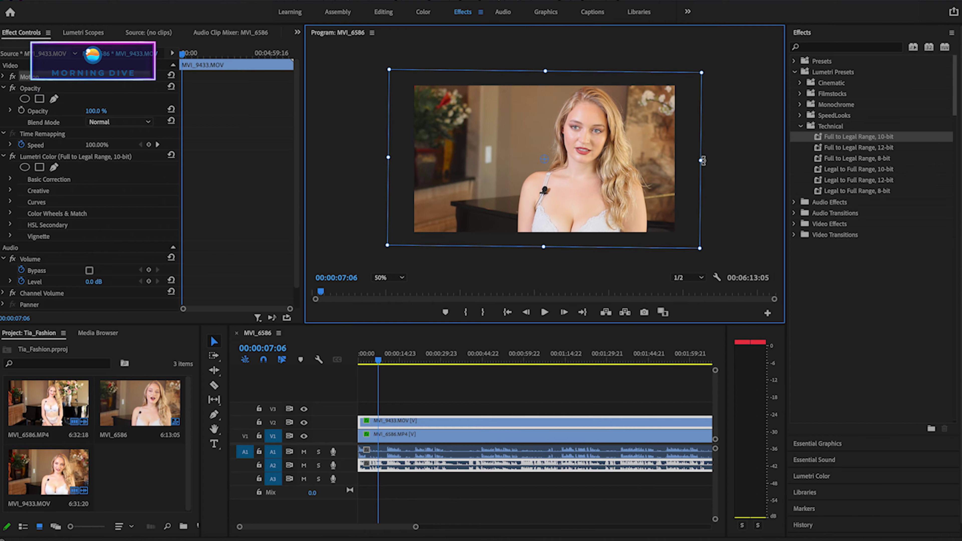
pyautogui.moveTo(703, 161); pyautogui.dragTo(703, 157)
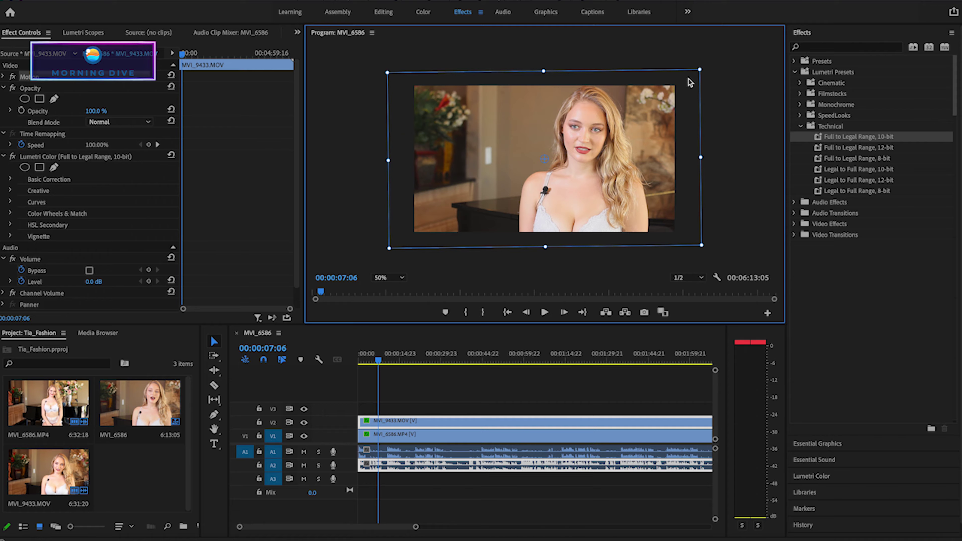
pyautogui.moveTo(701, 68); pyautogui.dragTo(698, 73)
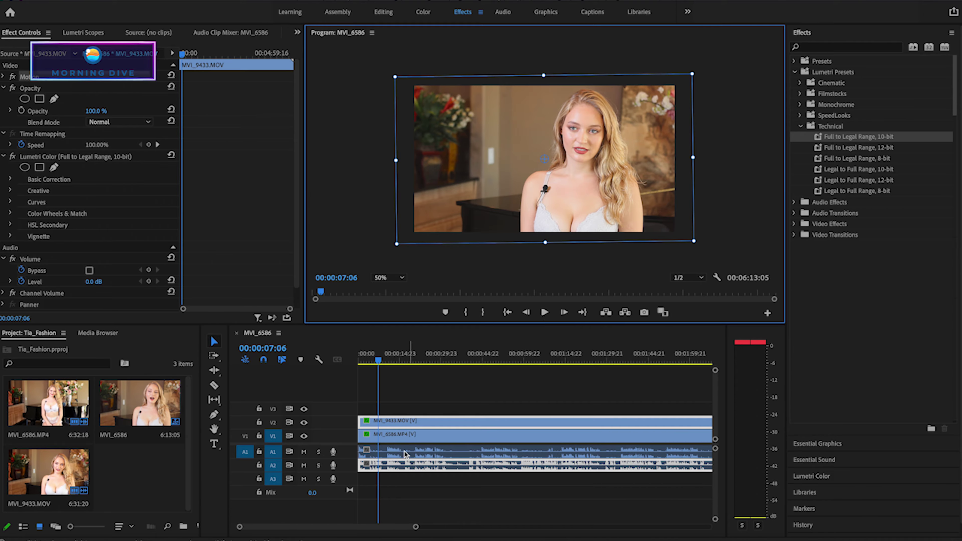
pyautogui.click(487, 263)
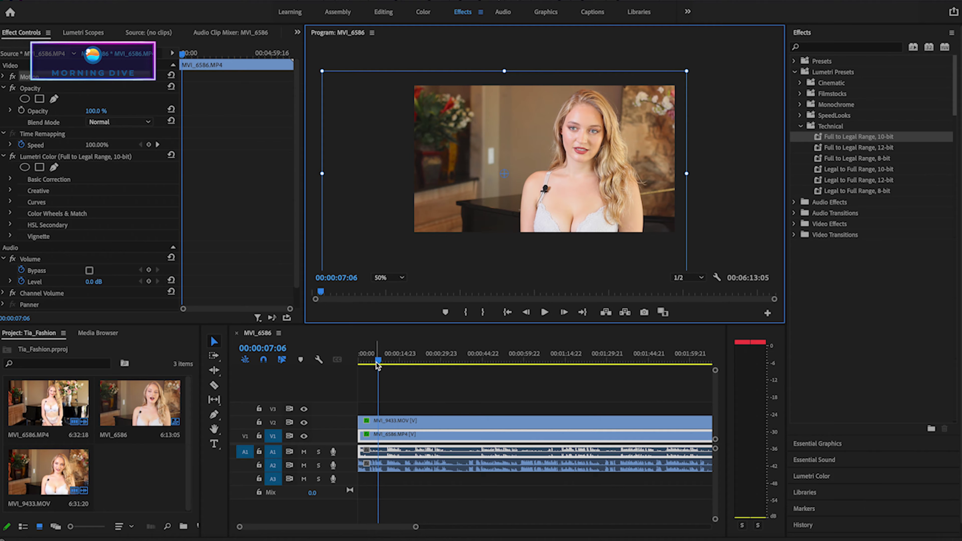
# Set the Program monitor zoom to Fit and toggle the video tracks to compare the angles
pyautogui.click(390, 278)
pyautogui.click(387, 292)
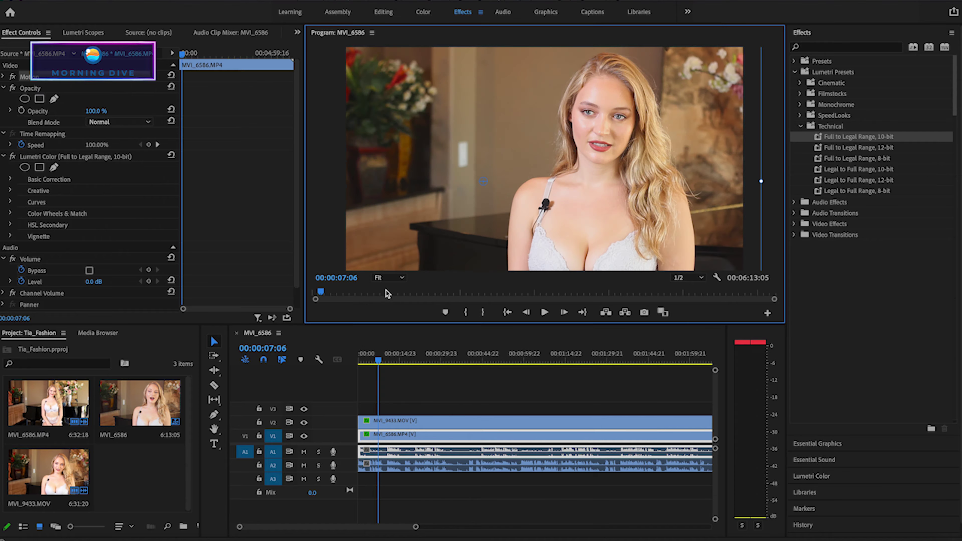
pyautogui.click(304, 422)
pyautogui.click(304, 422)
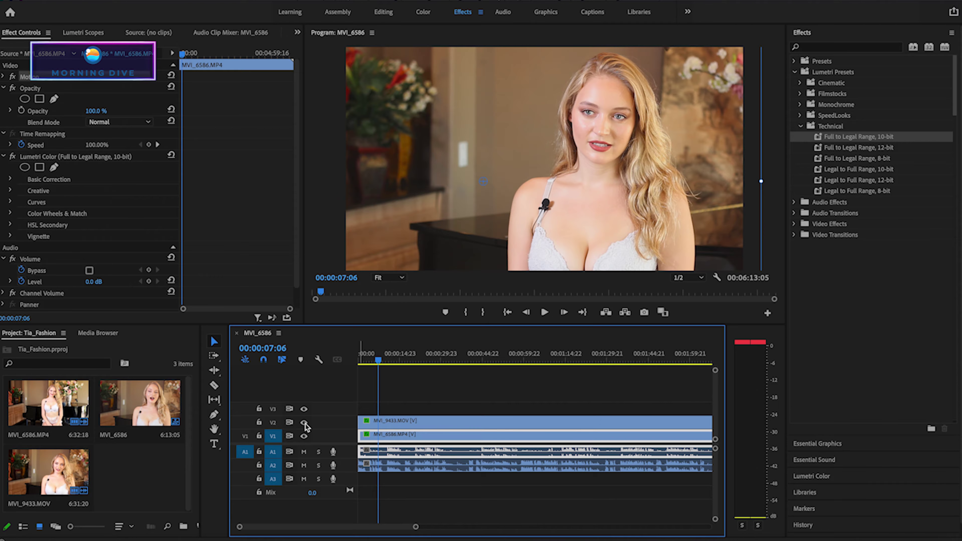
pyautogui.click(304, 422)
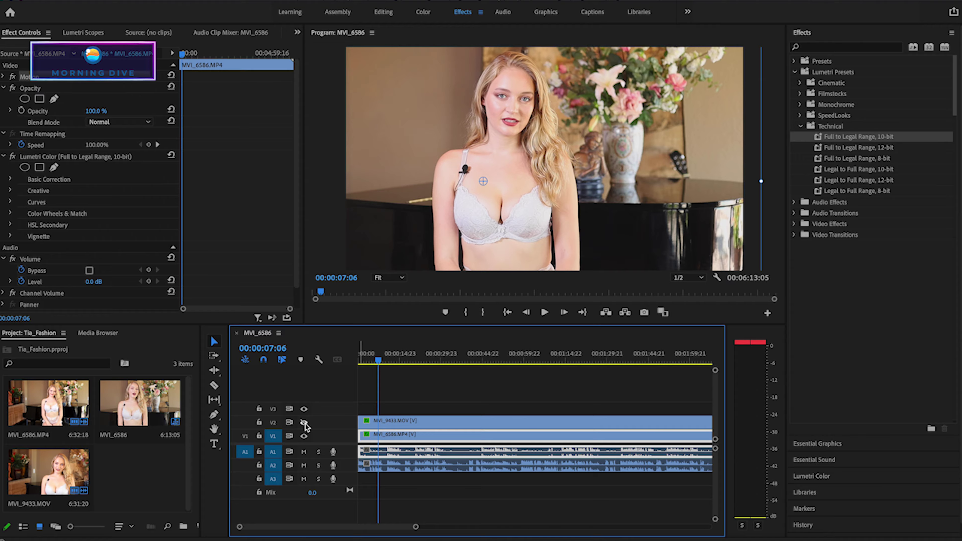
pyautogui.click(304, 436)
pyautogui.click(304, 436)
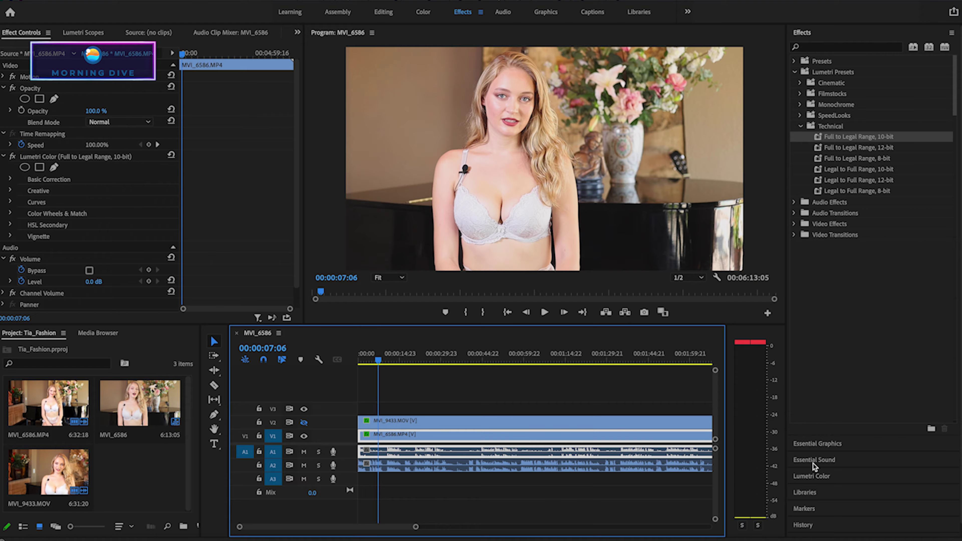
# Raise the red RGB curve slightly on the MVI_6586.MP4 wide shot in Lumetri Curves
pyautogui.click(813, 478)
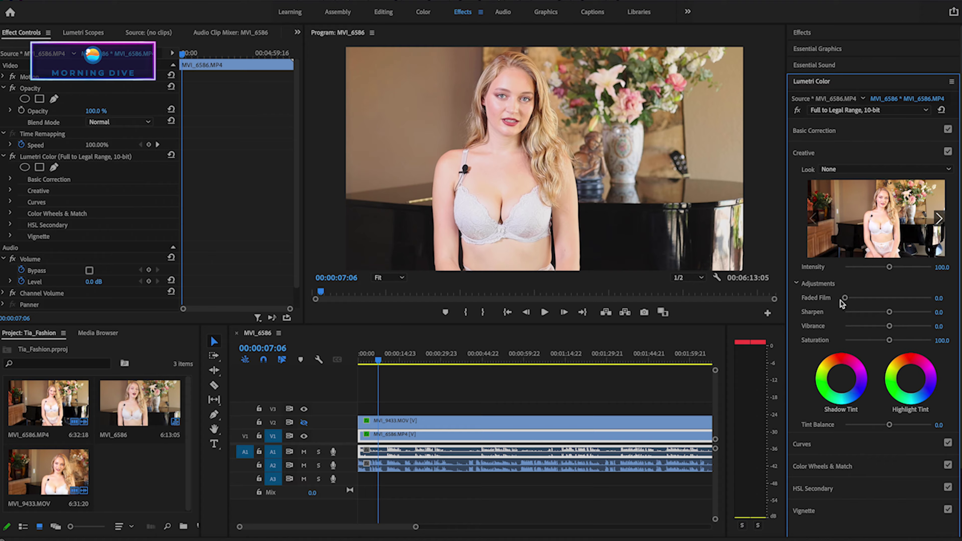
pyautogui.click(838, 443)
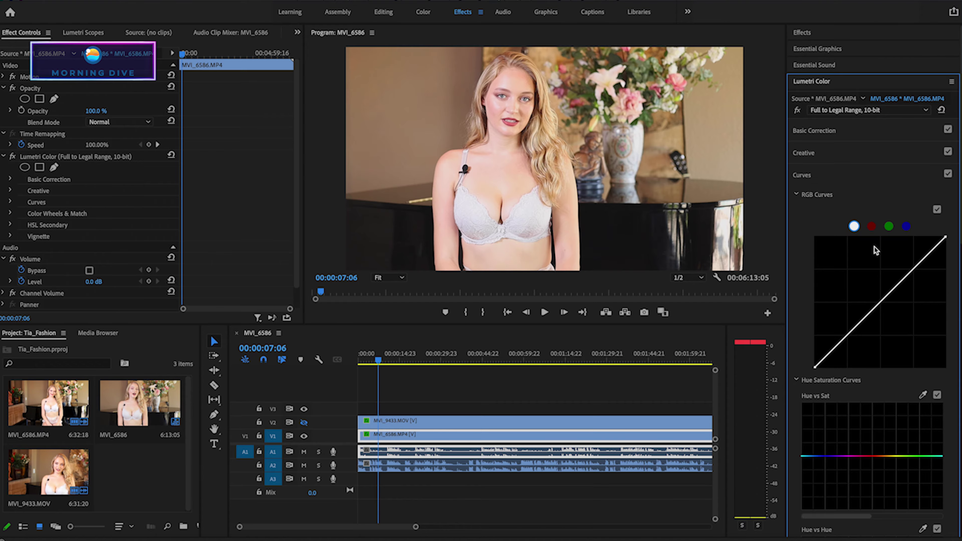
pyautogui.click(872, 226)
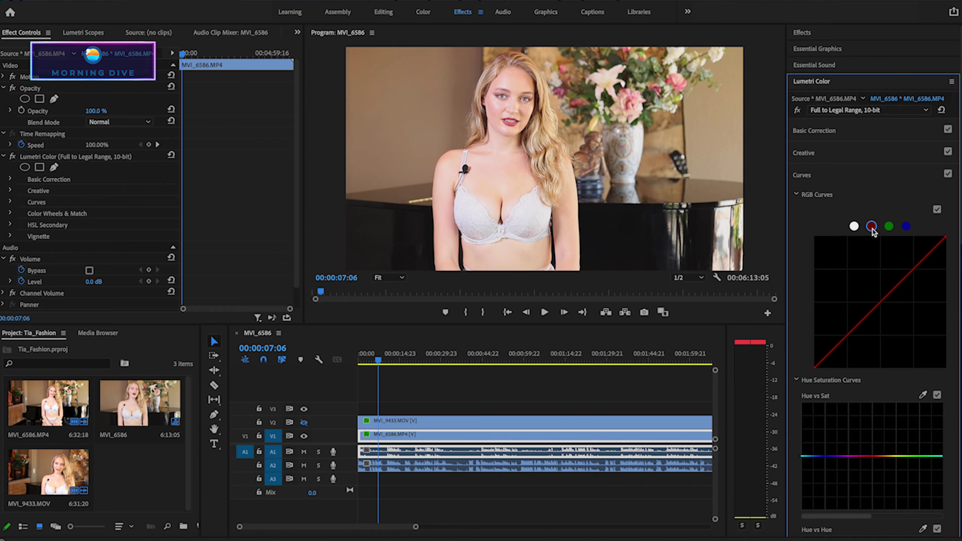
pyautogui.click(875, 304)
pyautogui.moveTo(874, 303); pyautogui.dragTo(874, 304)
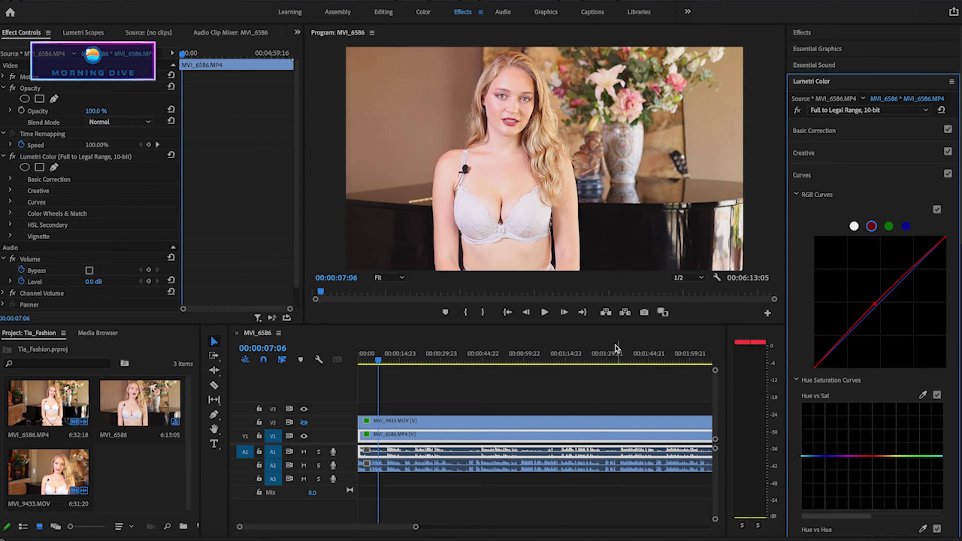
pyautogui.click(304, 423)
pyautogui.click(304, 423)
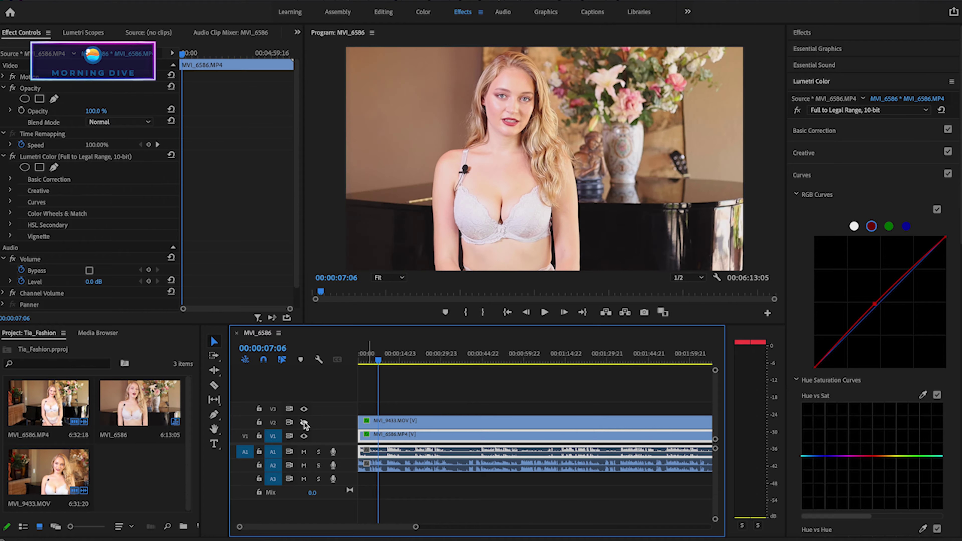
pyautogui.click(876, 305)
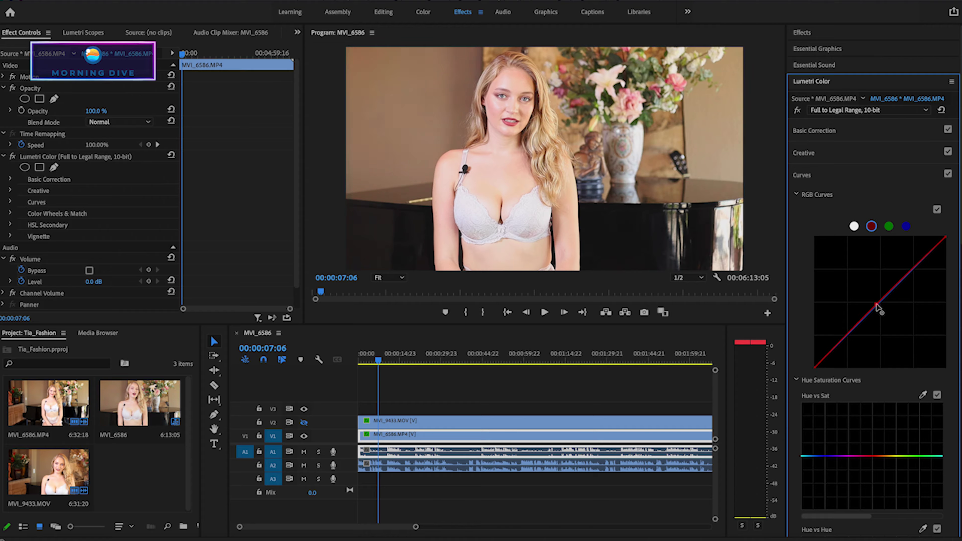
pyautogui.moveTo(875, 304); pyautogui.dragTo(875, 303)
# Lift the MVI_9433.MOV close-up's red curve slightly to match, then hide V2 again
pyautogui.click(304, 422)
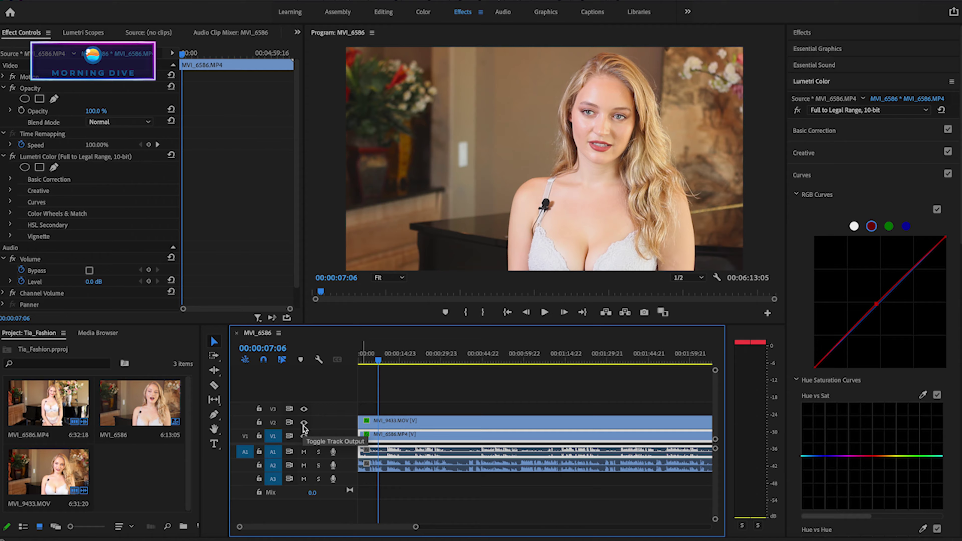
pyautogui.click(386, 421)
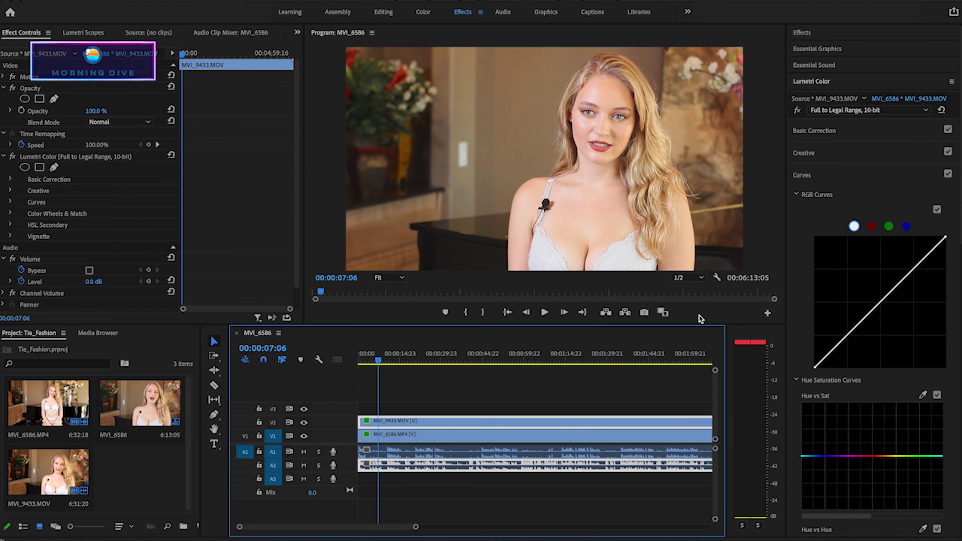
pyautogui.click(872, 226)
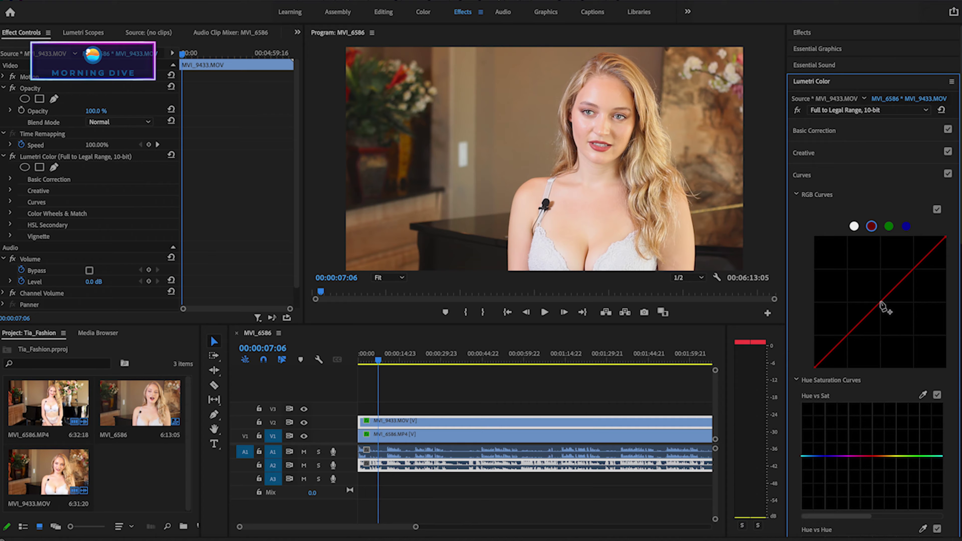
pyautogui.moveTo(879, 300); pyautogui.dragTo(877, 299)
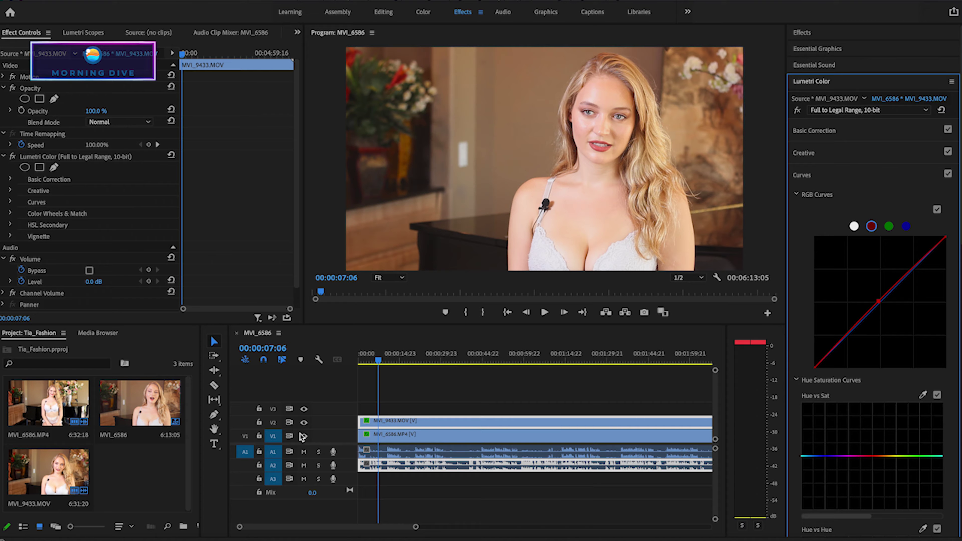
pyautogui.click(304, 423)
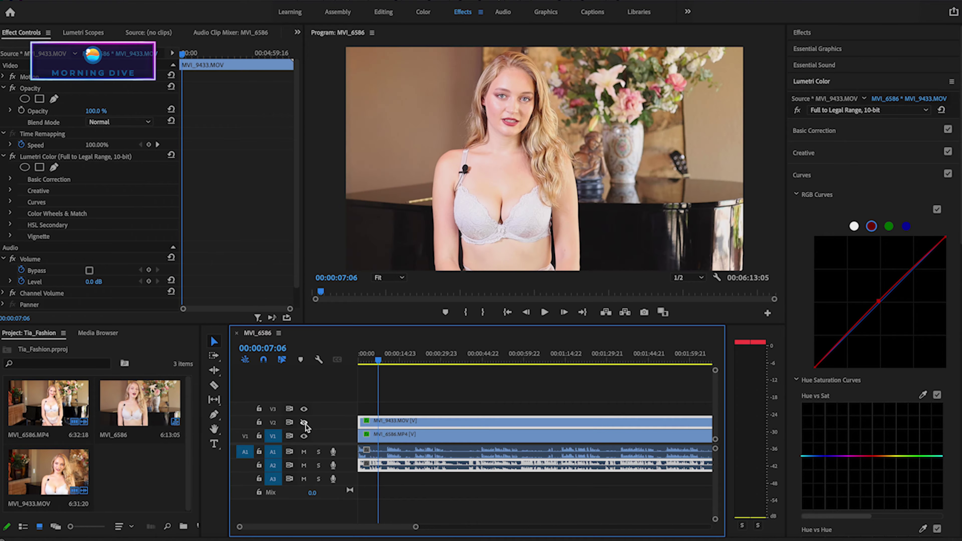
pyautogui.click(844, 132)
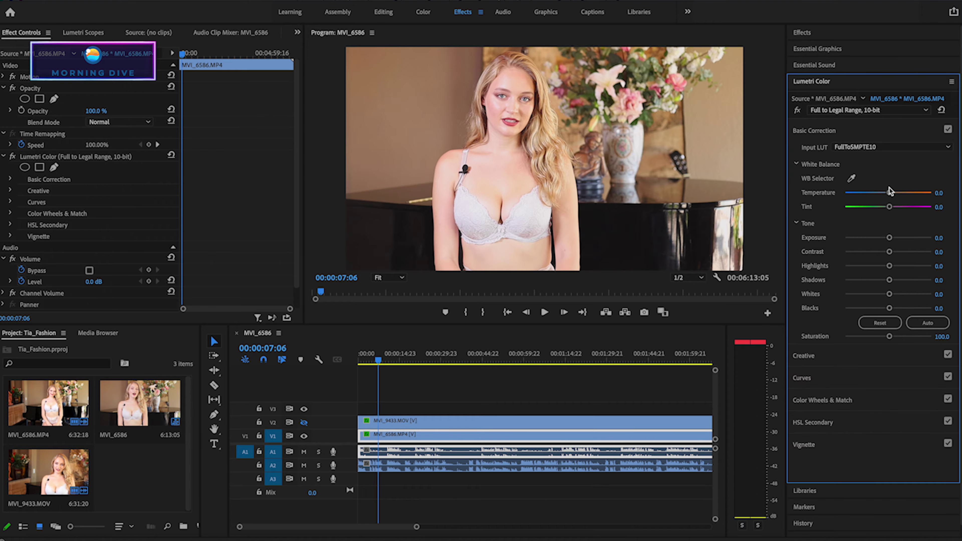
# Warm the wide shot's Temperature to 7.5 and toggle V2 to compare against the close-up
pyautogui.moveTo(888, 192); pyautogui.dragTo(891, 192)
pyautogui.click(304, 421)
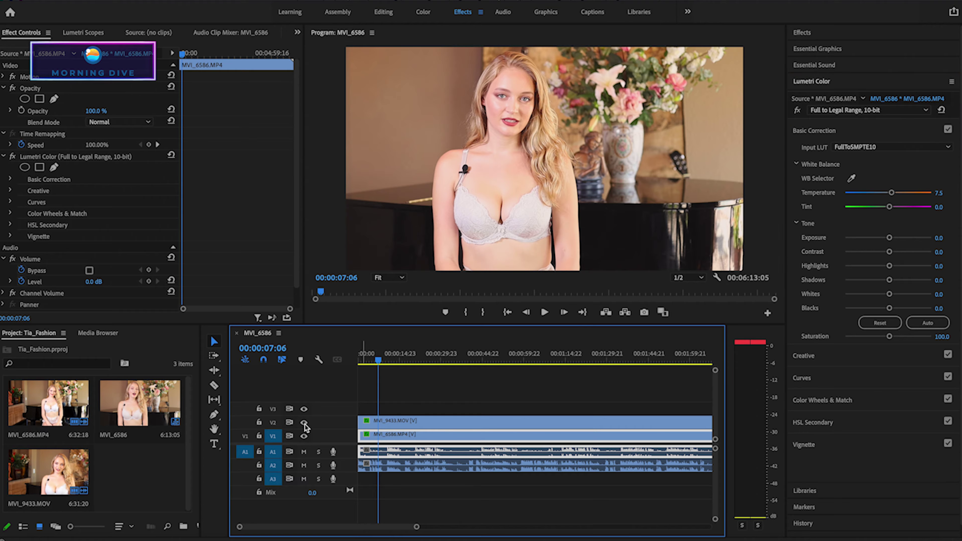
pyautogui.click(304, 421)
pyautogui.click(304, 422)
pyautogui.click(304, 422)
pyautogui.click(304, 422)
pyautogui.click(304, 422)
pyautogui.moveTo(378, 363); pyautogui.dragTo(328, 364)
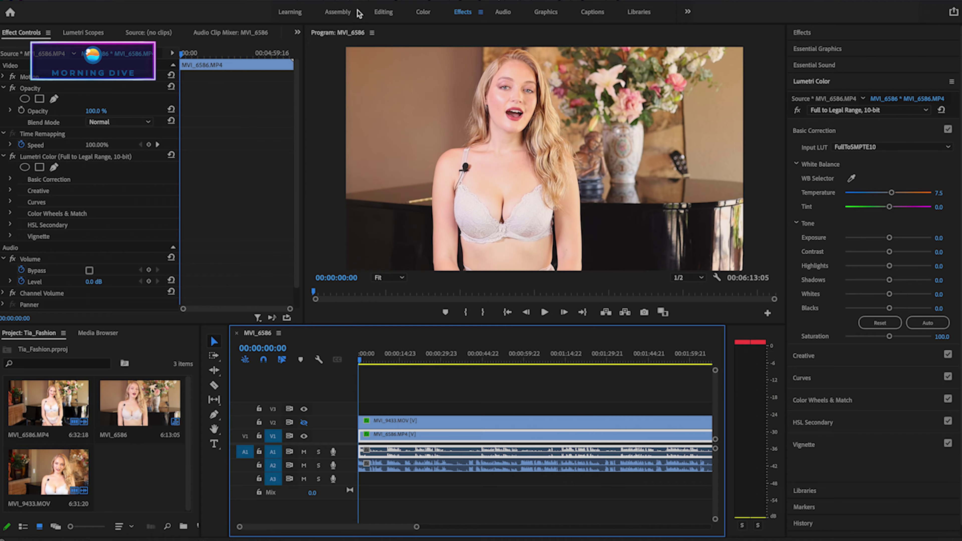
# Switch to the Audio workspace and listen to the original sound
pyautogui.click(501, 14)
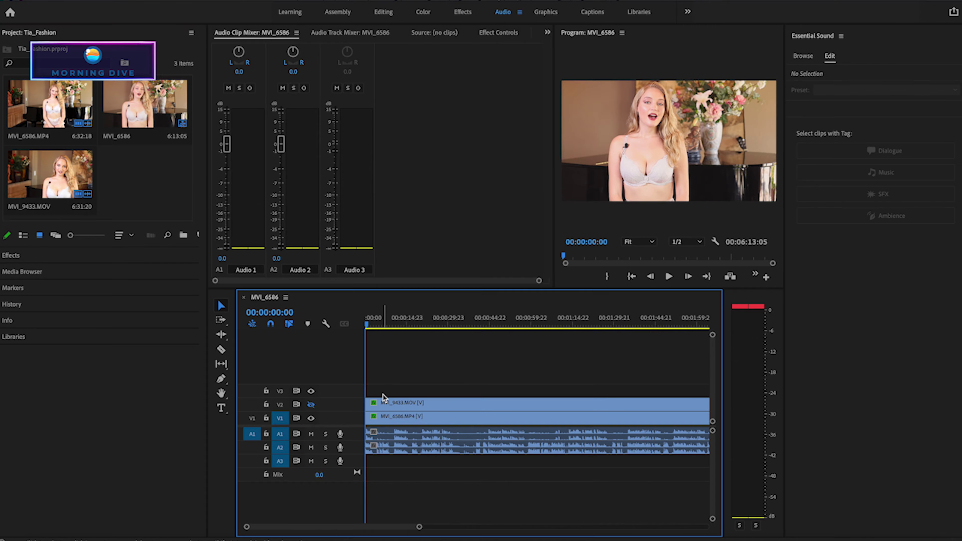
pyautogui.press('space')
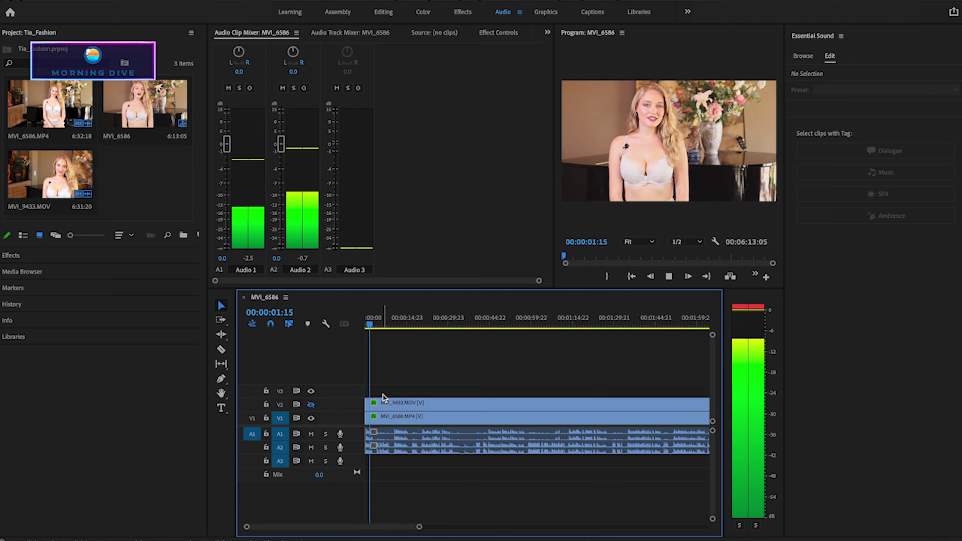
pyautogui.press('space')
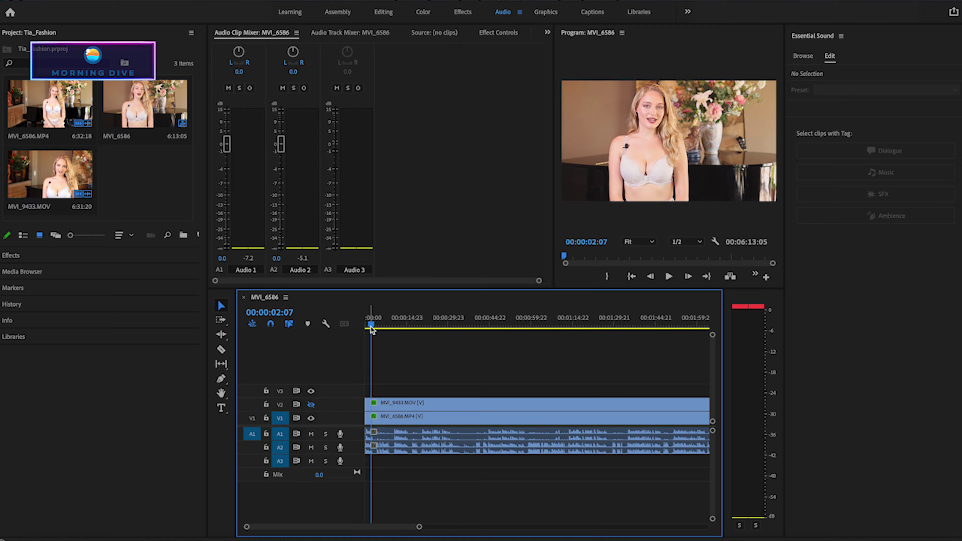
pyautogui.moveTo(372, 327); pyautogui.dragTo(366, 326)
# Tag the MVI_6586 clip as Dialogue, mute track A2, and review playback
pyautogui.click(424, 435)
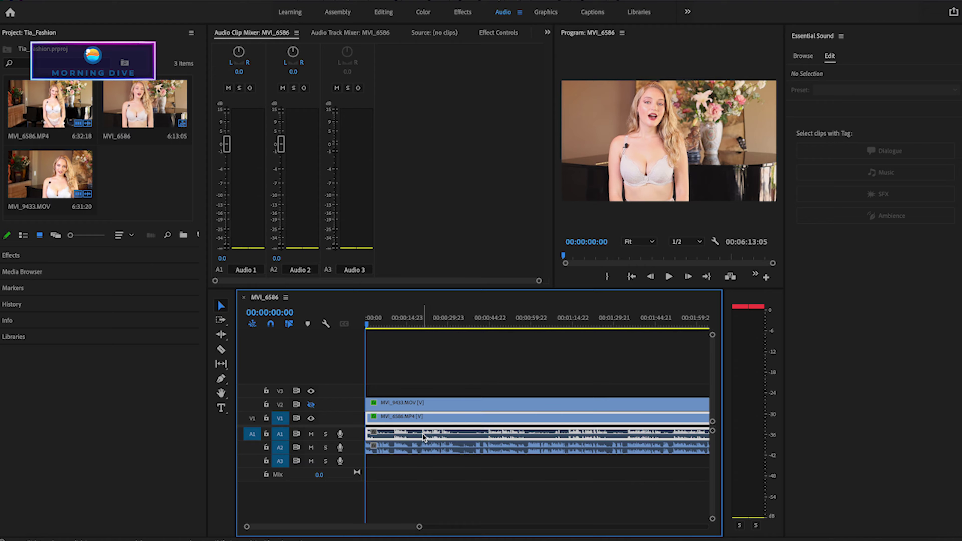
pyautogui.click(886, 151)
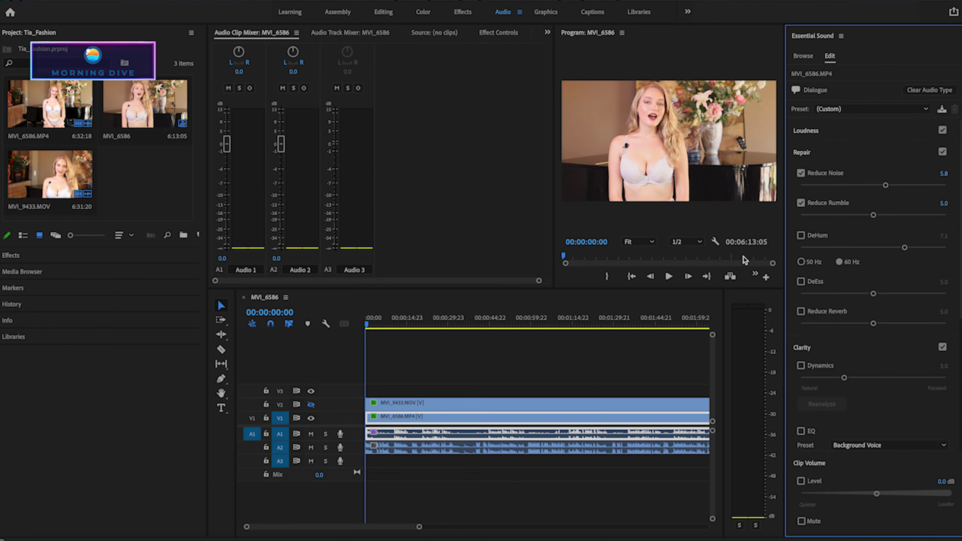
pyautogui.press('space')
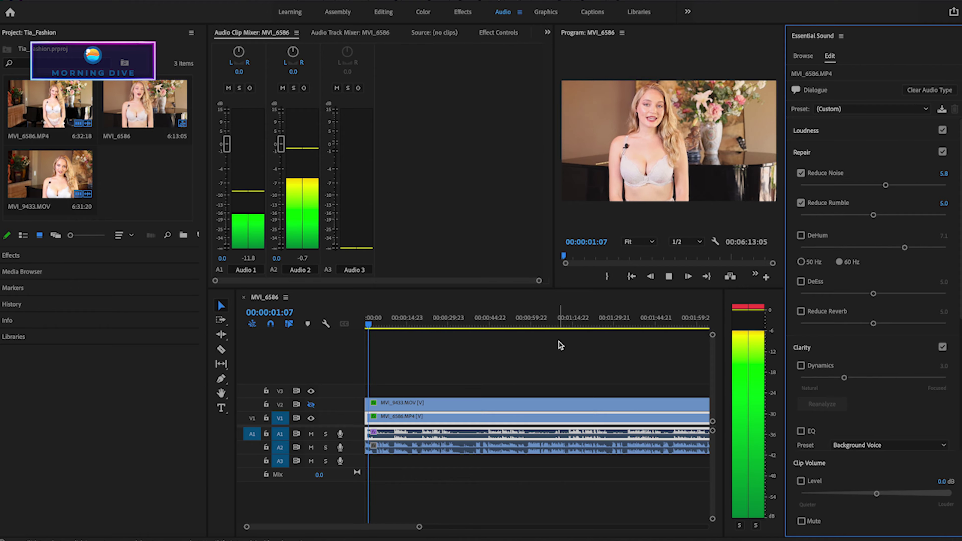
pyautogui.press('space')
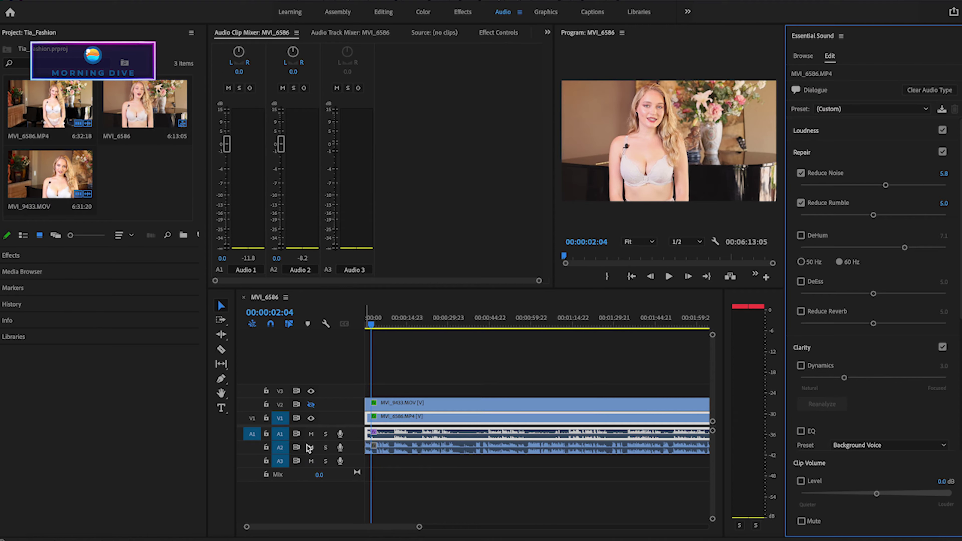
pyautogui.click(310, 447)
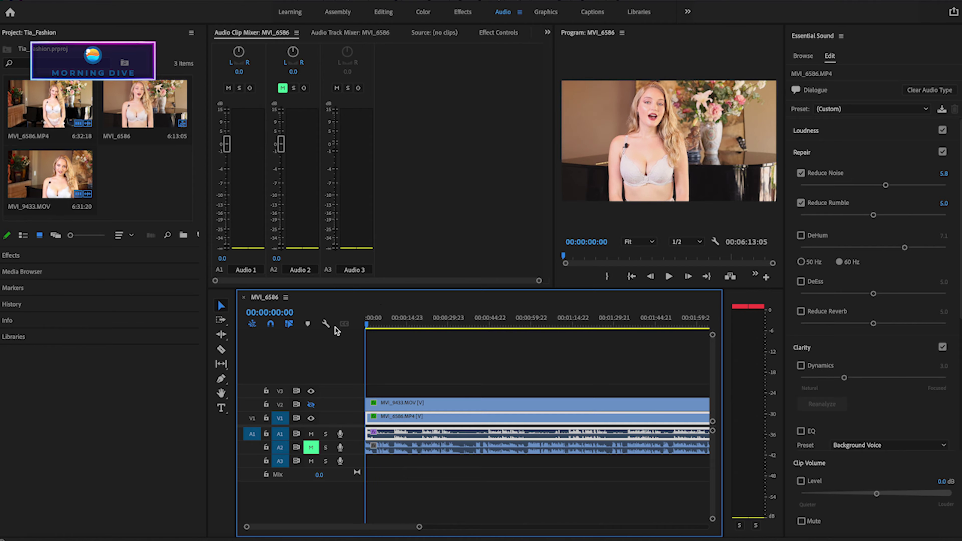
pyautogui.press('Home')
pyautogui.press('space')
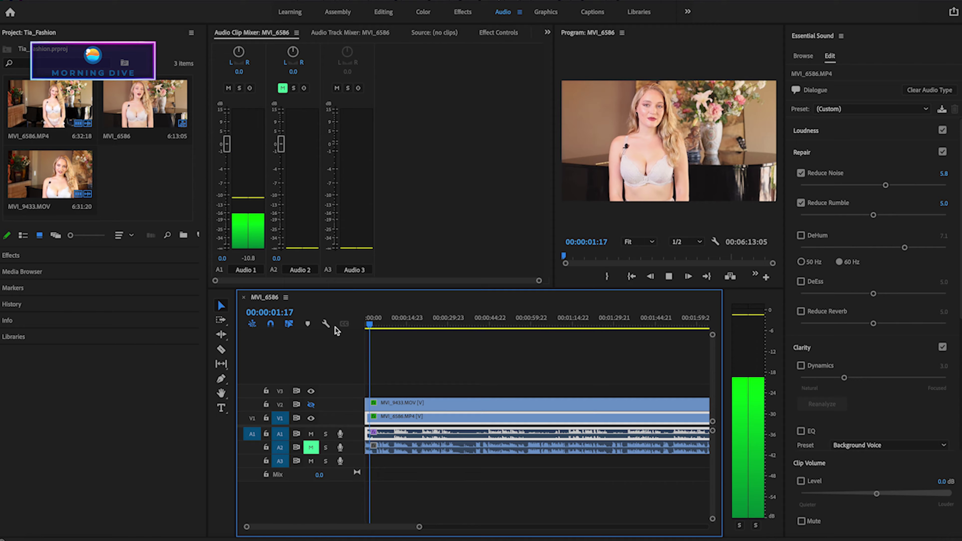
pyautogui.press('space')
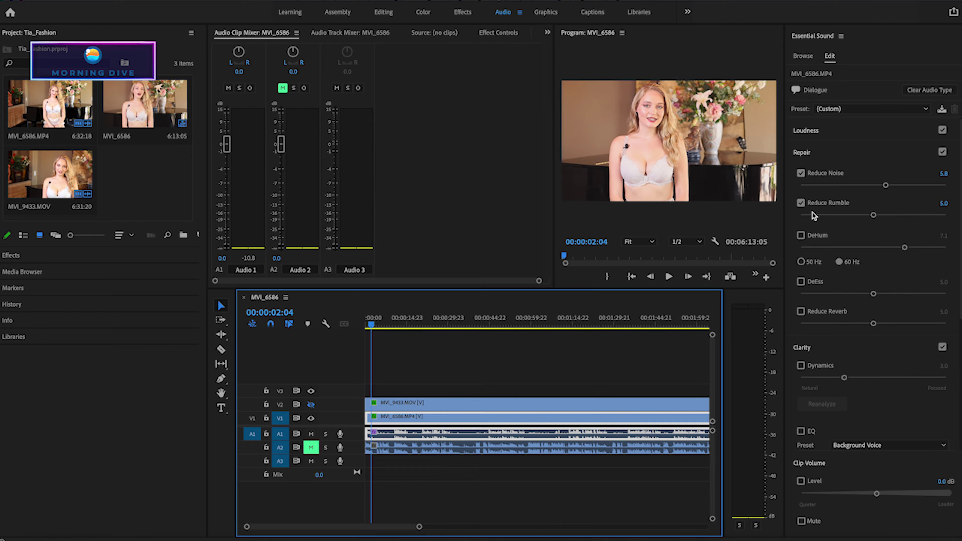
# Turn off Reduce Rumble and play back the noise-reduced dialogue from the start
pyautogui.click(800, 203)
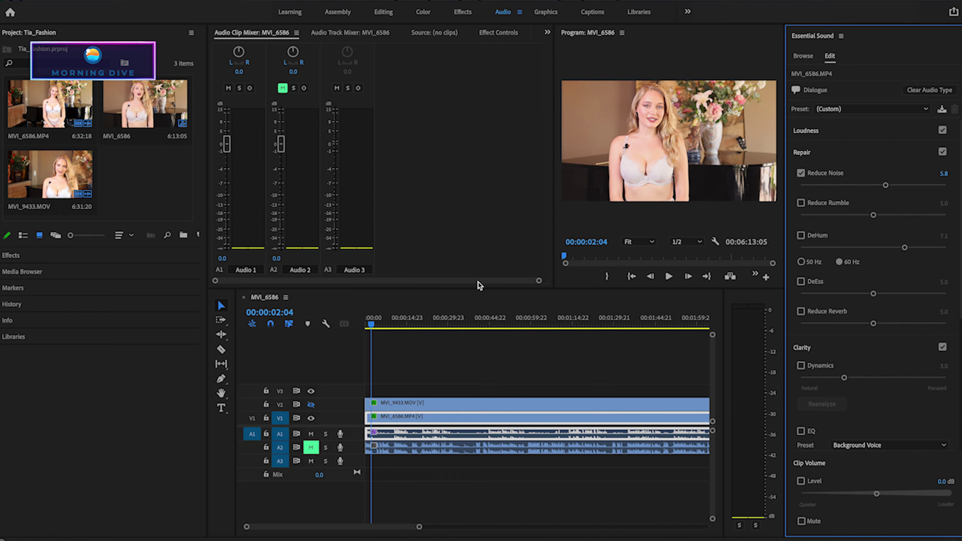
pyautogui.click(348, 330)
pyautogui.press('Home')
pyautogui.press('space')
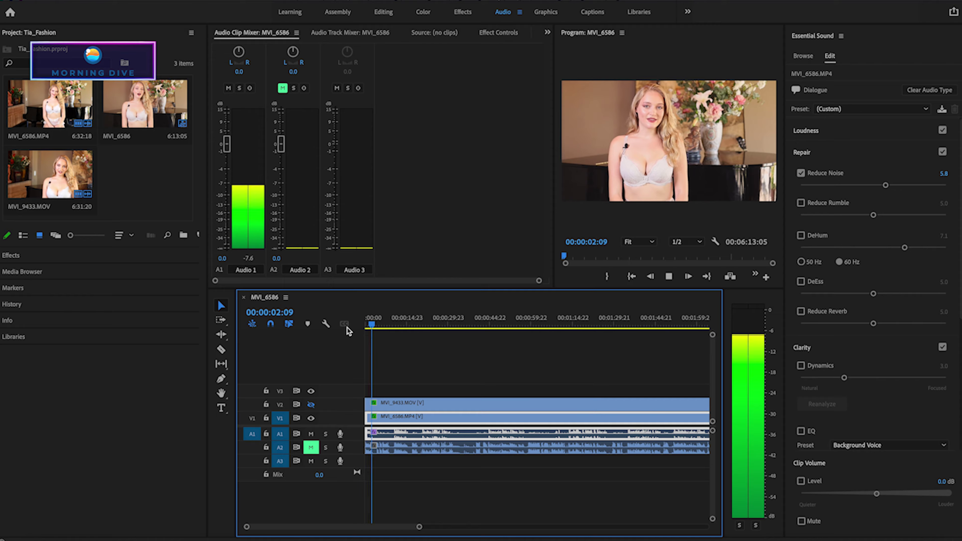
pyautogui.press('space')
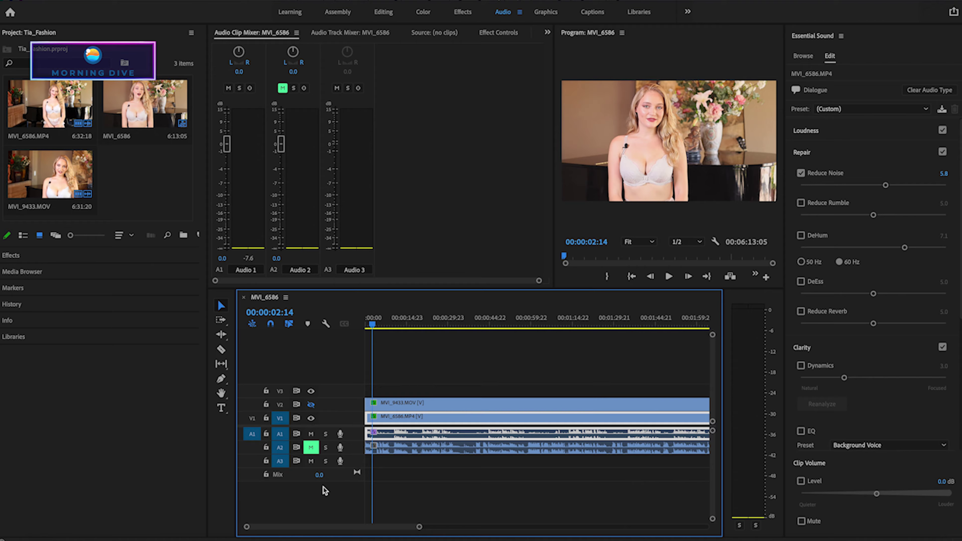
pyautogui.press('Home')
pyautogui.press('space')
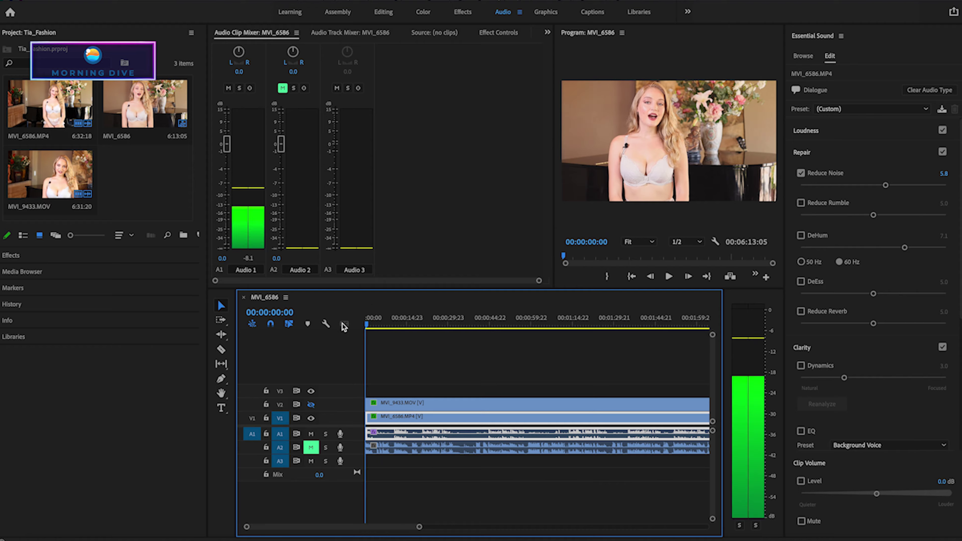
pyautogui.press('space')
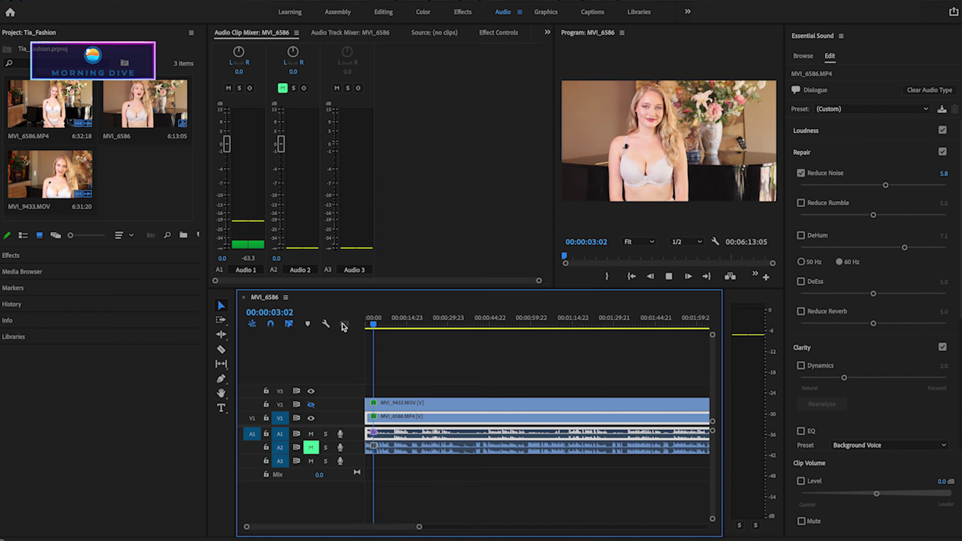
pyautogui.press('space')
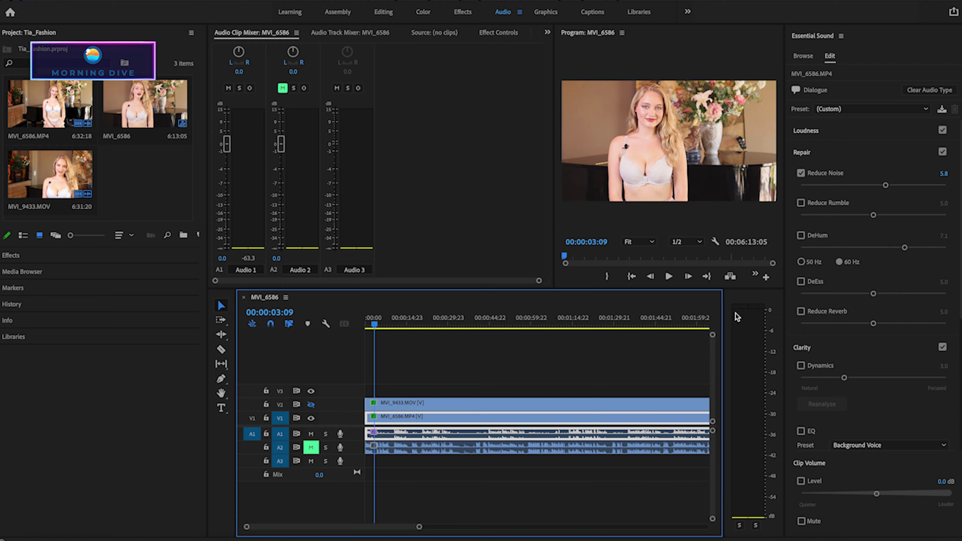
pyautogui.click(384, 12)
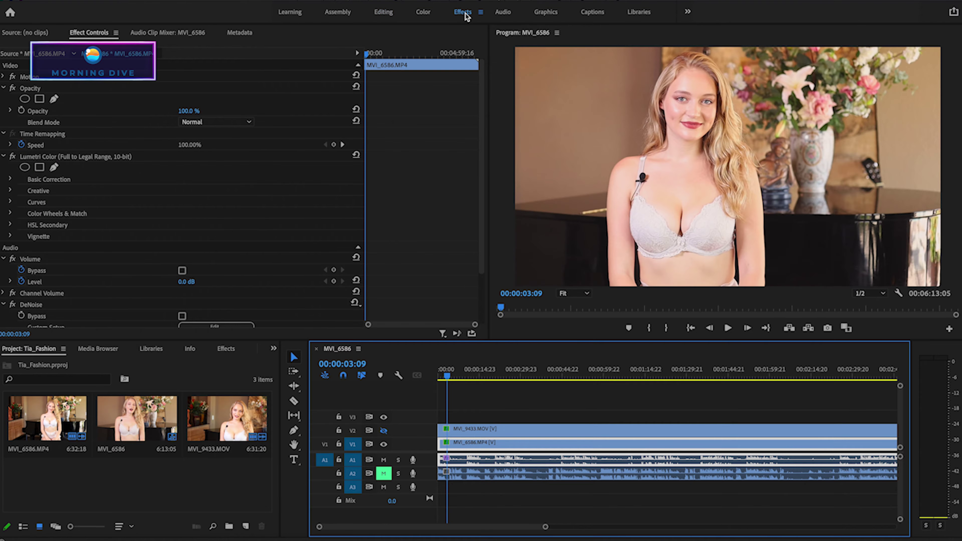
# Set the MVI_6586.MP4 clip's Lumetri Creative Sharpen to 7.1
pyautogui.click(463, 12)
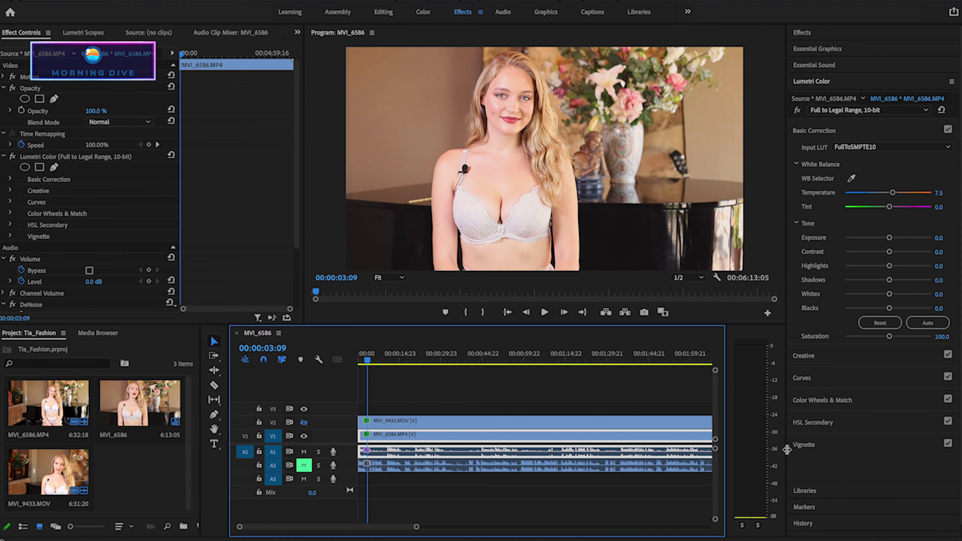
pyautogui.moveTo(786, 450); pyautogui.dragTo(819, 452)
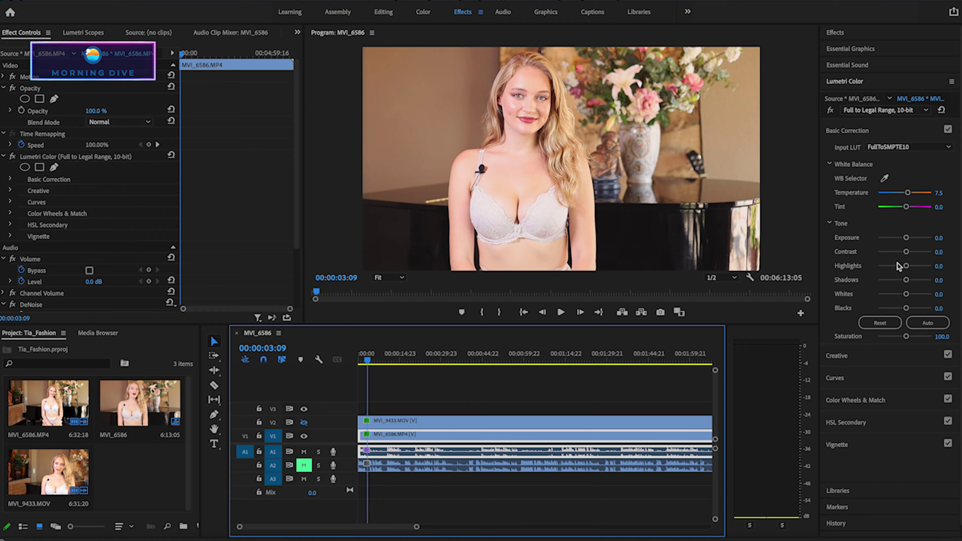
pyautogui.click(881, 354)
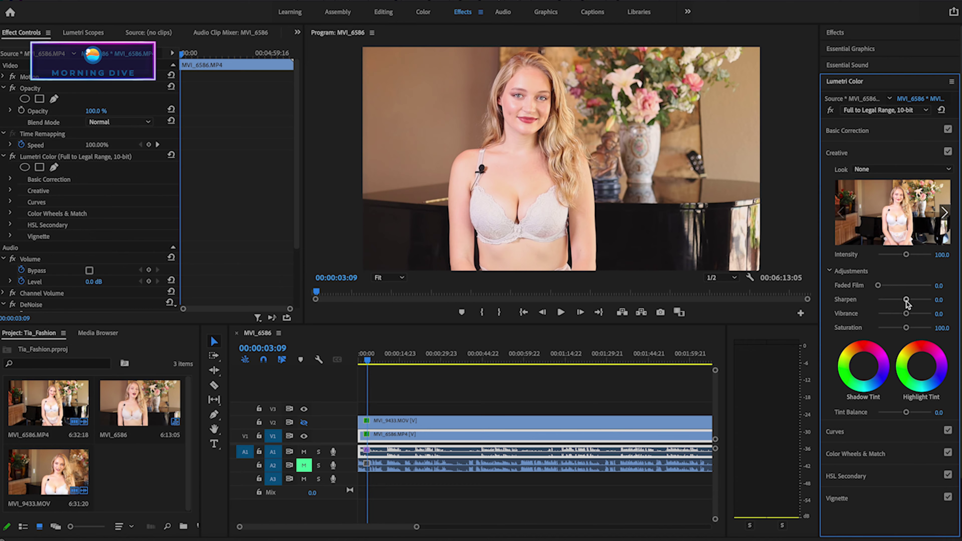
pyautogui.moveTo(905, 300); pyautogui.dragTo(907, 300)
# Sharpen MVI_9433.MOV to 7.1 as well and play the sequence from the start to compare
pyautogui.click(552, 420)
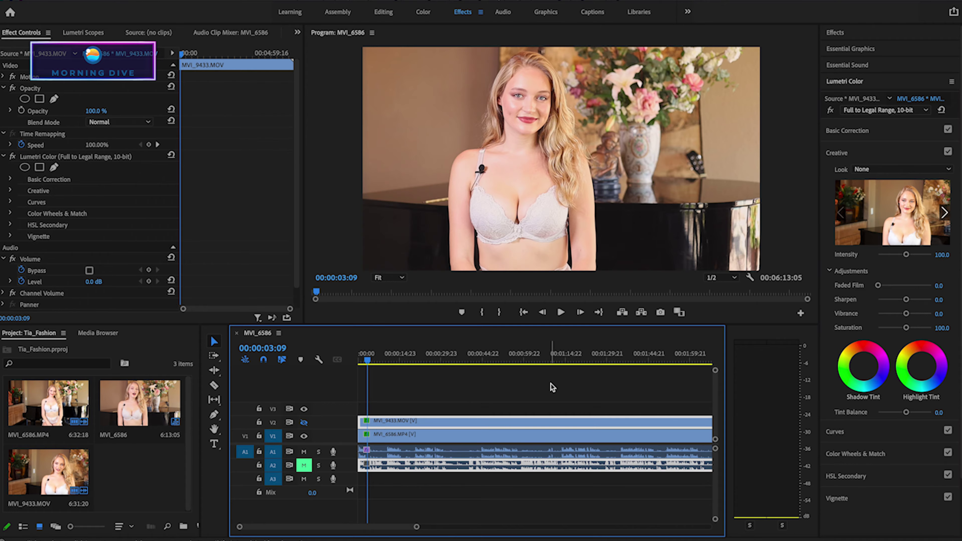
pyautogui.click(906, 300)
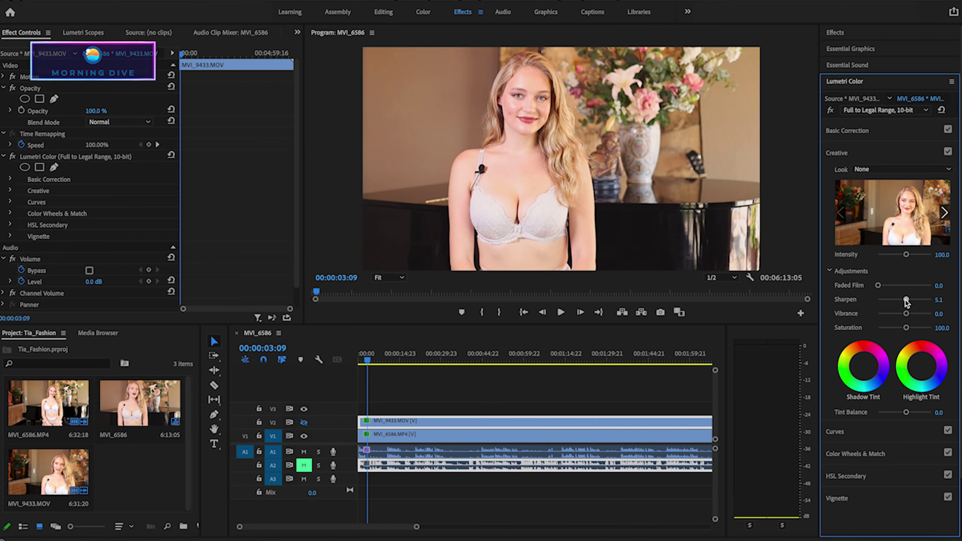
pyautogui.moveTo(905, 300); pyautogui.dragTo(906, 301)
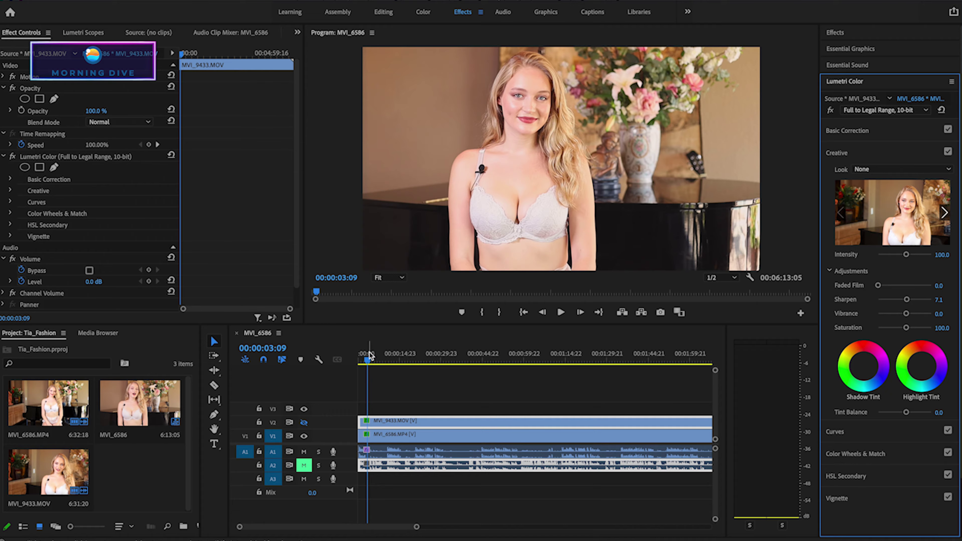
pyautogui.moveTo(362, 368); pyautogui.dragTo(359, 365)
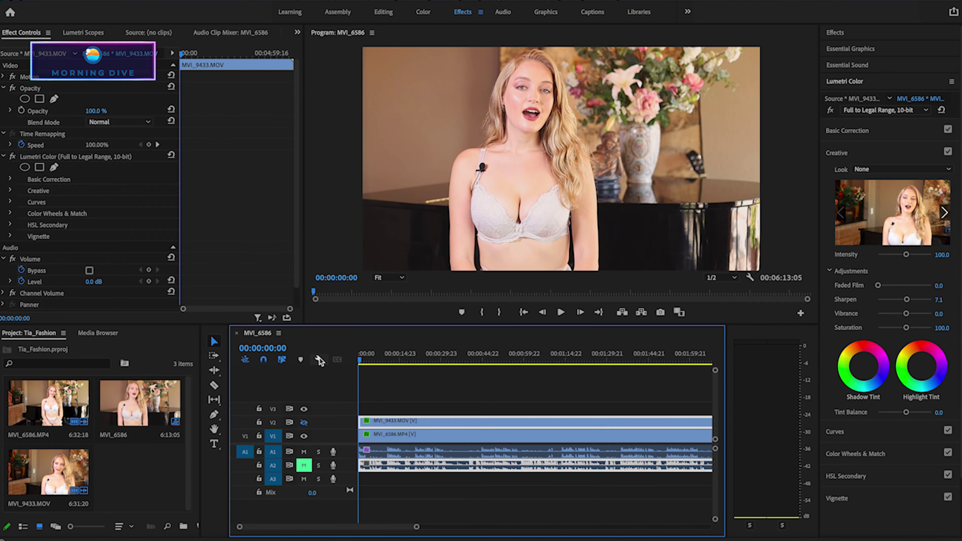
pyautogui.press('space')
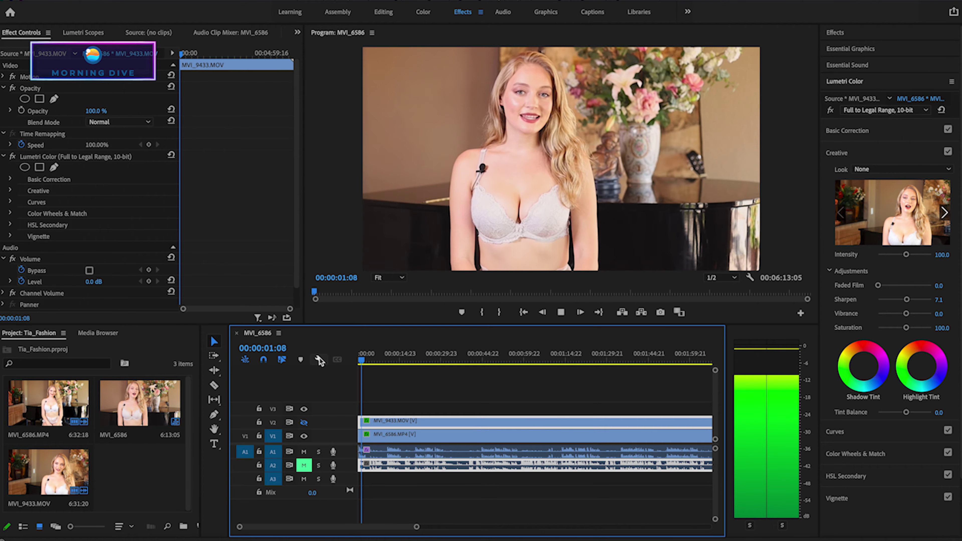
pyautogui.press('space')
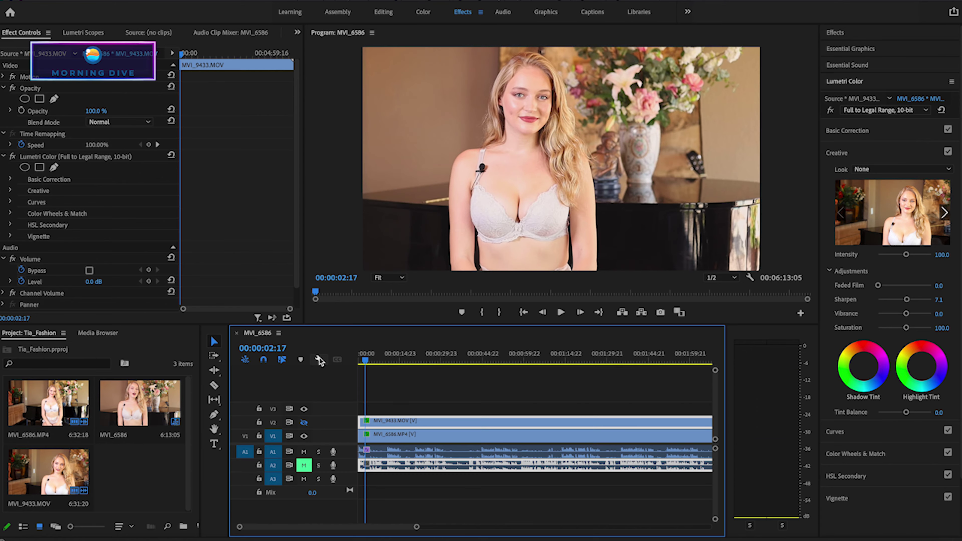
# Razor-cut both camera clips at 00:00:02:17 and review the playback
pyautogui.click(214, 385)
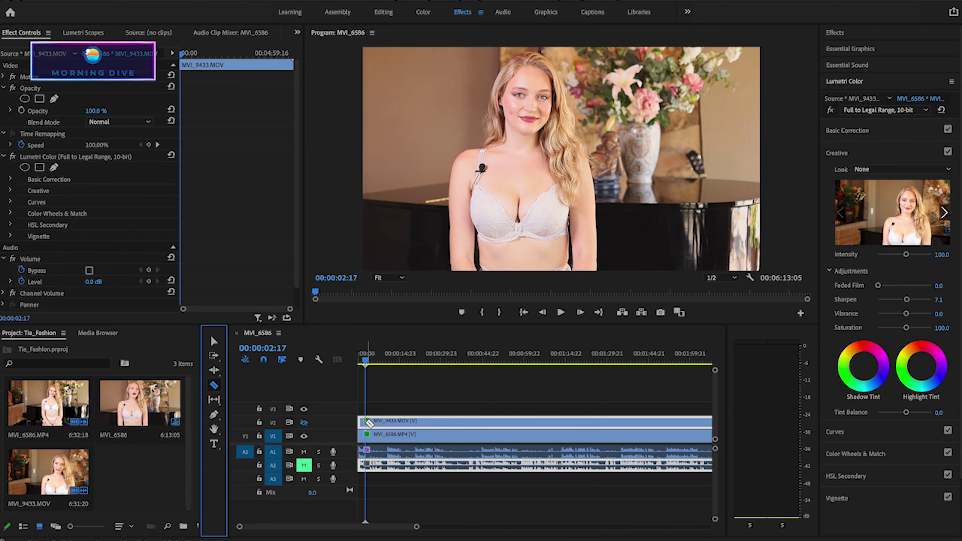
pyautogui.click(367, 424)
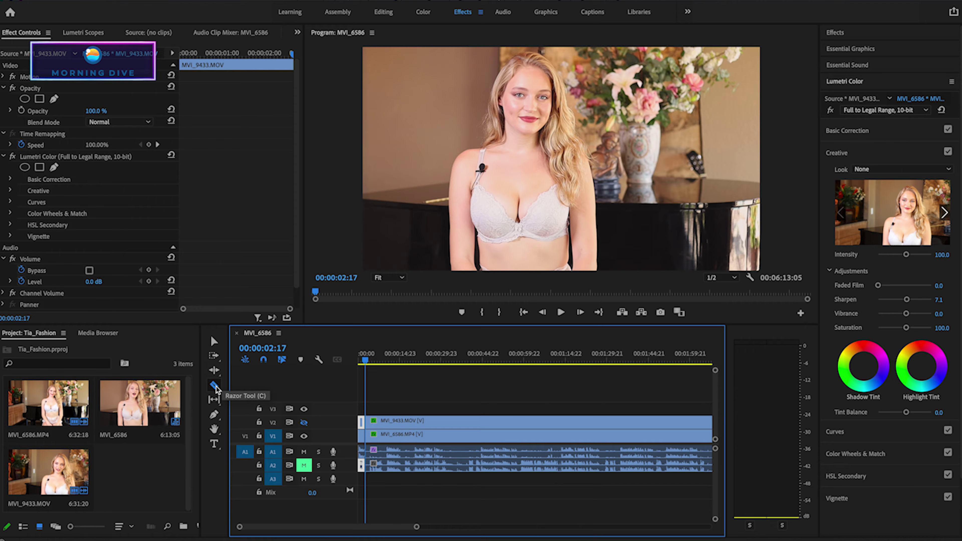
pyautogui.click(215, 386)
pyautogui.click(214, 341)
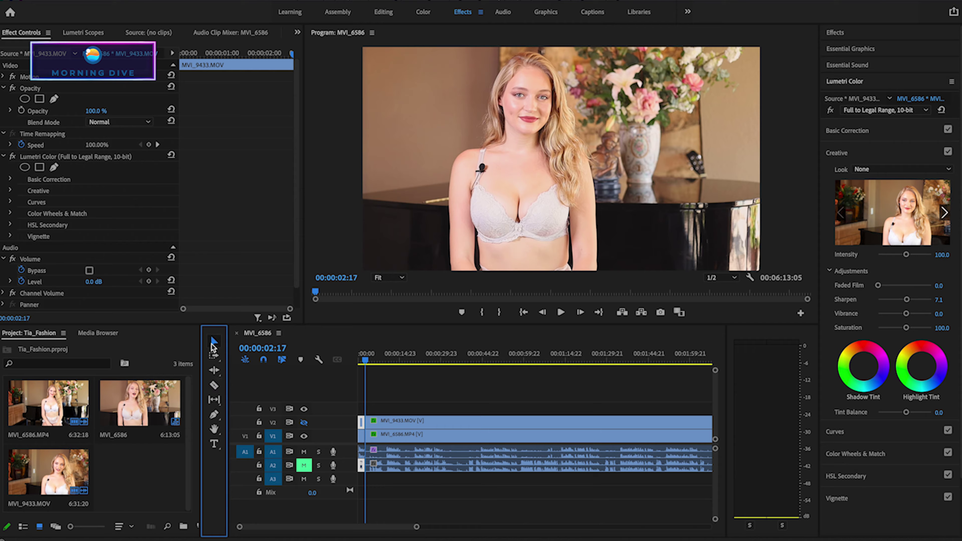
pyautogui.click(366, 371)
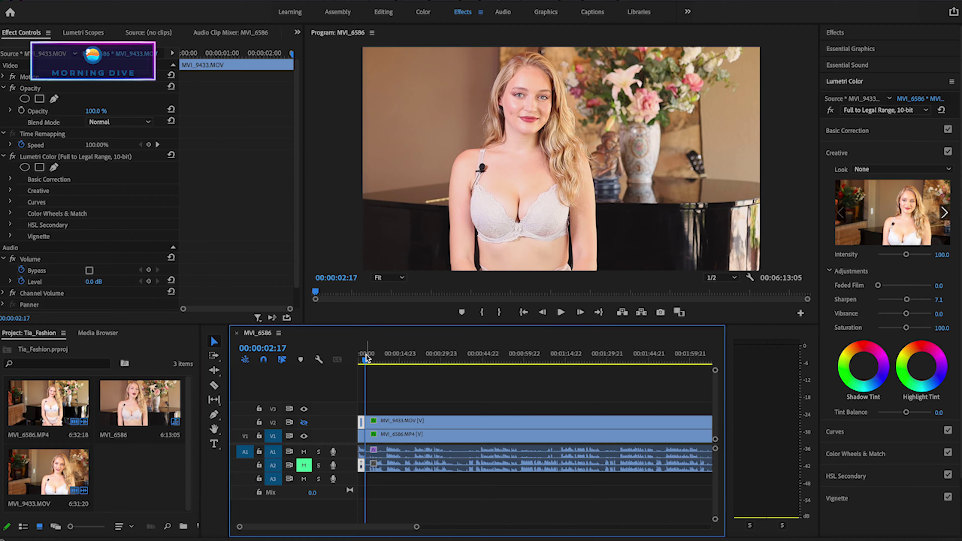
pyautogui.press('space')
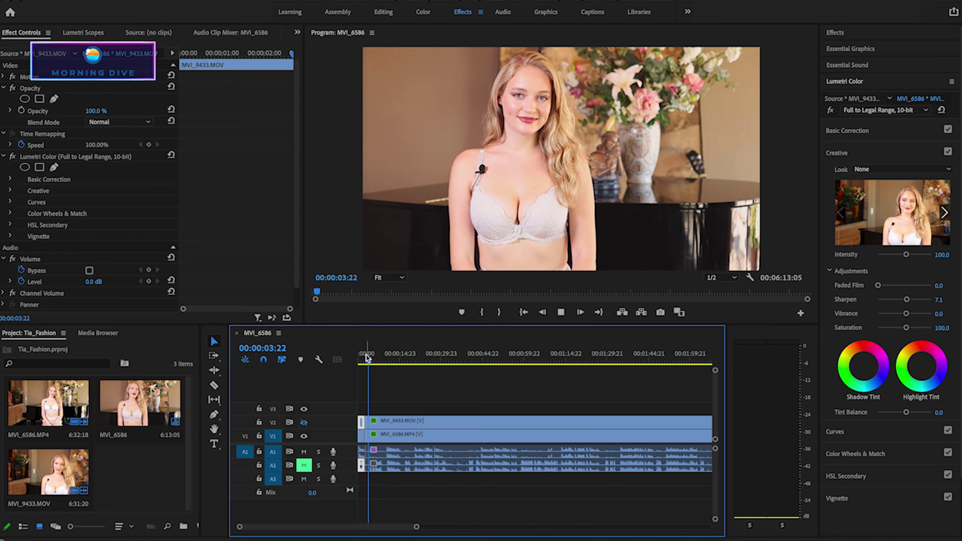
pyautogui.press('space')
# Trim both angles' in-points to the playhead at about 00:00:10:07
pyautogui.moveTo(366, 358); pyautogui.dragTo(387, 362)
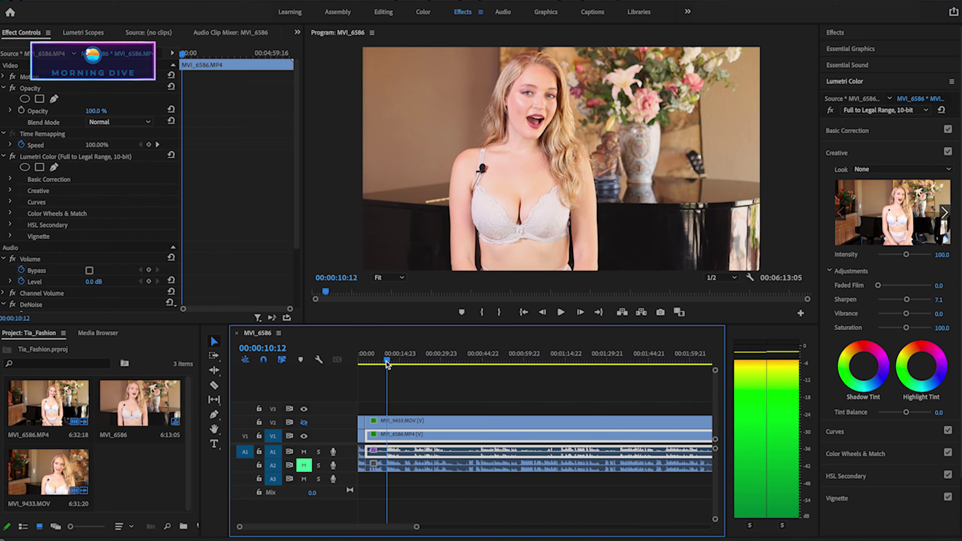
pyautogui.moveTo(387, 362); pyautogui.dragTo(385, 363)
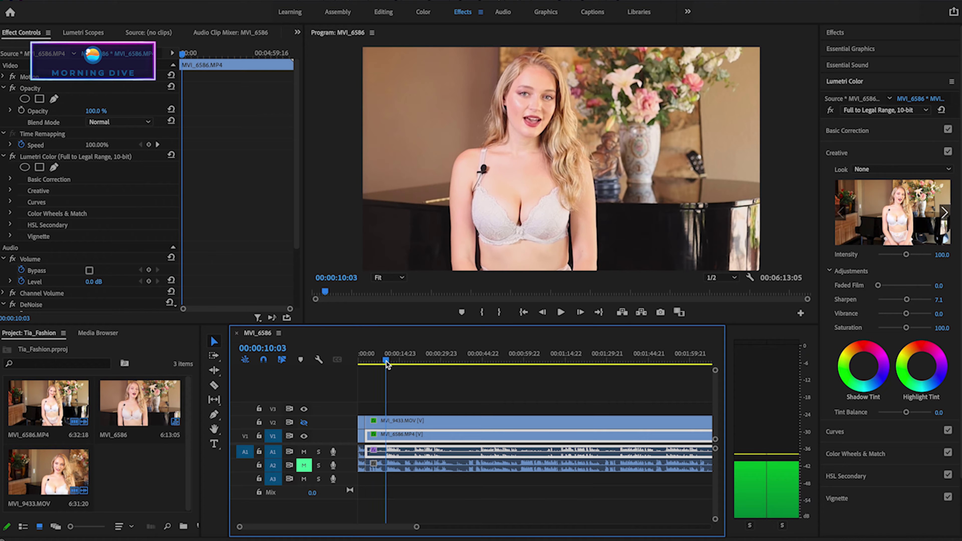
pyautogui.moveTo(396, 402); pyautogui.dragTo(414, 476)
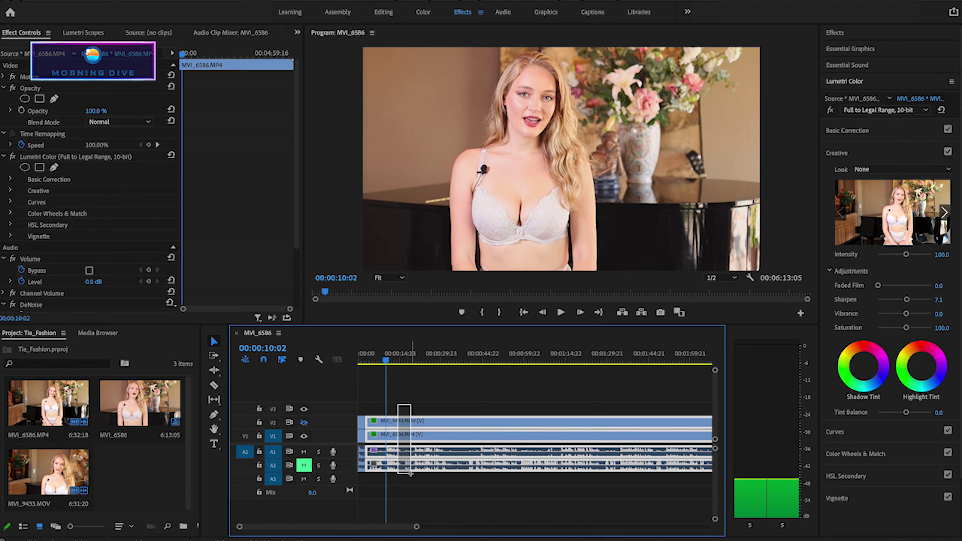
pyautogui.moveTo(365, 428); pyautogui.dragTo(386, 428)
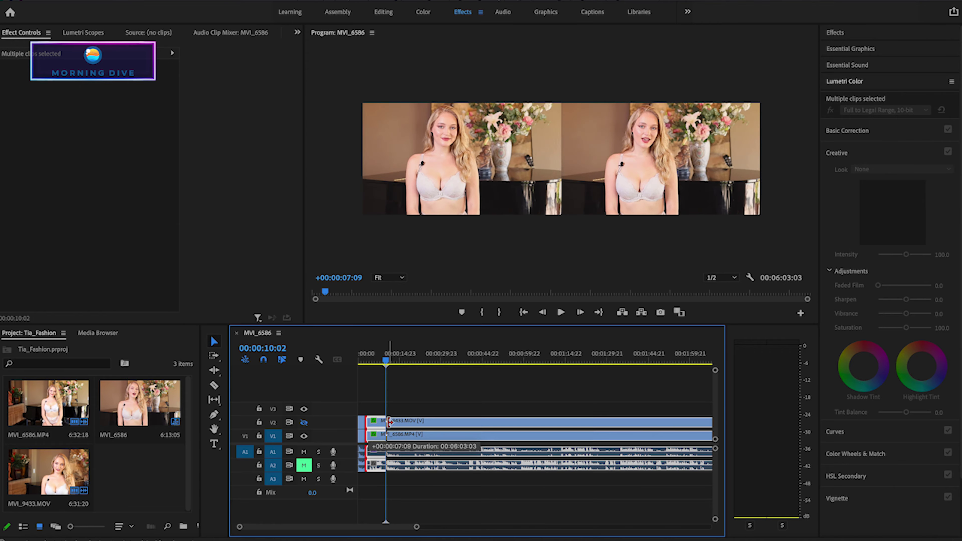
pyautogui.press('space')
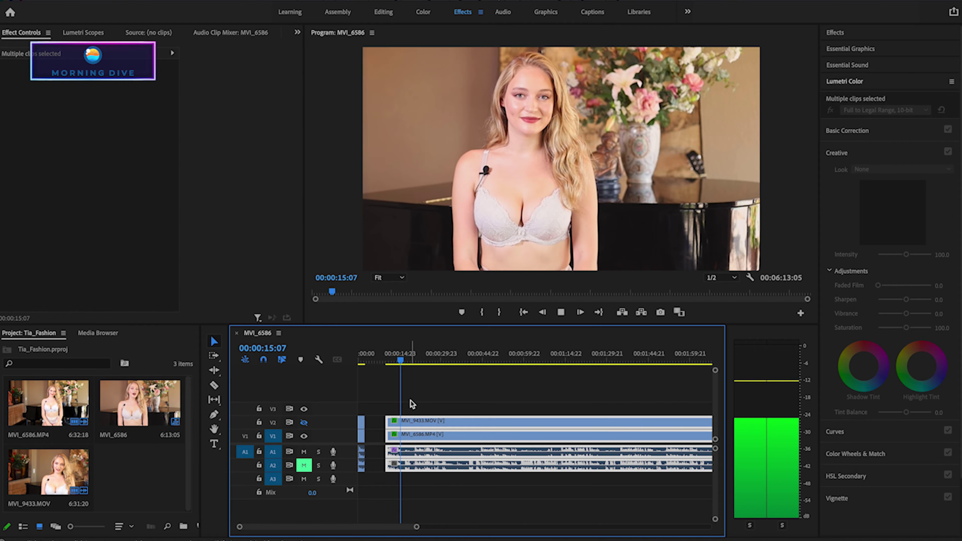
pyautogui.press('space')
# Cut both angles at 00:00:15:11 and shift the cut segments earlier
pyautogui.click(214, 385)
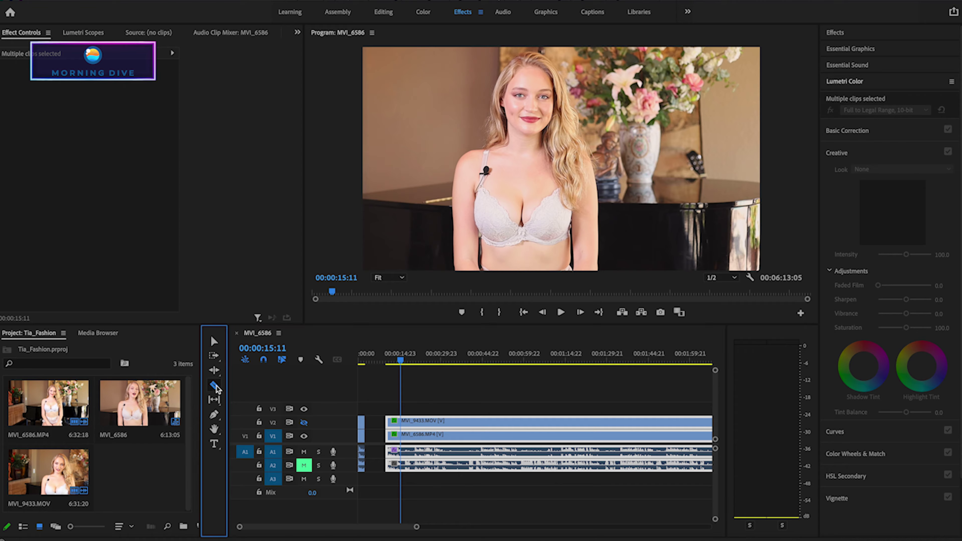
pyautogui.click(400, 421)
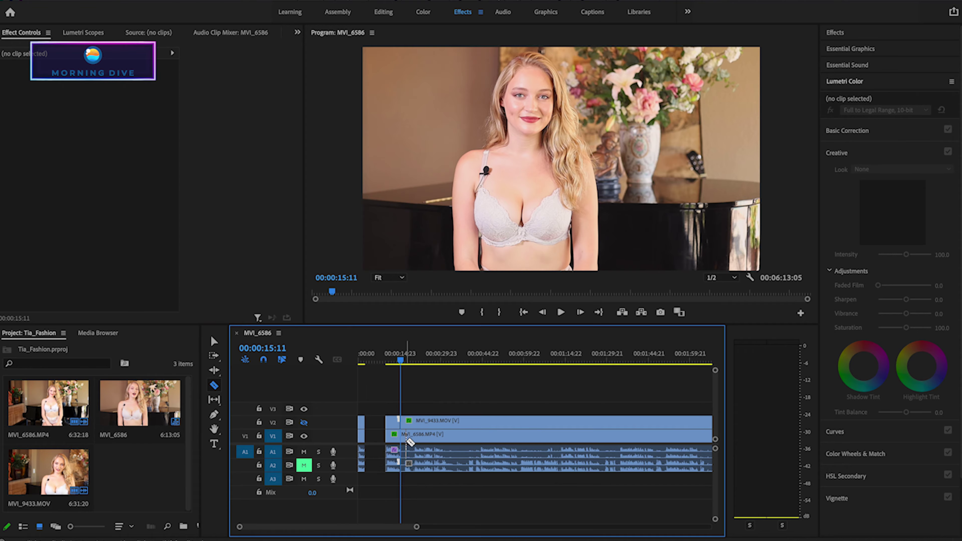
pyautogui.click(400, 434)
pyautogui.click(215, 340)
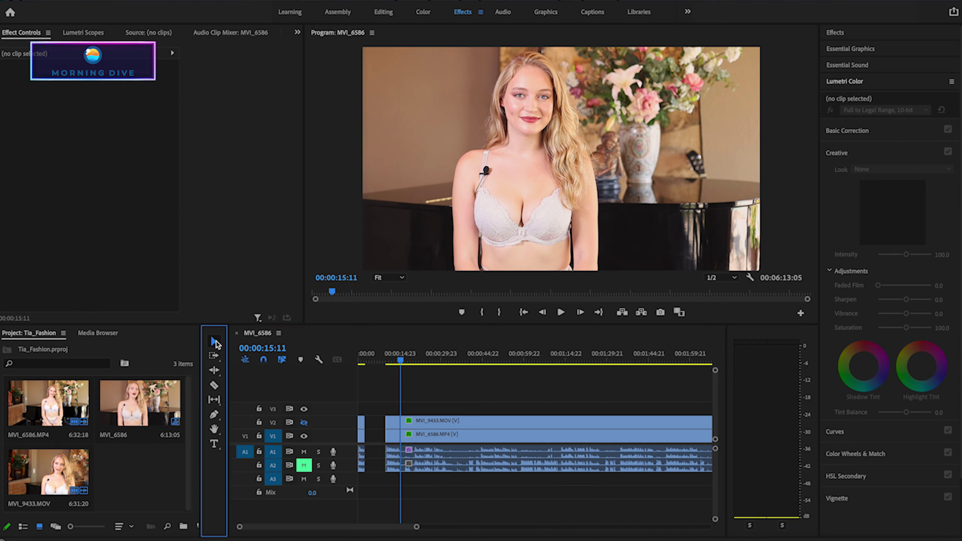
pyautogui.moveTo(392, 484)
pyautogui.mouseDown()
pyautogui.moveTo(387, 414)
pyautogui.moveTo(364, 427)
pyautogui.mouseUp()
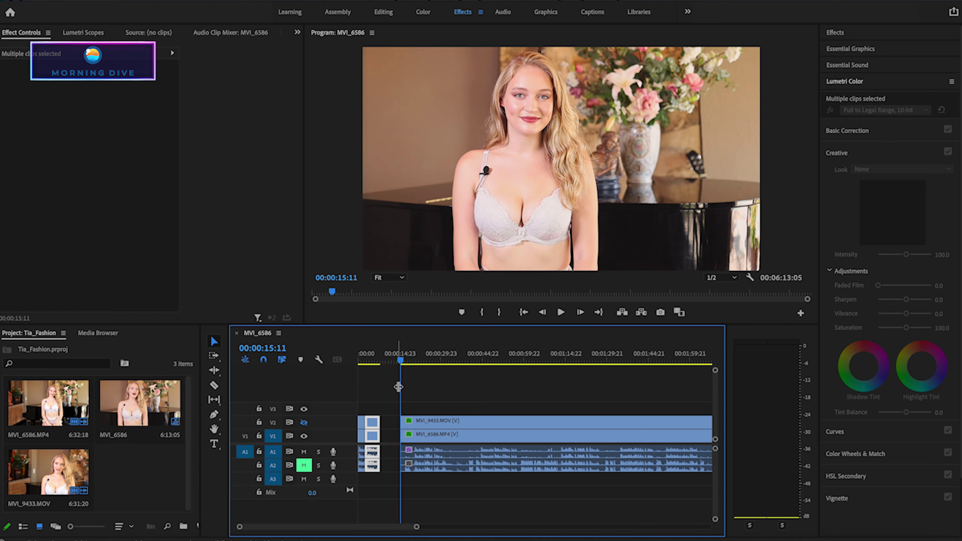
pyautogui.moveTo(402, 370); pyautogui.dragTo(413, 362)
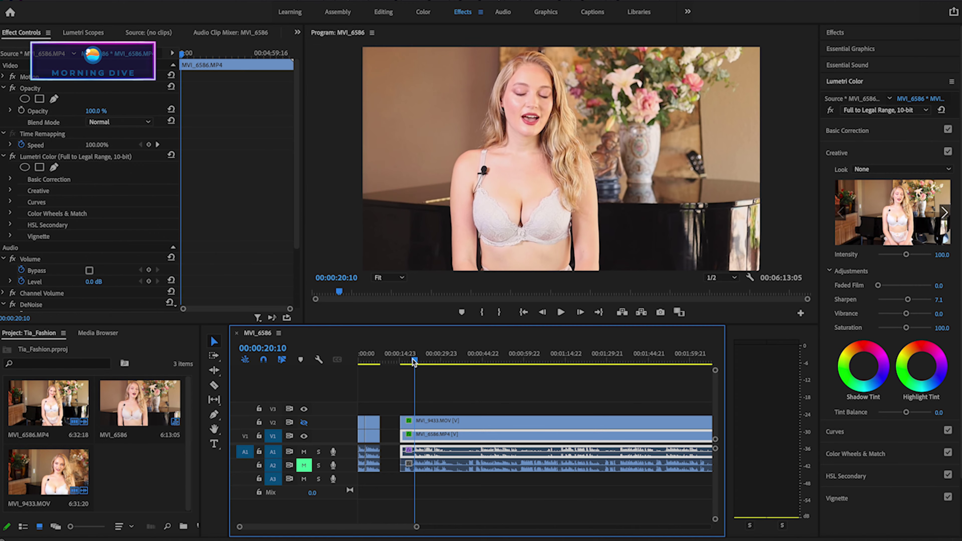
pyautogui.press('Down')
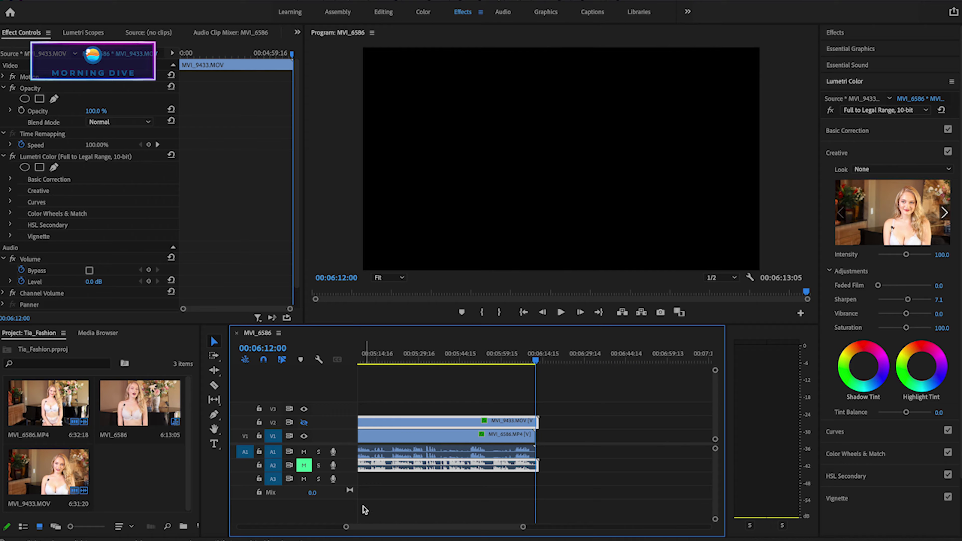
# Zoom out the timeline and trim both camera clips and audio to start at 20:09
pyautogui.moveTo(346, 526); pyautogui.dragTo(265, 530)
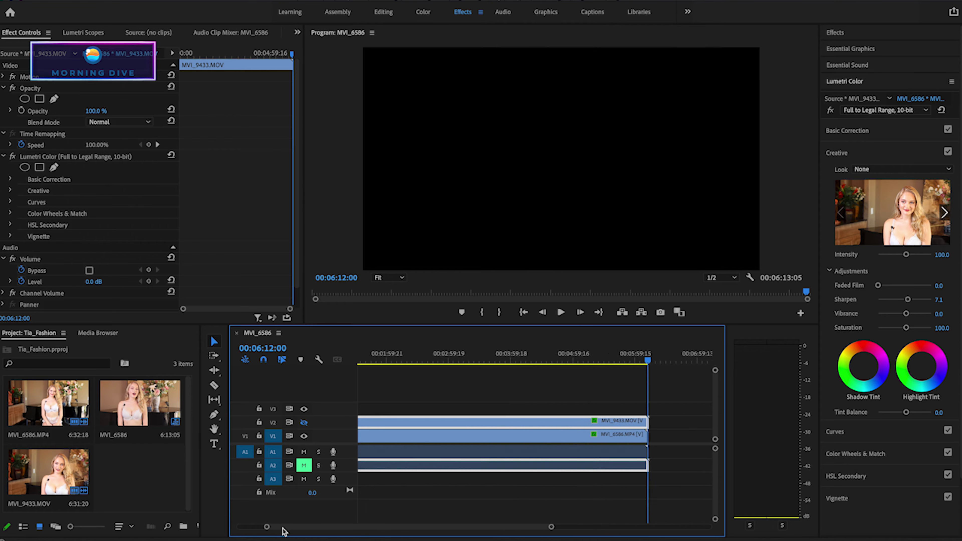
pyautogui.click(374, 360)
pyautogui.press('space')
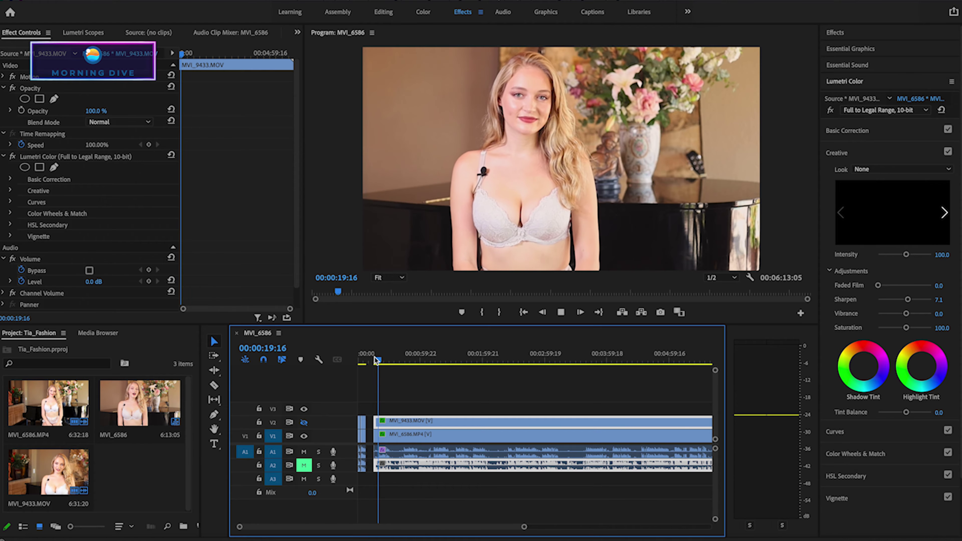
pyautogui.press('space')
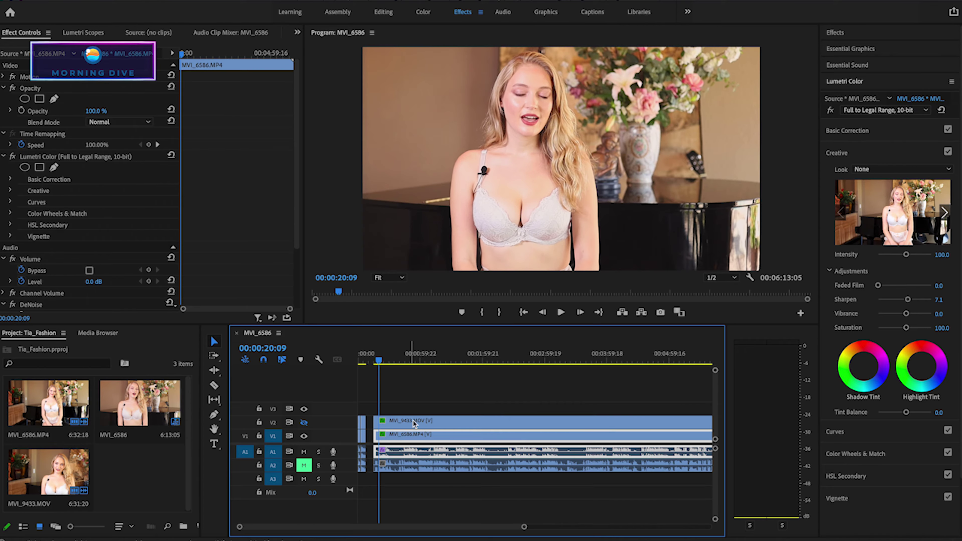
pyautogui.moveTo(417, 408); pyautogui.dragTo(427, 491)
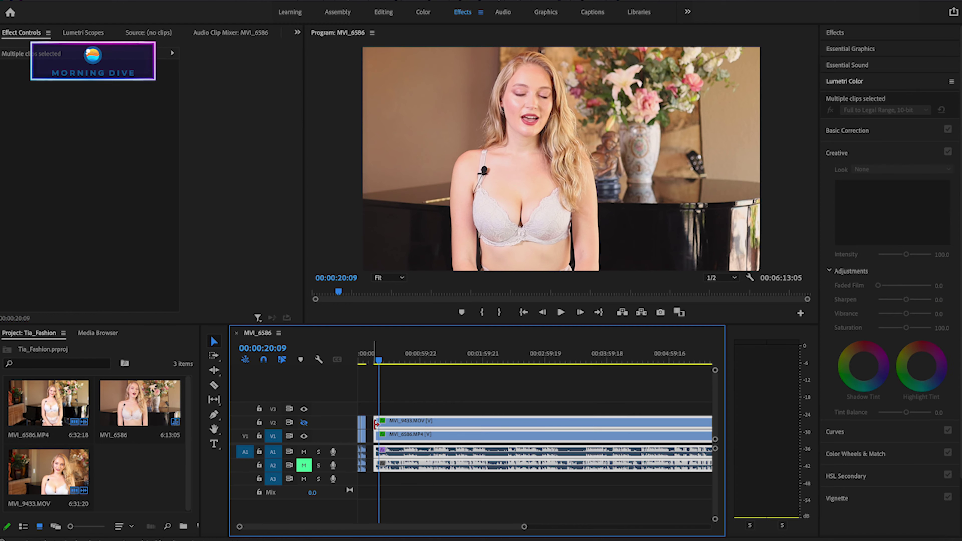
pyautogui.moveTo(376, 425); pyautogui.dragTo(381, 424)
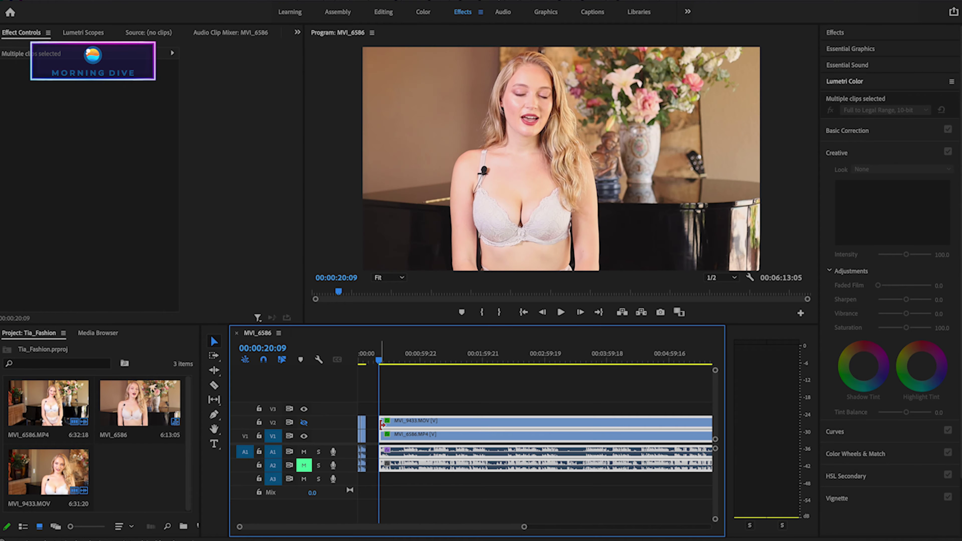
pyautogui.press('space')
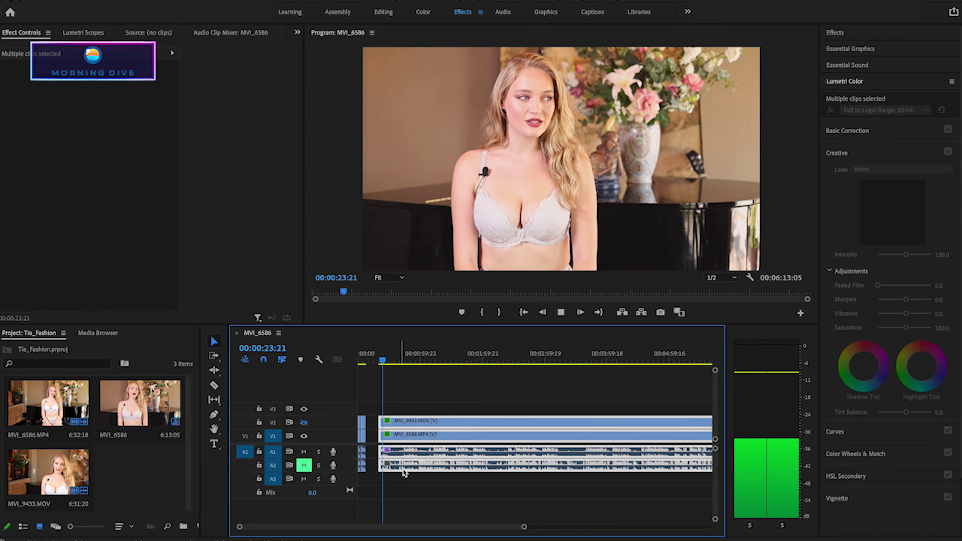
# Trim the clips' start to 44:05 and move them left to close the gap
pyautogui.moveTo(525, 527); pyautogui.dragTo(392, 527)
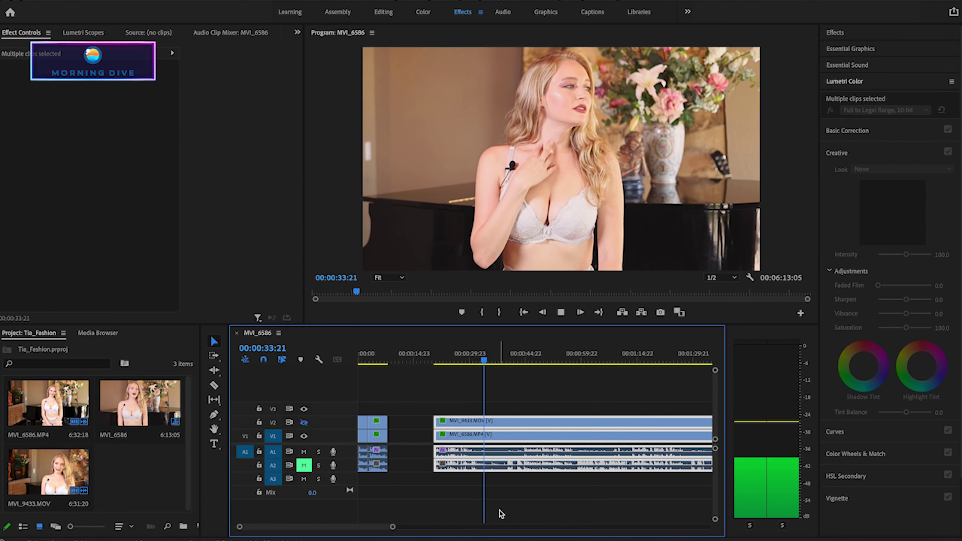
pyautogui.click(499, 509)
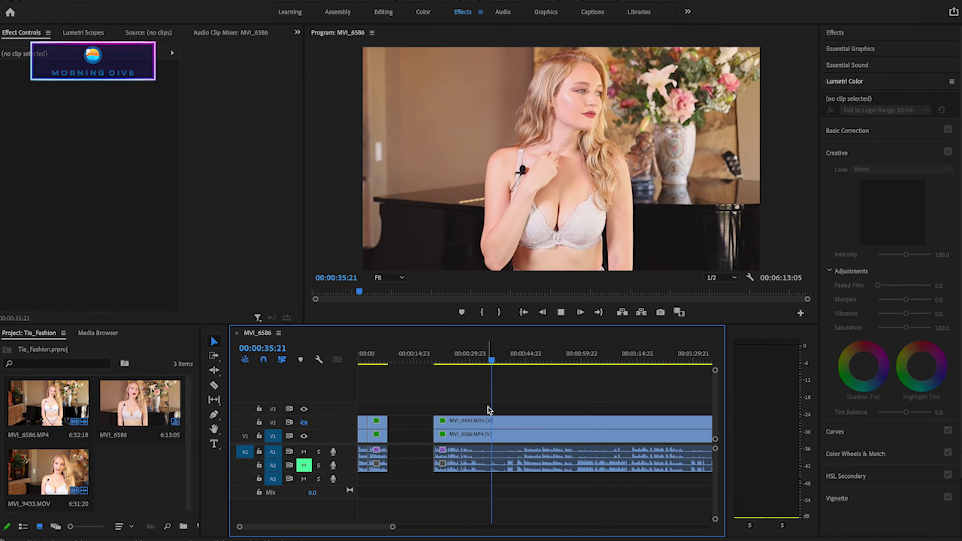
pyautogui.press('space')
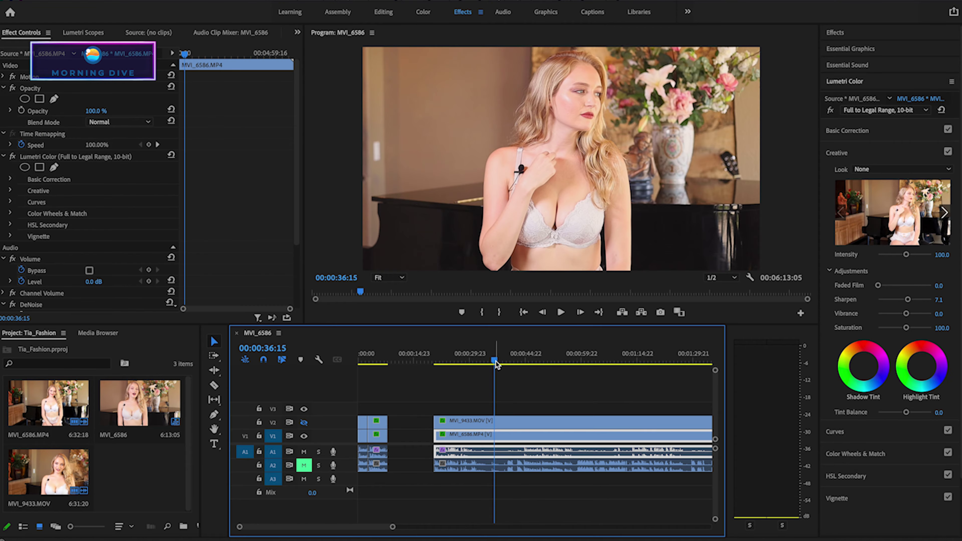
pyautogui.moveTo(496, 362); pyautogui.dragTo(525, 368)
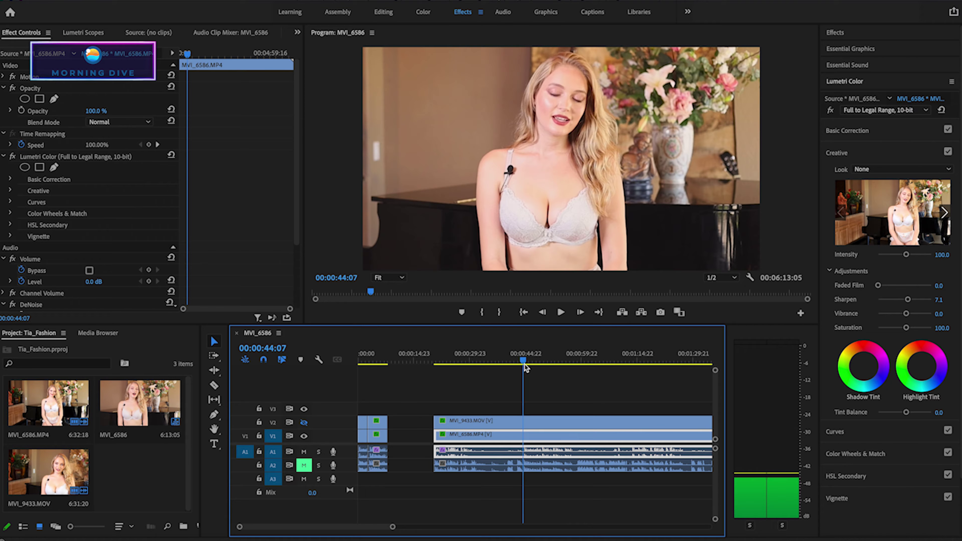
pyautogui.moveTo(524, 366); pyautogui.dragTo(525, 367)
pyautogui.click(496, 417)
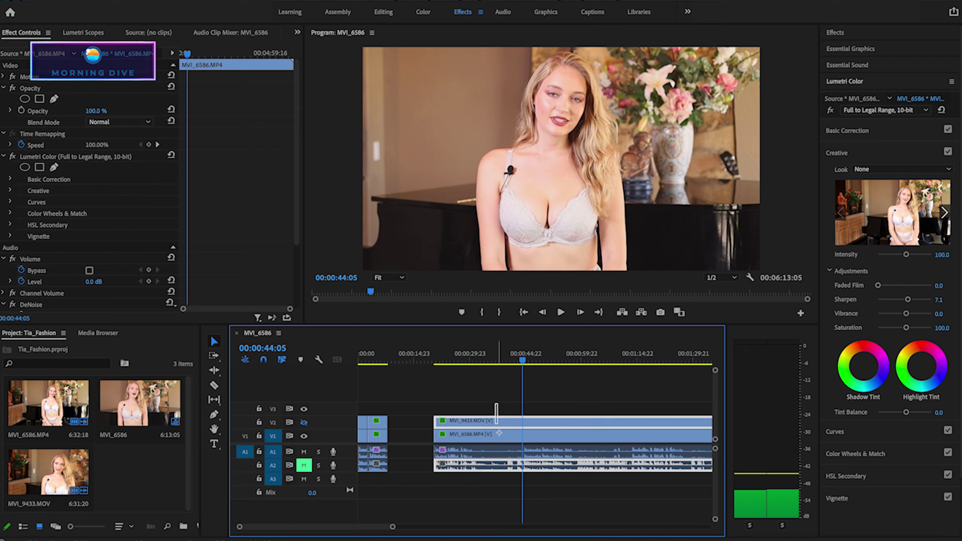
pyautogui.moveTo(438, 423)
pyautogui.mouseDown()
pyautogui.moveTo(523, 423)
pyautogui.moveTo(426, 424)
pyautogui.mouseUp()
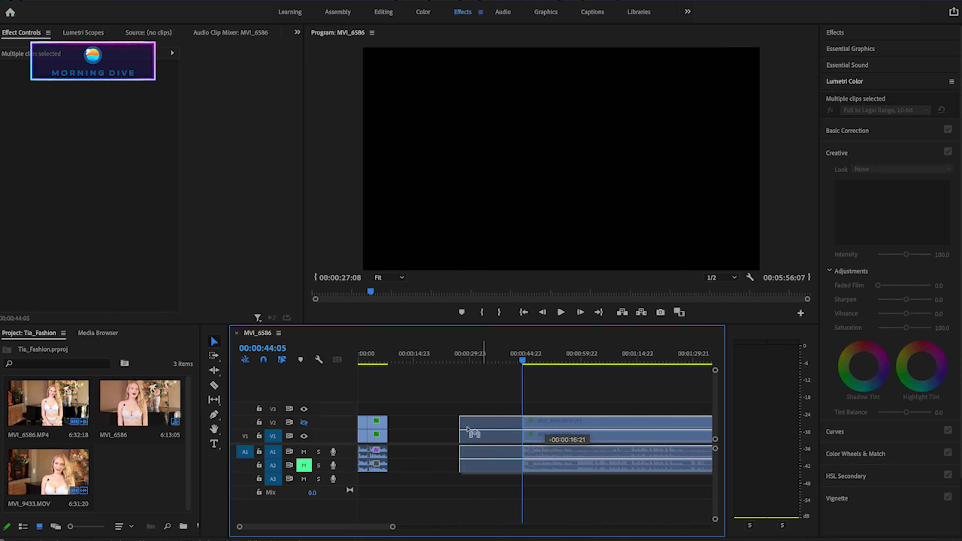
pyautogui.click(404, 360)
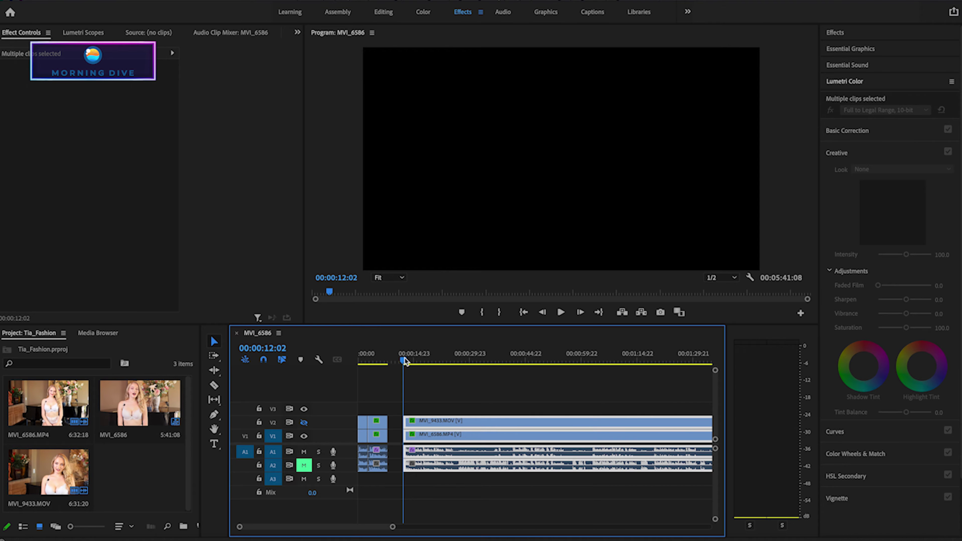
# Split the MVI_9433.MOV and MVI_6586.MP4 clips at 25:21 with the Razor tool
pyautogui.press('space')
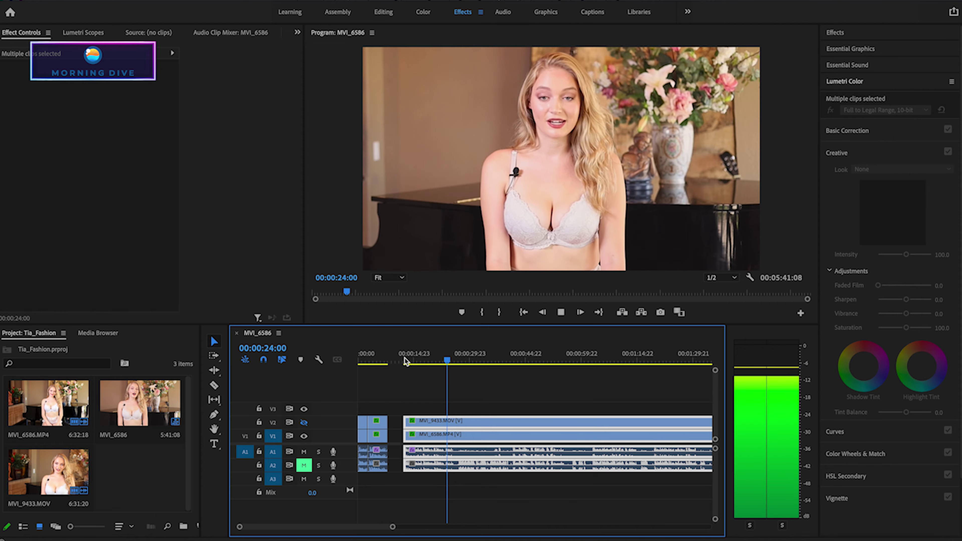
pyautogui.press('space')
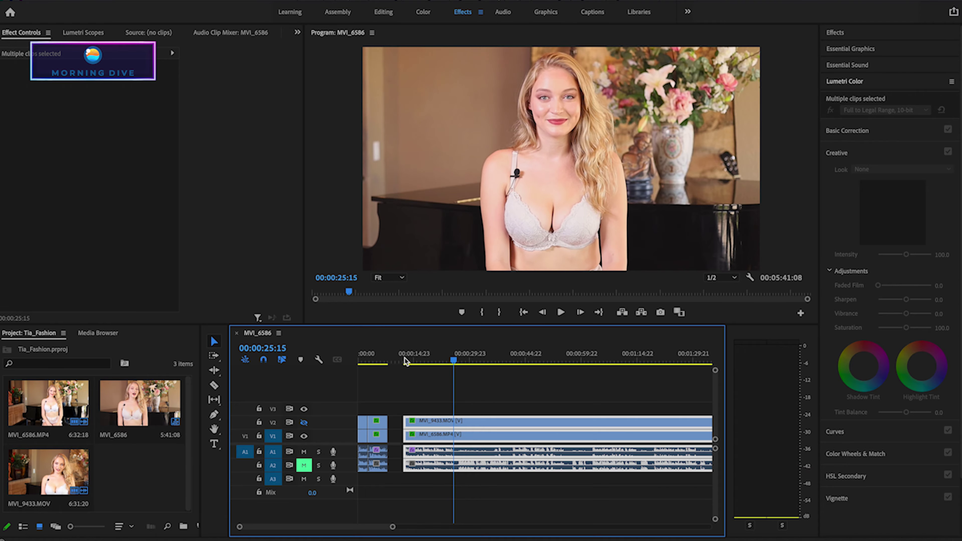
pyautogui.click(214, 385)
pyautogui.click(457, 421)
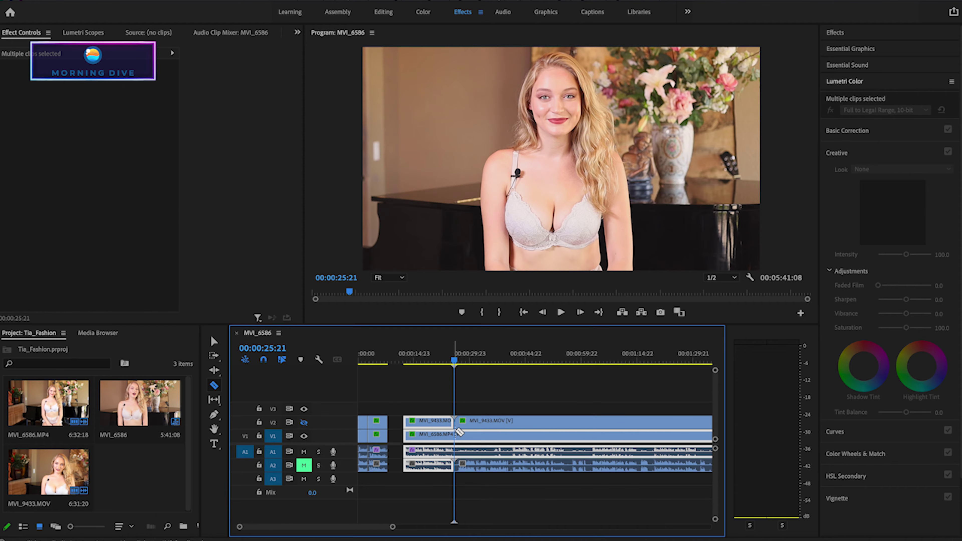
pyautogui.click(456, 435)
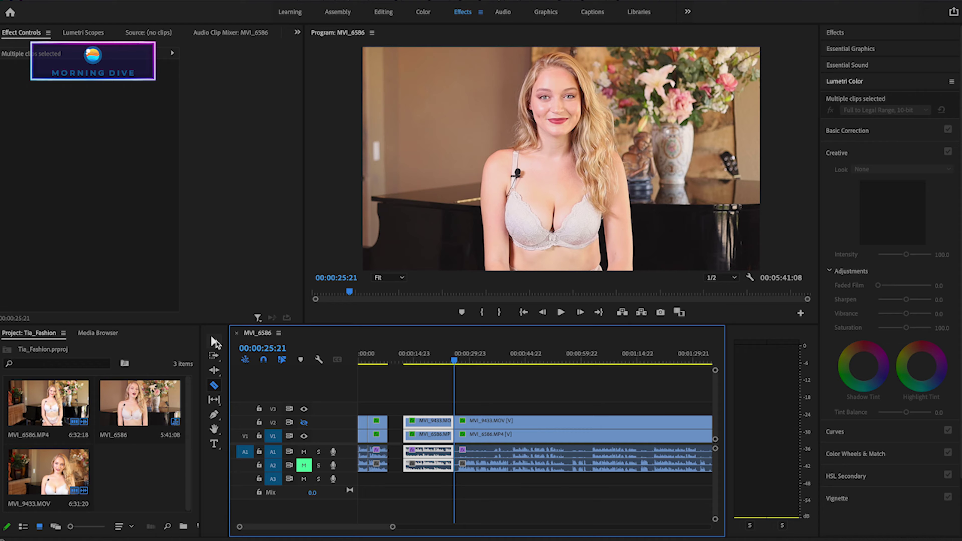
pyautogui.click(213, 342)
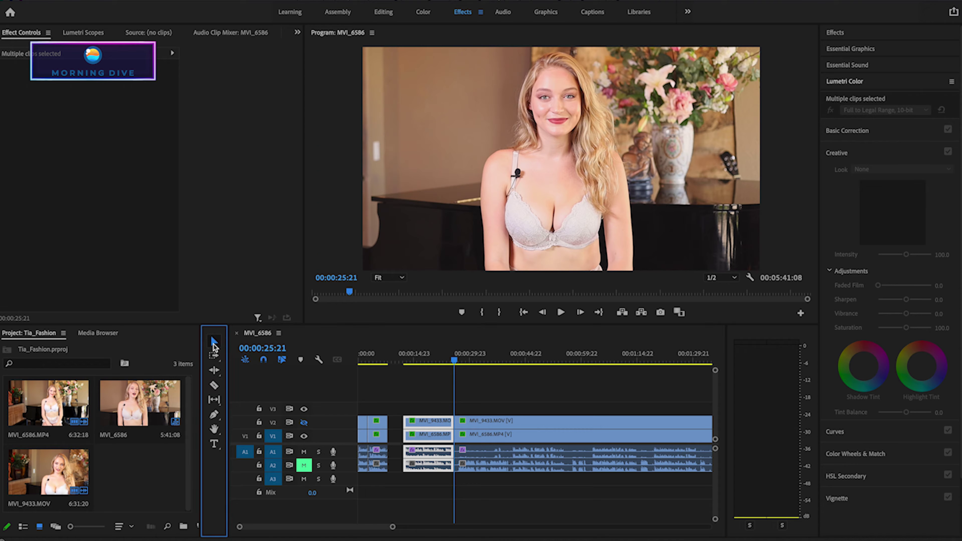
# Trim the later clips' start forward to about 41:09, leaving a gap, and play back
pyautogui.scroll(-5, 392, 528)
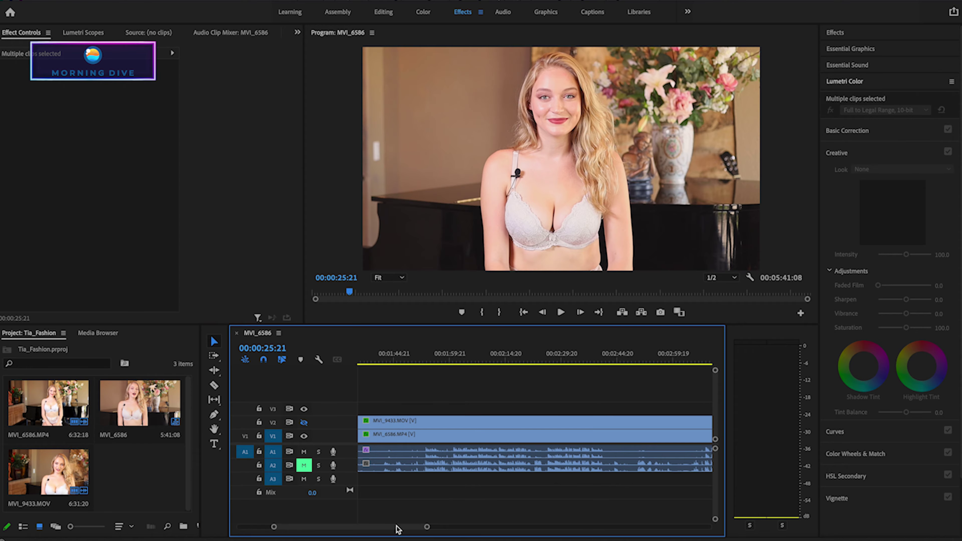
pyautogui.scroll(5, 403, 529)
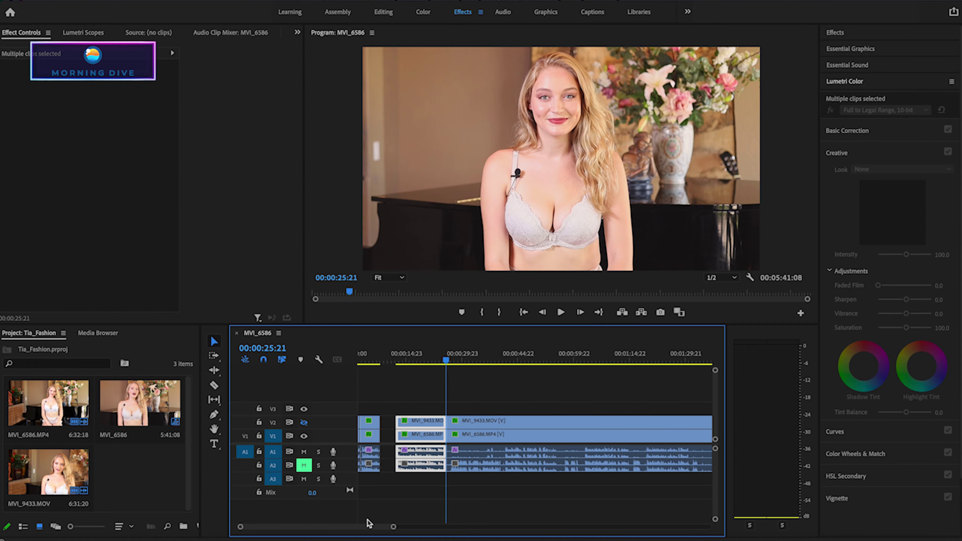
pyautogui.click(426, 451)
pyautogui.moveTo(450, 364); pyautogui.dragTo(508, 374)
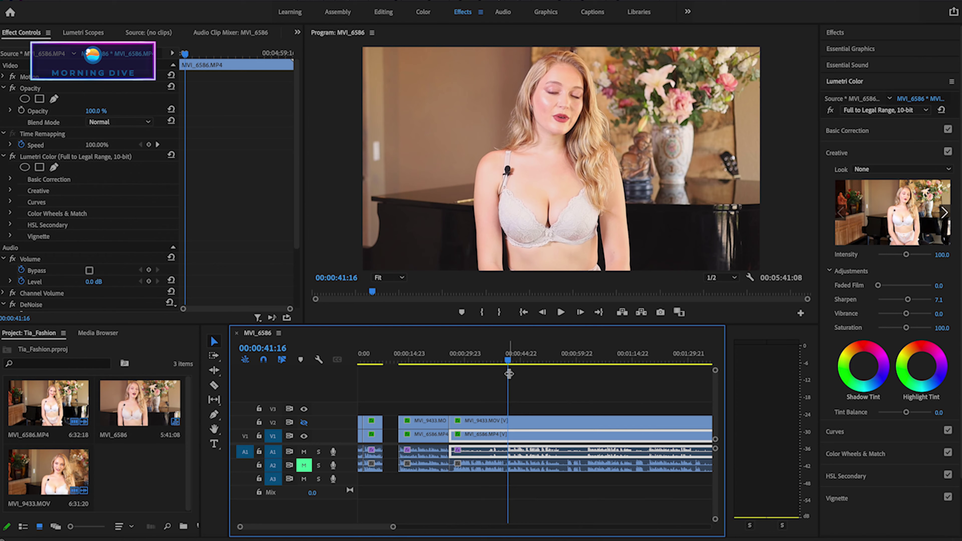
pyautogui.moveTo(508, 374); pyautogui.dragTo(508, 373)
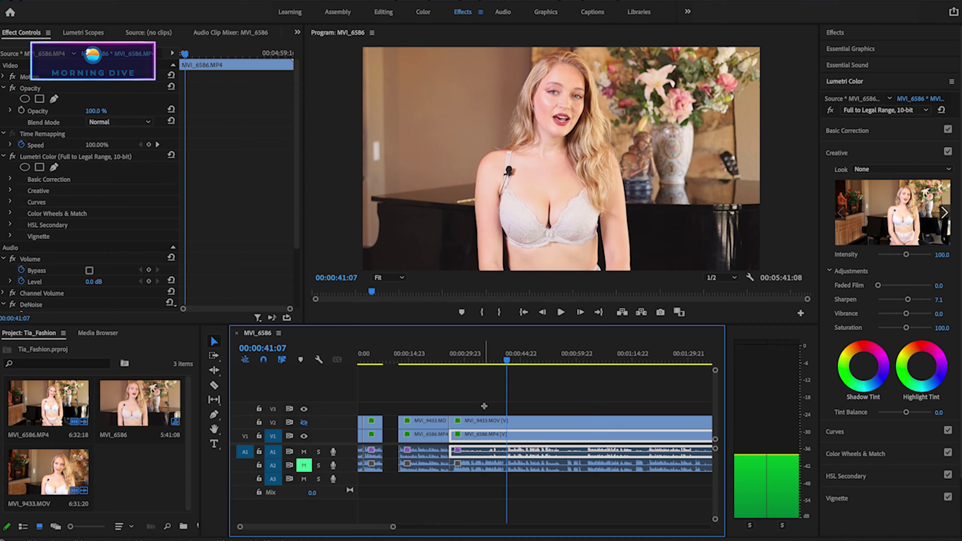
pyautogui.moveTo(484, 406); pyautogui.dragTo(504, 483)
pyautogui.moveTo(453, 426); pyautogui.dragTo(511, 424)
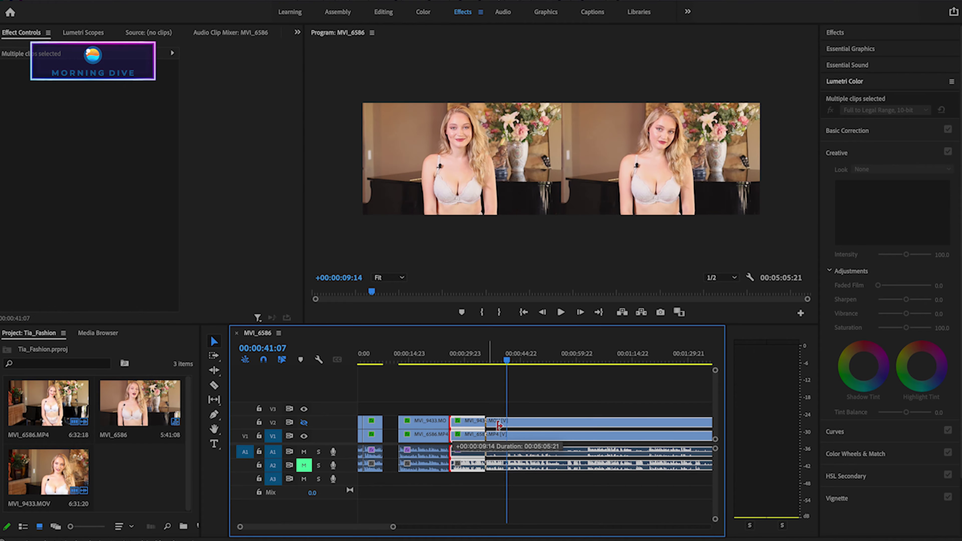
pyautogui.press('space')
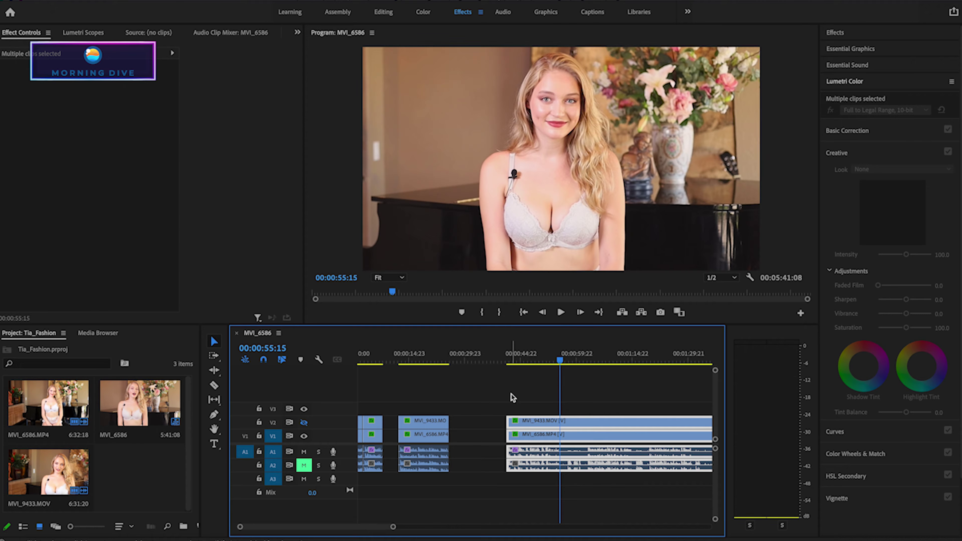
# Cut the linked clips at the playhead and trim the selected clips' start to 1:03:00
pyautogui.click(215, 386)
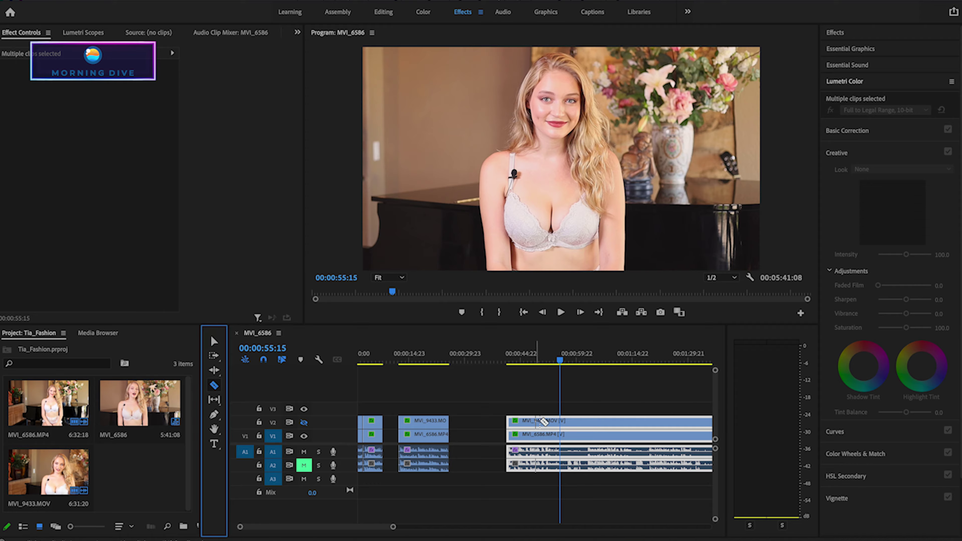
pyautogui.click(564, 421)
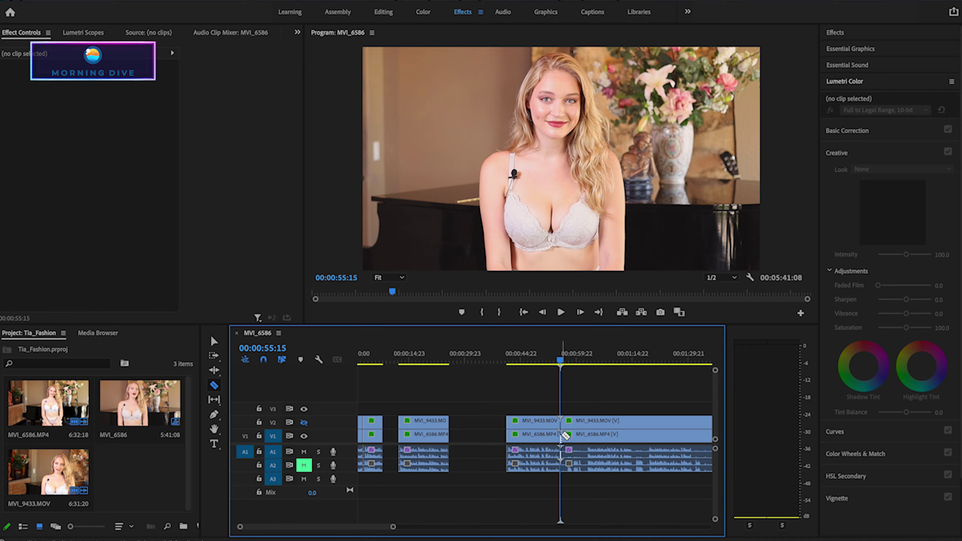
pyautogui.click(215, 342)
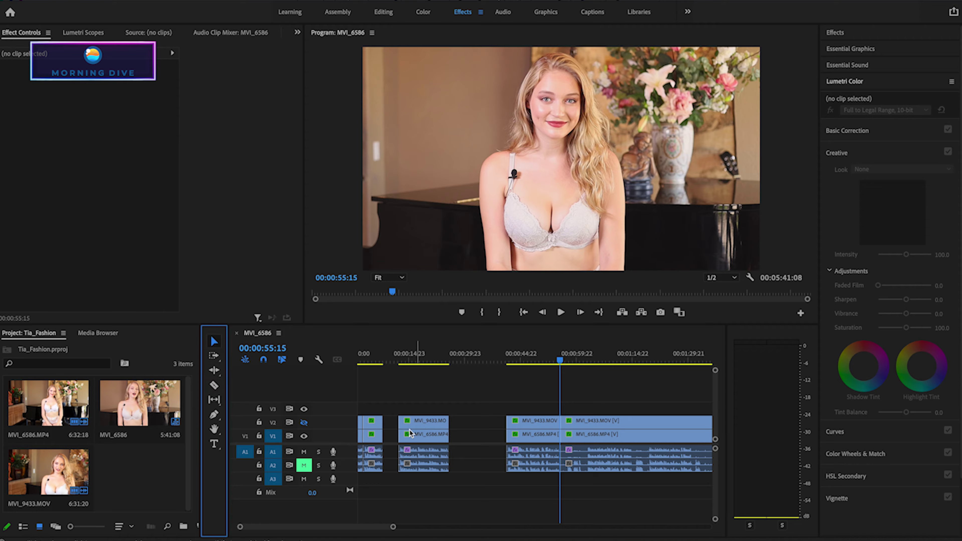
pyautogui.moveTo(531, 485)
pyautogui.mouseDown()
pyautogui.moveTo(529, 424)
pyautogui.moveTo(476, 428)
pyautogui.mouseUp()
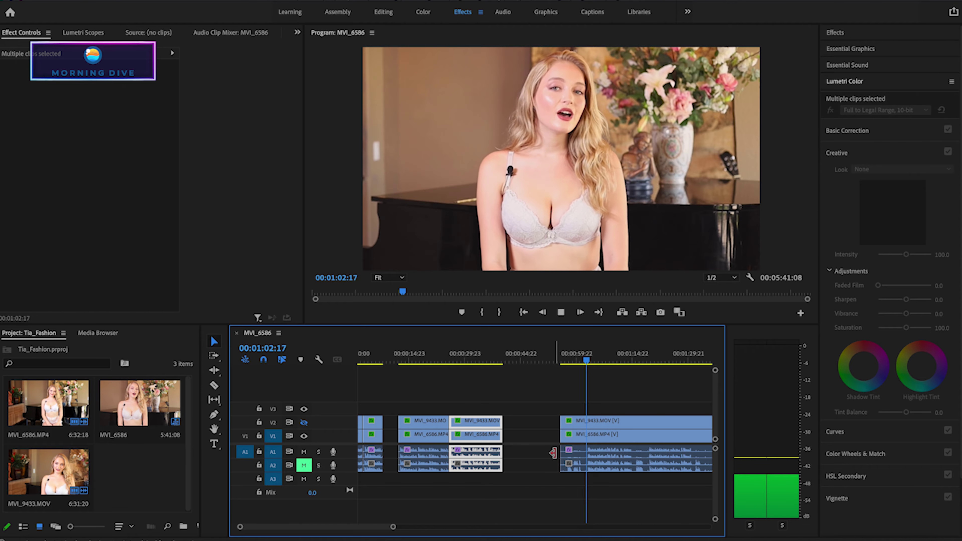
pyautogui.press('space')
pyautogui.keyDown('shift'); pyautogui.click(646, 417); pyautogui.keyUp('shift')
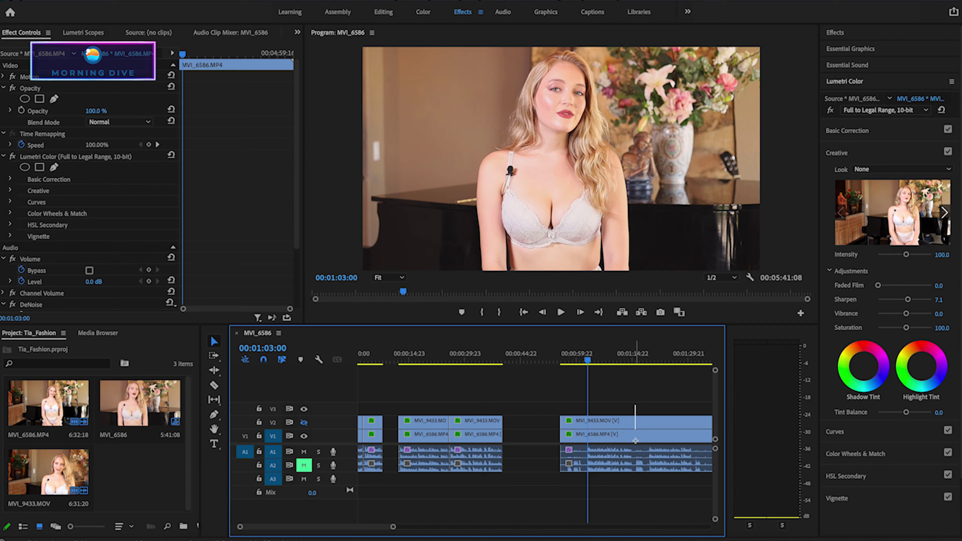
pyautogui.moveTo(563, 424); pyautogui.dragTo(588, 425)
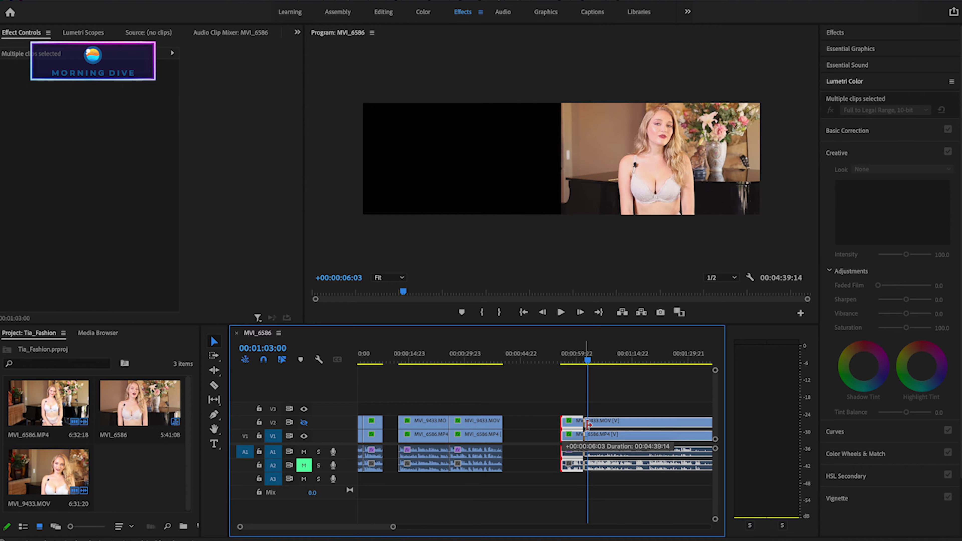
pyautogui.press('space')
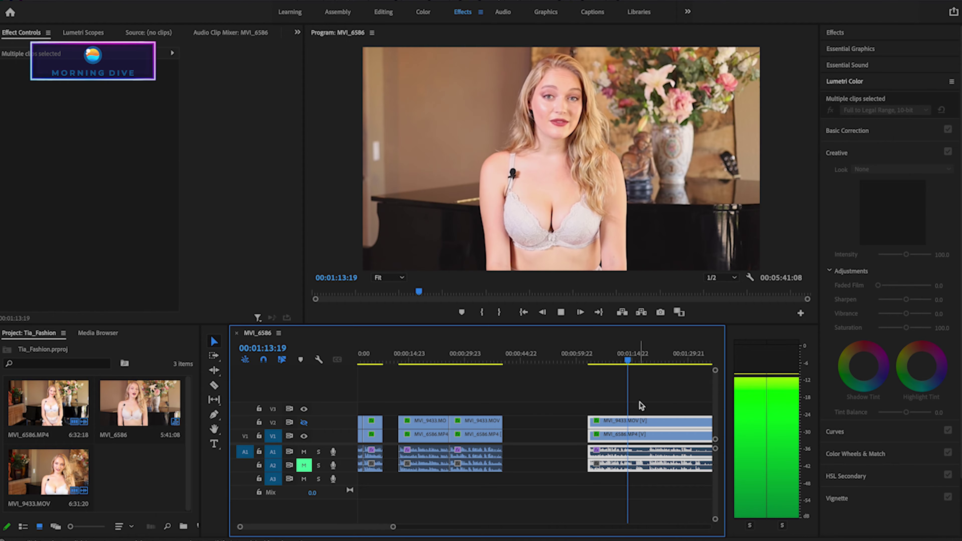
# Split the later clips at 1:15:03 and move both pieces left to shrink the gap
pyautogui.press('space')
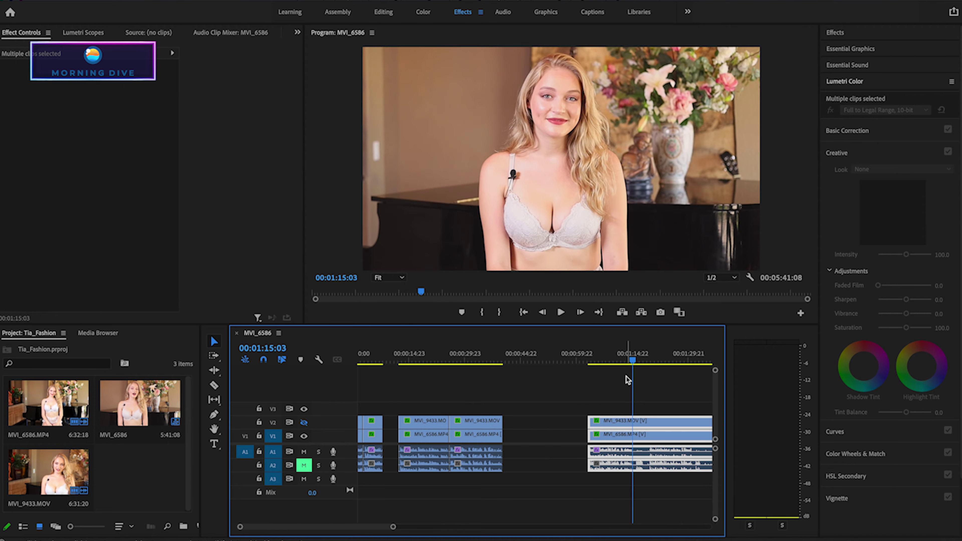
pyautogui.click(214, 385)
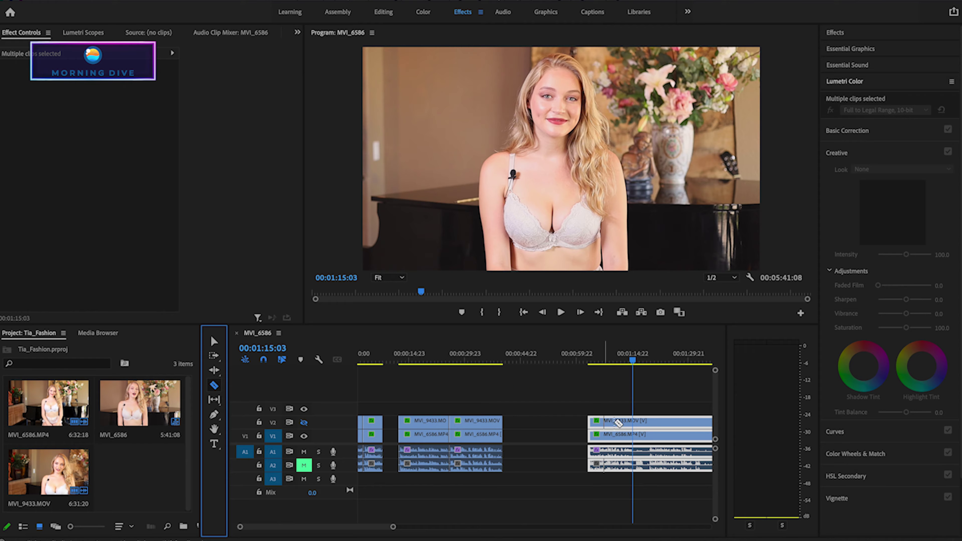
pyautogui.click(635, 421)
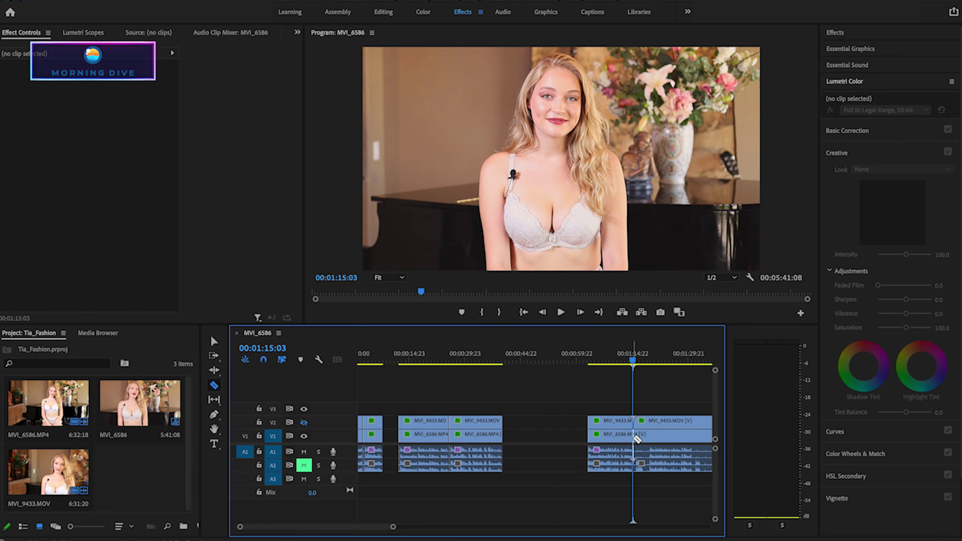
pyautogui.click(214, 342)
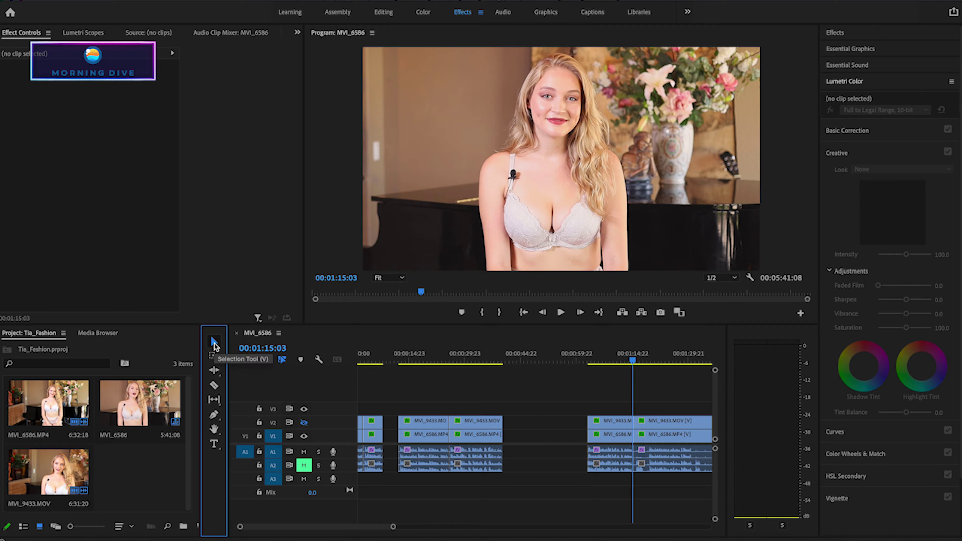
pyautogui.moveTo(610, 484)
pyautogui.mouseDown()
pyautogui.moveTo(607, 420)
pyautogui.moveTo(529, 424)
pyautogui.mouseUp()
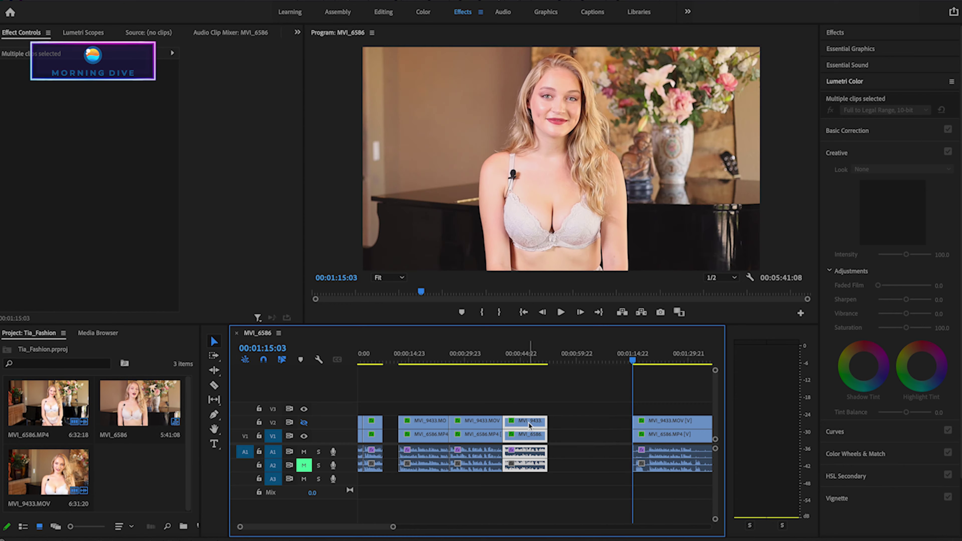
pyautogui.moveTo(663, 484)
pyautogui.mouseDown()
pyautogui.moveTo(652, 431)
pyautogui.moveTo(581, 424)
pyautogui.mouseUp()
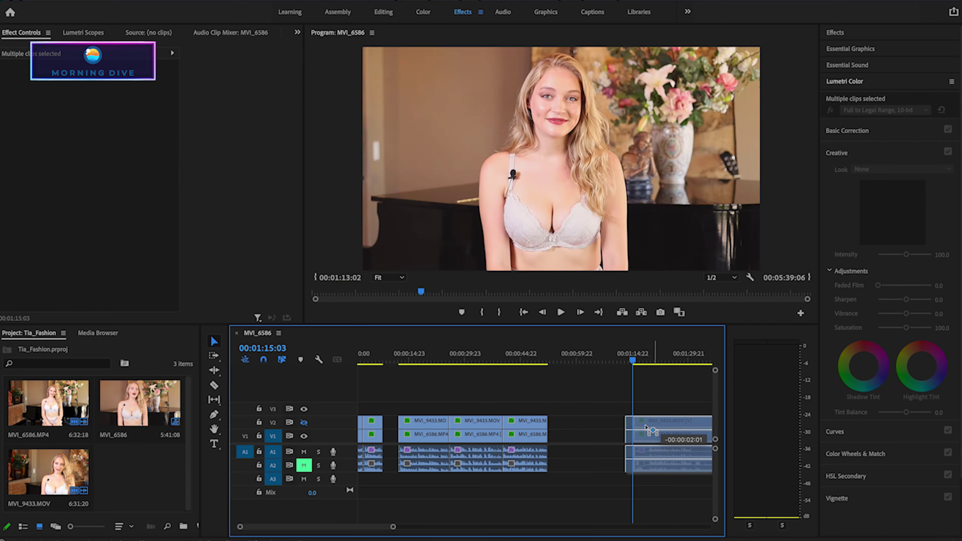
# Trim the last clips' start to 00:59:04 and review the edit from there
pyautogui.click(557, 358)
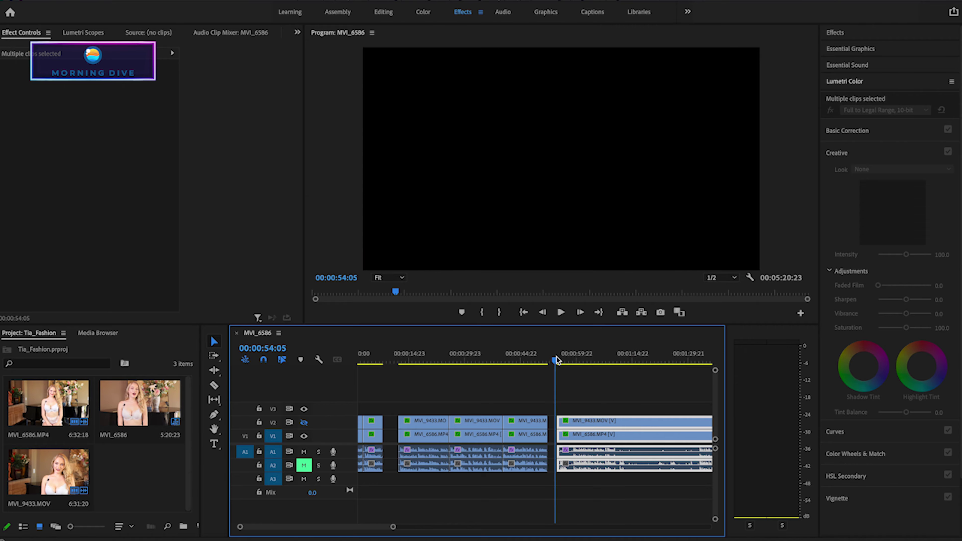
pyautogui.press('space')
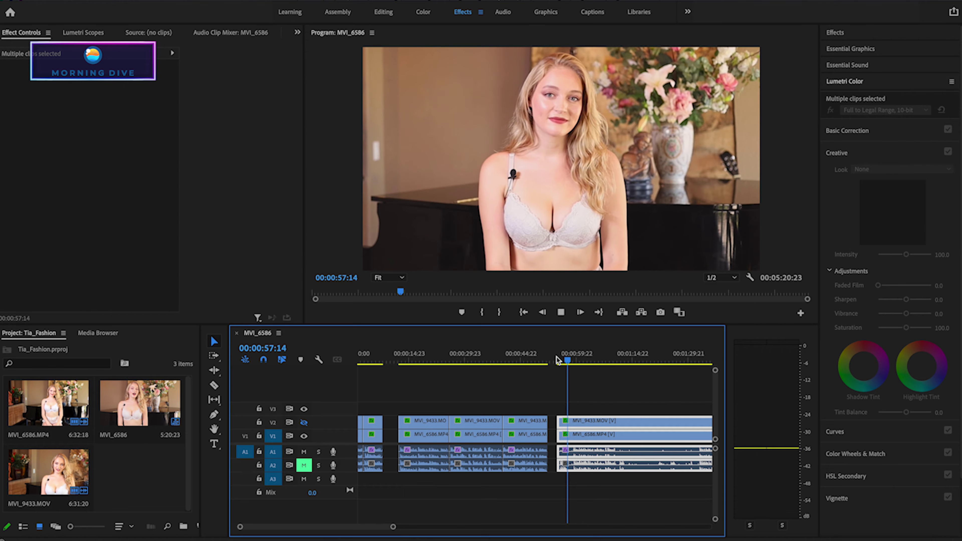
pyautogui.press('space')
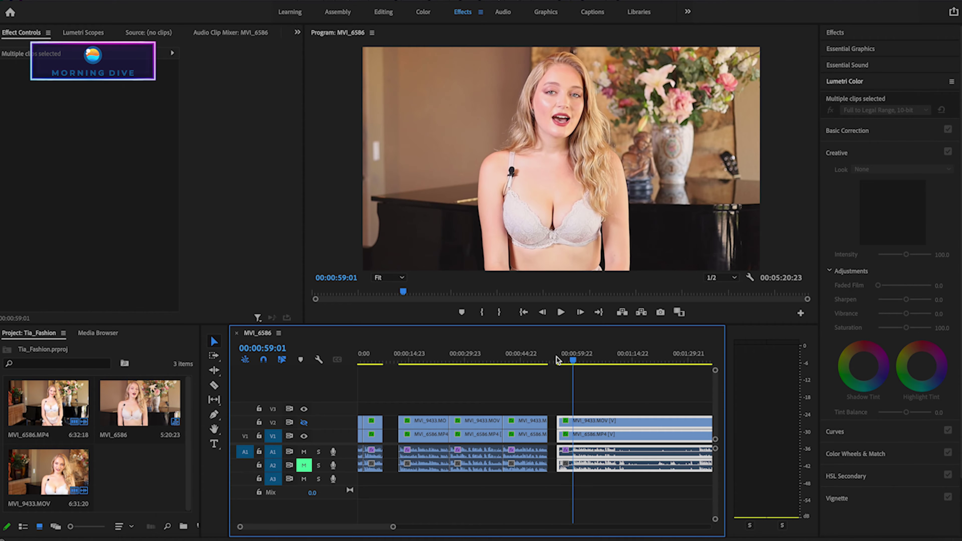
pyautogui.moveTo(560, 419); pyautogui.dragTo(577, 419)
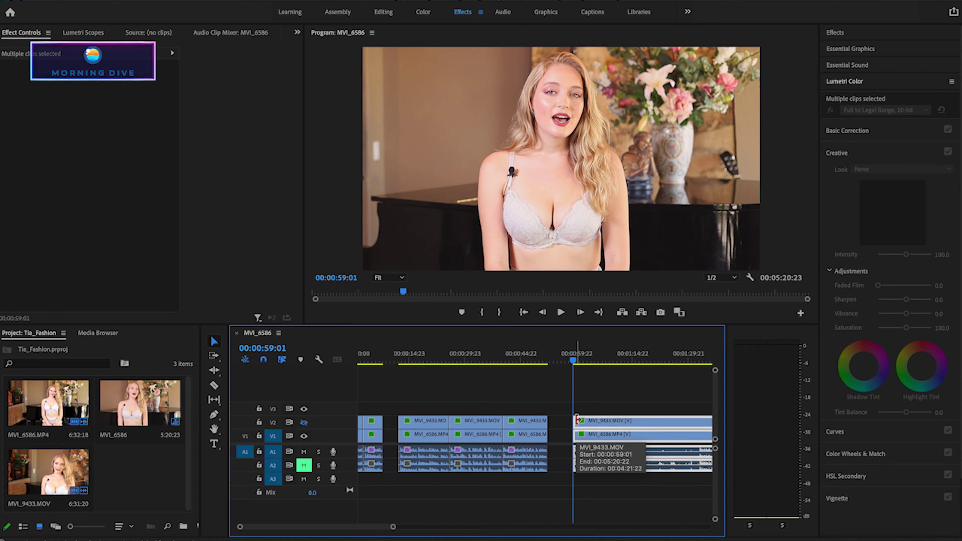
pyautogui.click(560, 361)
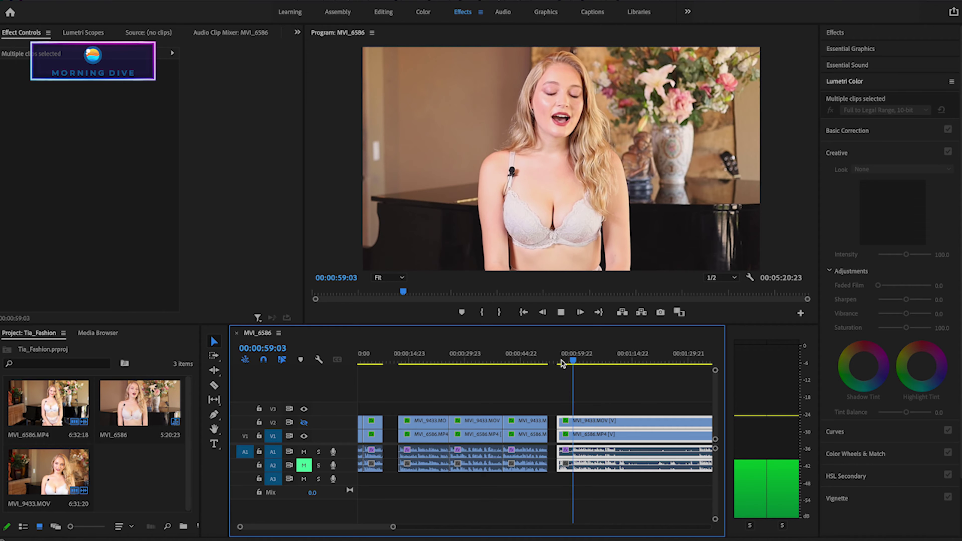
pyautogui.press('space')
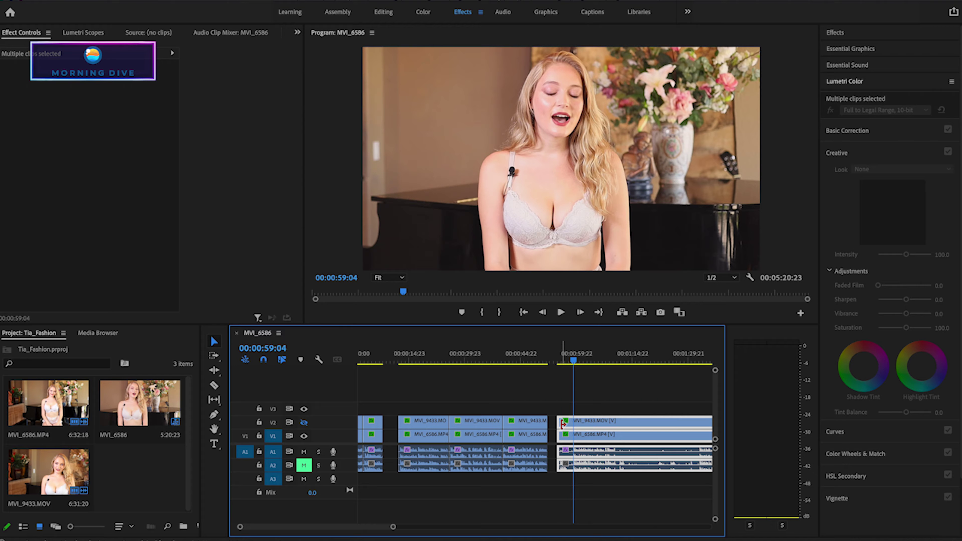
pyautogui.moveTo(563, 423); pyautogui.dragTo(575, 423)
pyautogui.hotkey('ctrl', 'shift', 'a')
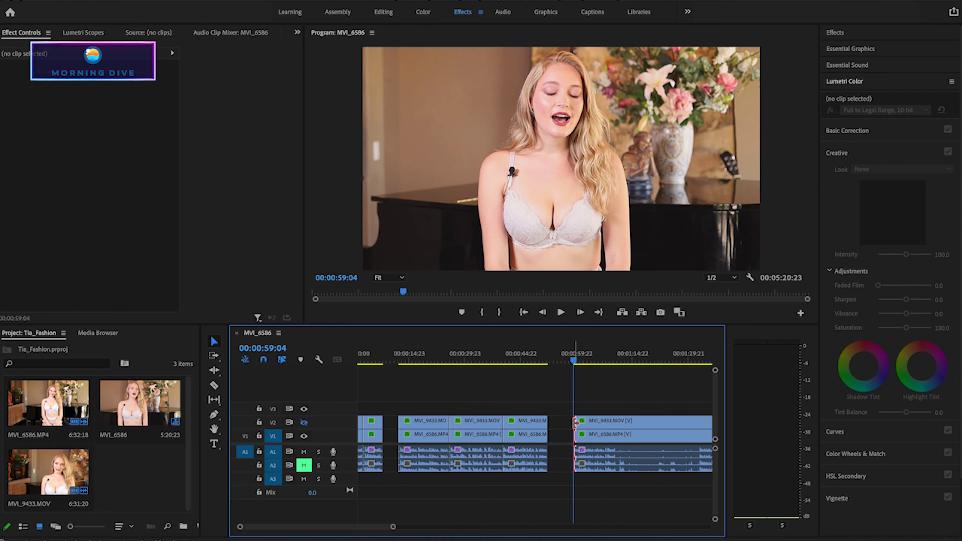
pyautogui.press('space')
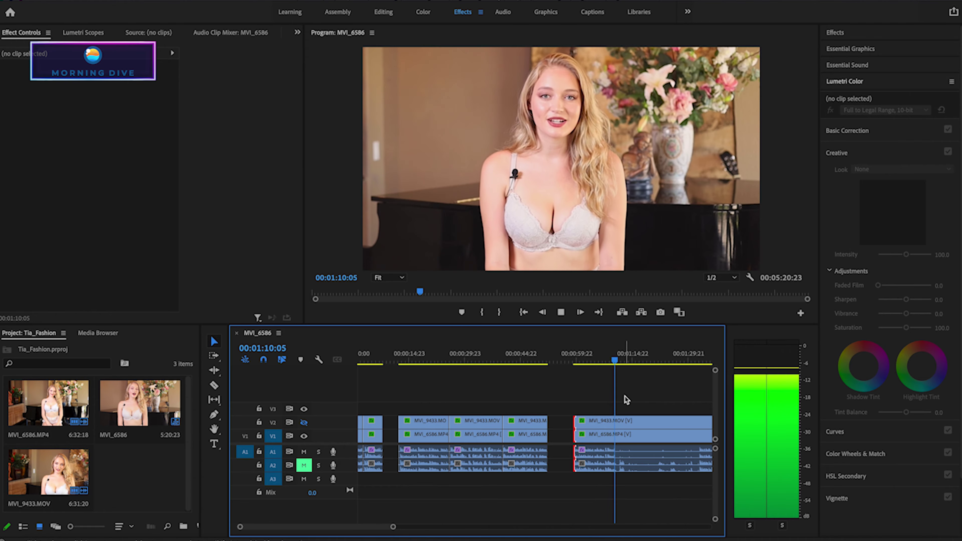
pyautogui.press('space')
# Split the clips at 01:10:15 and move the cut piece left toward the earlier clips
pyautogui.press('d')
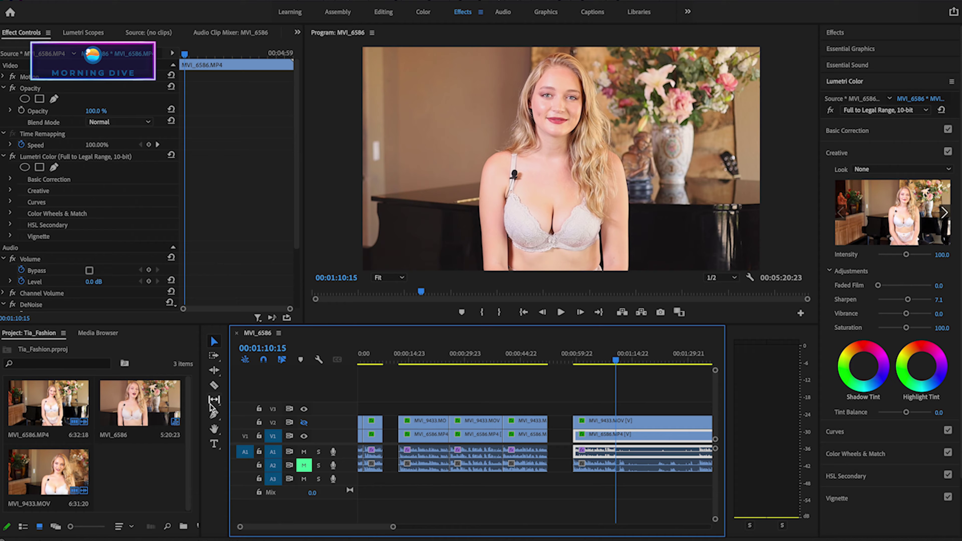
pyautogui.click(213, 387)
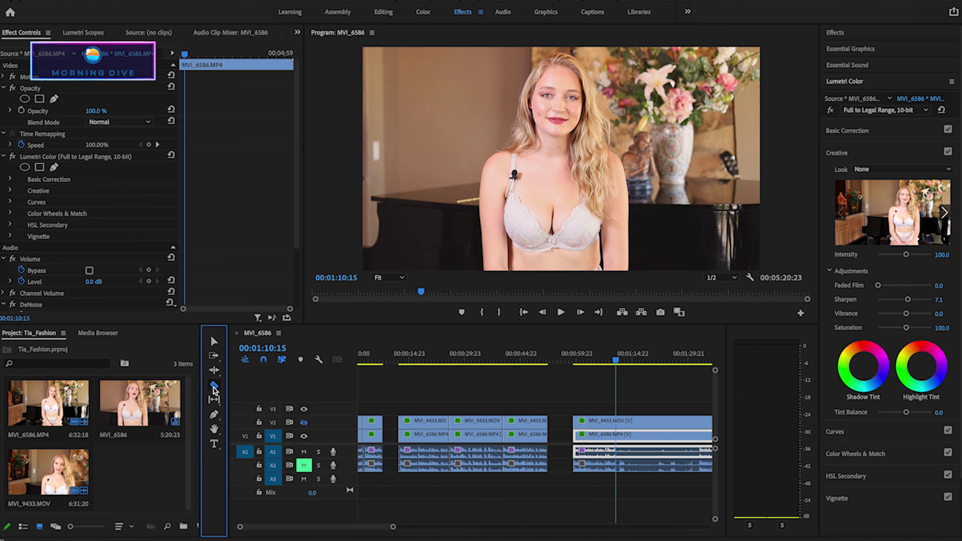
pyautogui.click(621, 421)
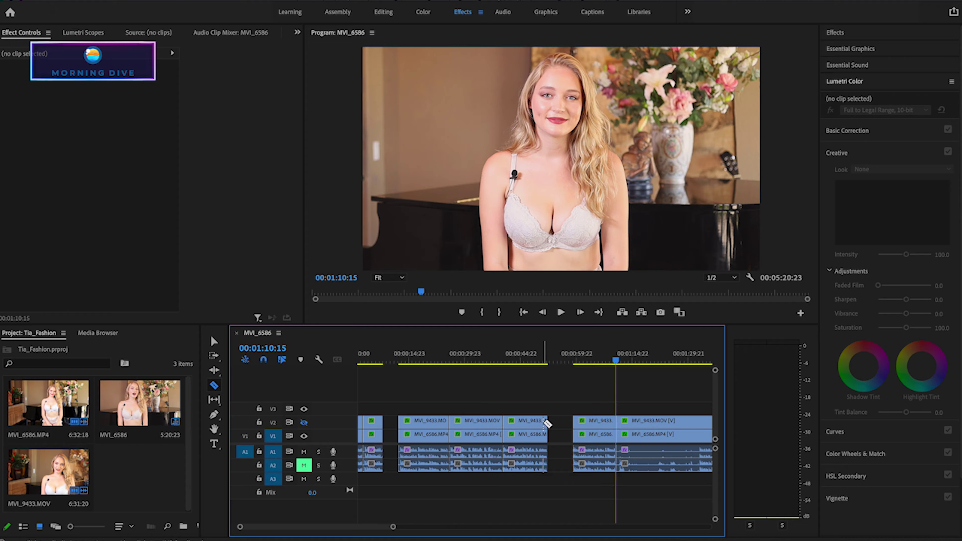
pyautogui.click(216, 342)
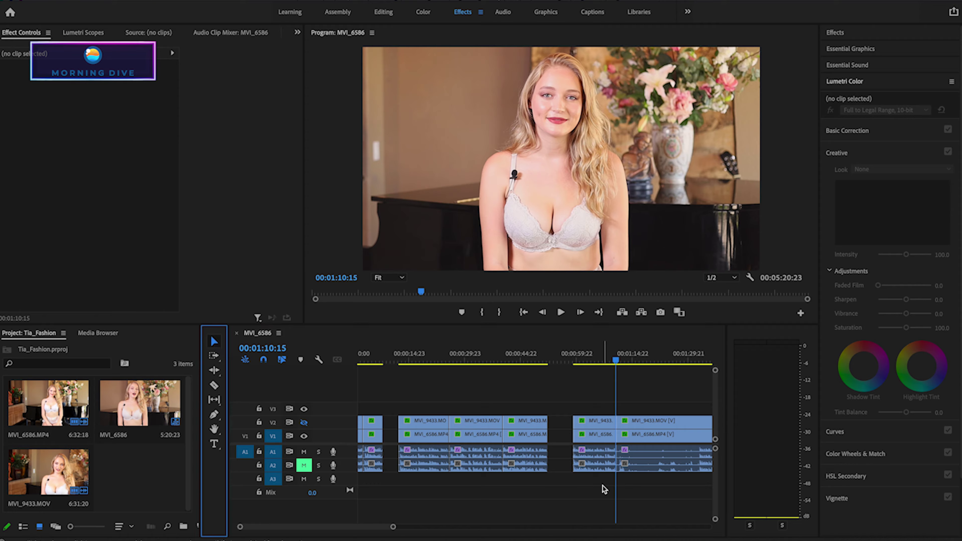
pyautogui.click(606, 434)
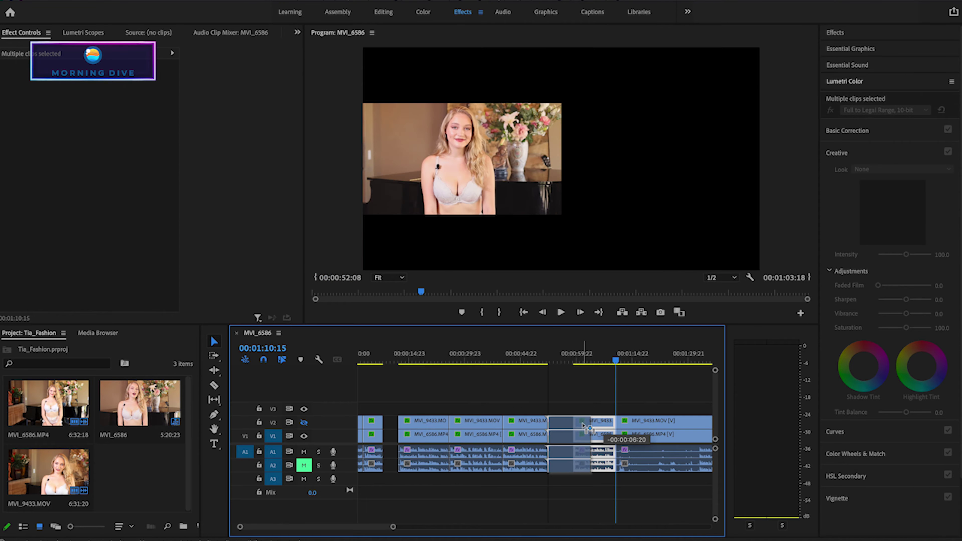
pyautogui.moveTo(604, 426); pyautogui.dragTo(580, 427)
# Trim the later clips' start toward 01:32:21 on all tracks and play back the edit
pyautogui.scroll(-5, 636, 485)
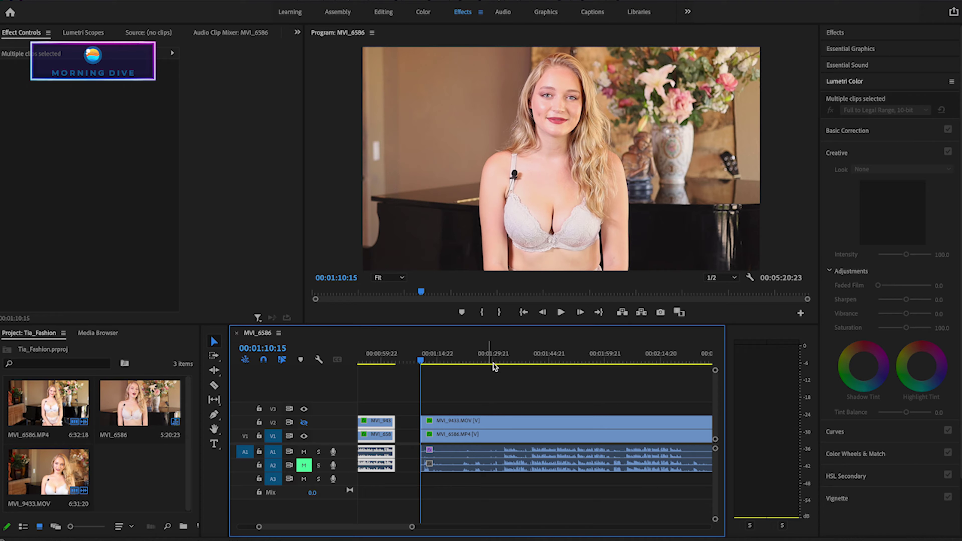
pyautogui.click(503, 354)
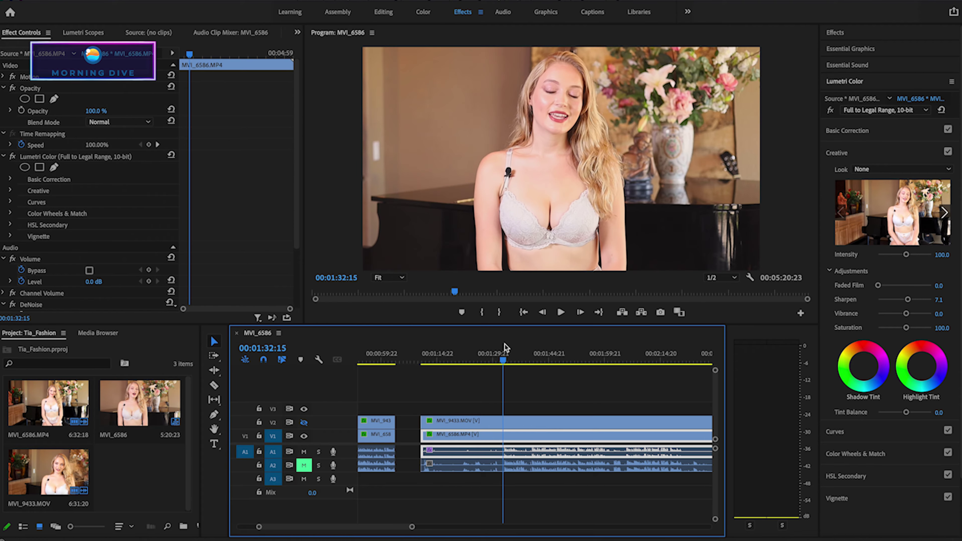
pyautogui.press('space')
pyautogui.press('space')
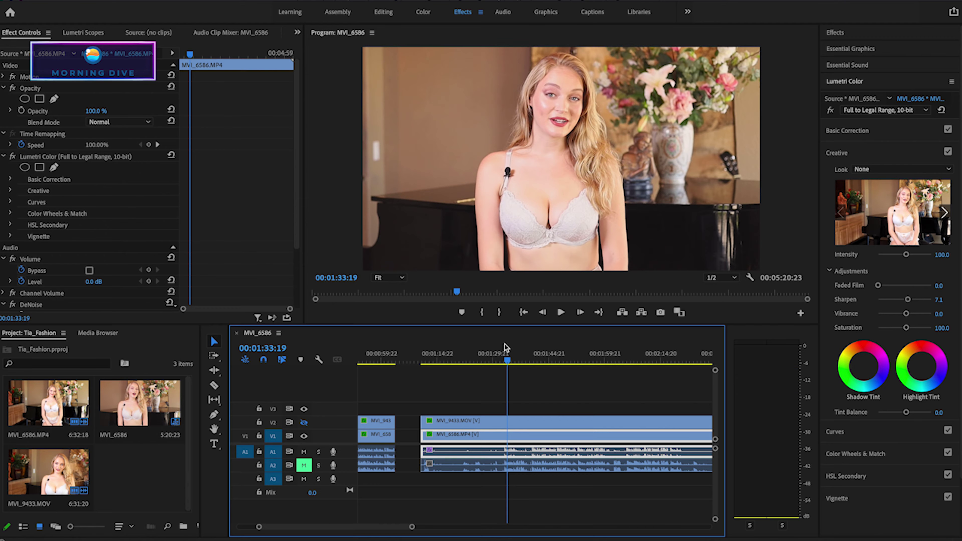
pyautogui.moveTo(506, 361); pyautogui.dragTo(502, 360)
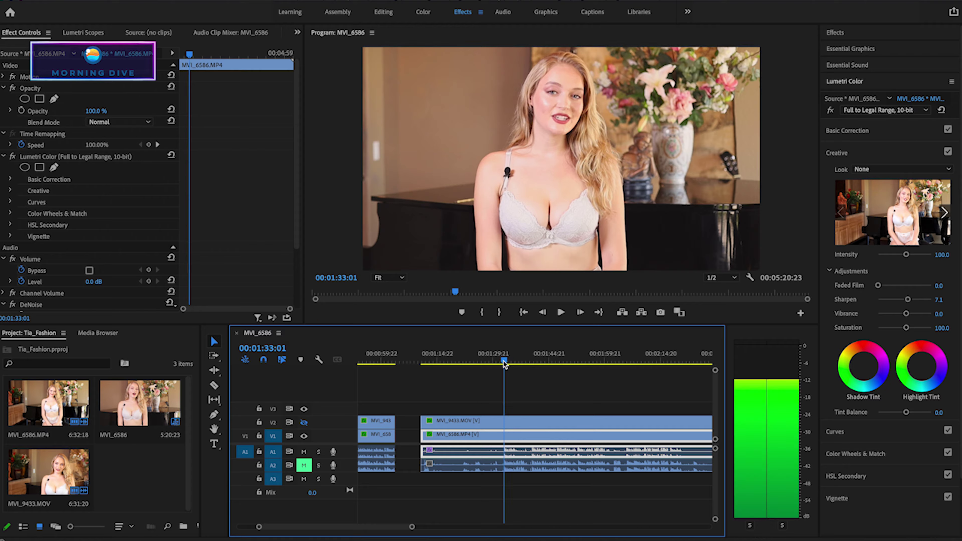
pyautogui.press('Right')
pyautogui.press('Right')
pyautogui.press('Right')
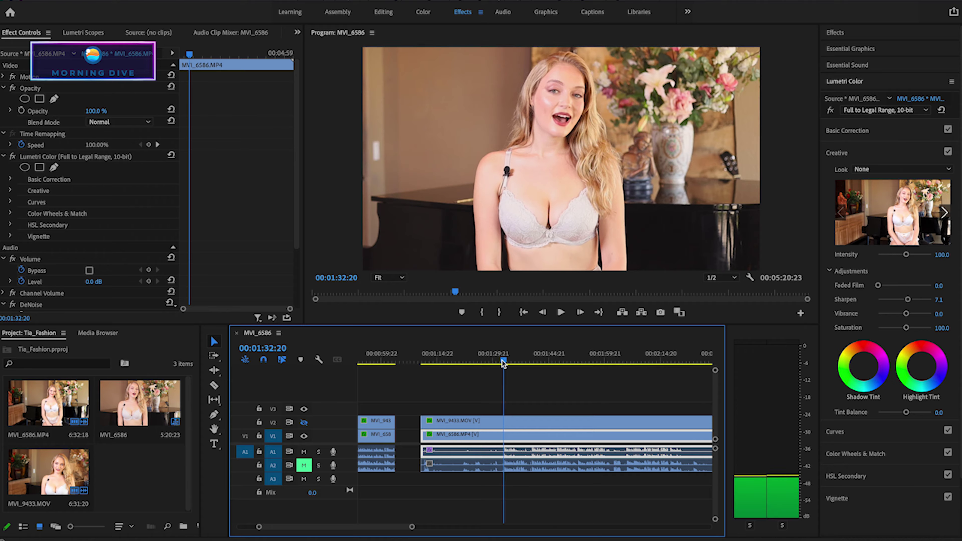
pyautogui.press('Right')
pyautogui.press('Right')
pyautogui.press('Right')
pyautogui.press('Left')
pyautogui.press('Left')
pyautogui.press('Left')
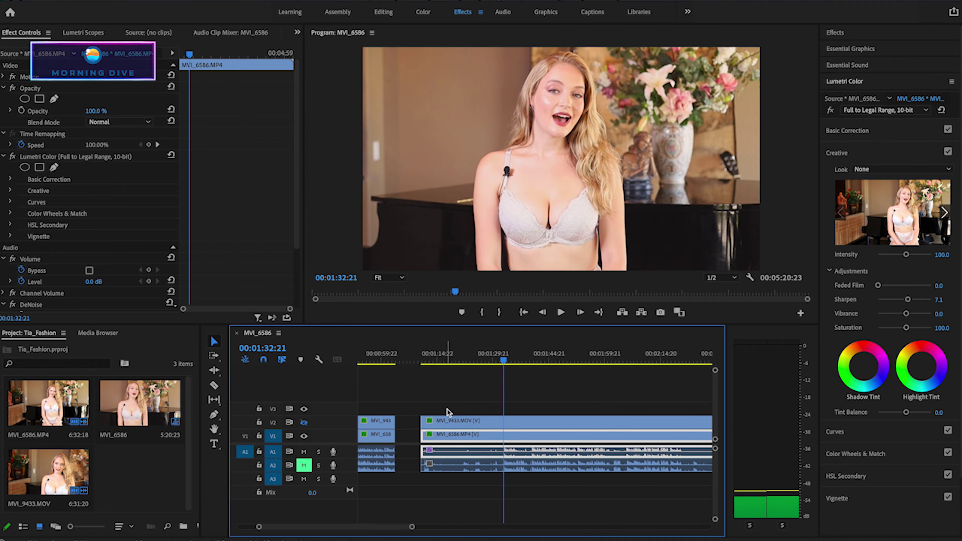
pyautogui.moveTo(449, 403); pyautogui.dragTo(477, 473)
pyautogui.moveTo(422, 426); pyautogui.dragTo(502, 426)
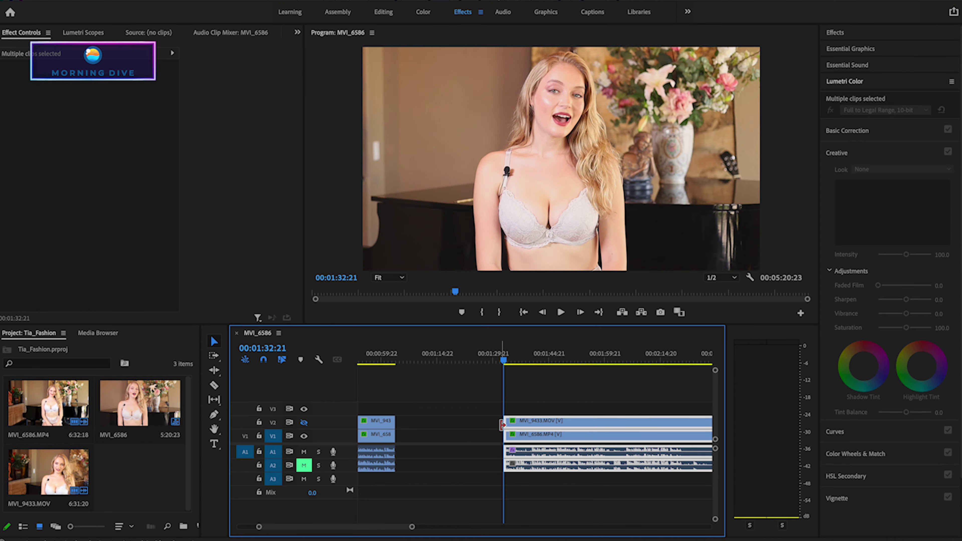
pyautogui.press('space')
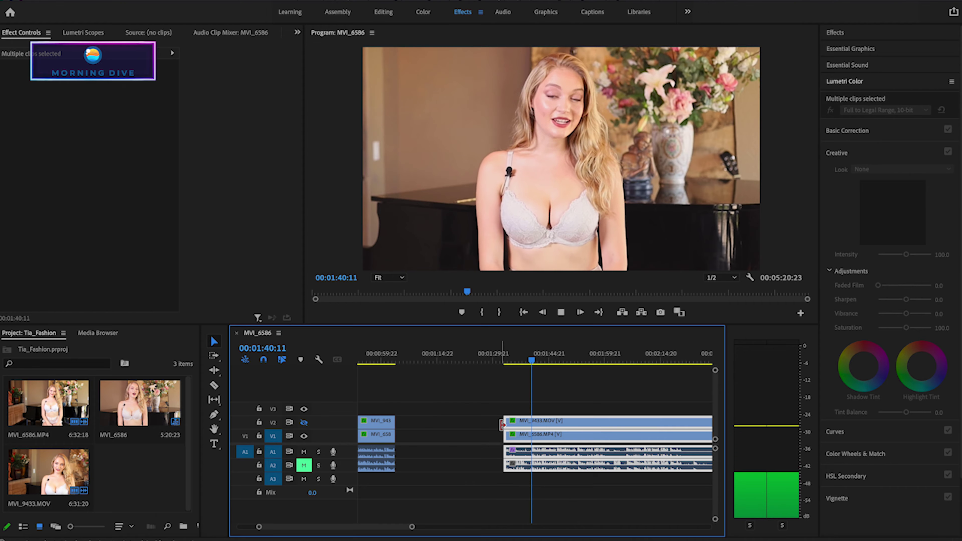
# Re-trim the later clips on all tracks so they start at 01:40:02
pyautogui.click(502, 424)
pyautogui.click(502, 425)
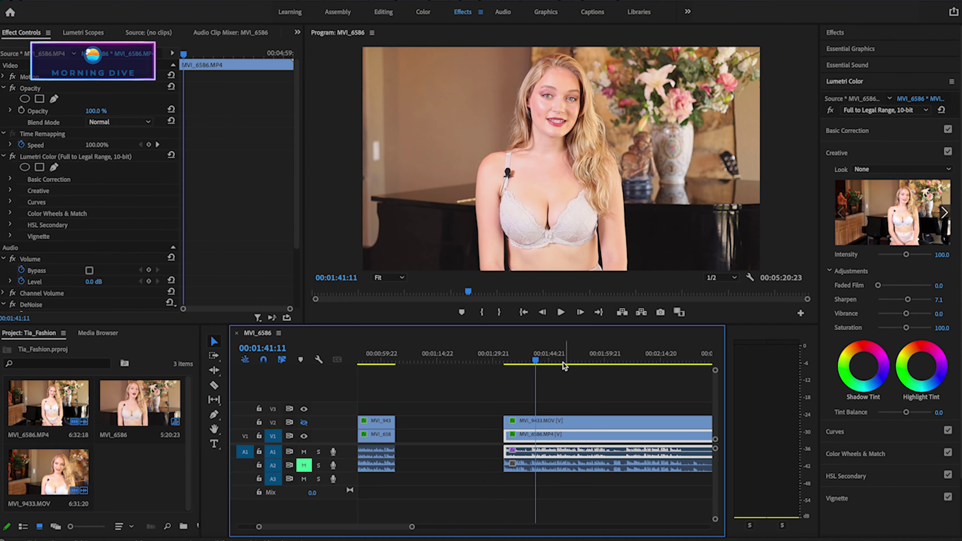
pyautogui.moveTo(533, 362); pyautogui.dragTo(531, 362)
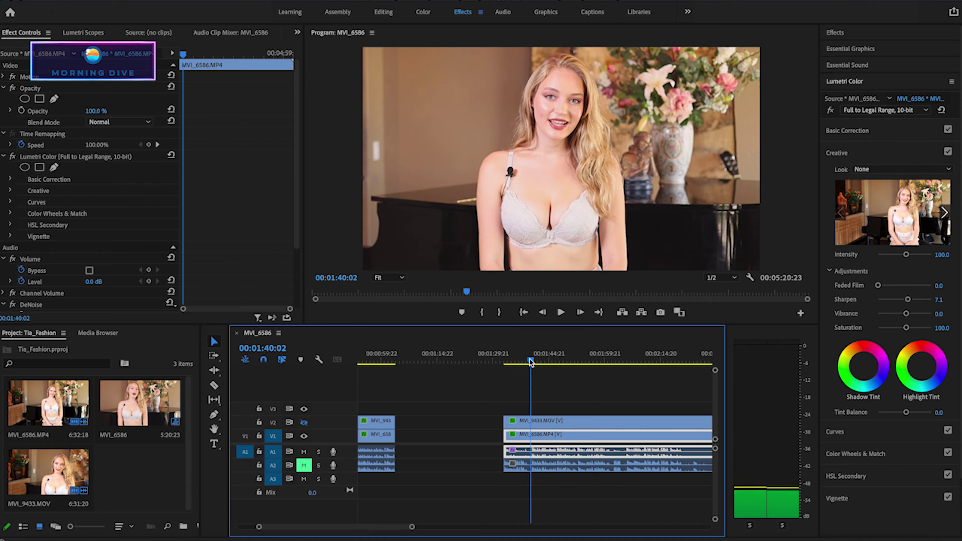
pyautogui.moveTo(547, 389); pyautogui.dragTo(564, 488)
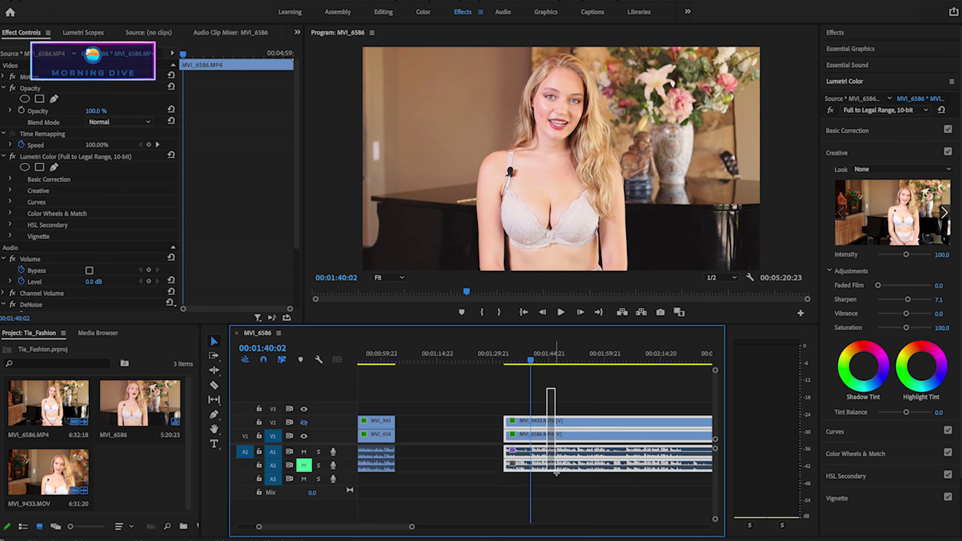
pyautogui.moveTo(508, 432)
pyautogui.mouseDown()
pyautogui.moveTo(535, 431)
pyautogui.moveTo(424, 423)
pyautogui.mouseUp()
# Close up the trimmed clips and split MVI_9433 and MVI_6586.MP4 at the playhead
pyautogui.click(407, 359)
pyautogui.press('space')
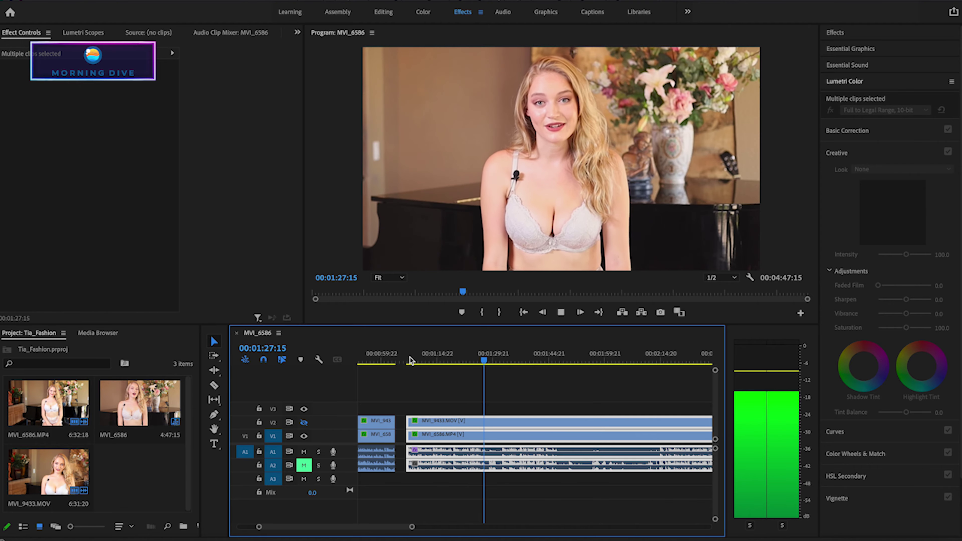
pyautogui.click(215, 385)
pyautogui.click(490, 421)
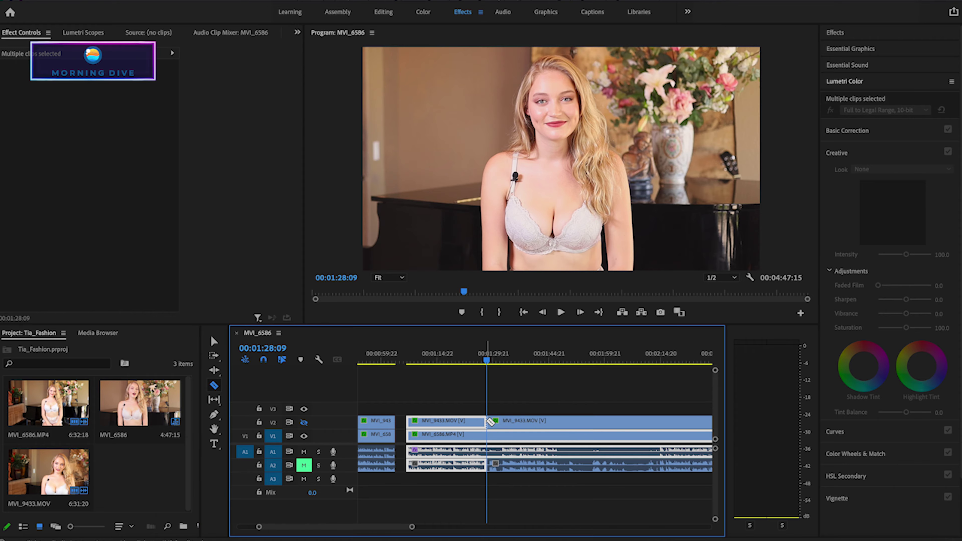
pyautogui.click(491, 436)
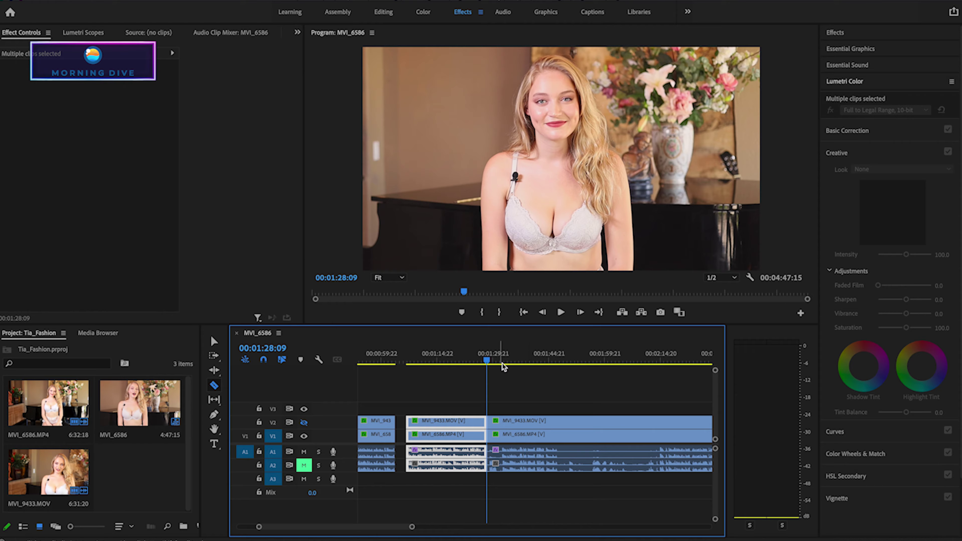
pyautogui.click(215, 343)
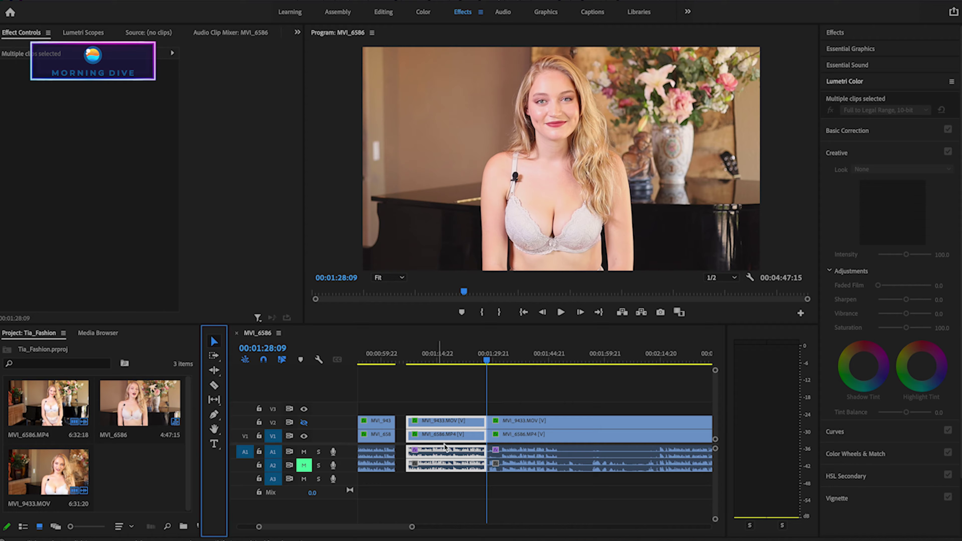
# Trim the later clips' start to about 01:32 on all tracks and review playback
pyautogui.moveTo(491, 359); pyautogui.dragTo(504, 364)
pyautogui.moveTo(525, 407); pyautogui.dragTo(536, 493)
pyautogui.moveTo(492, 429); pyautogui.dragTo(506, 429)
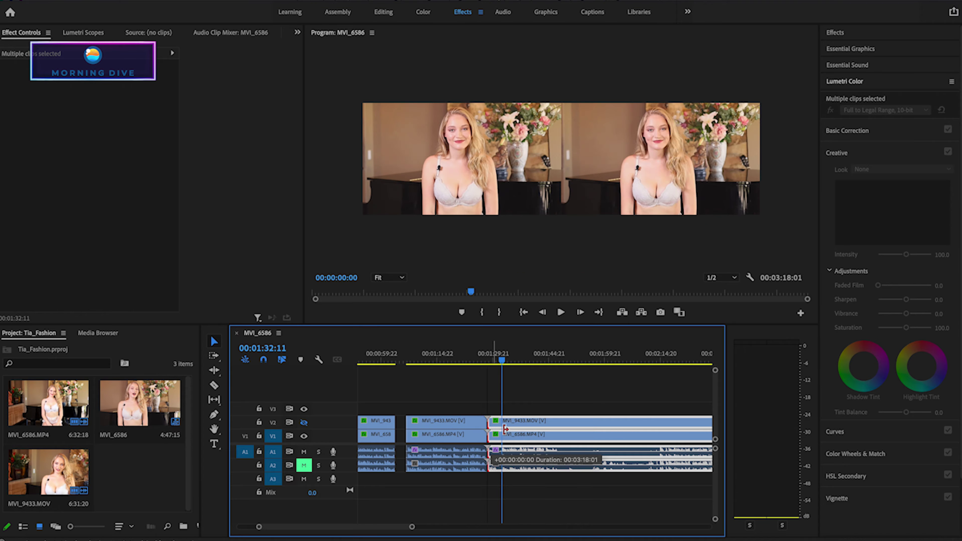
pyautogui.press('space')
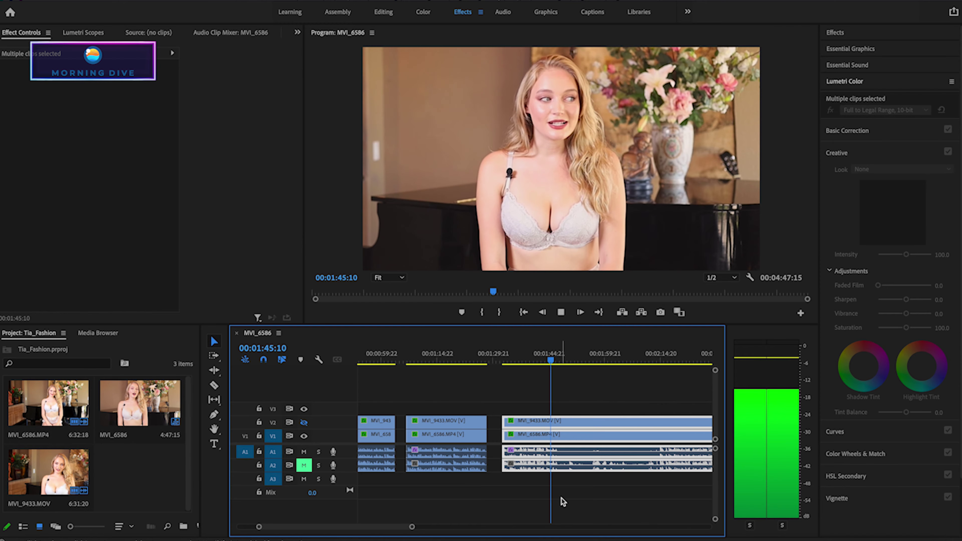
pyautogui.press('space')
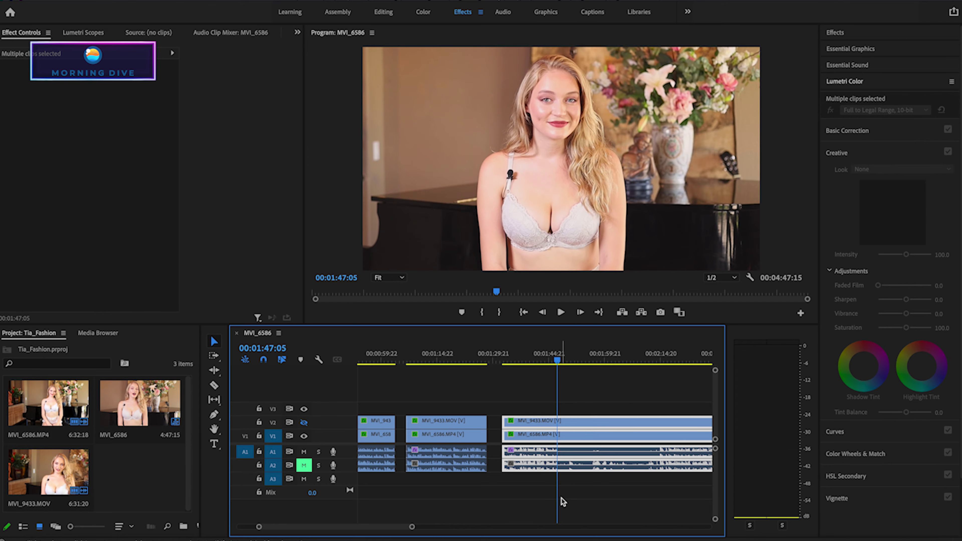
# Split the clips at 01:47:05 with the Razor tool
pyautogui.click(217, 385)
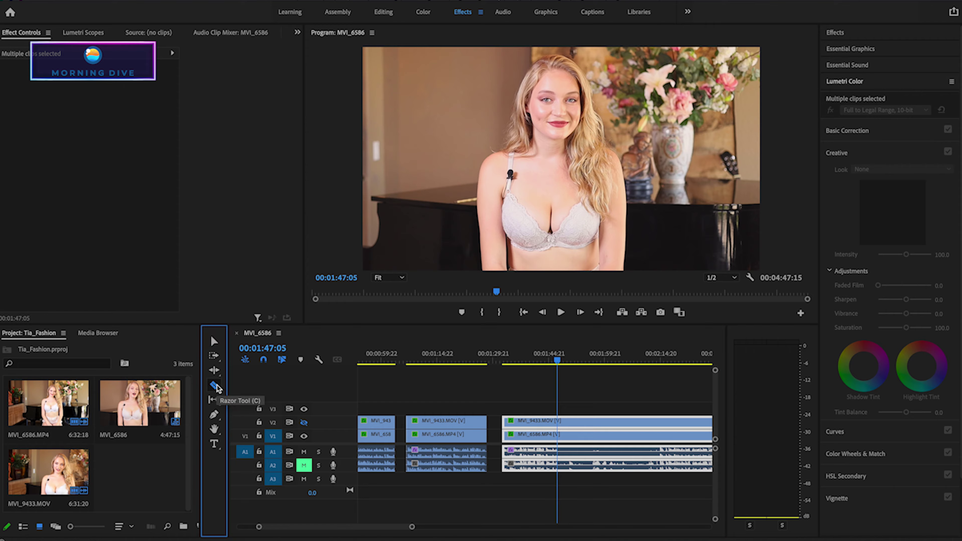
pyautogui.click(559, 420)
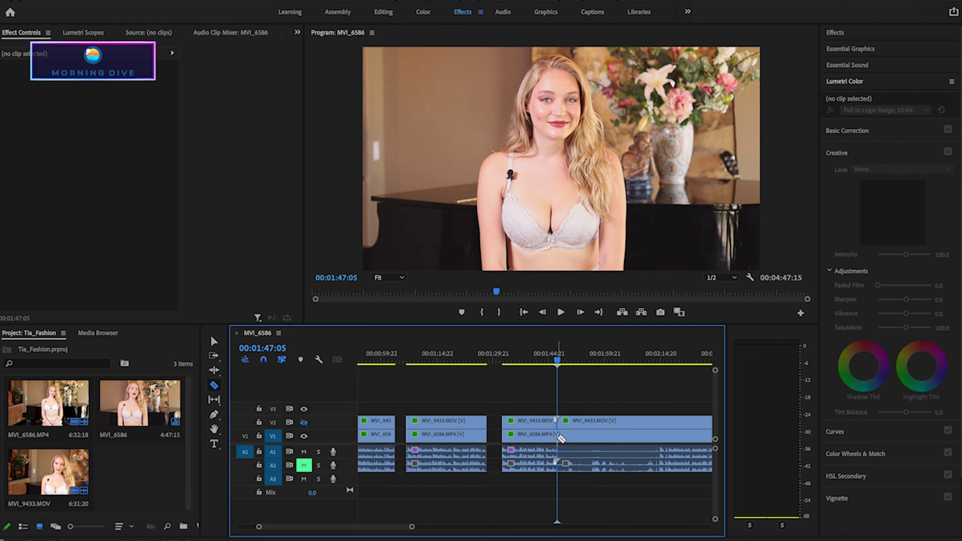
pyautogui.scroll(-3, 571, 459)
pyautogui.scroll(-2, 571, 459)
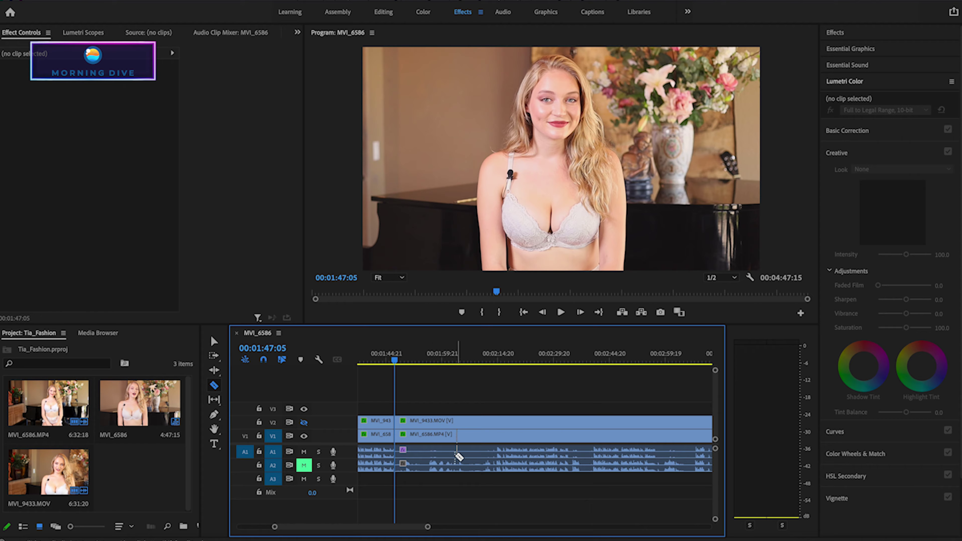
pyautogui.click(214, 341)
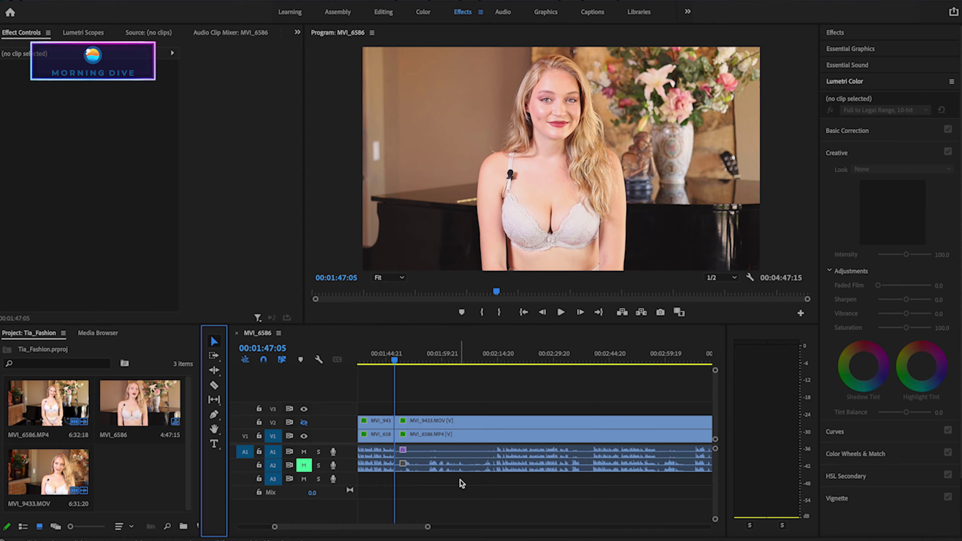
# Trim the later clips on all four tracks to start at 02:14:15 and play back
pyautogui.moveTo(395, 358)
pyautogui.mouseDown()
pyautogui.moveTo(492, 359)
pyautogui.moveTo(496, 379)
pyautogui.mouseUp()
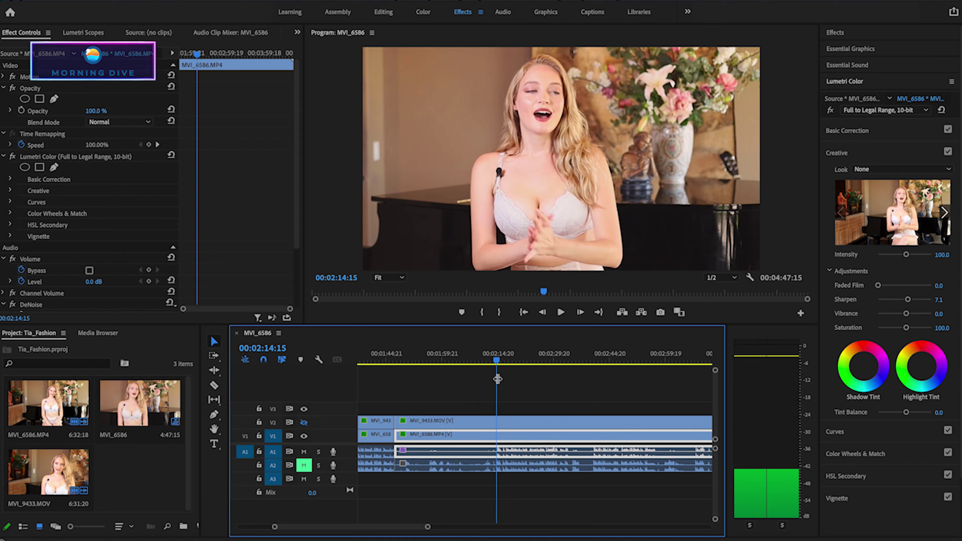
pyautogui.moveTo(431, 414); pyautogui.dragTo(433, 458)
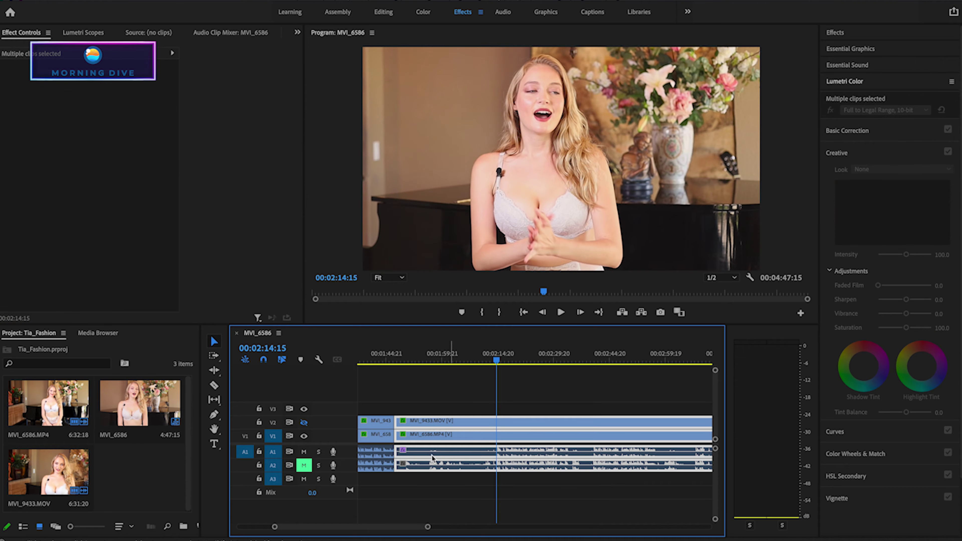
pyautogui.moveTo(399, 429); pyautogui.dragTo(499, 426)
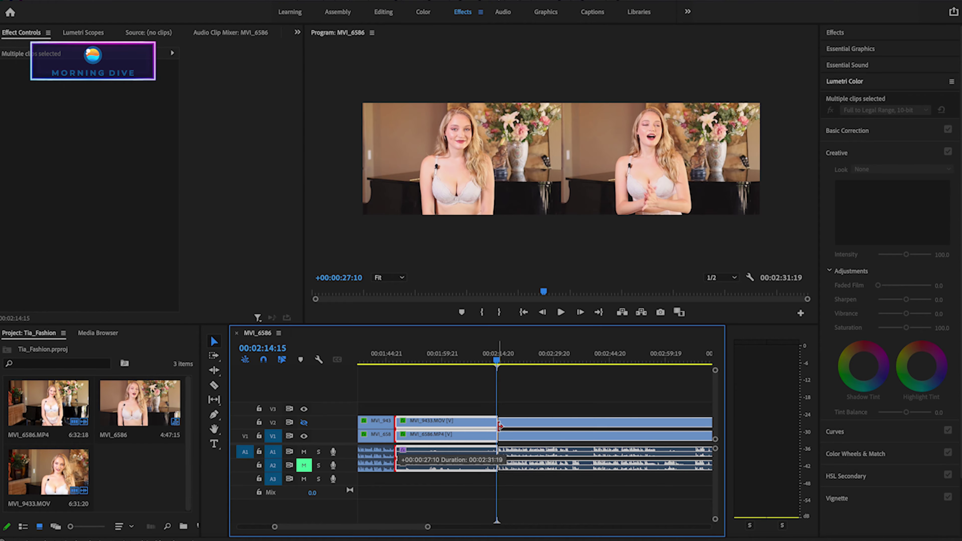
pyautogui.press('space')
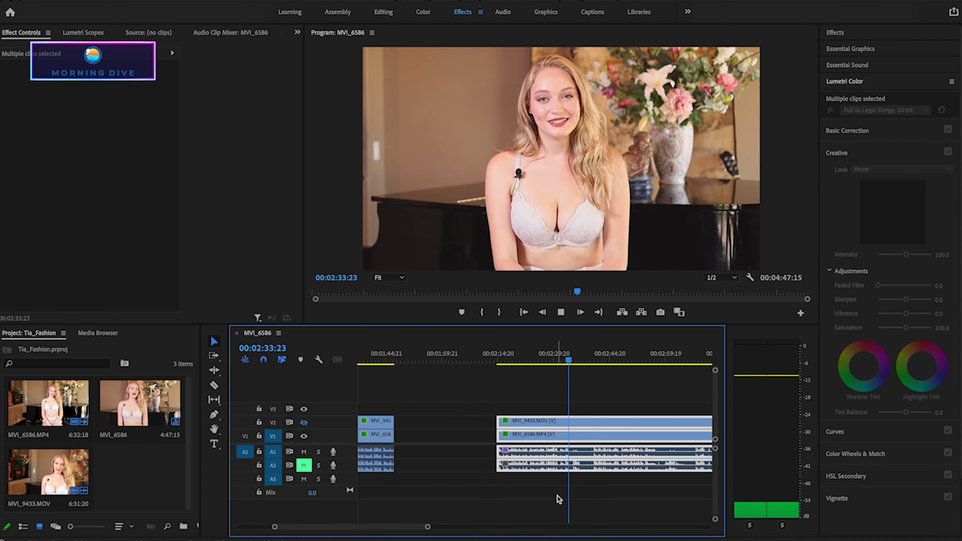
# Locate the cut point and split the MVI_9433 and MVI_6586 angles at 02:34:00
pyautogui.click(557, 496)
pyautogui.press('d')
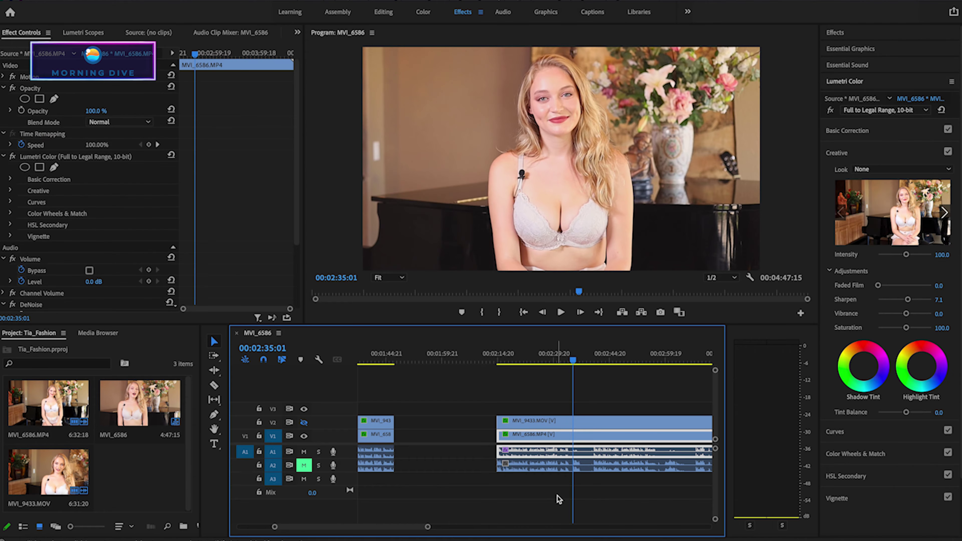
pyautogui.hotkey('k', 'j')
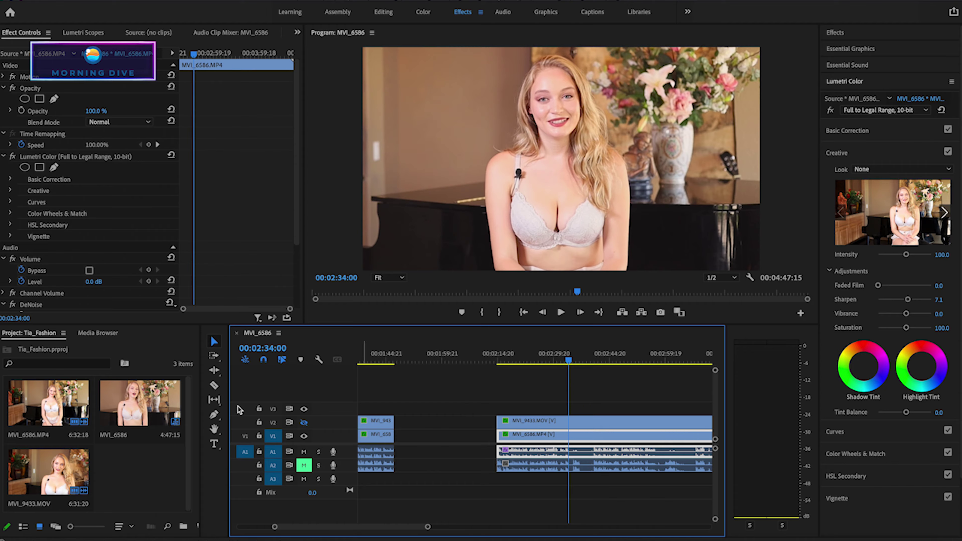
pyautogui.click(219, 387)
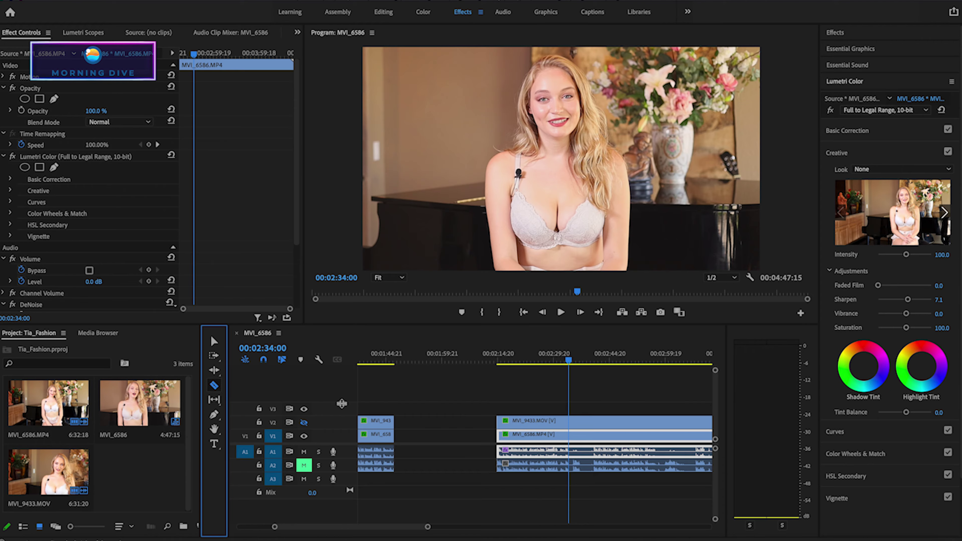
pyautogui.click(571, 427)
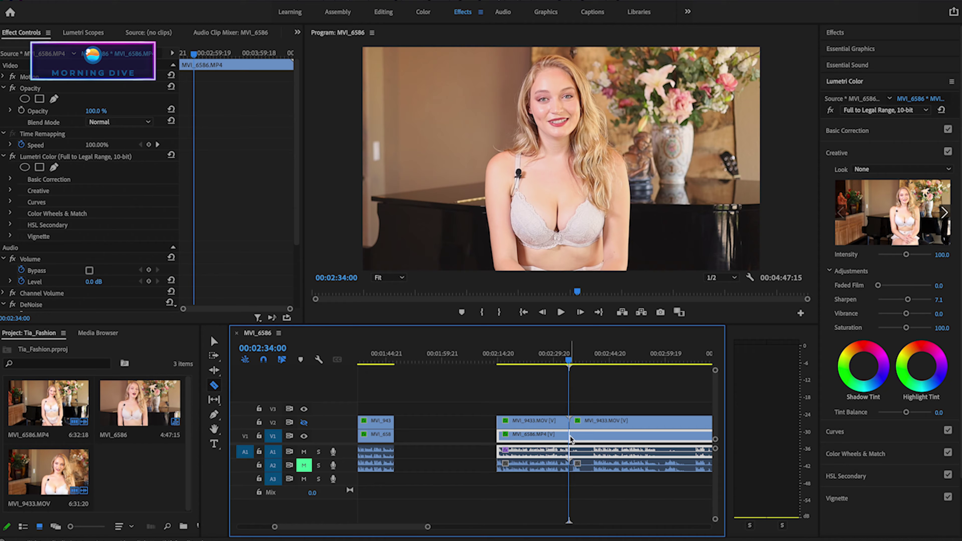
pyautogui.click(571, 439)
pyautogui.click(216, 342)
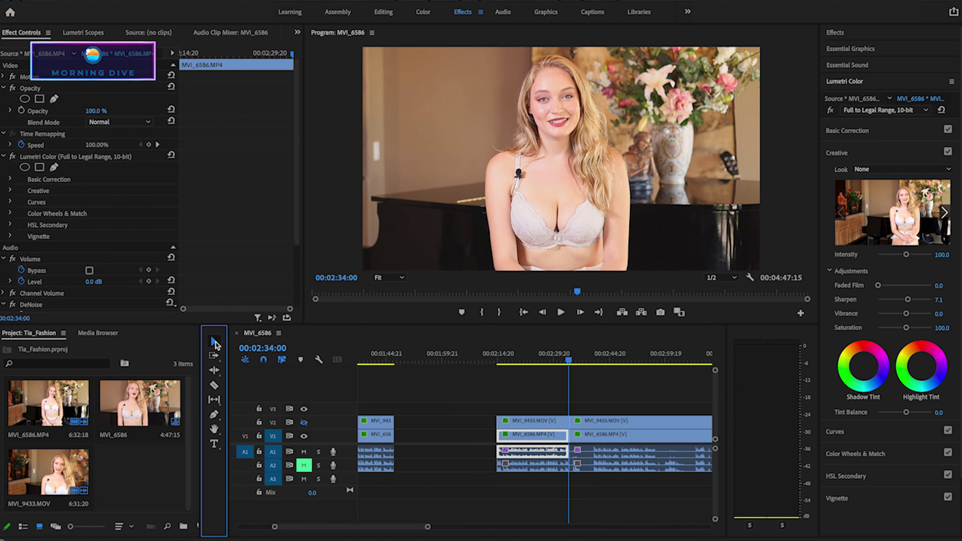
# Move the kept segment after the opening clips, pull the later clips left, and review
pyautogui.moveTo(535, 485)
pyautogui.mouseDown()
pyautogui.moveTo(544, 425)
pyautogui.moveTo(453, 426)
pyautogui.mouseUp()
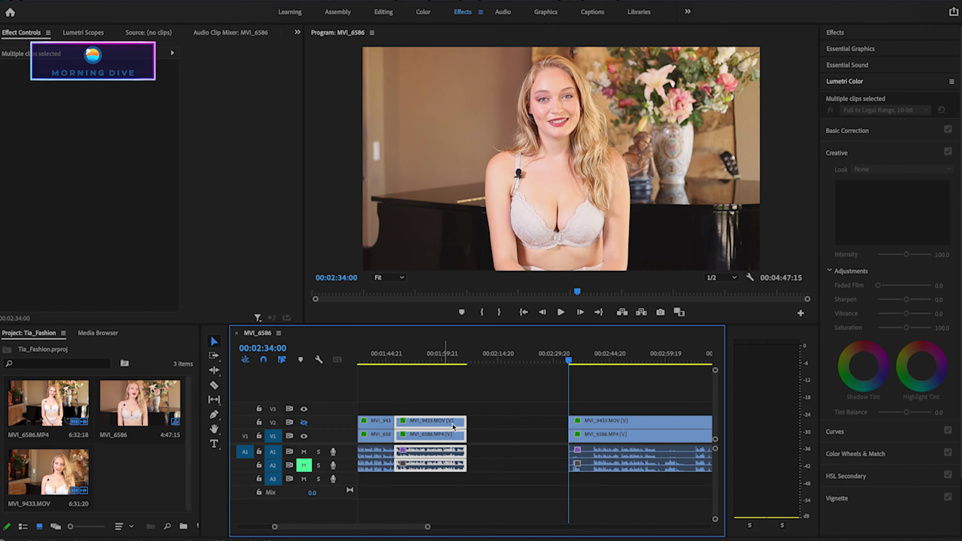
pyautogui.moveTo(604, 487)
pyautogui.mouseDown()
pyautogui.moveTo(590, 403)
pyautogui.moveTo(509, 430)
pyautogui.mouseUp()
pyautogui.moveTo(482, 363); pyautogui.dragTo(503, 365)
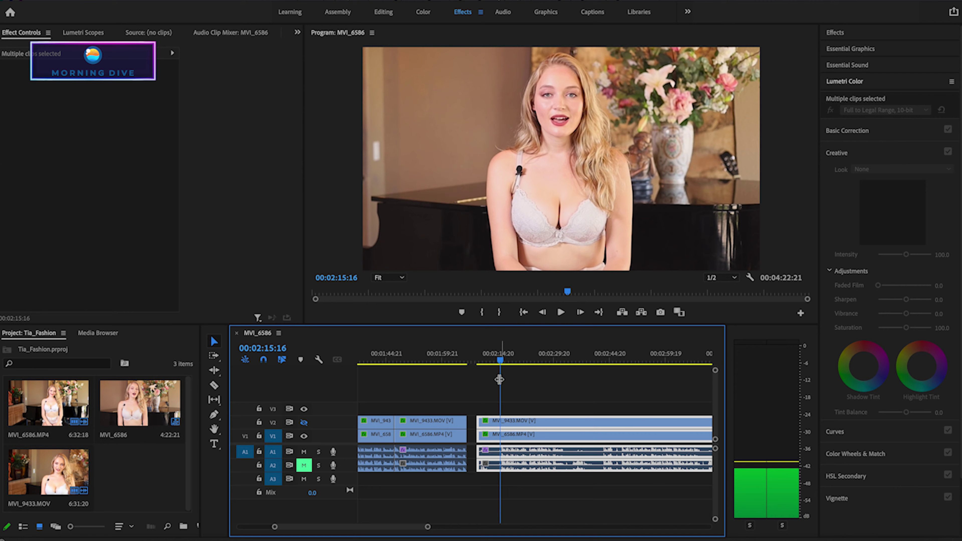
pyautogui.moveTo(480, 421); pyautogui.dragTo(509, 420)
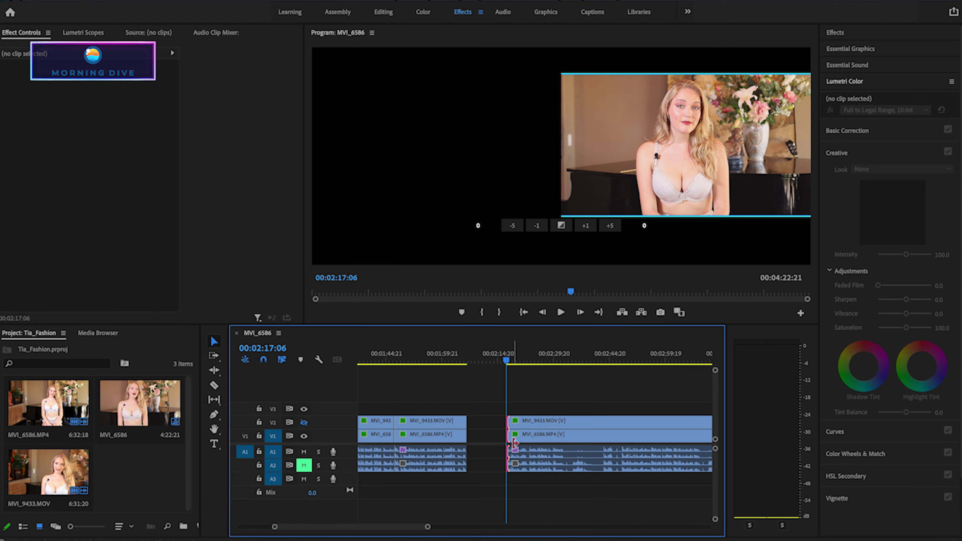
pyautogui.hotkey('ctrl', 'z')
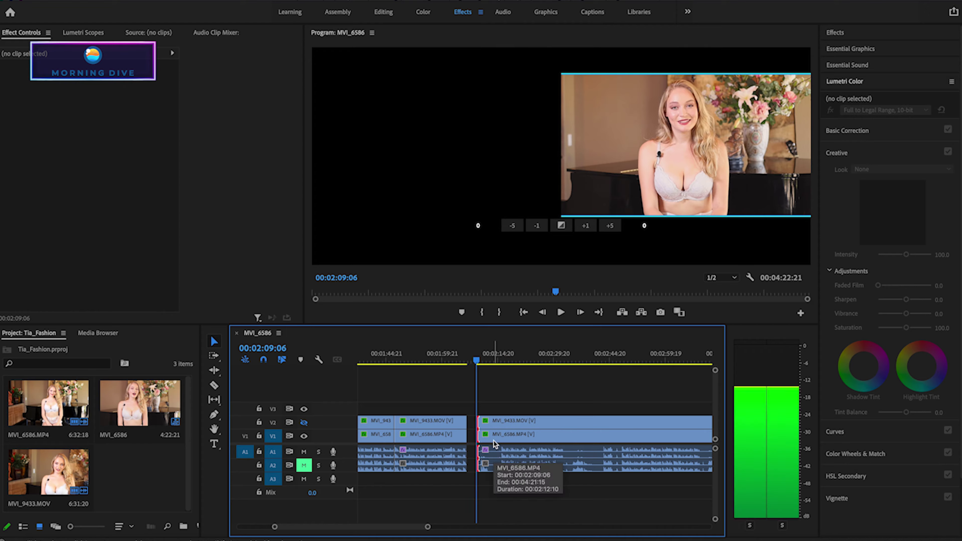
pyautogui.moveTo(478, 367); pyautogui.dragTo(502, 365)
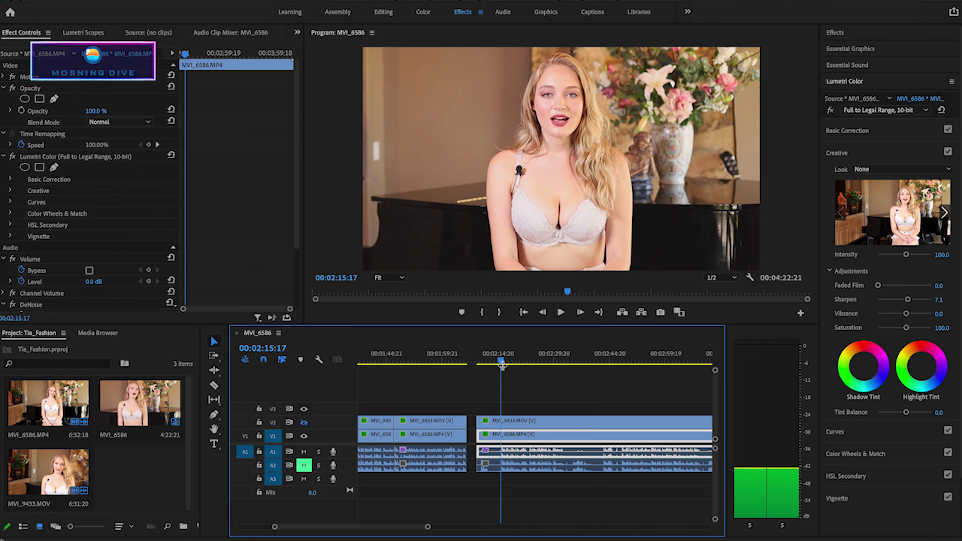
pyautogui.moveTo(488, 406)
pyautogui.mouseDown()
pyautogui.moveTo(481, 432)
pyautogui.moveTo(501, 428)
pyautogui.mouseUp()
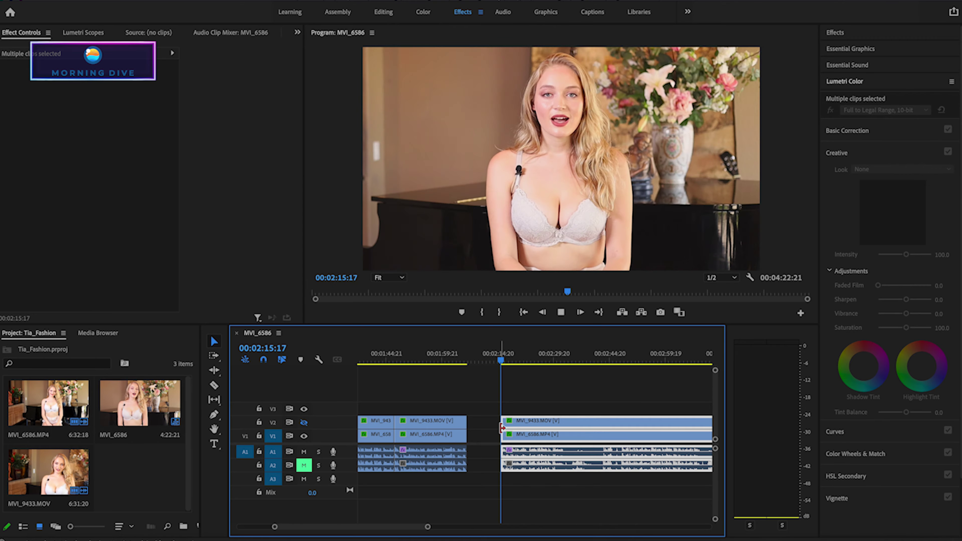
pyautogui.press('space')
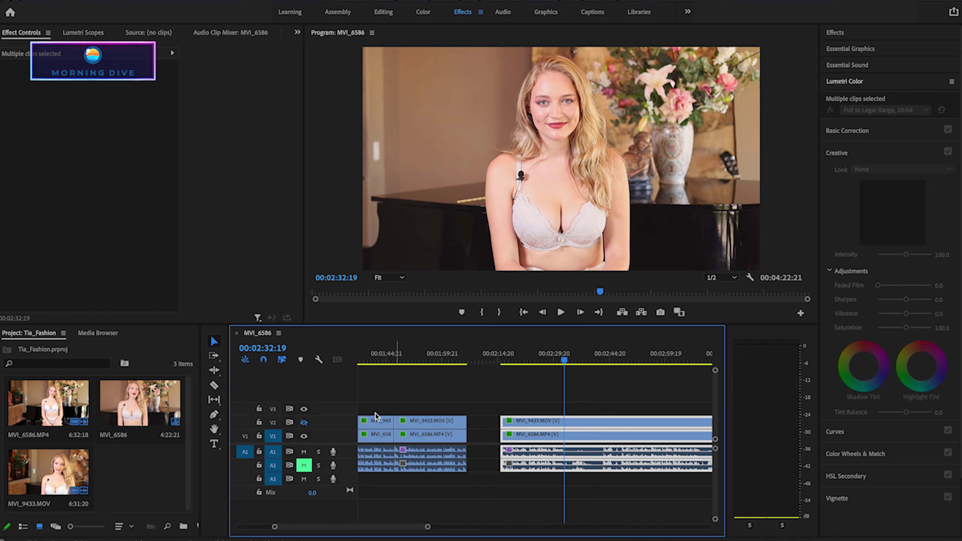
# Razor-cut both camera angles and their audio at 02:32:19
pyautogui.click(214, 386)
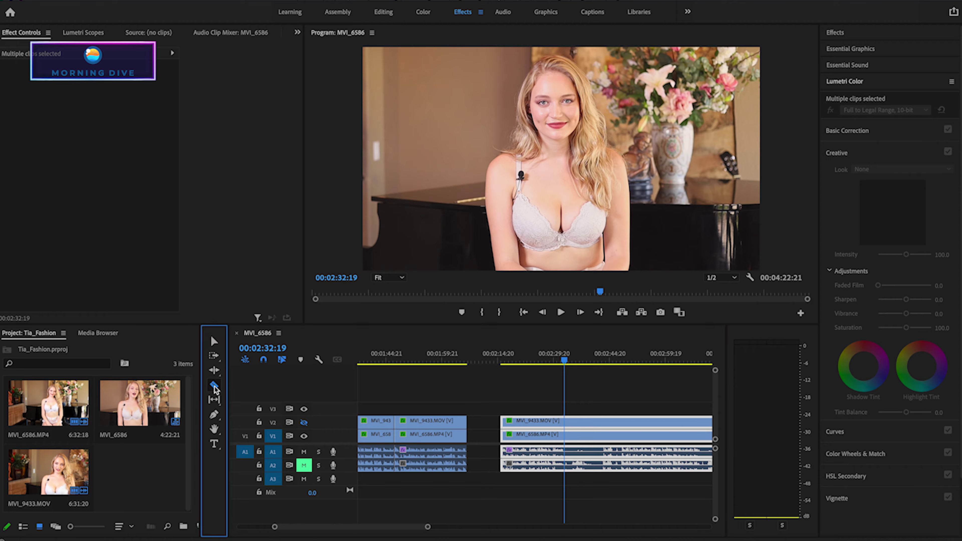
pyautogui.click(569, 421)
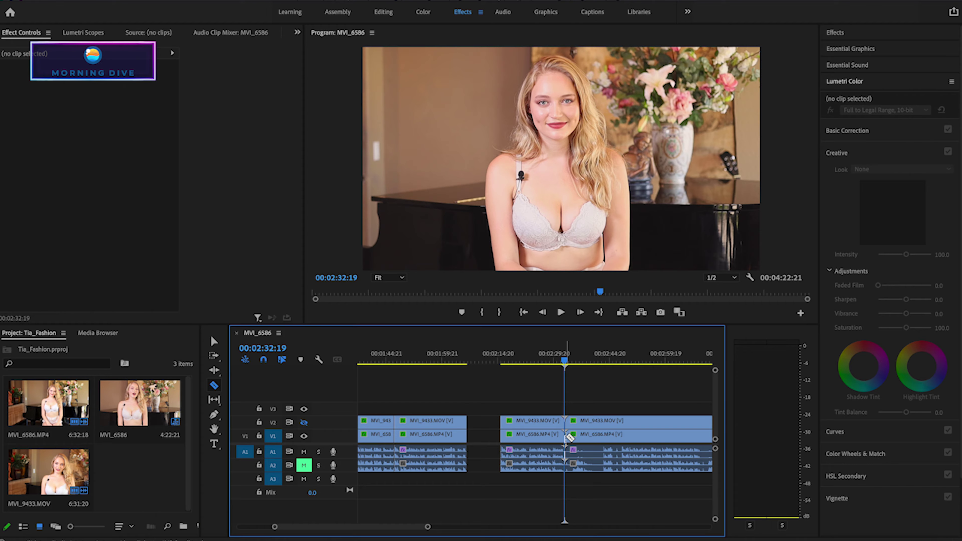
pyautogui.scroll(-1, 574, 486)
pyautogui.scroll(-4, 570, 490)
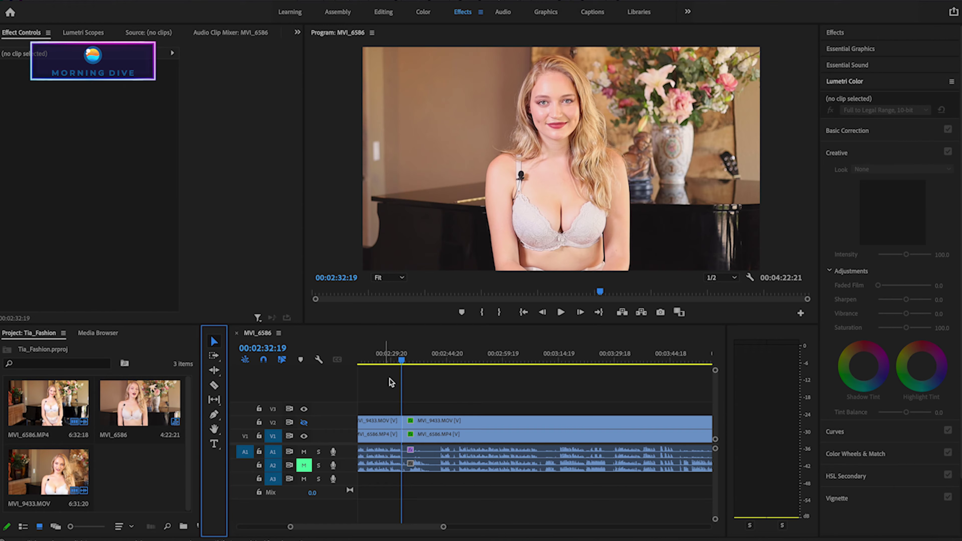
# Review the footage from about 02:42 to 02:45:17
pyautogui.moveTo(401, 366); pyautogui.dragTo(439, 369)
pyautogui.press('space')
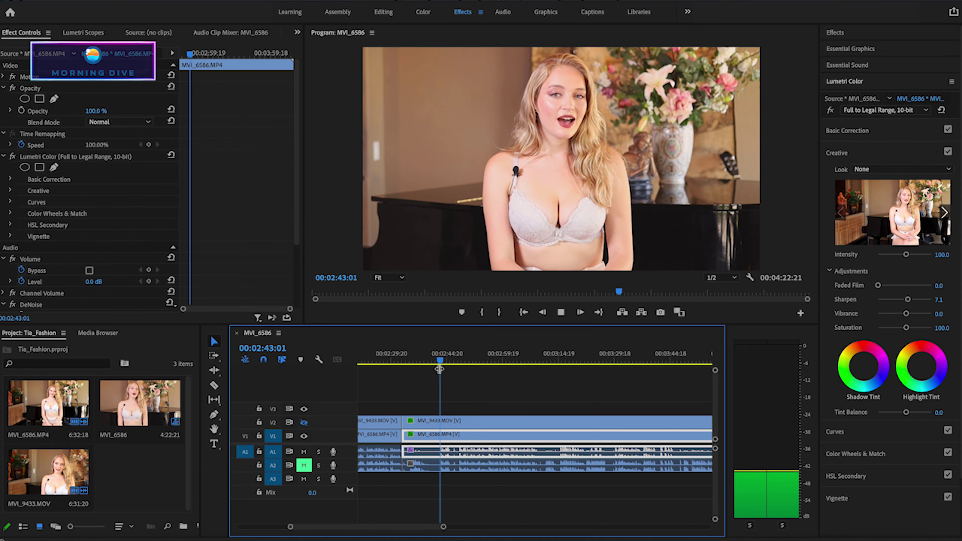
pyautogui.press('space')
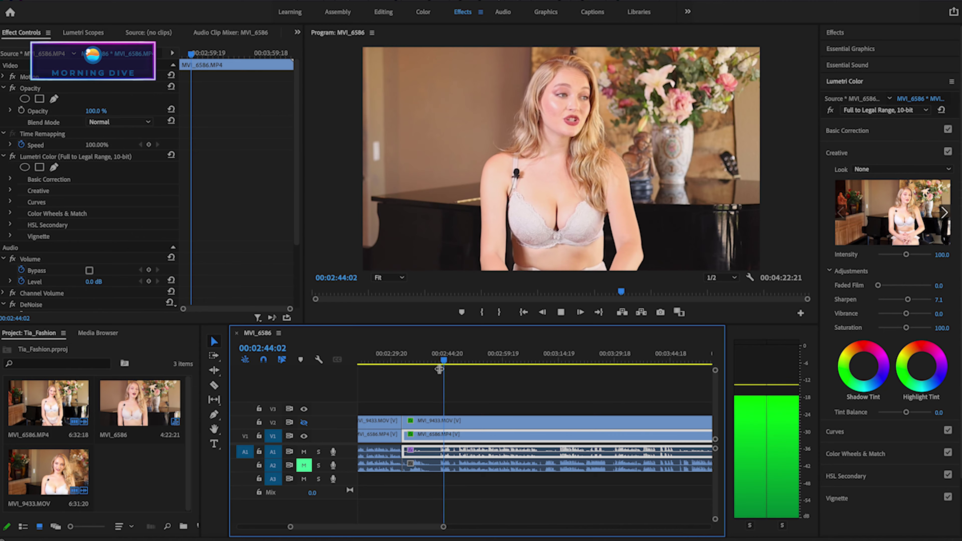
pyautogui.press('space')
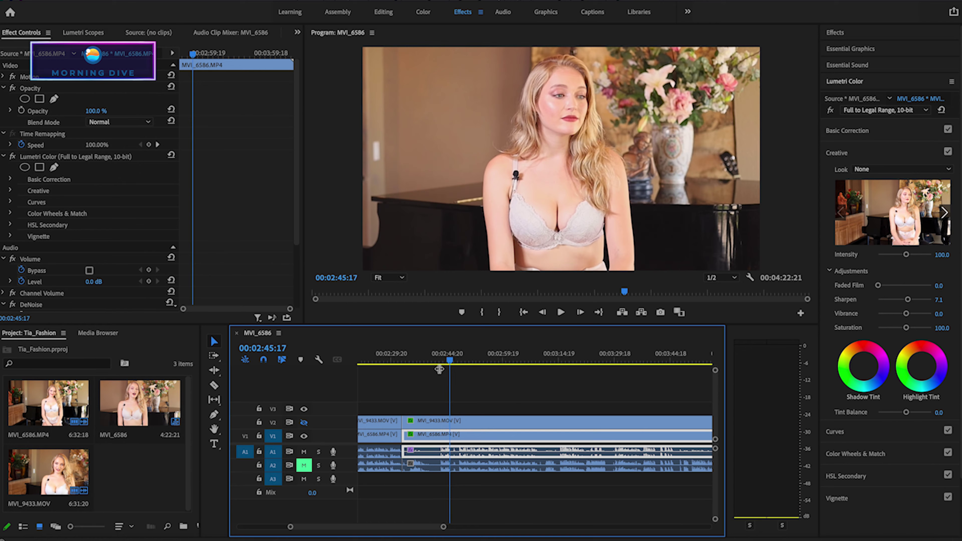
# Trim the later clips on all tracks to start at 03:15:03 and play the edit
pyautogui.moveTo(449, 362); pyautogui.dragTo(541, 370)
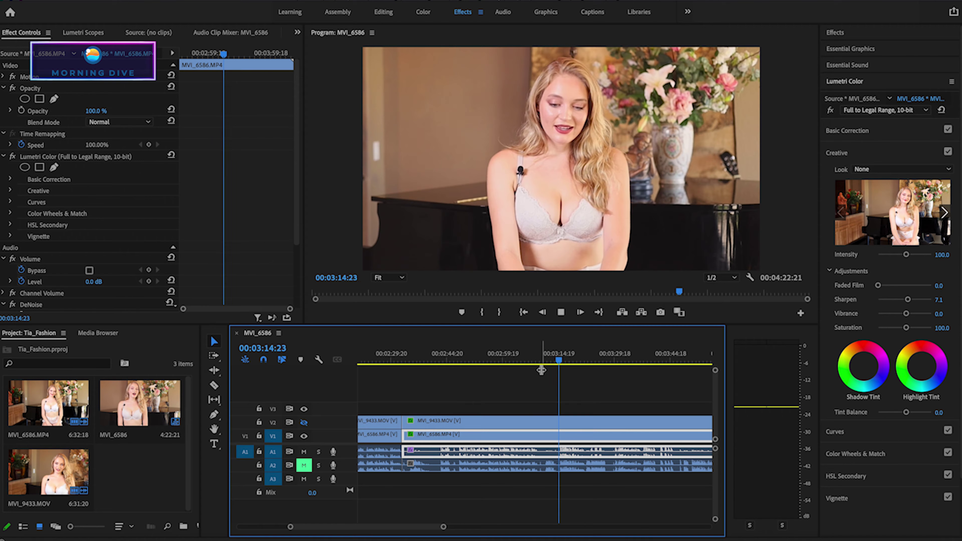
pyautogui.press('space')
pyautogui.moveTo(480, 394); pyautogui.dragTo(481, 472)
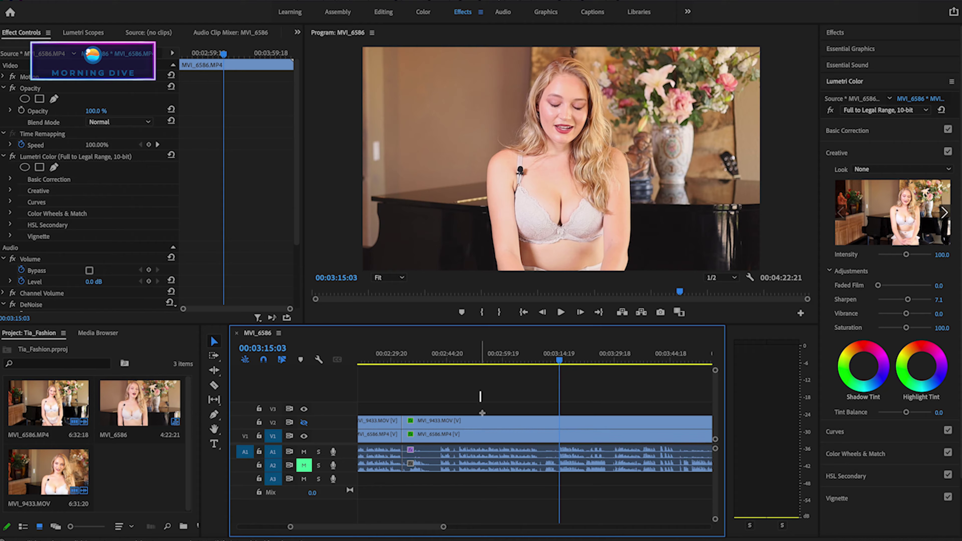
pyautogui.moveTo(409, 426); pyautogui.dragTo(567, 427)
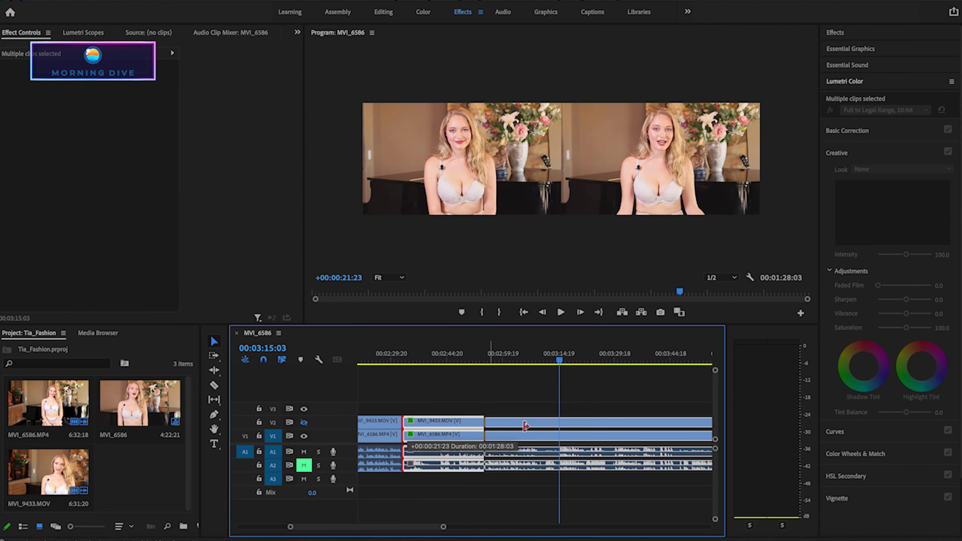
pyautogui.press('space')
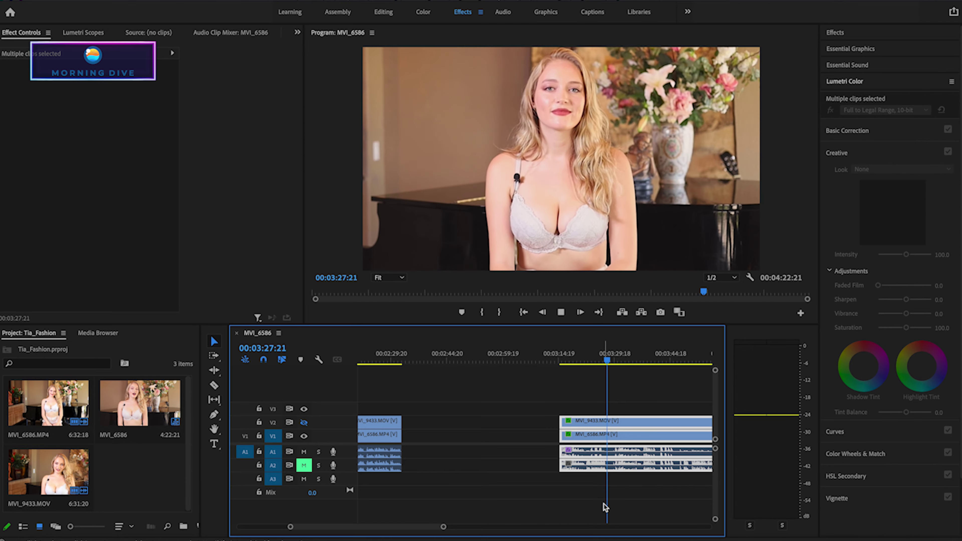
# Trim the later clips' heads to 03:29:16 and play on to 03:46:06
pyautogui.scroll(-2, 605, 507)
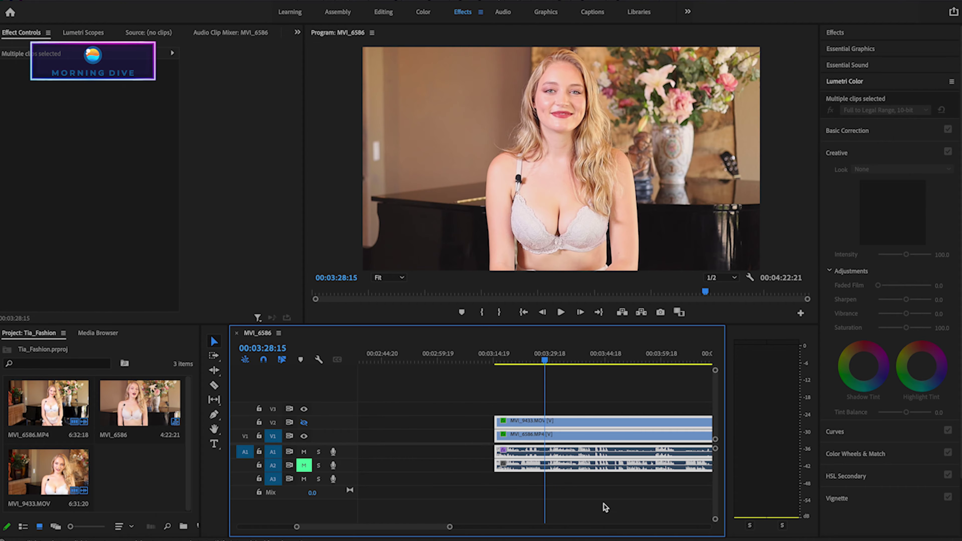
pyautogui.press('space')
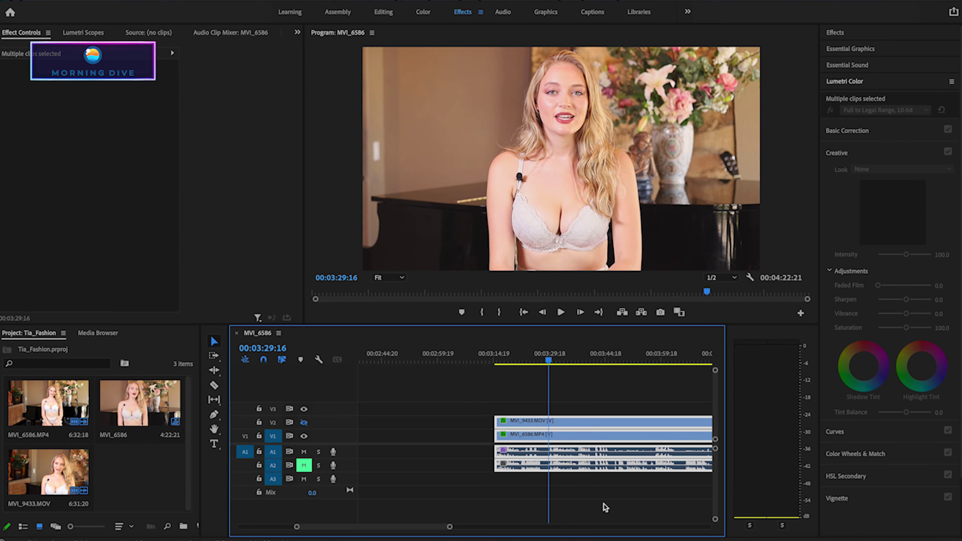
pyautogui.press('space')
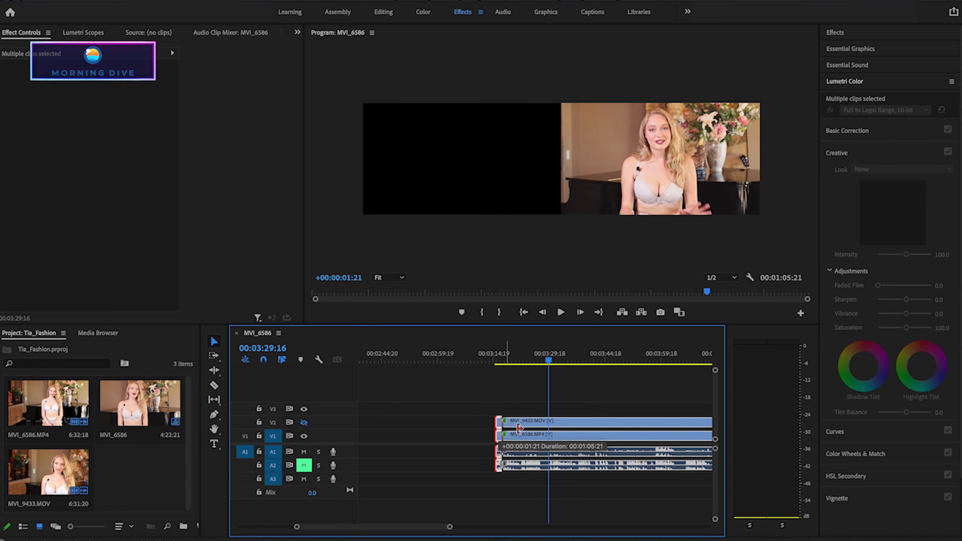
pyautogui.press('e')
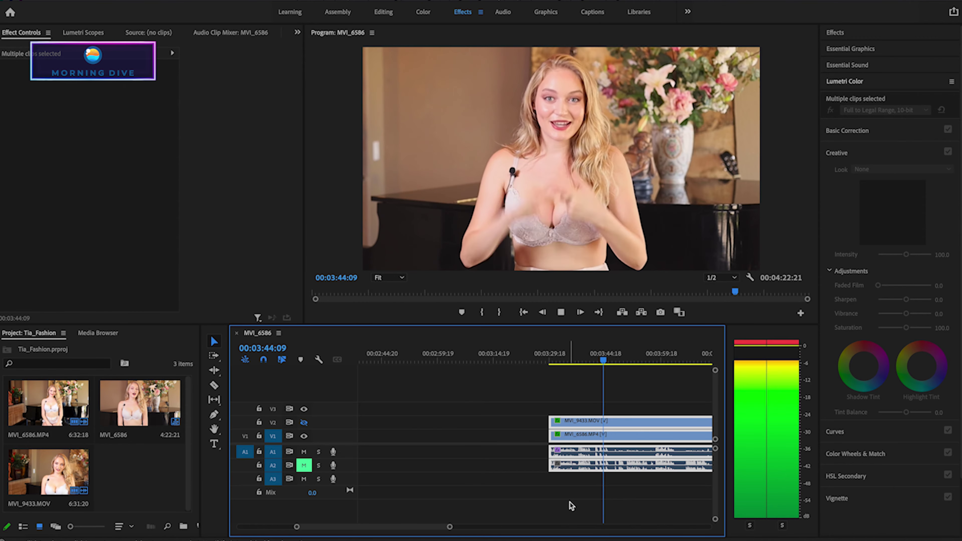
pyautogui.press('space')
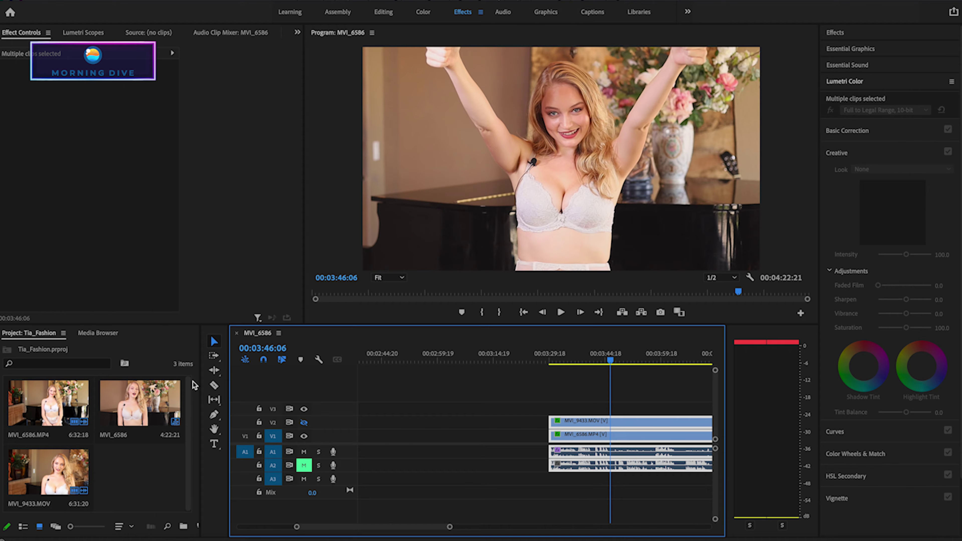
# Save the project and razor-cut both angles and their audio at 03:47:22
pyautogui.click(214, 386)
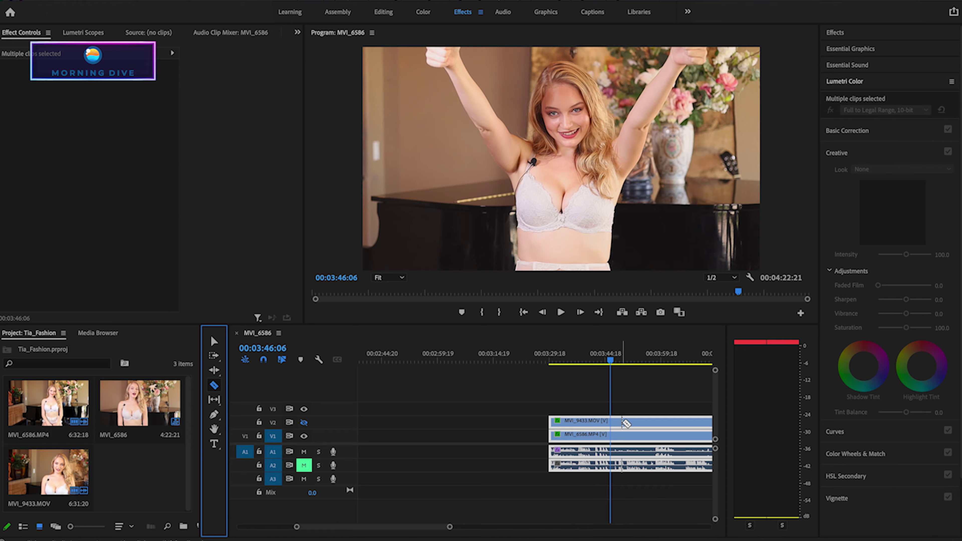
pyautogui.hotkey('ctrl', 's')
pyautogui.press('space')
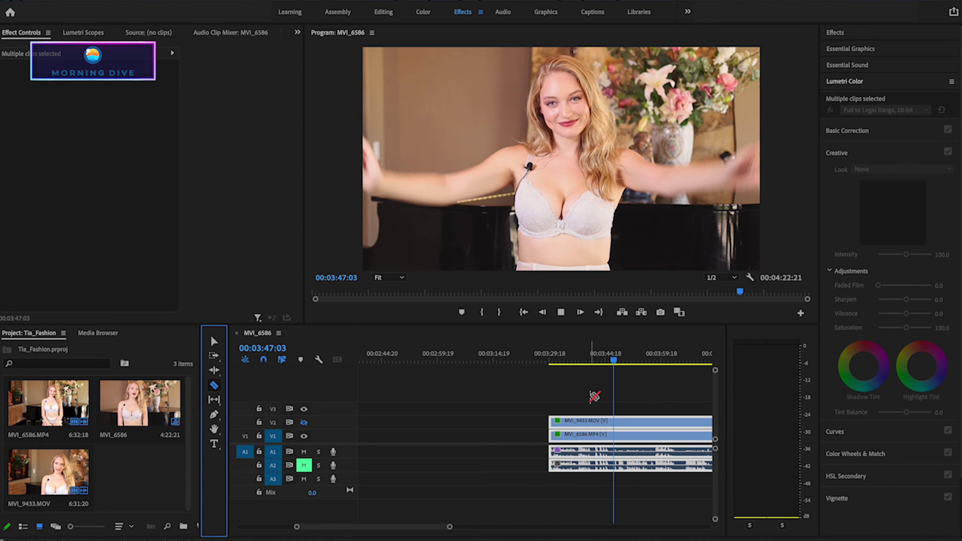
pyautogui.press('space')
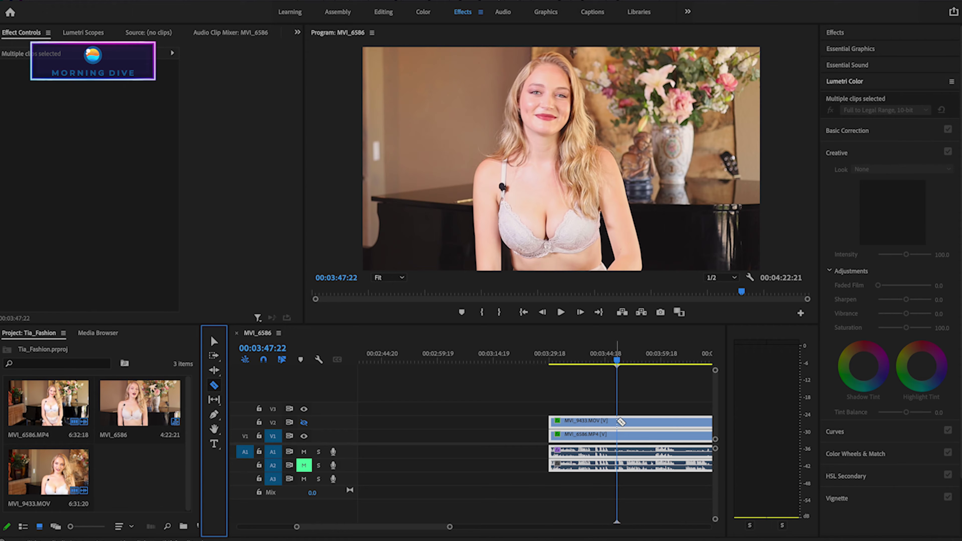
pyautogui.click(621, 422)
pyautogui.hscroll(1, 620, 435)
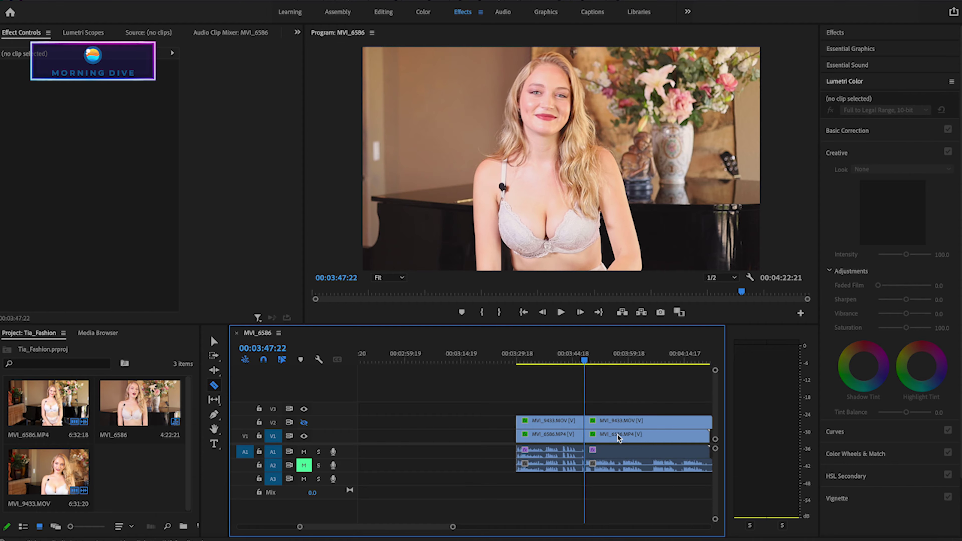
pyautogui.hscroll(3, 619, 437)
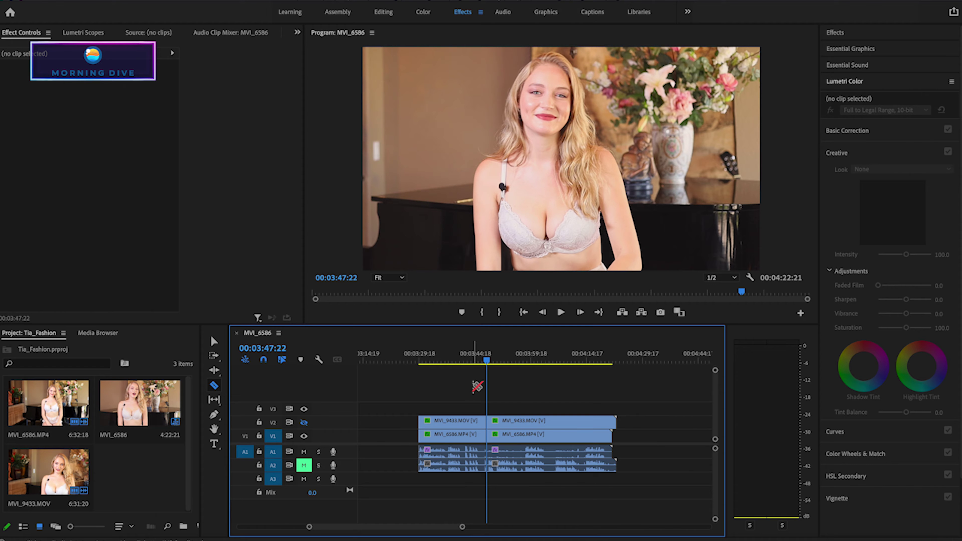
pyautogui.click(214, 341)
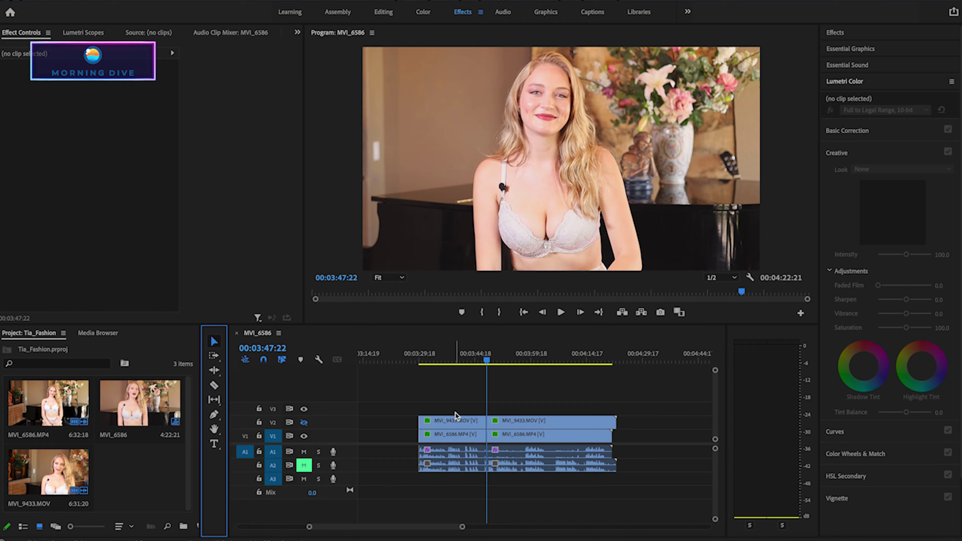
# Trim the right-hand clip pieces to start at 03:57:23 and play back the section
pyautogui.moveTo(488, 365); pyautogui.dragTo(526, 366)
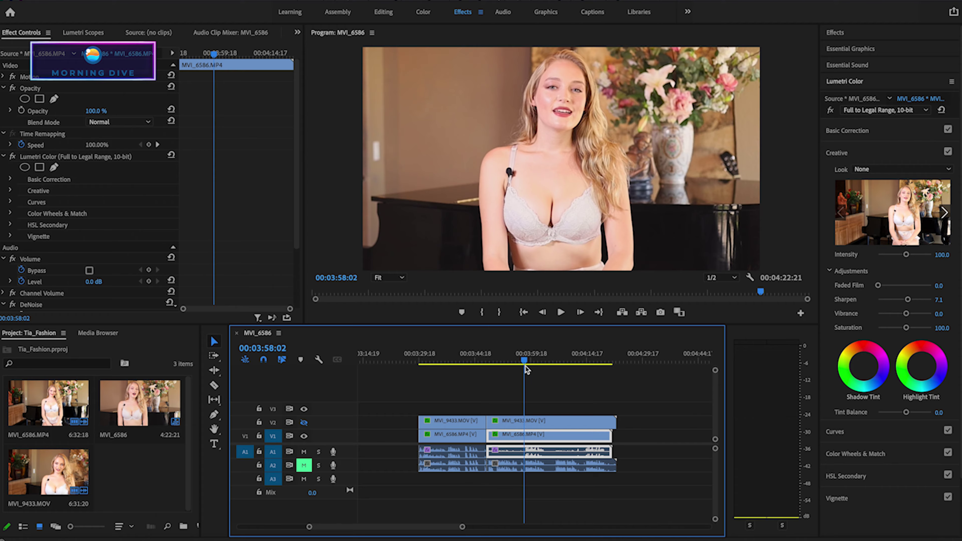
pyautogui.moveTo(502, 407); pyautogui.dragTo(515, 459)
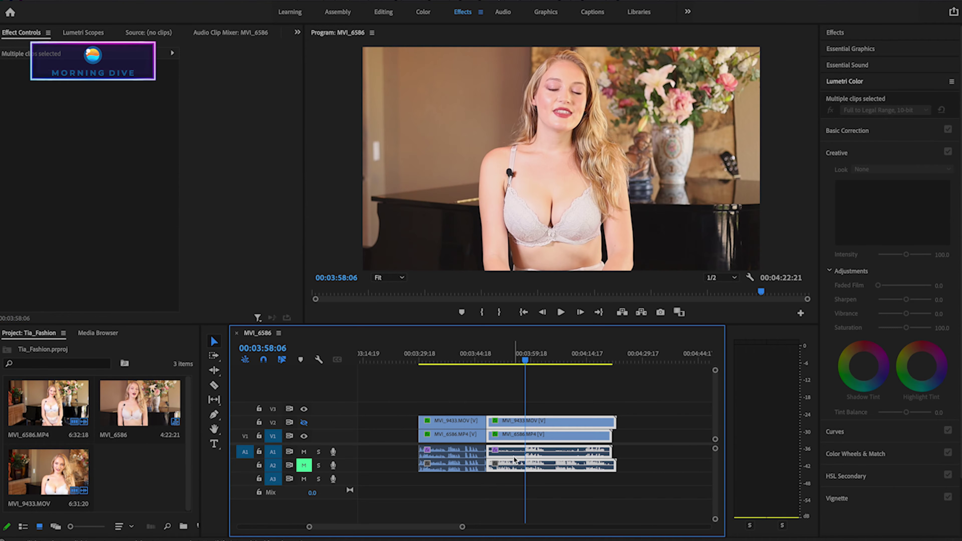
pyautogui.moveTo(490, 428); pyautogui.dragTo(526, 426)
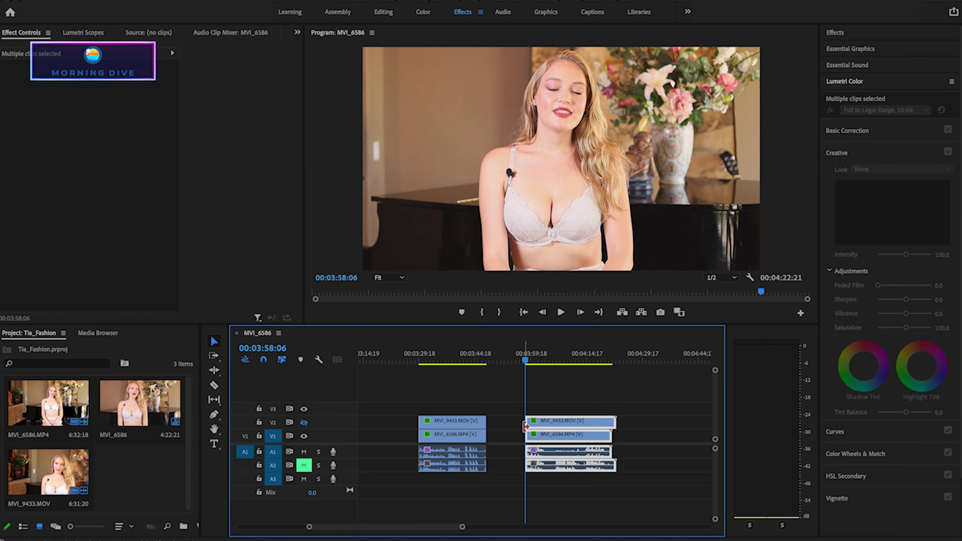
pyautogui.press('space')
pyautogui.press('space')
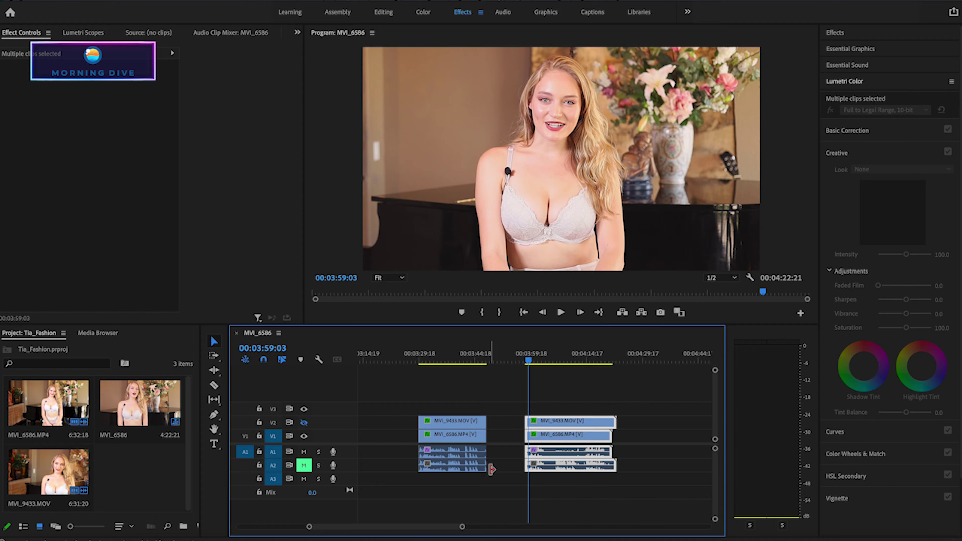
pyautogui.hotkey('ctrl', 'z')
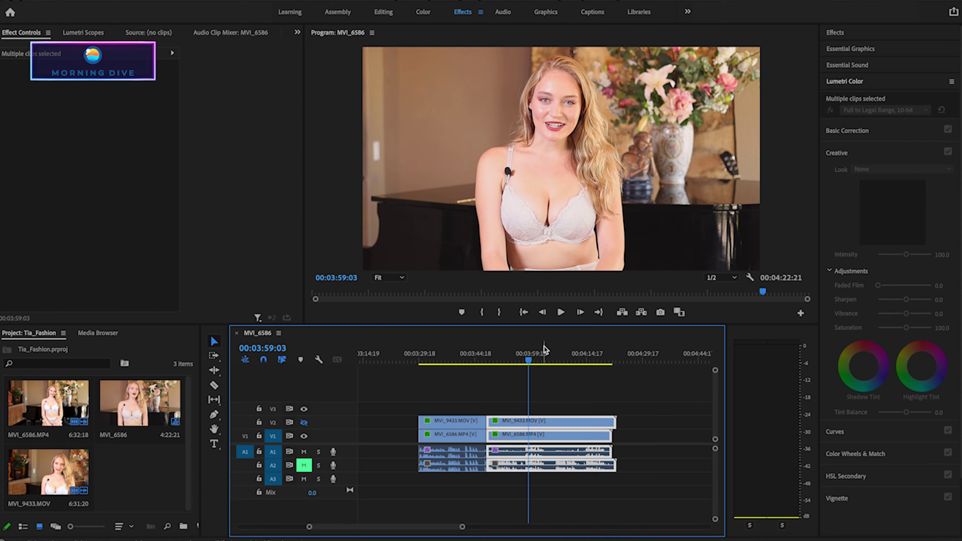
pyautogui.moveTo(527, 362); pyautogui.dragTo(521, 360)
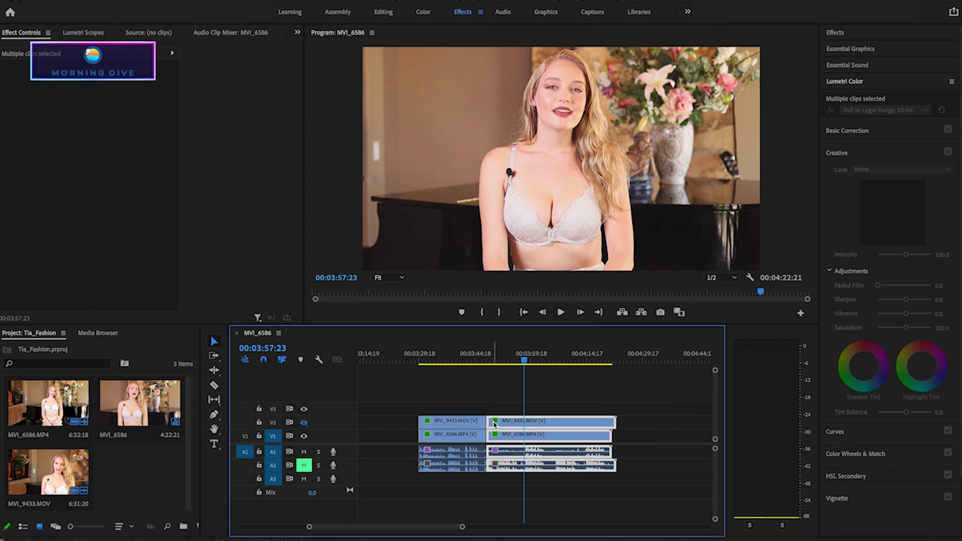
pyautogui.moveTo(489, 418); pyautogui.dragTo(527, 418)
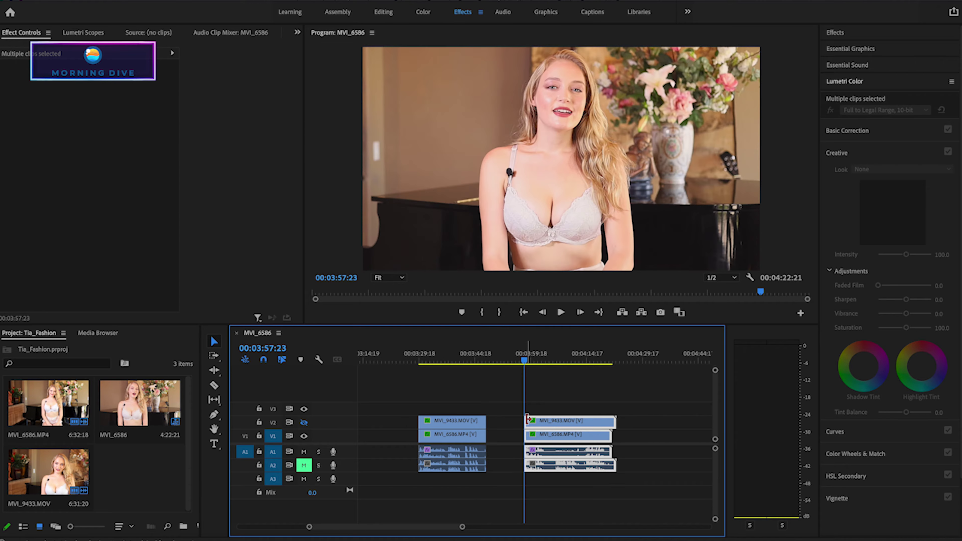
pyautogui.press('space')
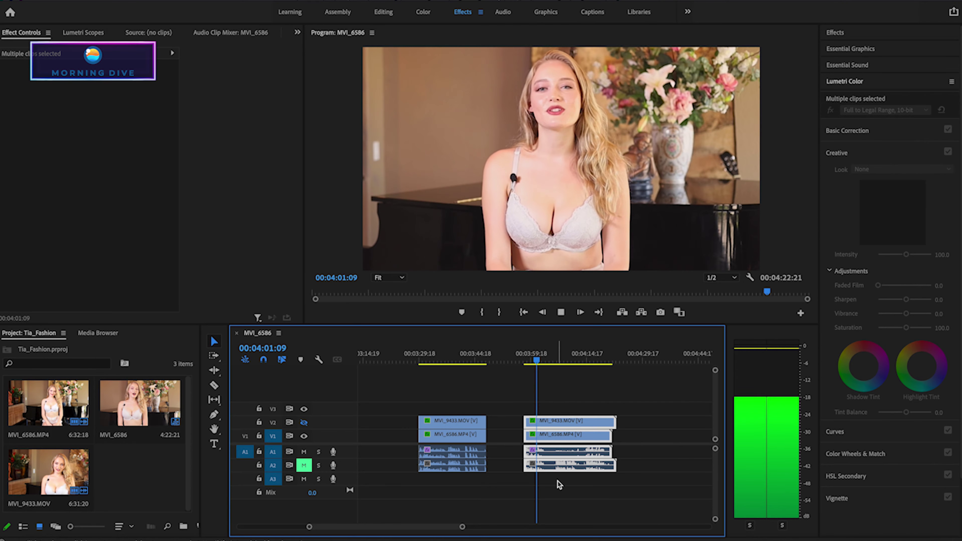
# With the Razor tool, cut the clips across tracks at 04:03:13 and 04:14:07
pyautogui.press('space')
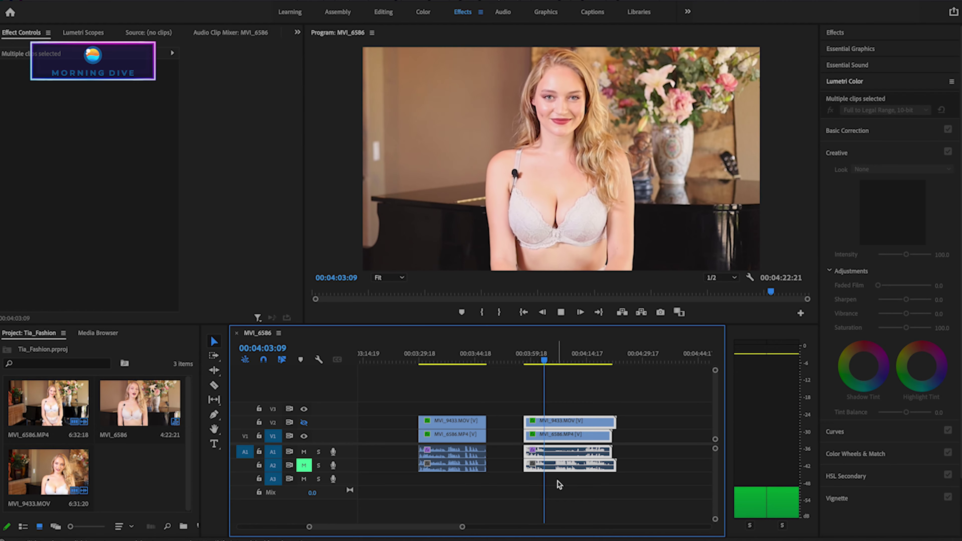
pyautogui.click(214, 385)
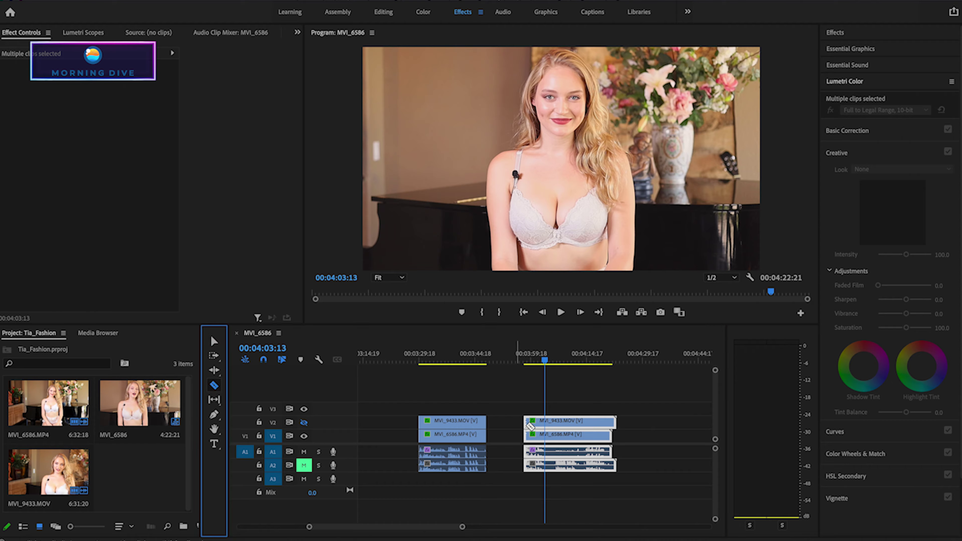
pyautogui.click(547, 421)
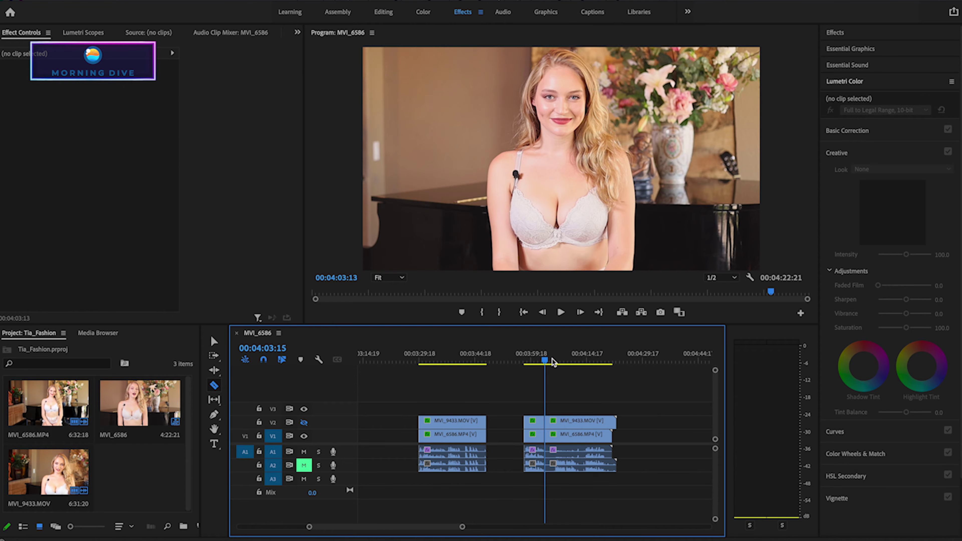
pyautogui.moveTo(552, 359); pyautogui.dragTo(585, 367)
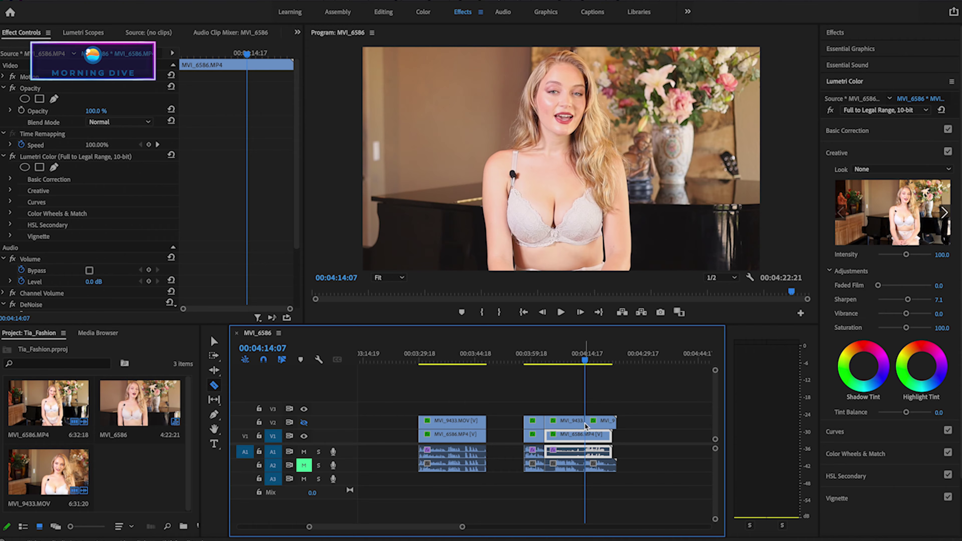
pyautogui.click(585, 426)
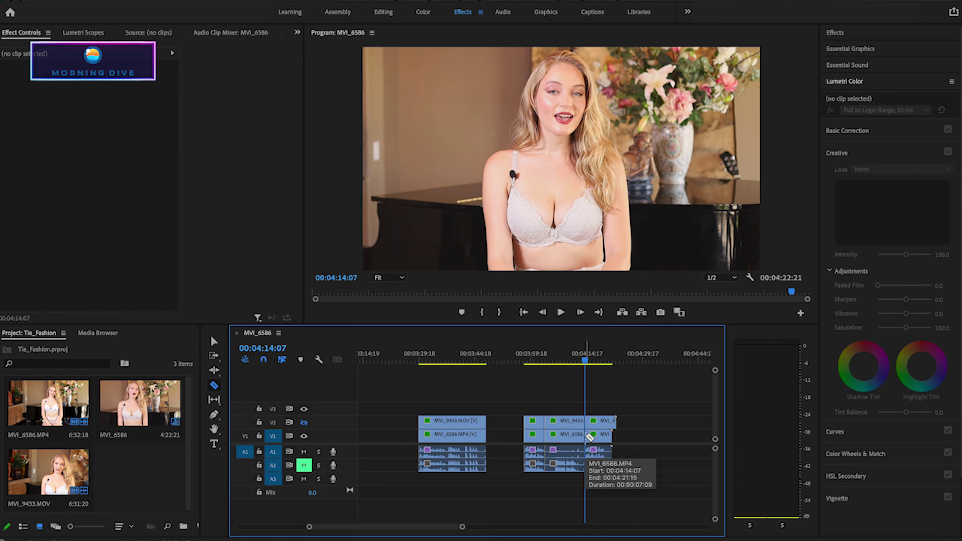
# Trim the clip end back to the playhead at 04:20:01 and delete the leftover pieces
pyautogui.press('space')
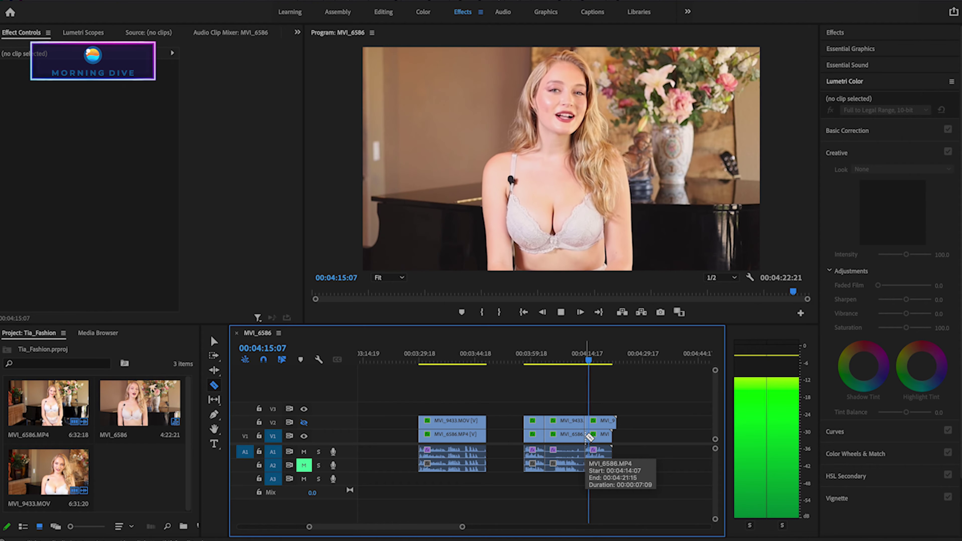
pyautogui.click(214, 341)
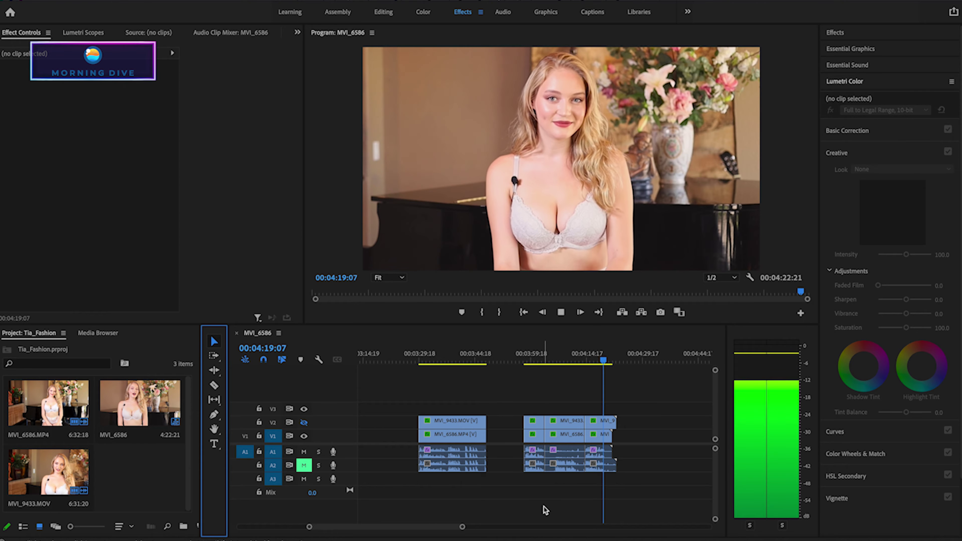
pyautogui.press('space')
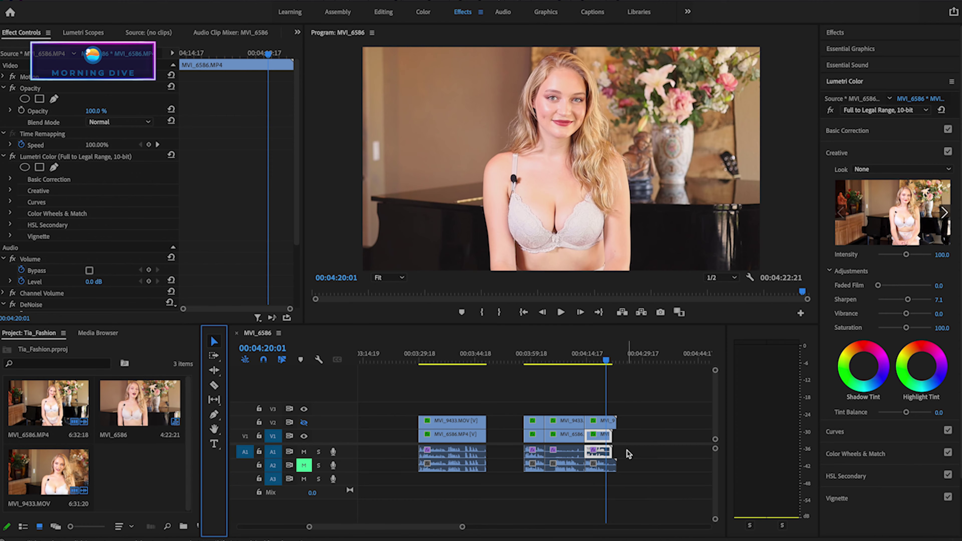
pyautogui.moveTo(608, 441)
pyautogui.mouseDown()
pyautogui.moveTo(606, 424)
pyautogui.moveTo(572, 483)
pyautogui.moveTo(581, 416)
pyautogui.moveTo(554, 428)
pyautogui.mouseUp()
pyautogui.press('Delete')
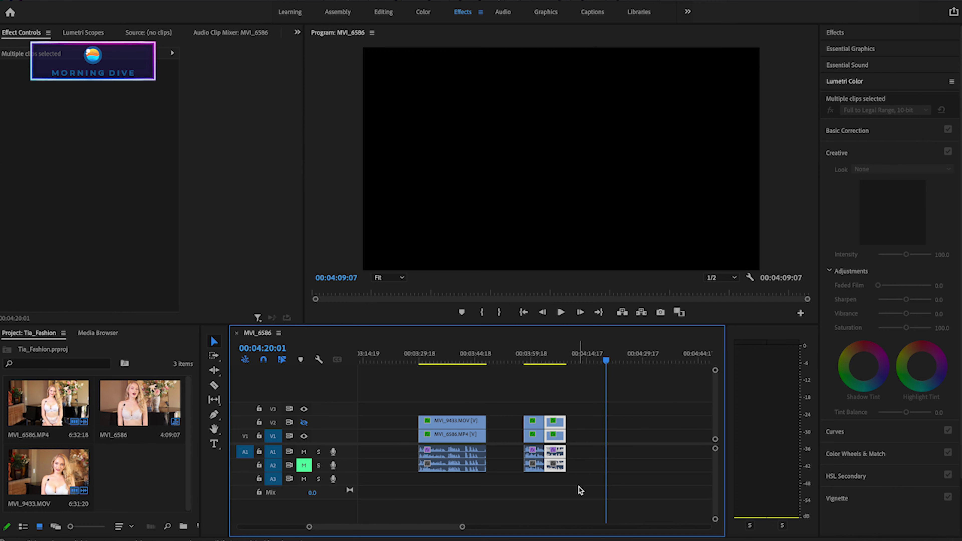
# Marquee-select the right-hand clip group across all tracks and adjust the timeline view
pyautogui.moveTo(579, 490); pyautogui.dragTo(531, 422)
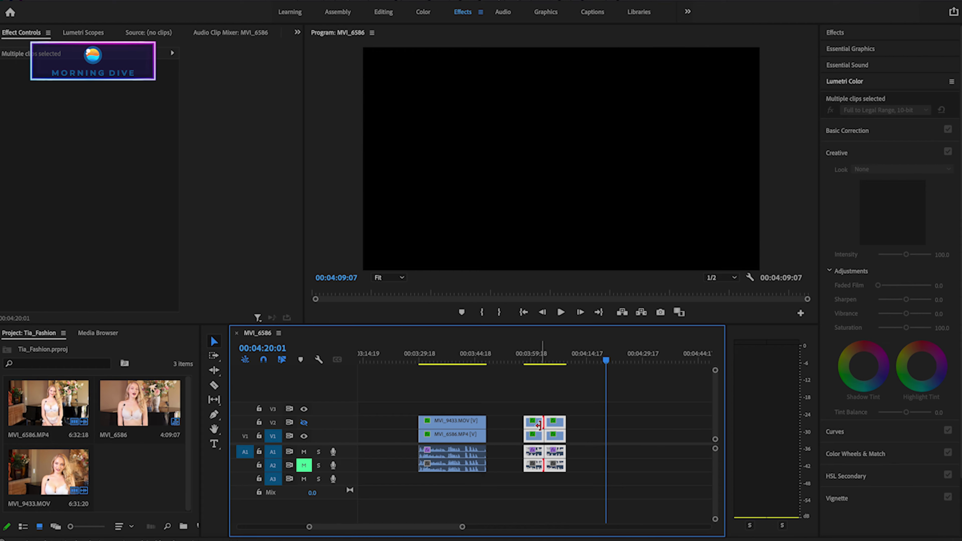
pyautogui.moveTo(578, 481)
pyautogui.mouseDown()
pyautogui.moveTo(532, 424)
pyautogui.moveTo(500, 432)
pyautogui.mouseUp()
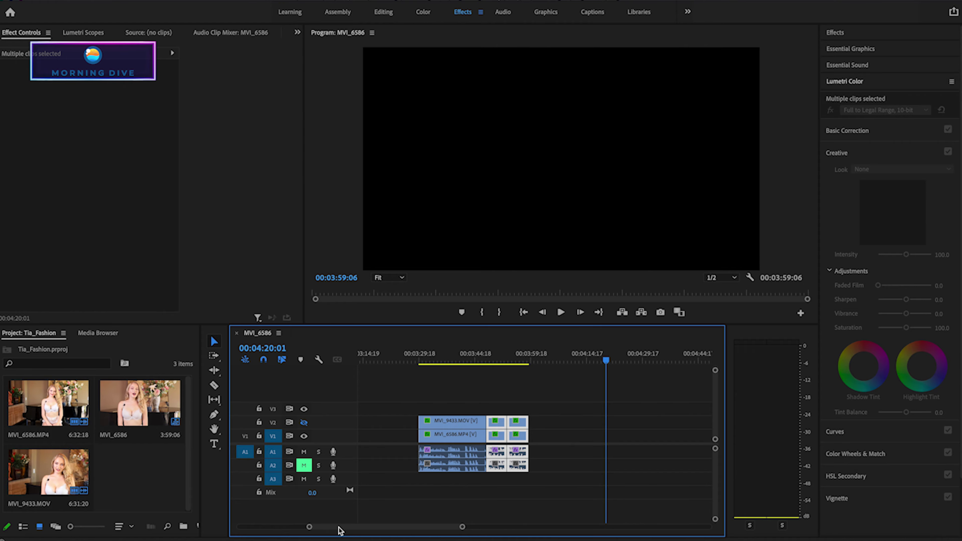
pyautogui.moveTo(340, 530); pyautogui.dragTo(280, 529)
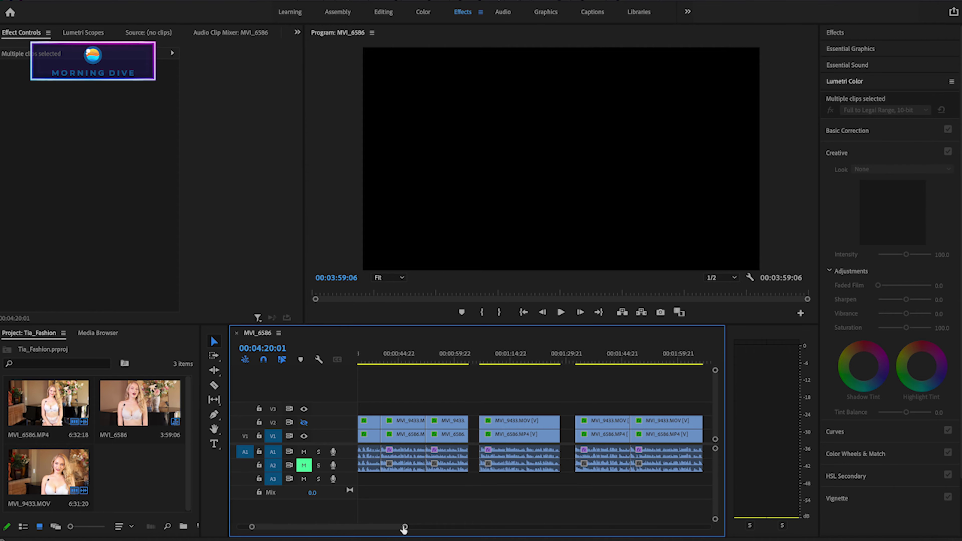
pyautogui.moveTo(404, 528); pyautogui.dragTo(444, 528)
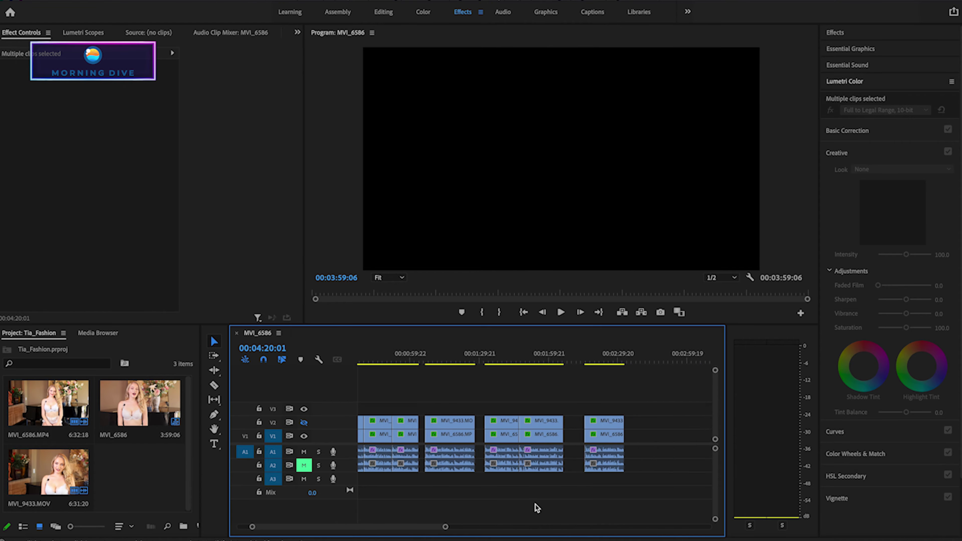
pyautogui.scroll(3, 536, 507)
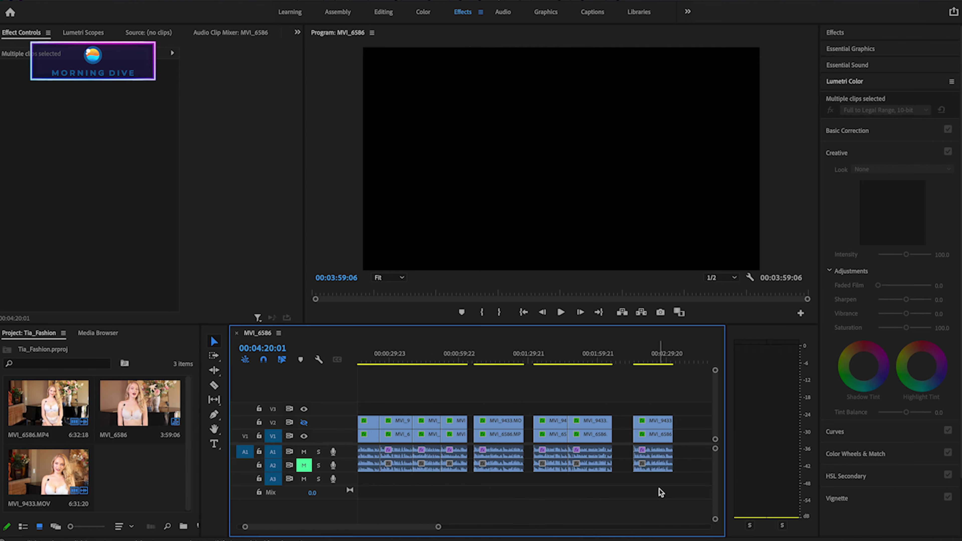
# Slide the last clip group left to close the gap, then select the later groups together
pyautogui.moveTo(661, 490)
pyautogui.mouseDown()
pyautogui.moveTo(648, 407)
pyautogui.moveTo(635, 426)
pyautogui.mouseUp()
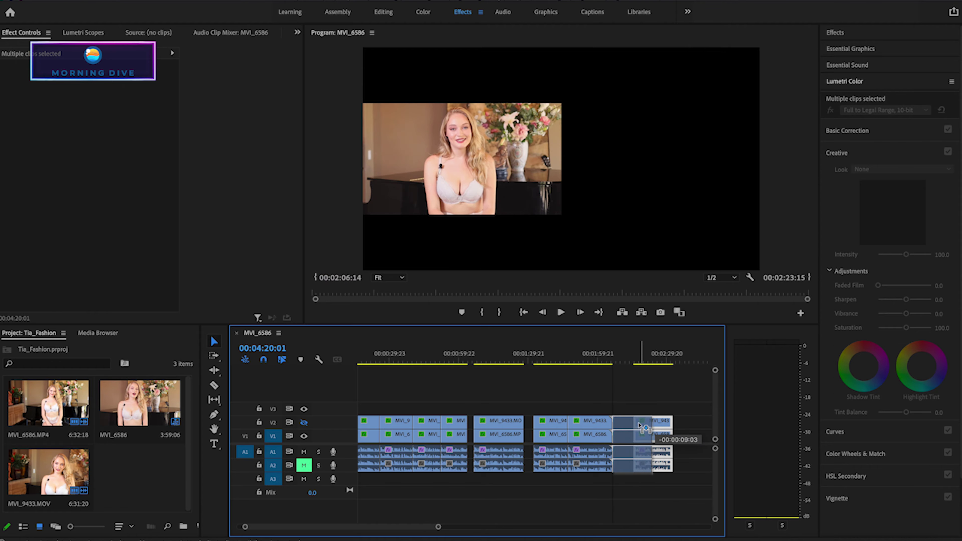
pyautogui.moveTo(659, 491)
pyautogui.mouseDown()
pyautogui.moveTo(553, 440)
pyautogui.moveTo(543, 413)
pyautogui.moveTo(545, 424)
pyautogui.mouseUp()
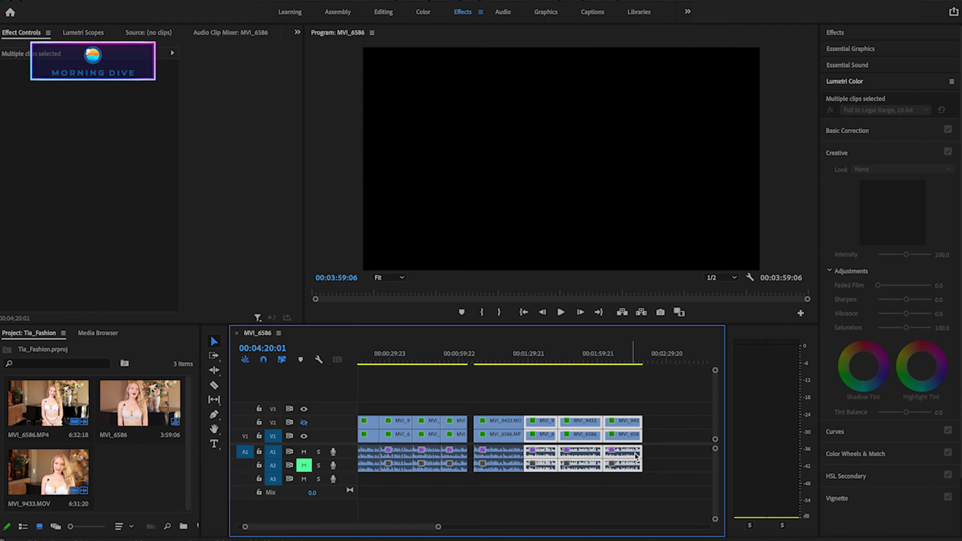
pyautogui.moveTo(653, 485)
pyautogui.mouseDown()
pyautogui.moveTo(506, 414)
pyautogui.moveTo(504, 423)
pyautogui.mouseUp()
pyautogui.hscroll(-2, 542, 464)
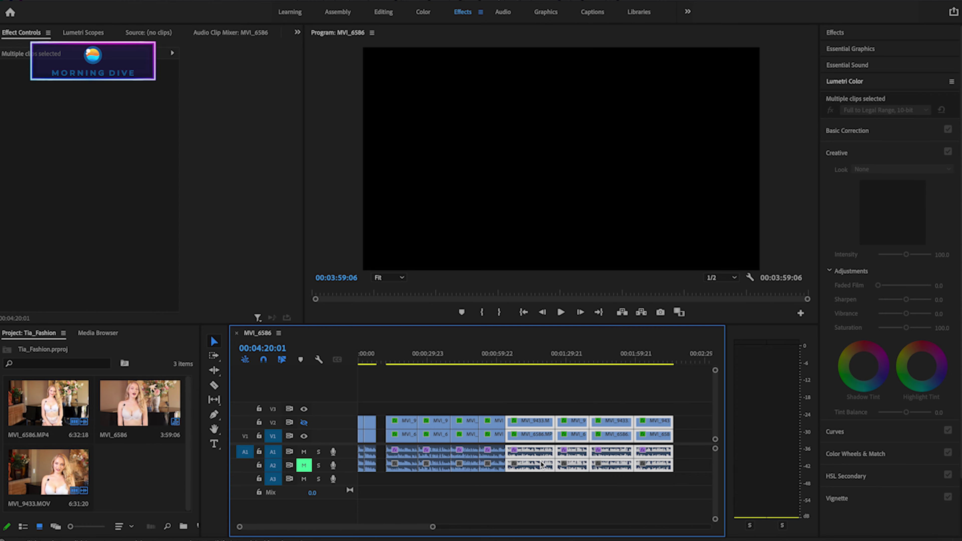
# Play from 00:00:11:23 to 00:00:22:13 and delete the opening clip group
pyautogui.click(390, 359)
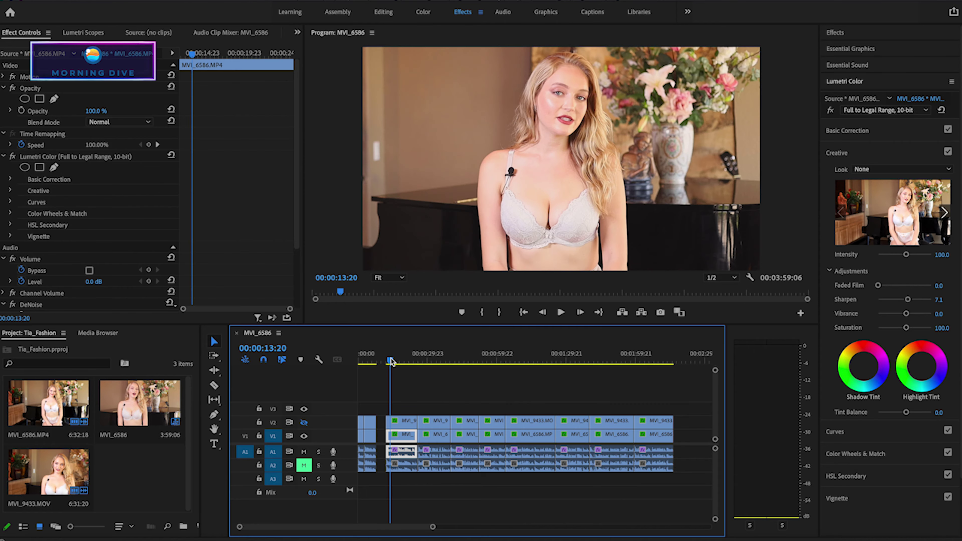
pyautogui.moveTo(390, 361); pyautogui.dragTo(386, 358)
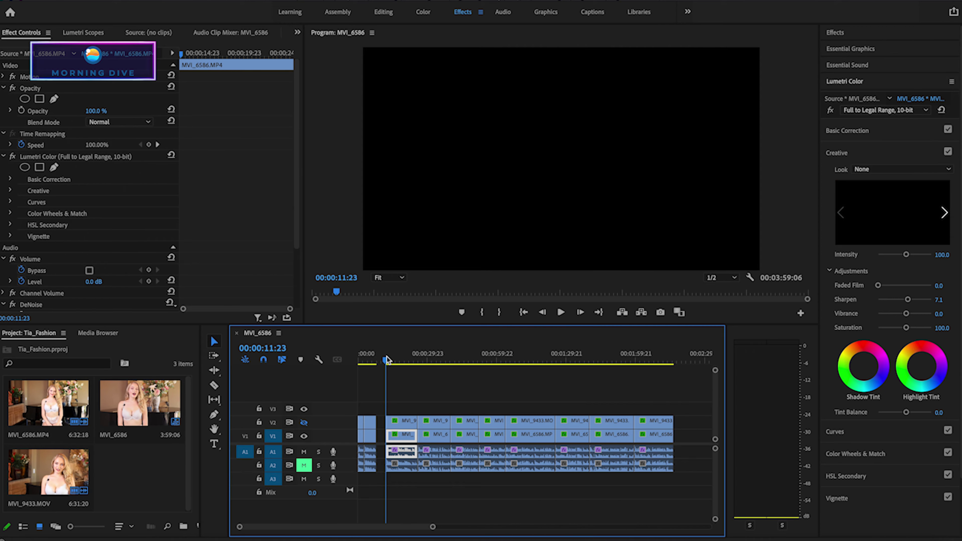
pyautogui.press('space')
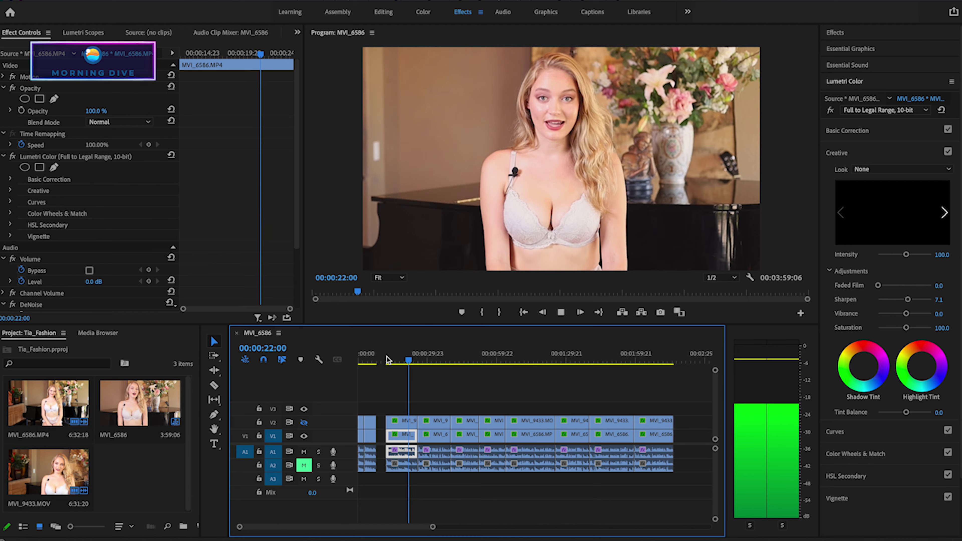
pyautogui.press('space')
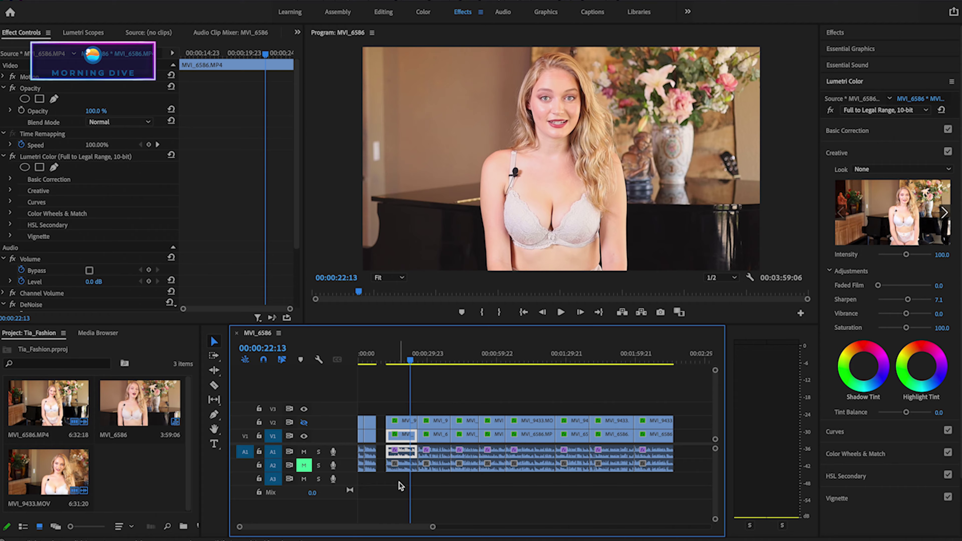
pyautogui.moveTo(399, 376); pyautogui.dragTo(413, 413)
pyautogui.press('Delete')
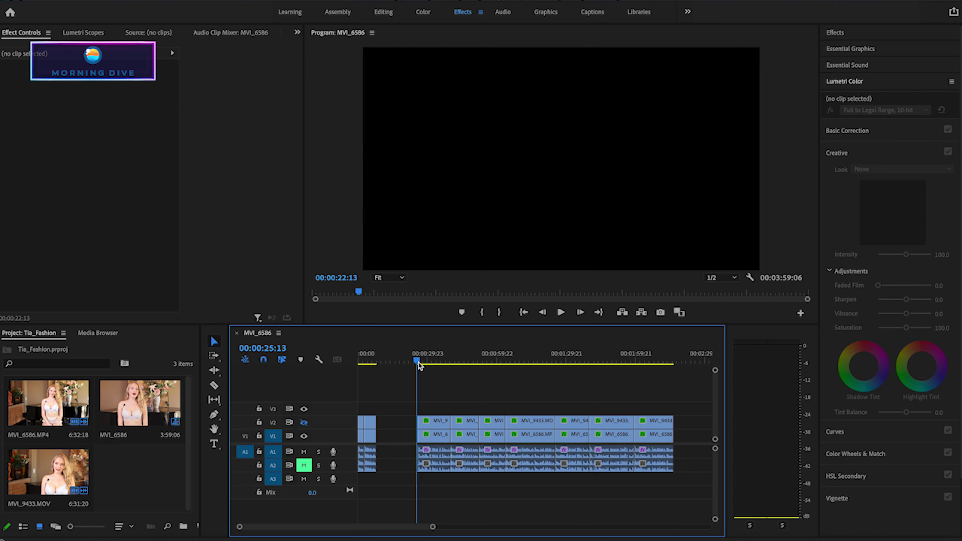
# Play to 00:00:57:12 and delete the clips under the playhead, leaving a gap
pyautogui.press('space')
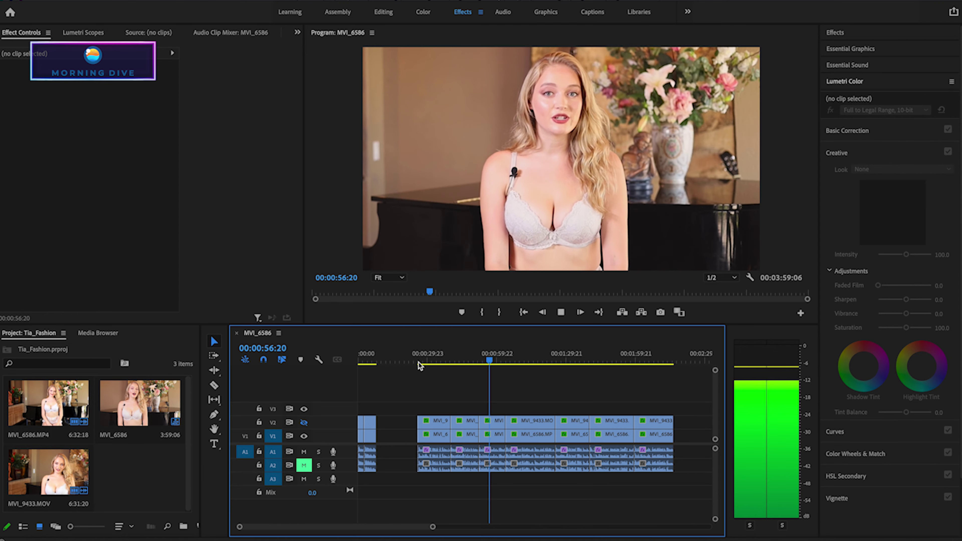
pyautogui.press('space')
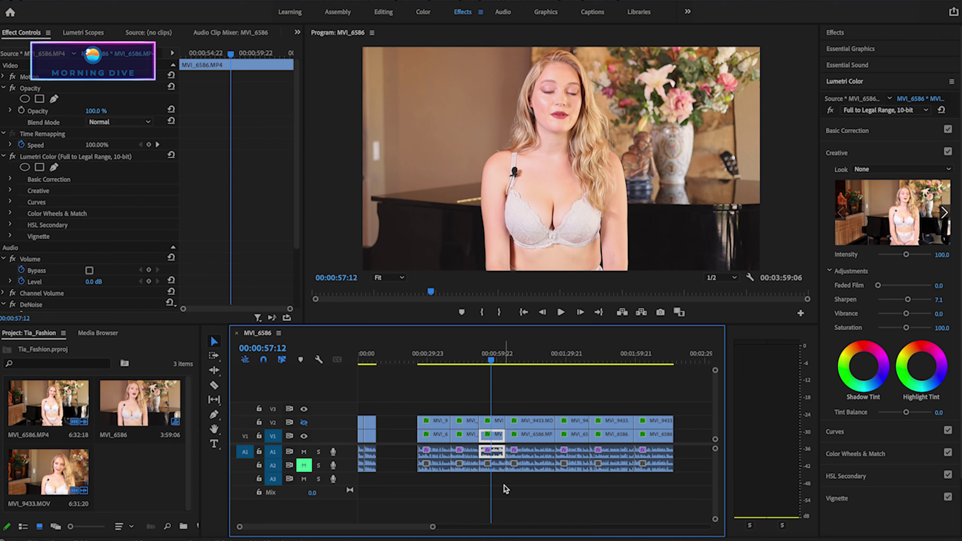
pyautogui.moveTo(484, 419); pyautogui.dragTo(483, 418)
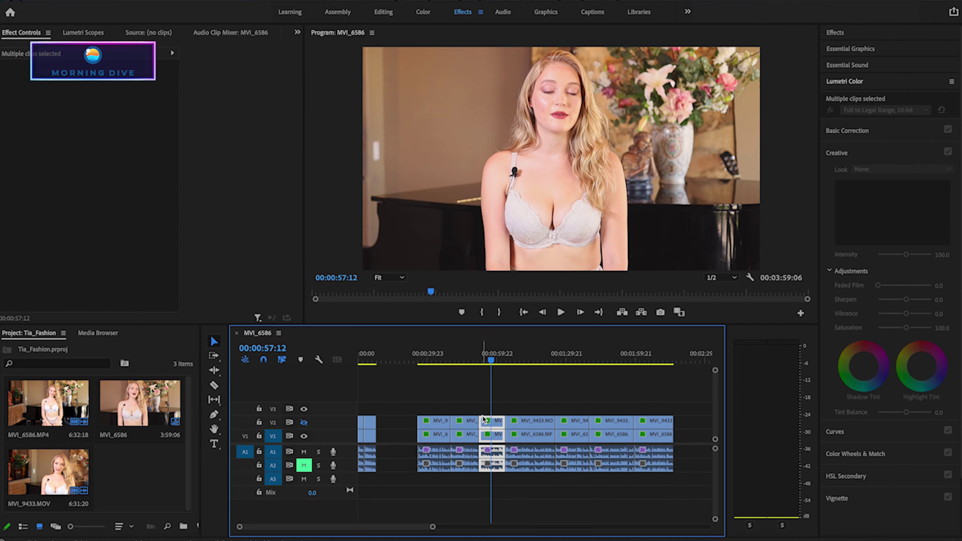
pyautogui.press('Delete')
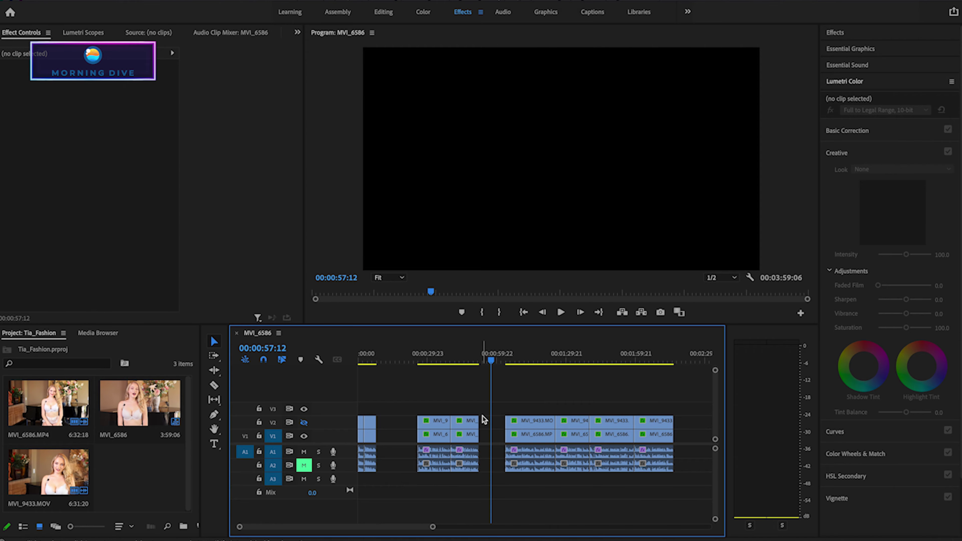
# Review playback up to 00:01:07:16, then replay from 00:00:39:03 to 00:00:51:21
pyautogui.click(508, 359)
pyautogui.press('space')
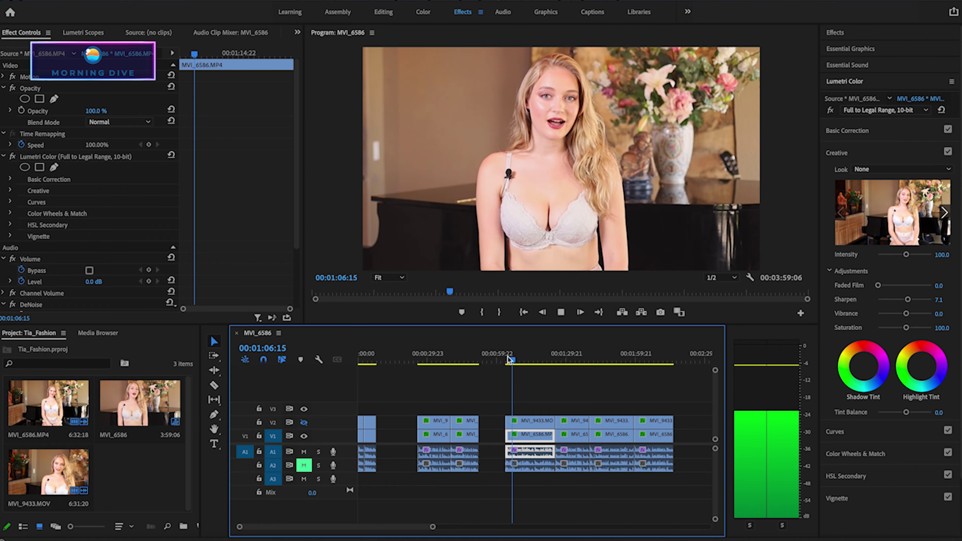
pyautogui.press('space')
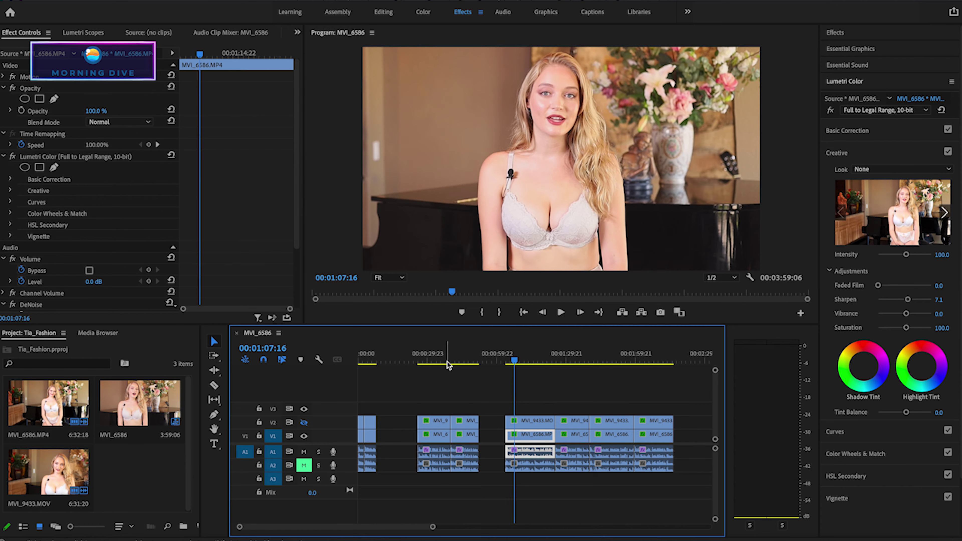
pyautogui.click(447, 363)
pyautogui.press('space')
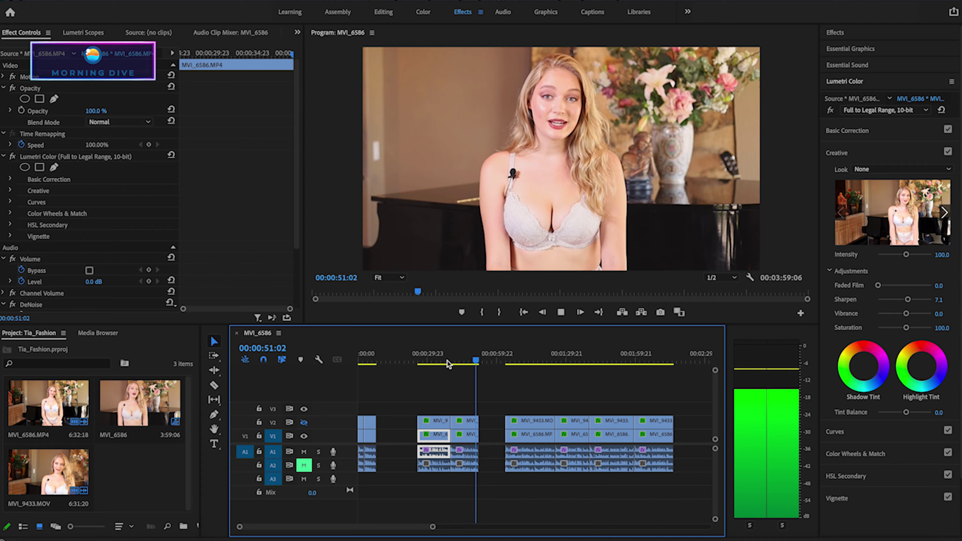
pyautogui.press('space')
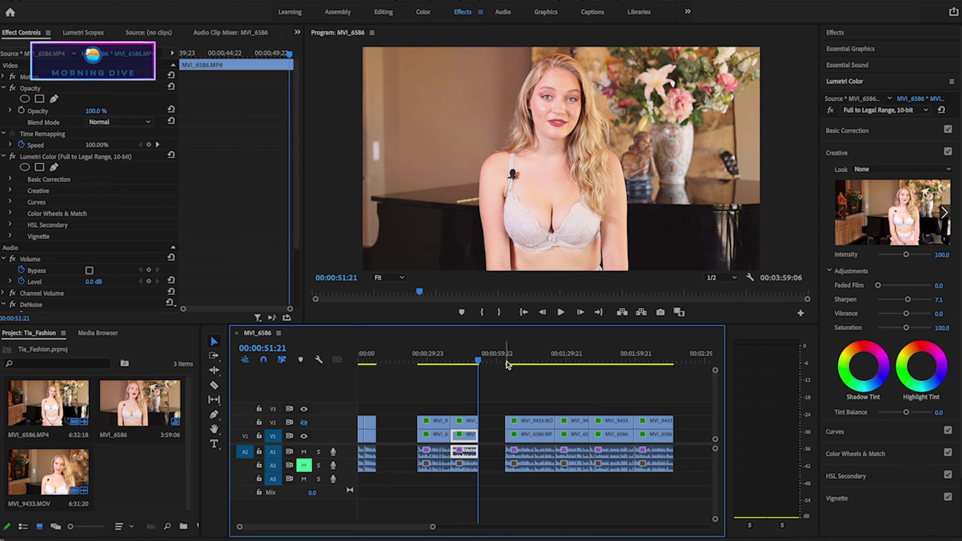
# Play from 00:01:03:18 to 00:01:14:06 and delete the MVI_6586 clip group near 00:01:13
pyautogui.click(506, 363)
pyautogui.press('space')
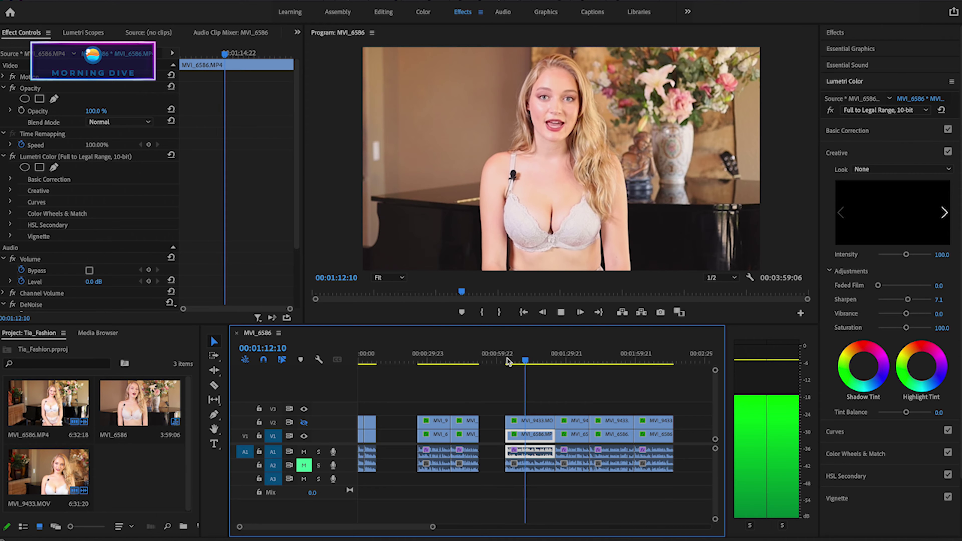
pyautogui.press('space')
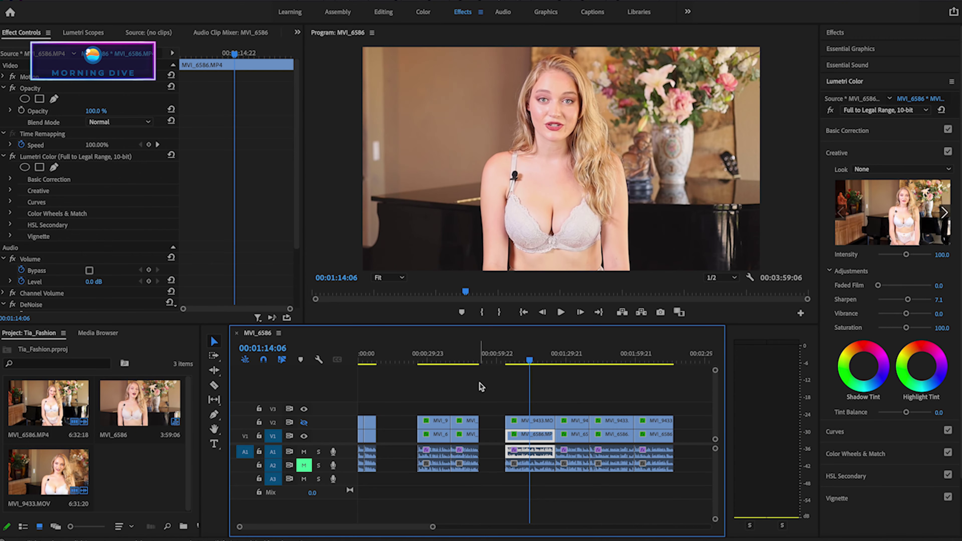
pyautogui.click(509, 491)
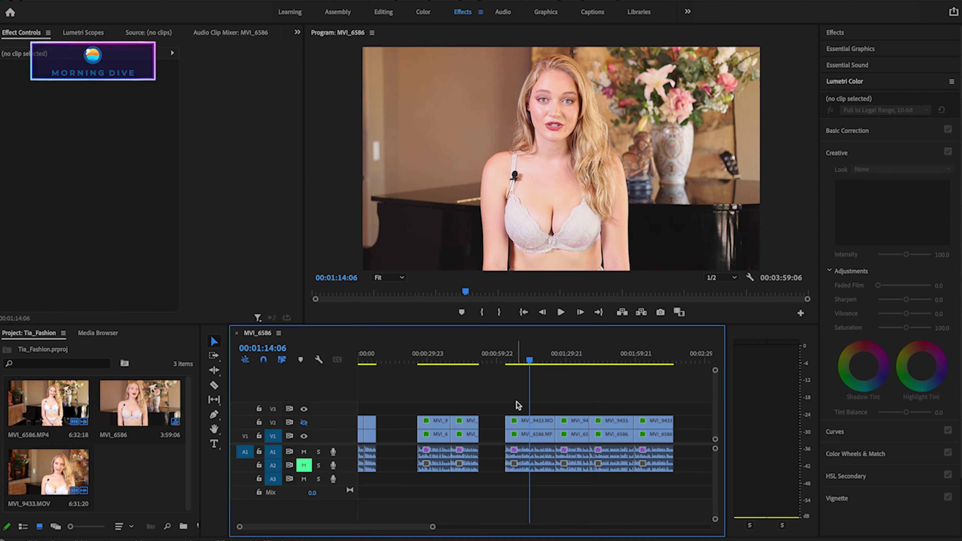
pyautogui.click(531, 459)
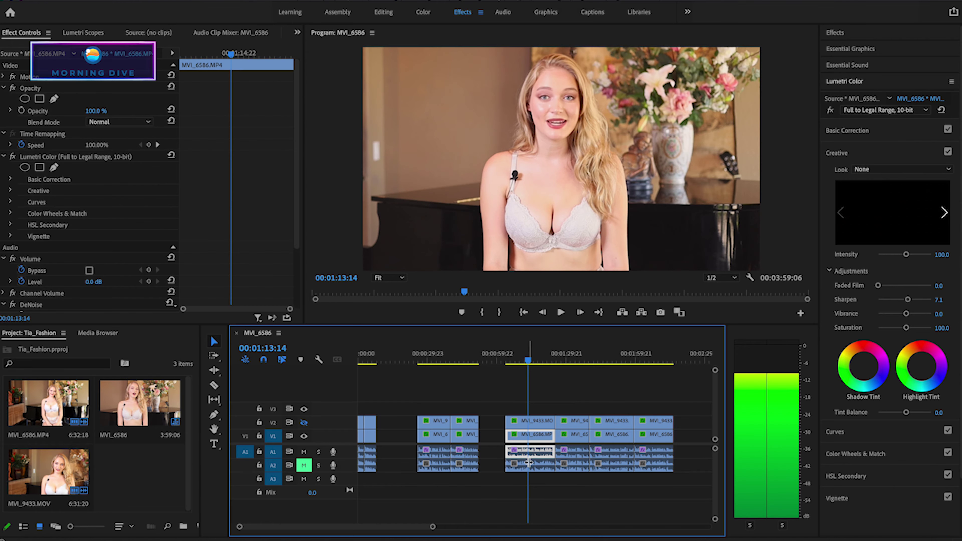
pyautogui.press('Delete')
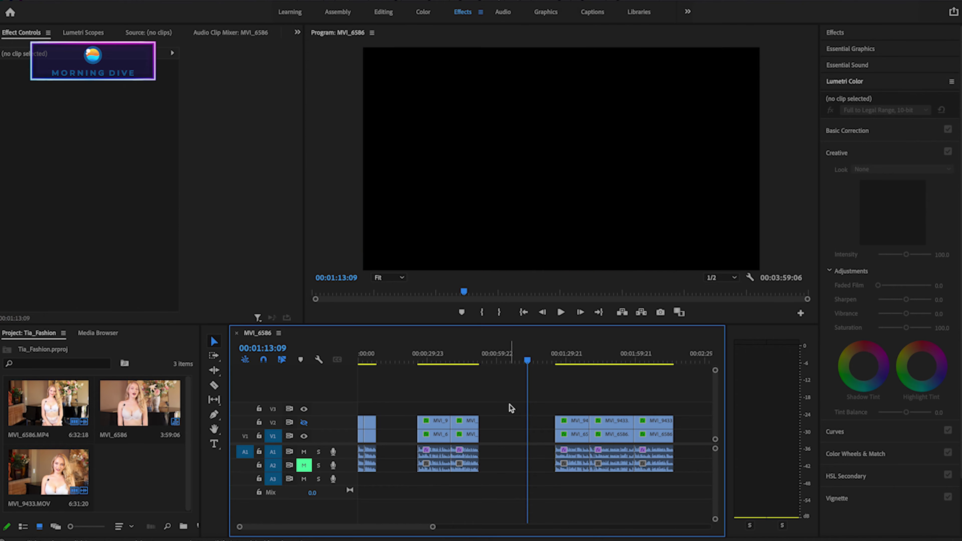
pyautogui.click(558, 362)
# Slide the short clip group left against the earlier clips, undoing a wrong-track move, and replay from 00:01:40:11
pyautogui.press('space')
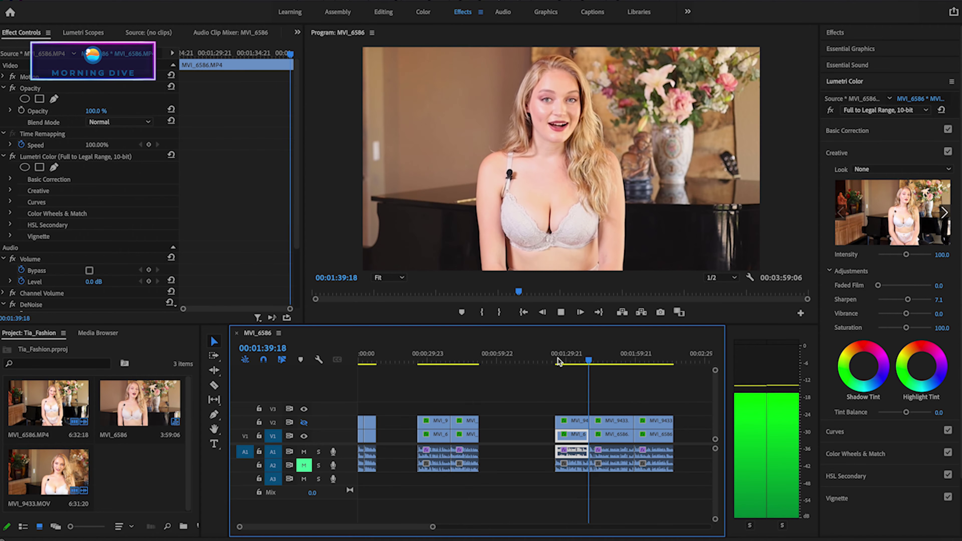
pyautogui.press('space')
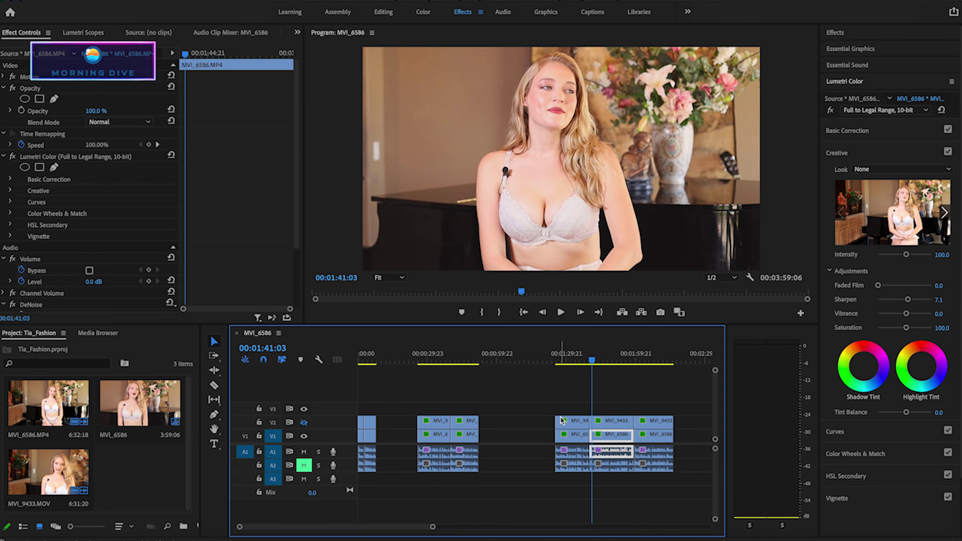
pyautogui.moveTo(582, 498)
pyautogui.mouseDown()
pyautogui.moveTo(572, 430)
pyautogui.moveTo(494, 409)
pyautogui.mouseUp()
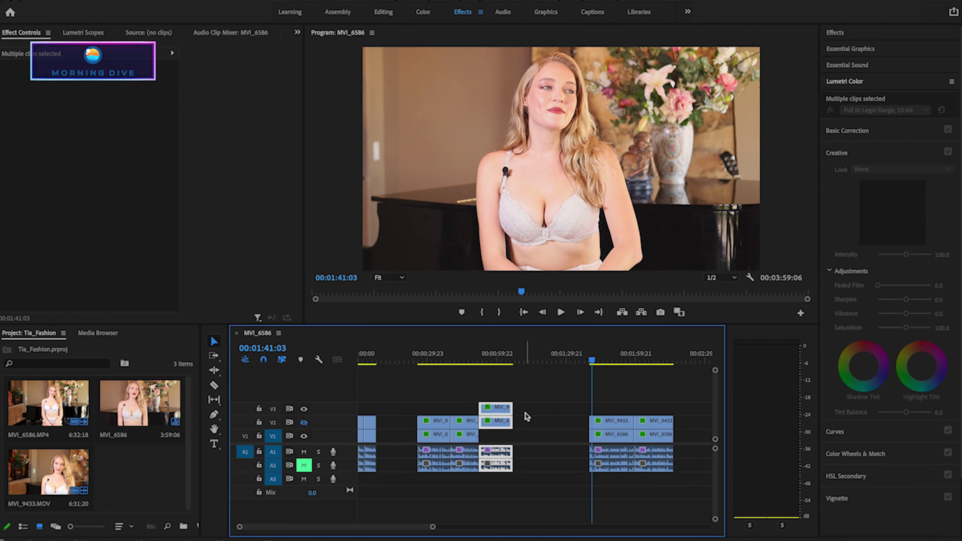
pyautogui.hotkey('ctrl', 'z')
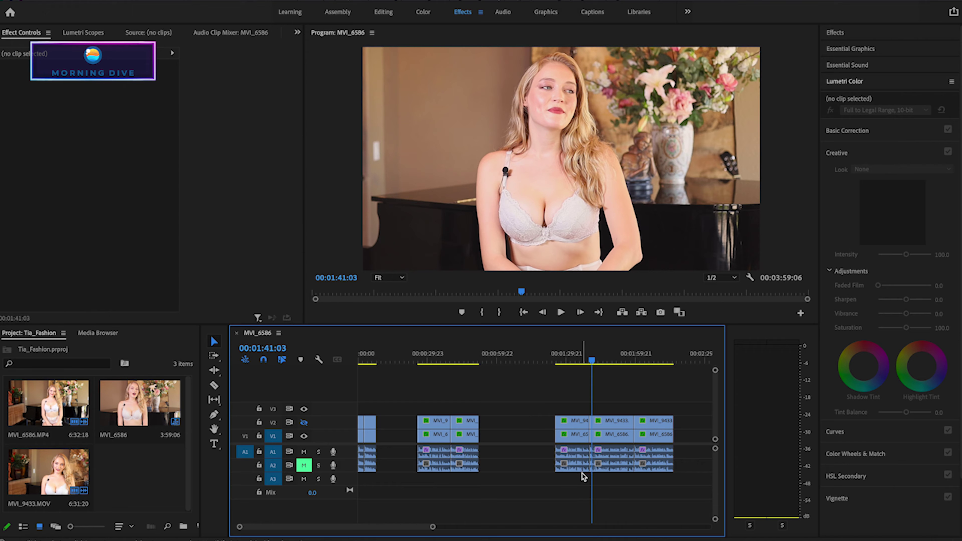
pyautogui.moveTo(568, 434)
pyautogui.mouseDown()
pyautogui.moveTo(562, 414)
pyautogui.moveTo(499, 427)
pyautogui.mouseUp()
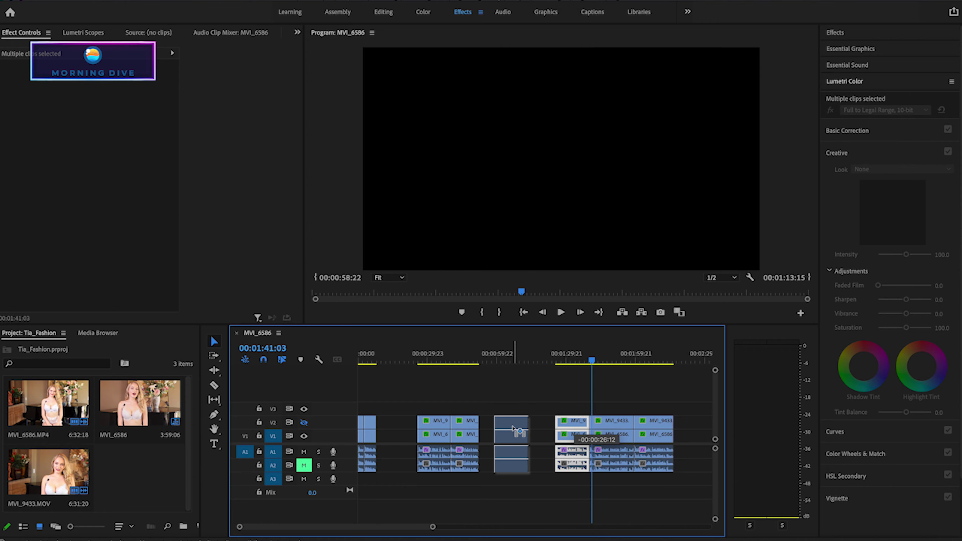
pyautogui.click(589, 361)
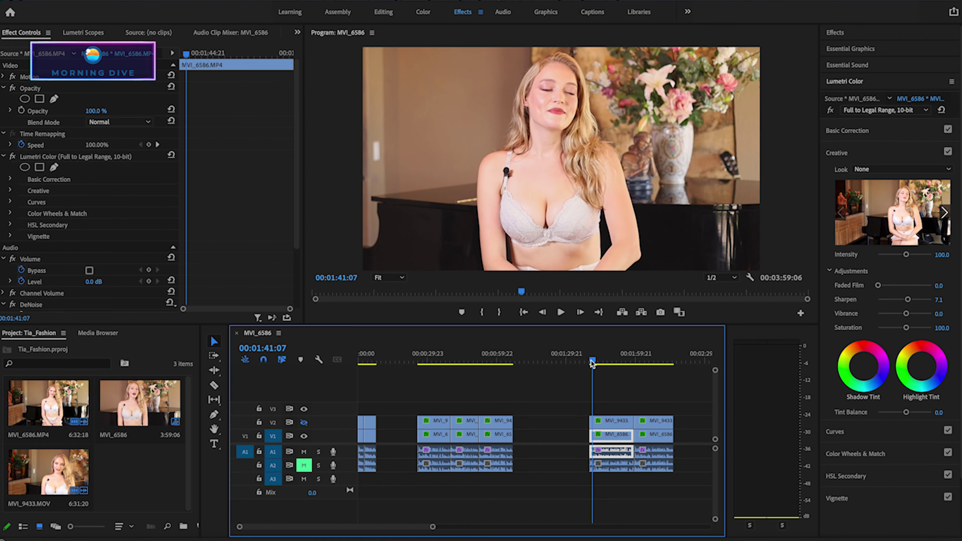
pyautogui.press('space')
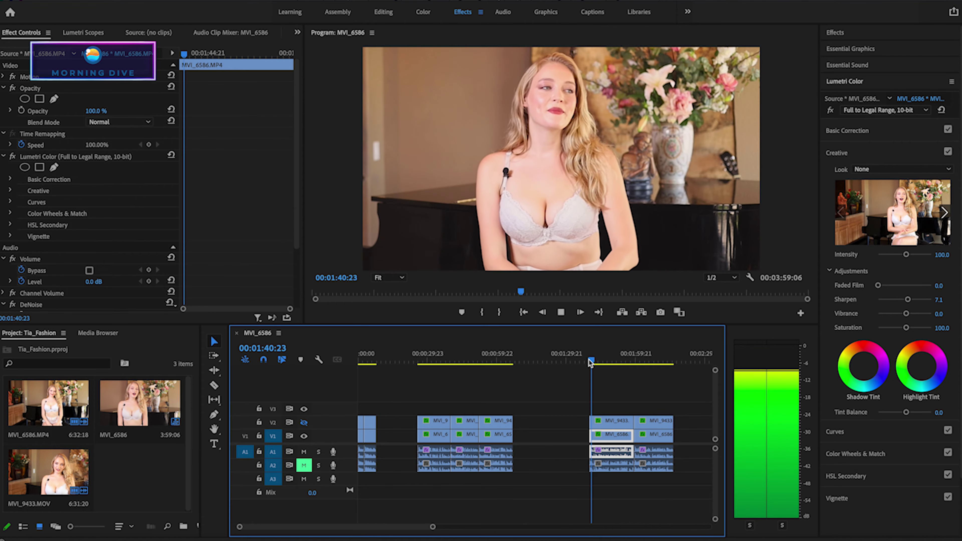
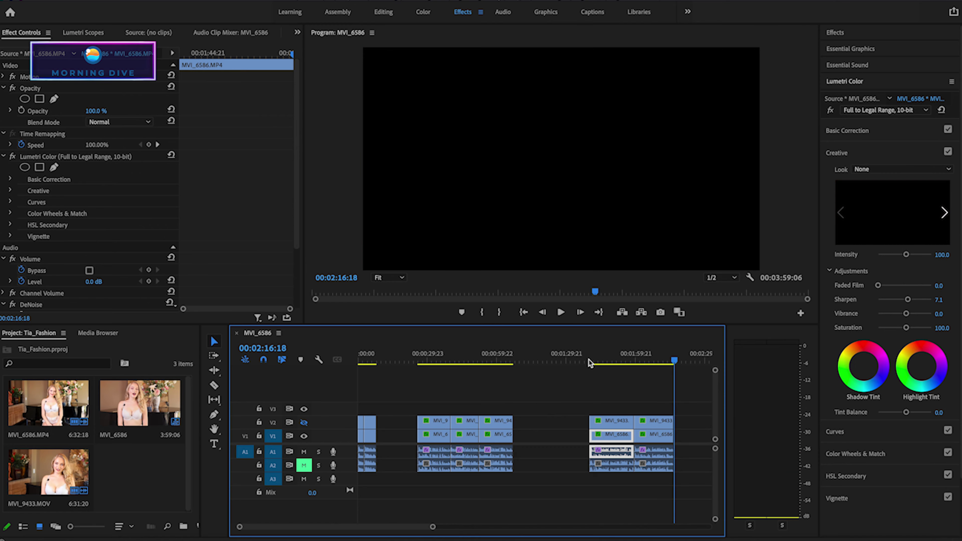
# Drag the right-hand clip group left against the middle group, then zoom into the sequence start
pyautogui.moveTo(659, 483); pyautogui.dragTo(607, 384)
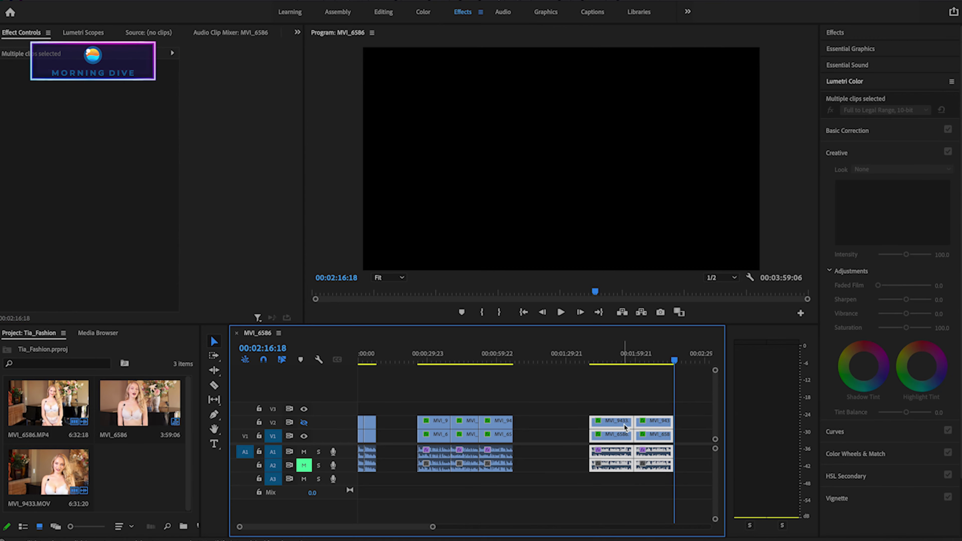
pyautogui.moveTo(623, 424); pyautogui.dragTo(548, 425)
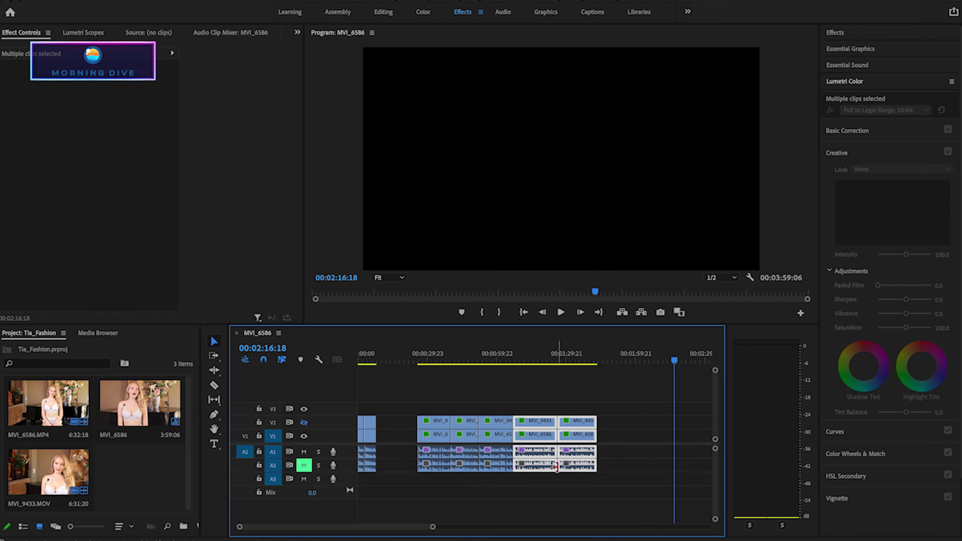
pyautogui.moveTo(434, 527); pyautogui.dragTo(326, 527)
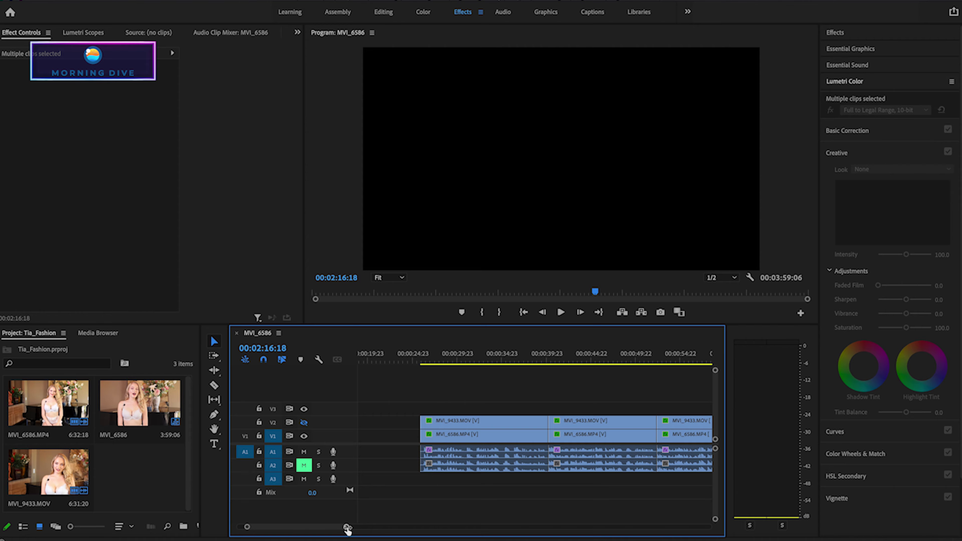
pyautogui.moveTo(347, 527); pyautogui.dragTo(313, 528)
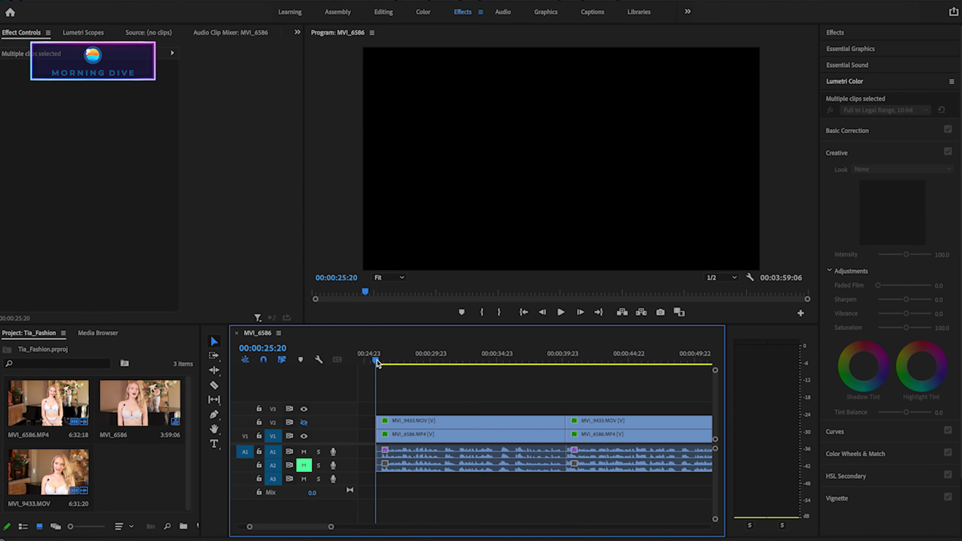
pyautogui.moveTo(377, 360); pyautogui.dragTo(382, 362)
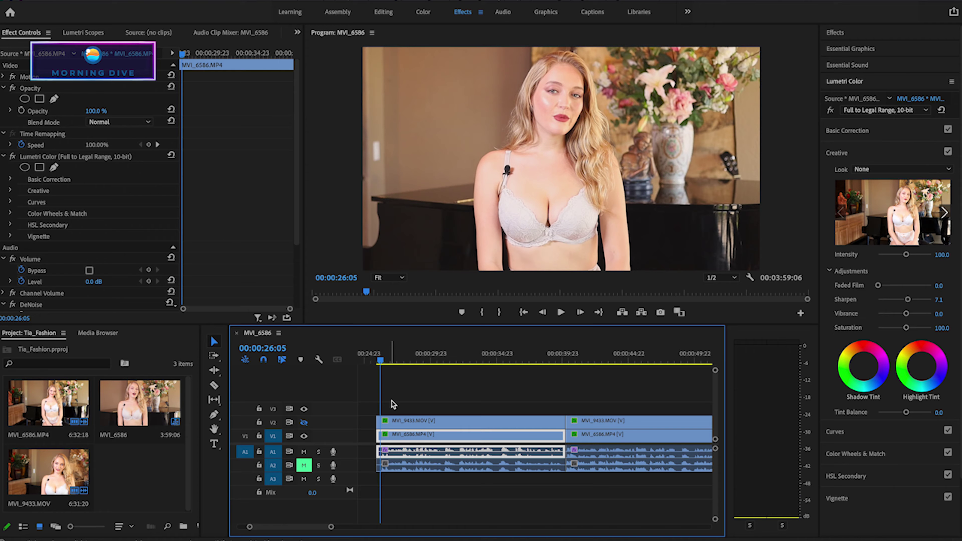
# Trim the head of the first MVI_9433/MVI_6586 clip pair slightly later and play it back
pyautogui.moveTo(394, 401); pyautogui.dragTo(409, 474)
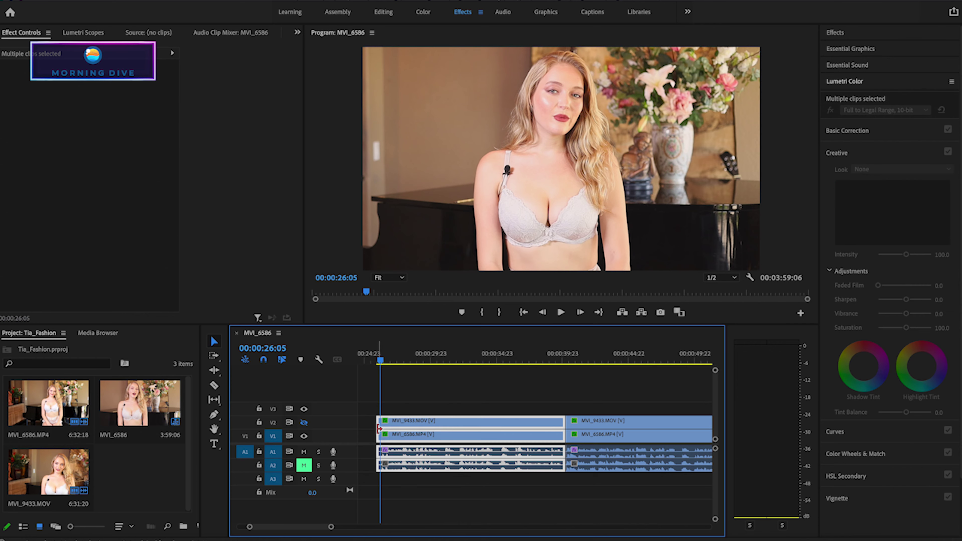
pyautogui.moveTo(378, 428); pyautogui.dragTo(383, 429)
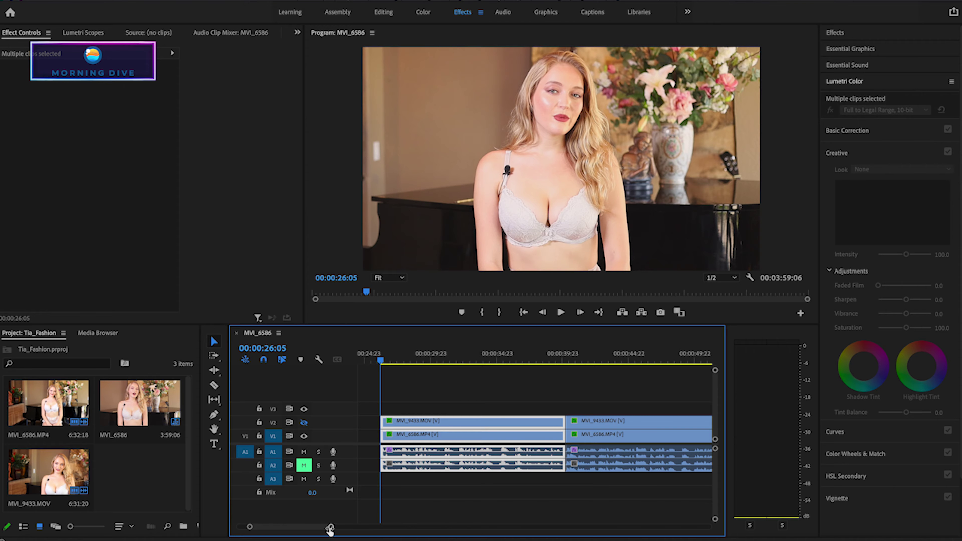
pyautogui.moveTo(330, 528); pyautogui.dragTo(273, 529)
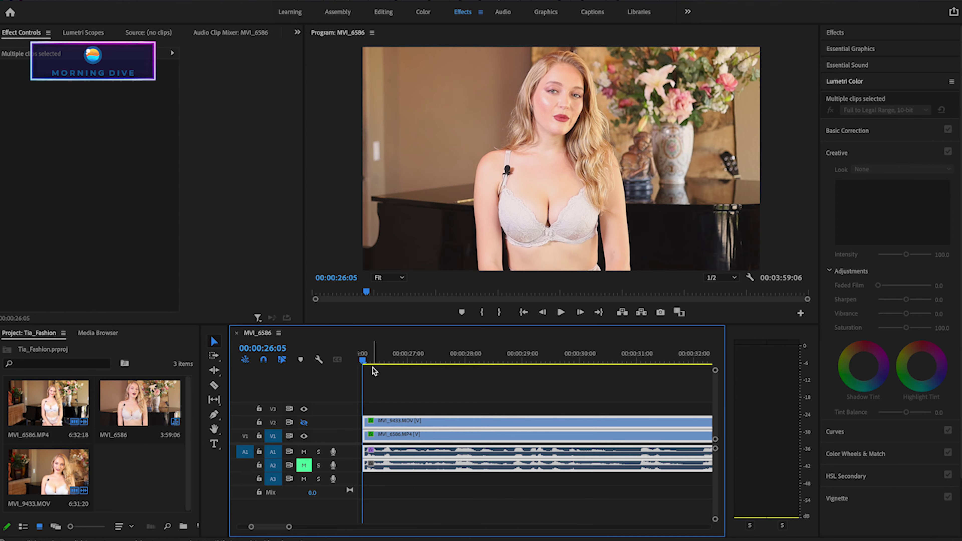
pyautogui.press('space')
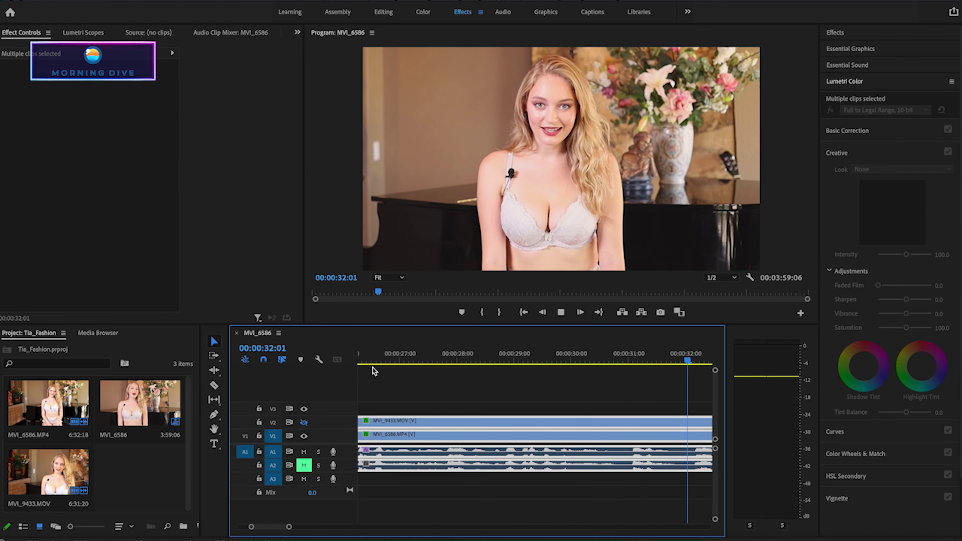
pyautogui.press('space')
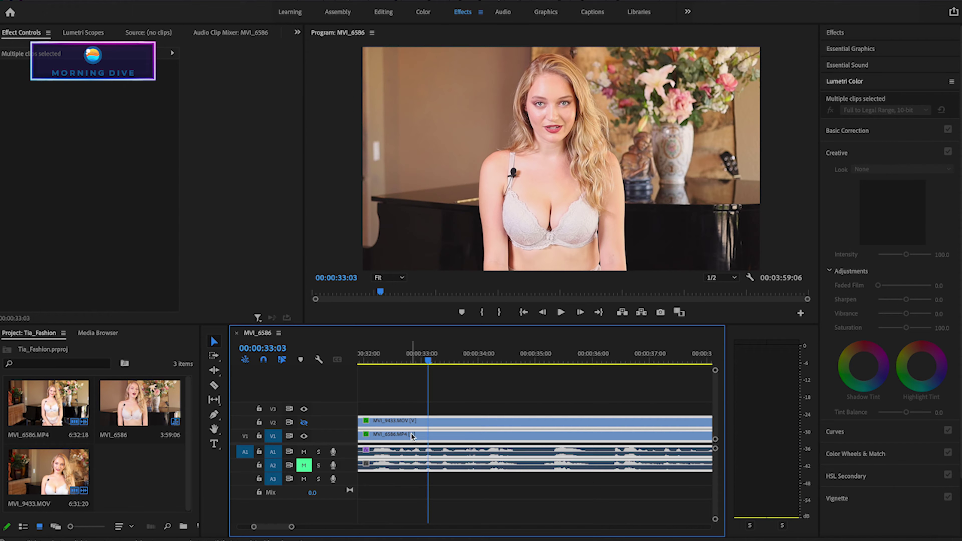
# Review the passage from about 00:00:32 and park the playhead at 00:00:34:17
pyautogui.moveTo(292, 527); pyautogui.dragTo(301, 528)
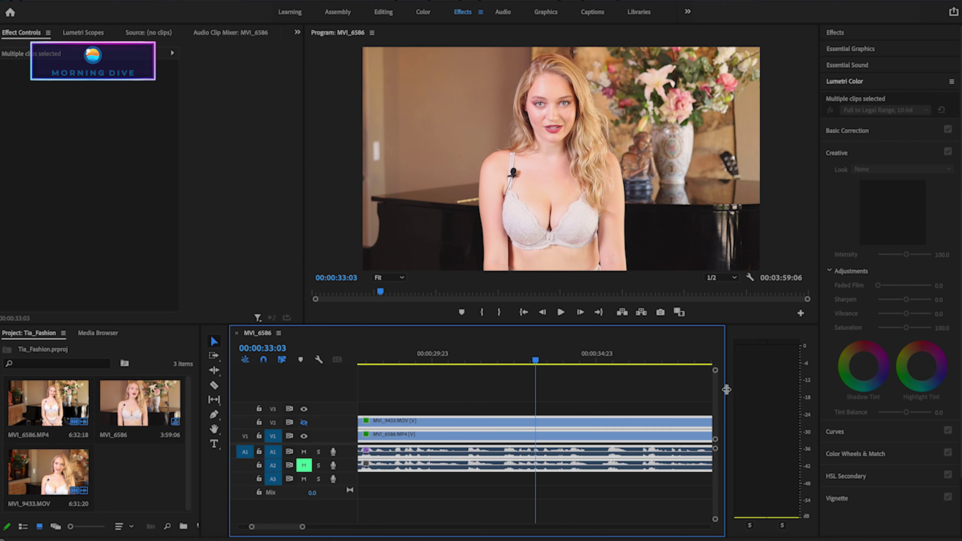
pyautogui.moveTo(725, 389)
pyautogui.mouseDown()
pyautogui.moveTo(799, 403)
pyautogui.moveTo(782, 399)
pyautogui.mouseUp()
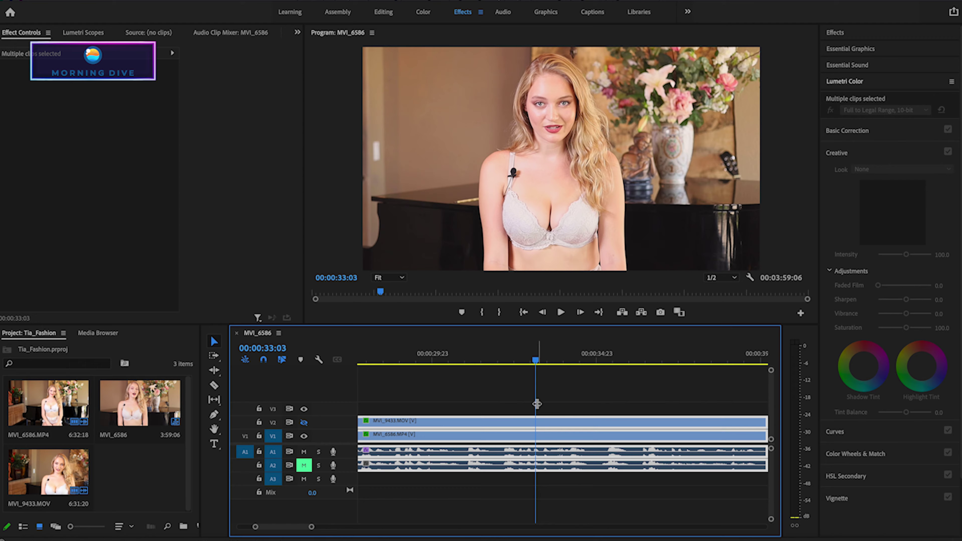
pyautogui.press('space')
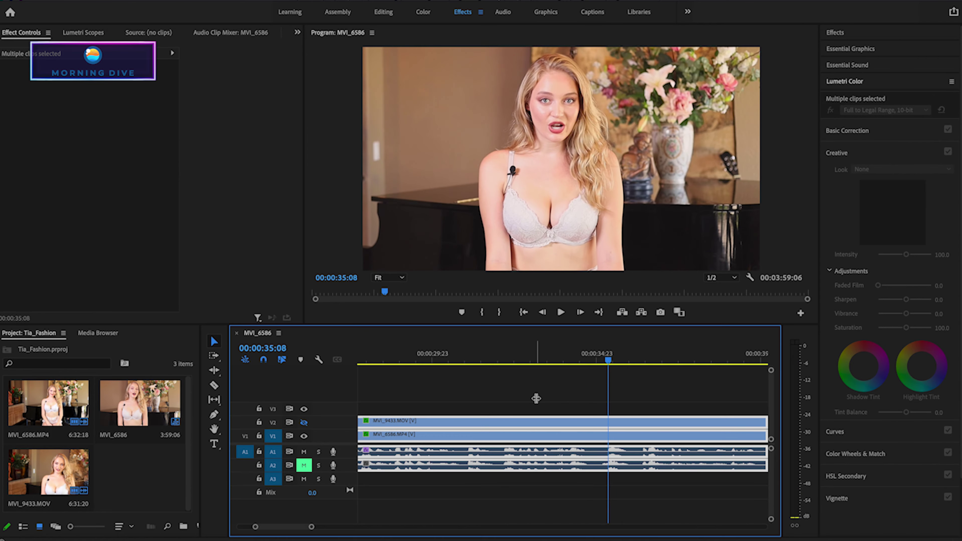
pyautogui.press('space')
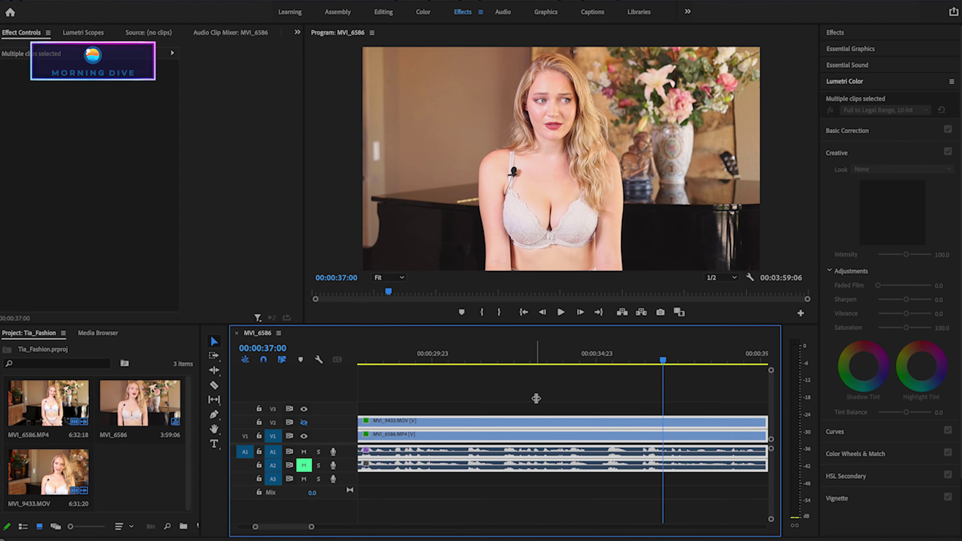
pyautogui.moveTo(605, 361); pyautogui.dragTo(515, 370)
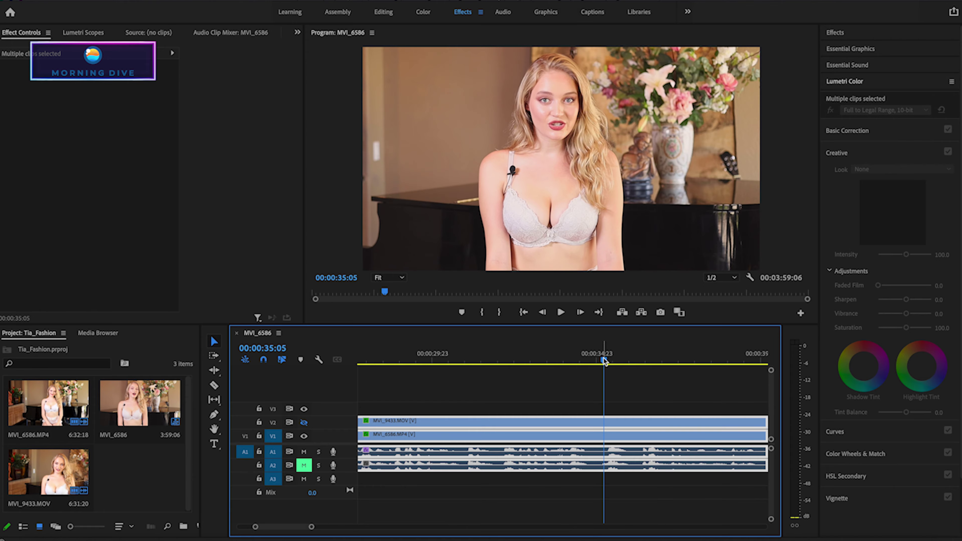
pyautogui.press('space')
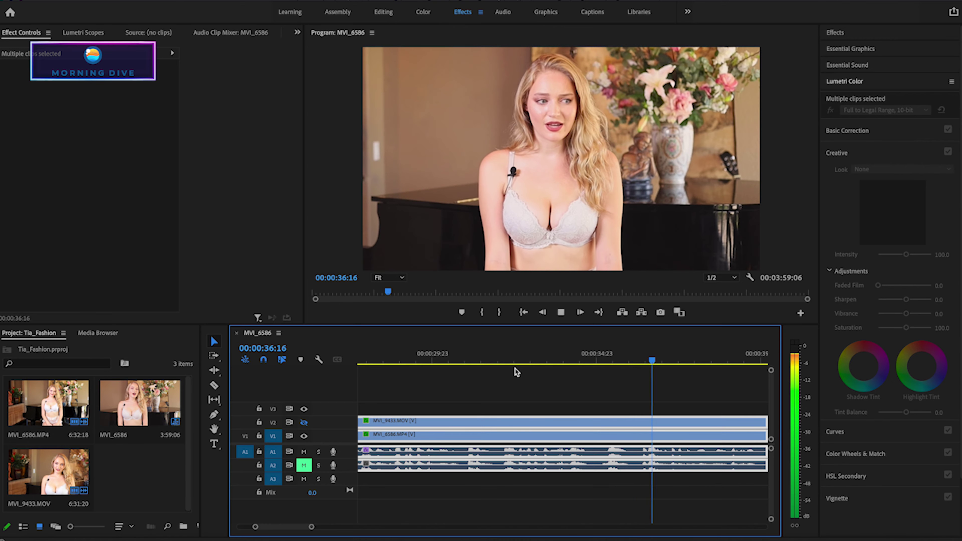
pyautogui.press('space')
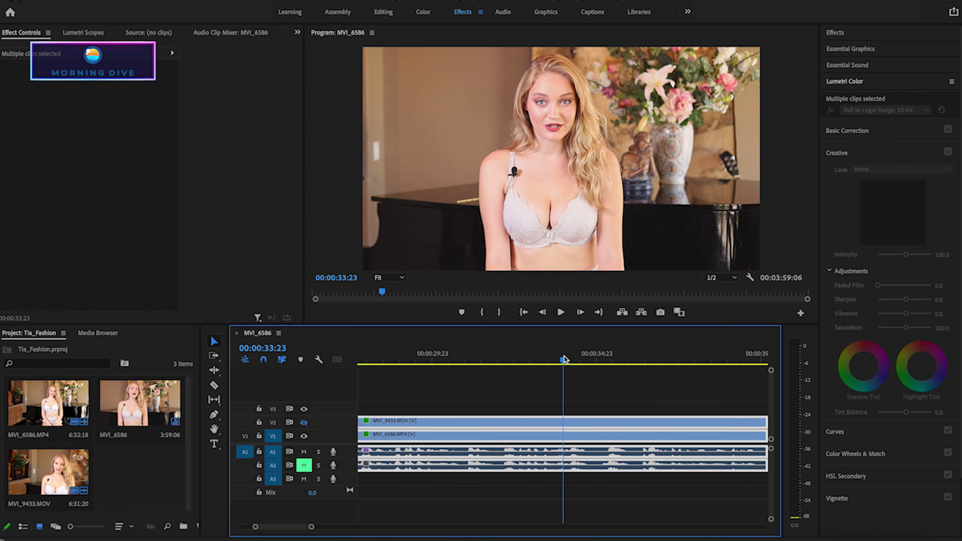
pyautogui.press('space')
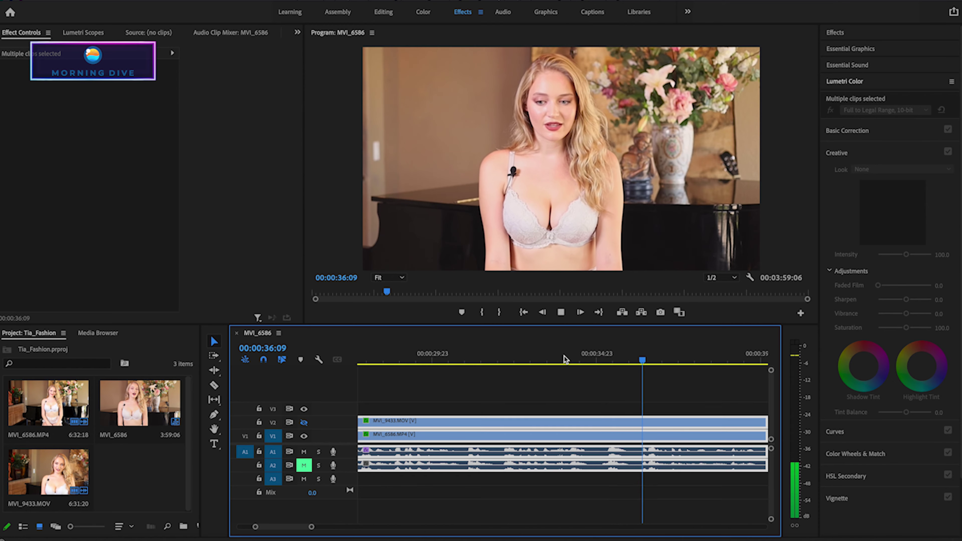
pyautogui.click(587, 360)
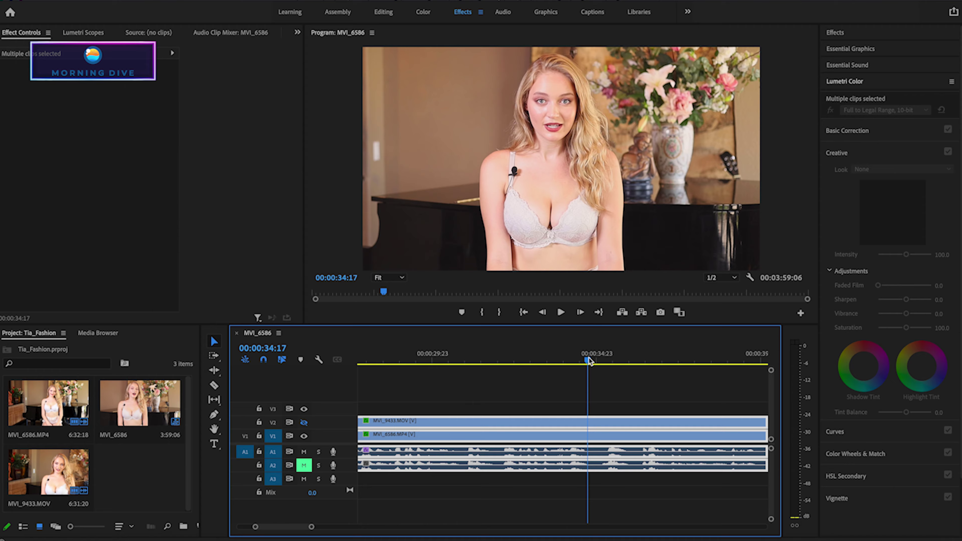
# Razor-cut MVI_9433 and MVI_6586 at 00:00:34:17, and MVI_6586 again at 00:00:36:08
pyautogui.click(219, 388)
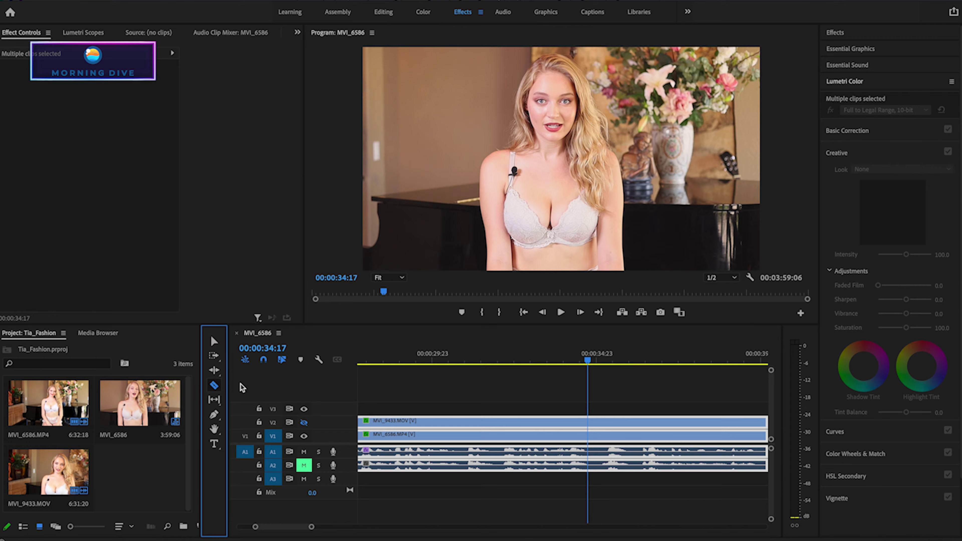
pyautogui.click(588, 421)
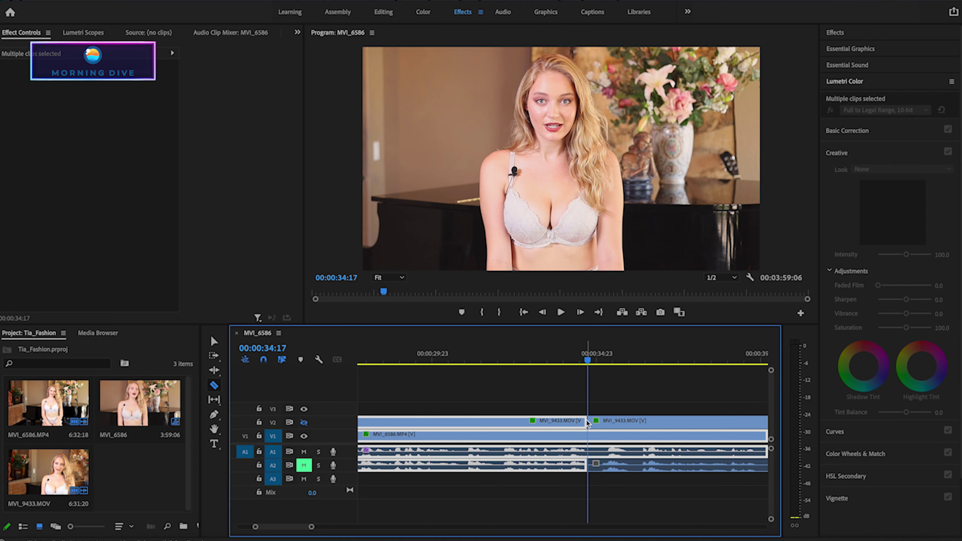
pyautogui.click(590, 435)
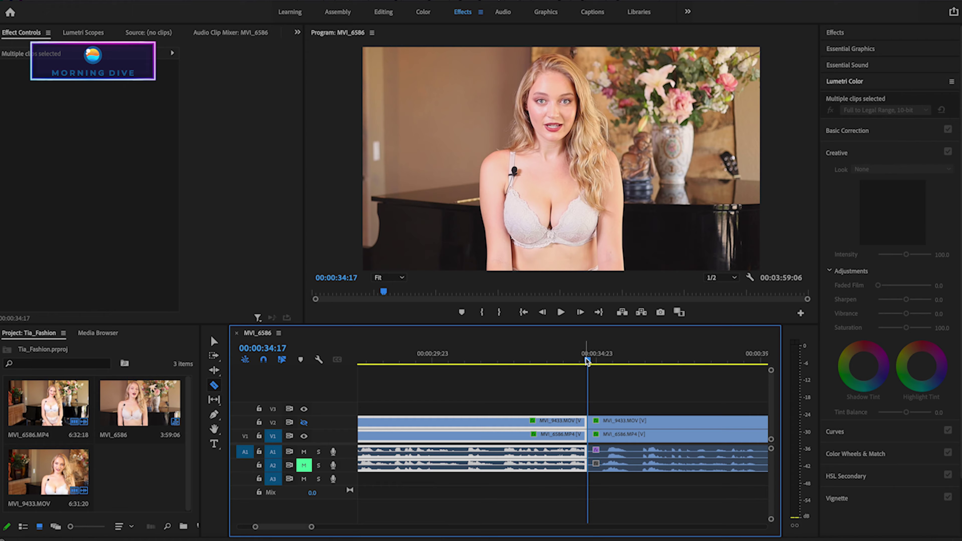
pyautogui.press('space')
pyautogui.press('space')
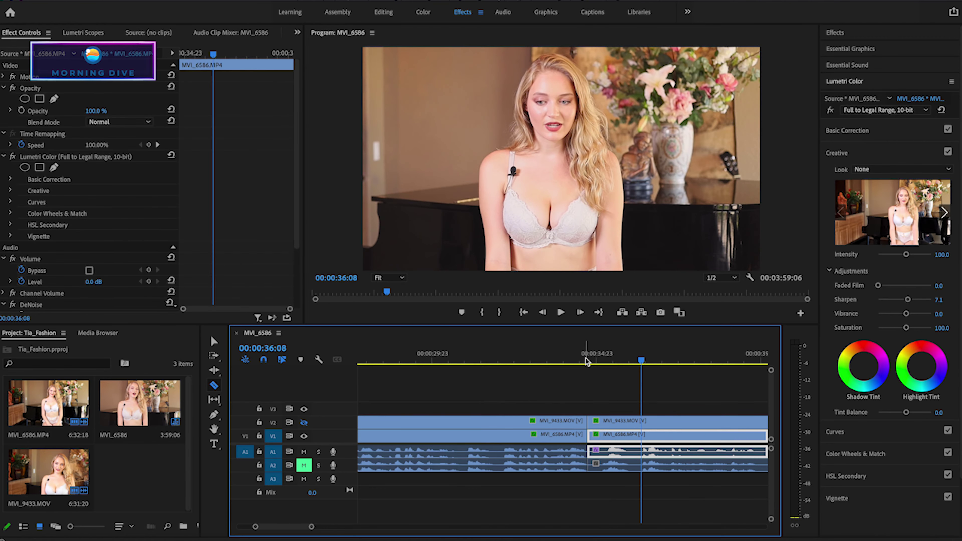
pyautogui.click(647, 435)
# Delete the piece between the cuts, move the following clips to close the gap, and play back
pyautogui.click(214, 343)
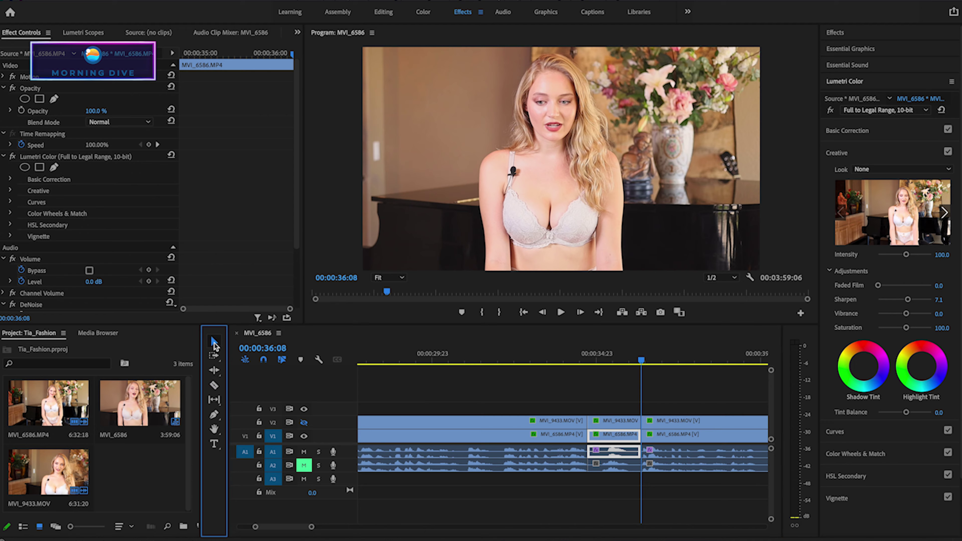
pyautogui.click(618, 421)
pyautogui.press('Delete')
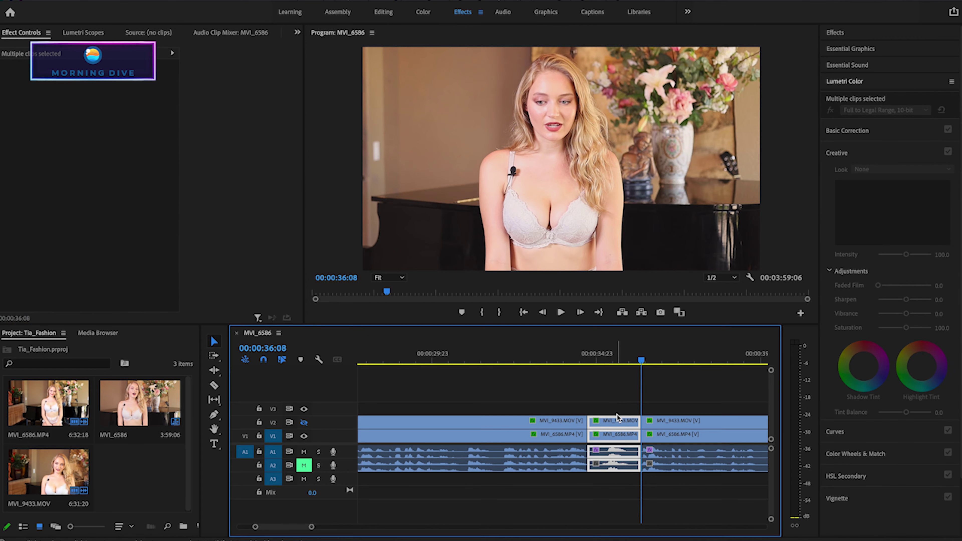
pyautogui.moveTo(674, 501)
pyautogui.mouseDown()
pyautogui.moveTo(666, 413)
pyautogui.moveTo(618, 427)
pyautogui.moveTo(625, 411)
pyautogui.mouseUp()
pyautogui.click(621, 407)
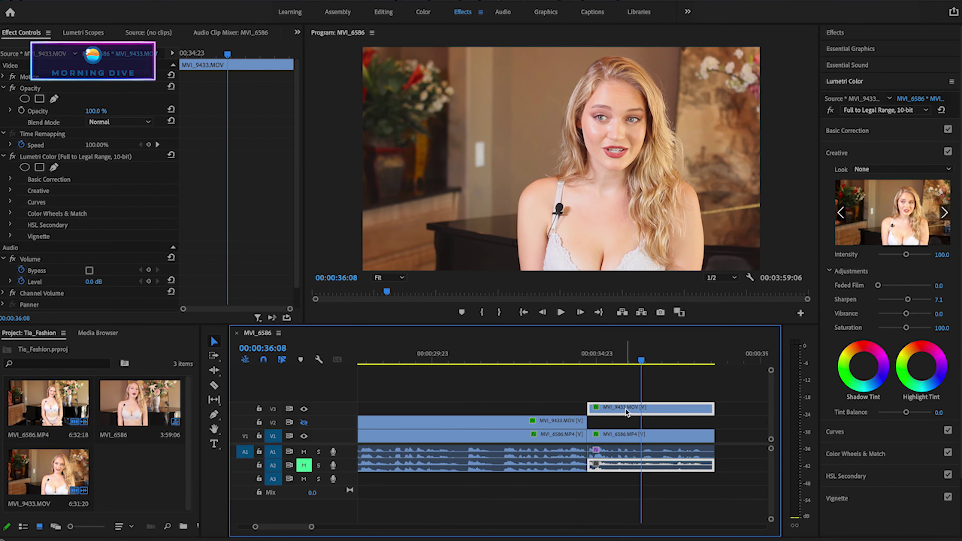
pyautogui.click(558, 356)
pyautogui.press('space')
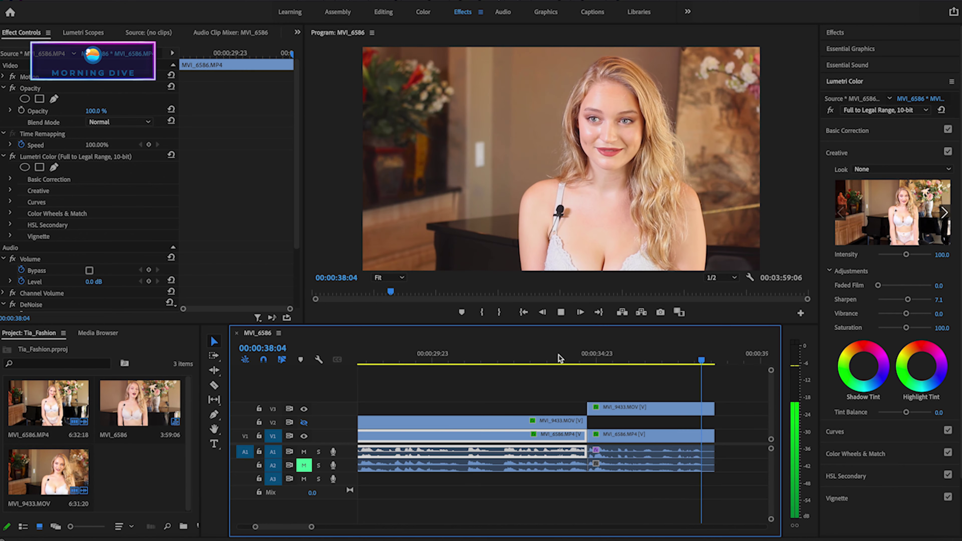
pyautogui.press('space')
# Play from about 25 seconds to 00:00:38:06 and trim the short clips' ends, including V3 MVI_9433, to the playhead
pyautogui.moveTo(311, 526); pyautogui.dragTo(328, 530)
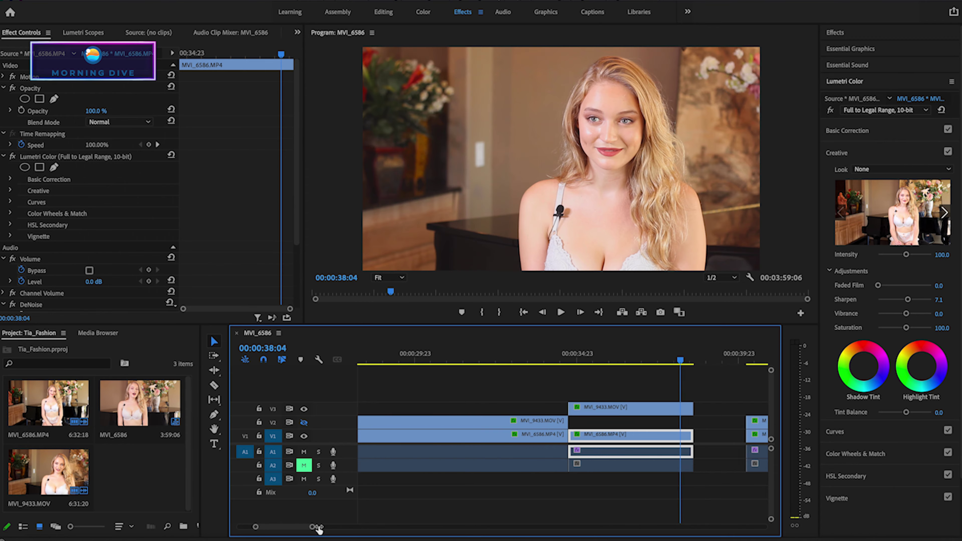
pyautogui.click(380, 363)
pyautogui.press('space')
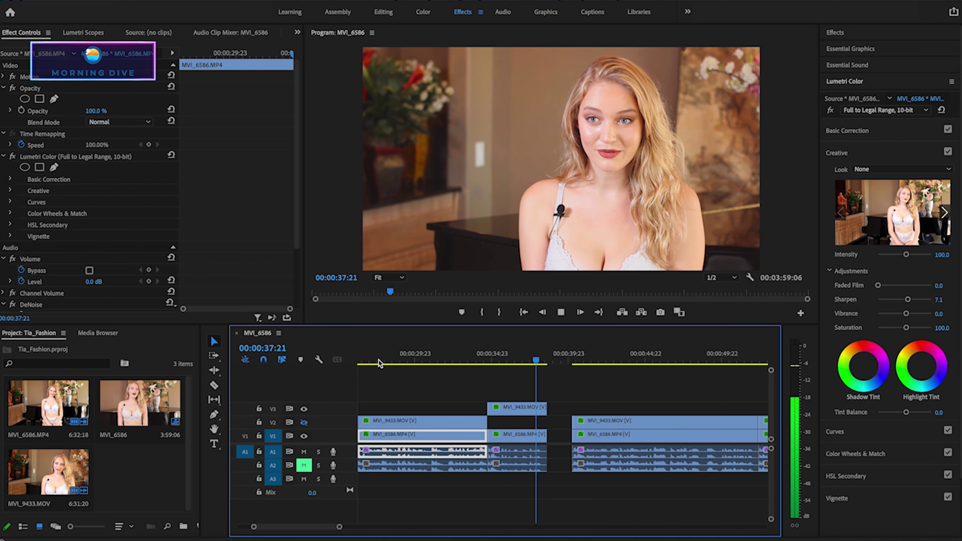
pyautogui.press('space')
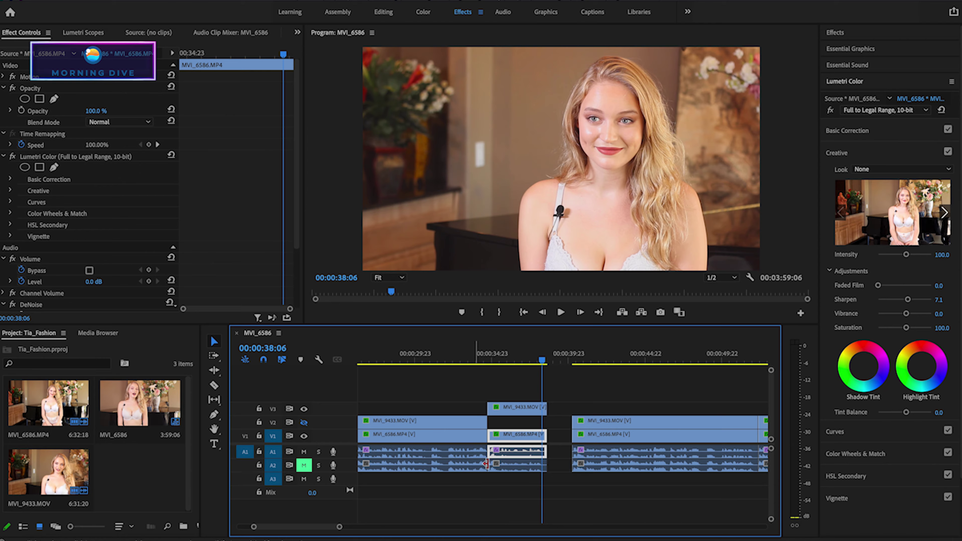
pyautogui.keyDown('shift'); pyautogui.click(518, 407); pyautogui.keyUp('shift')
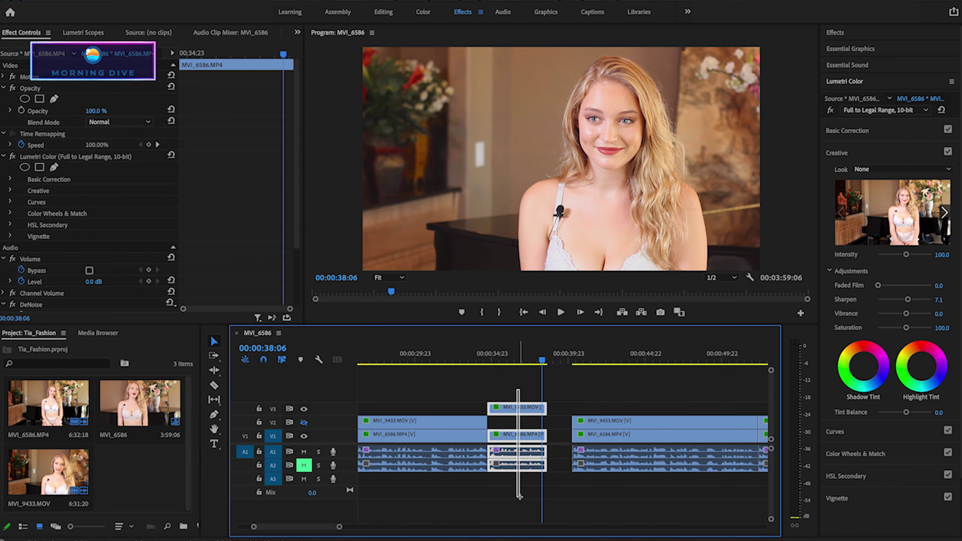
pyautogui.moveTo(544, 411); pyautogui.dragTo(539, 411)
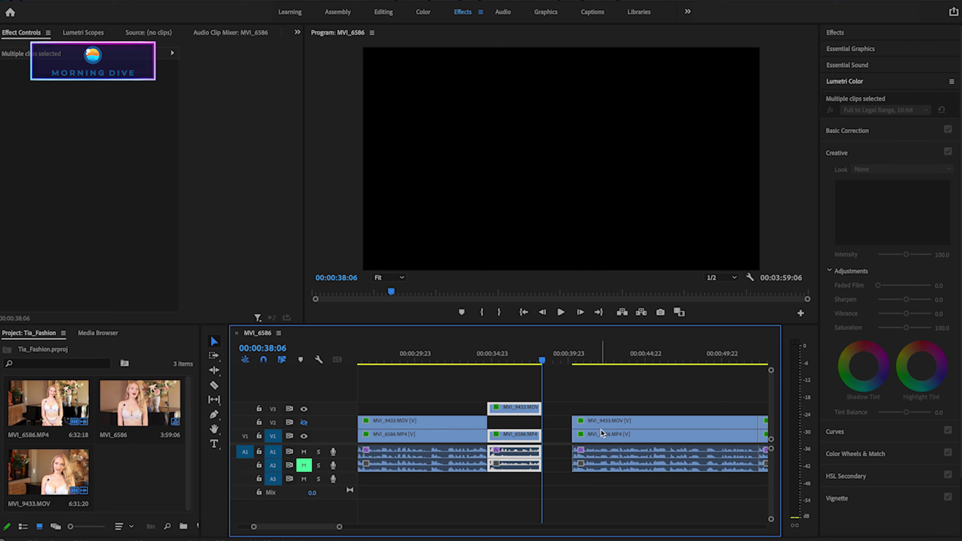
# Snap the right-hand linked clips left to start at the playhead and play across the join
pyautogui.click(622, 461)
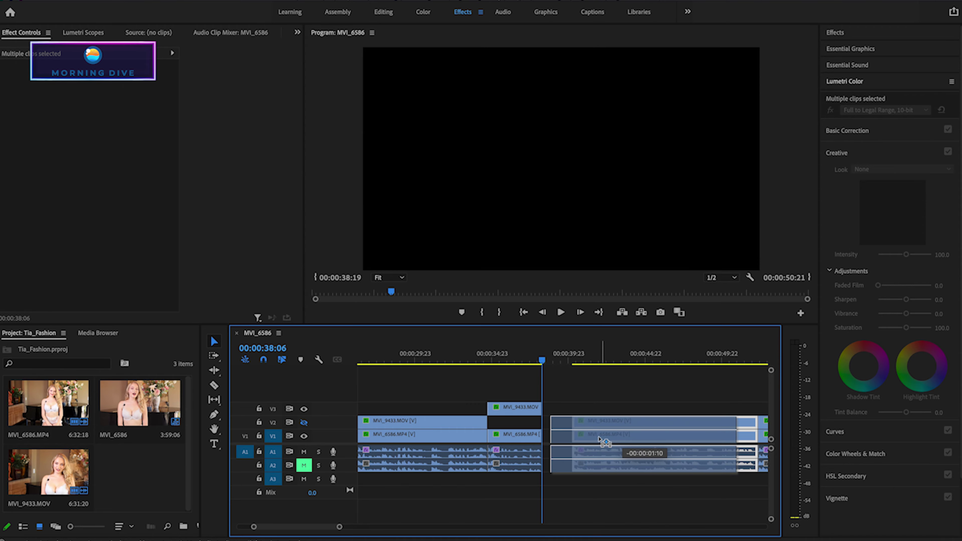
pyautogui.moveTo(623, 440); pyautogui.dragTo(593, 439)
pyautogui.click(535, 362)
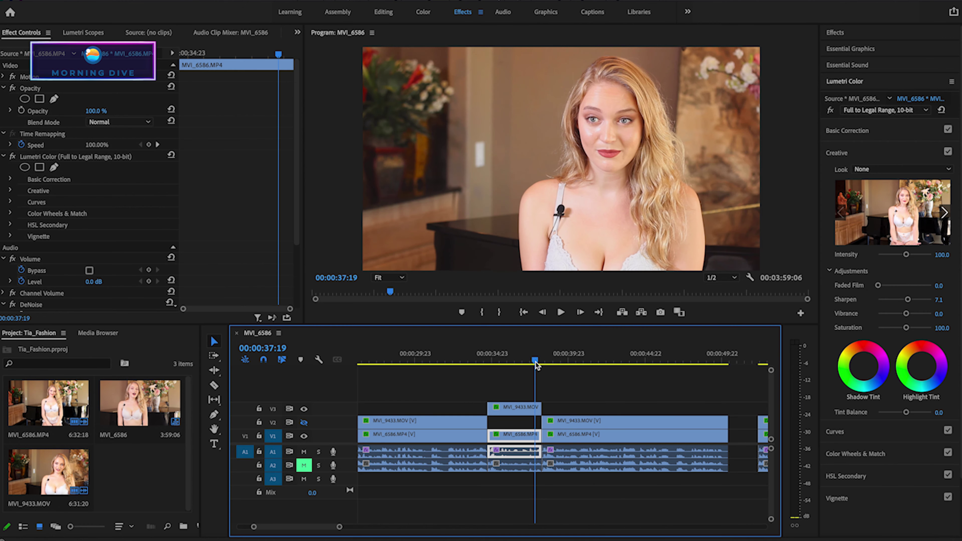
pyautogui.press('space')
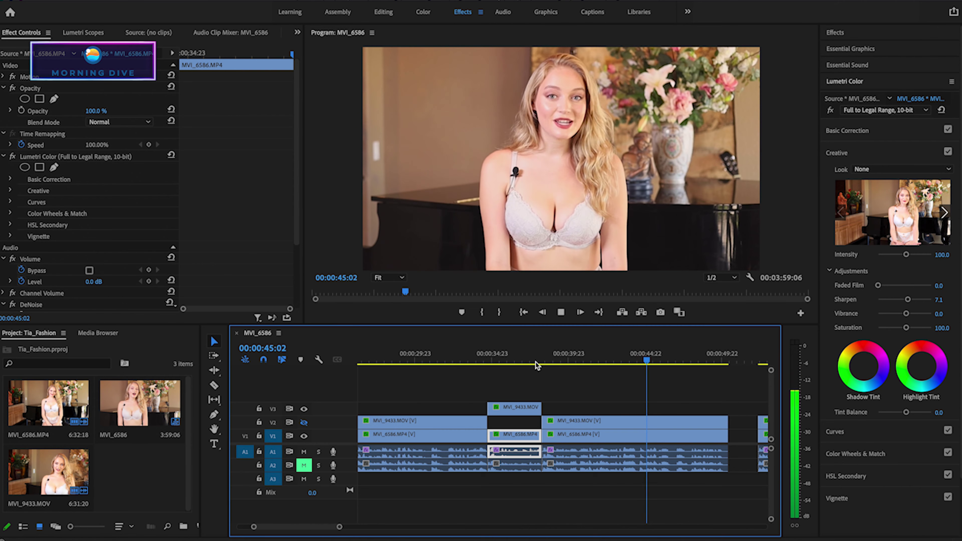
# Razor-cut the V2, V1 and audio clips at 44:09 and again a few frames later
pyautogui.press('space')
pyautogui.press('d')
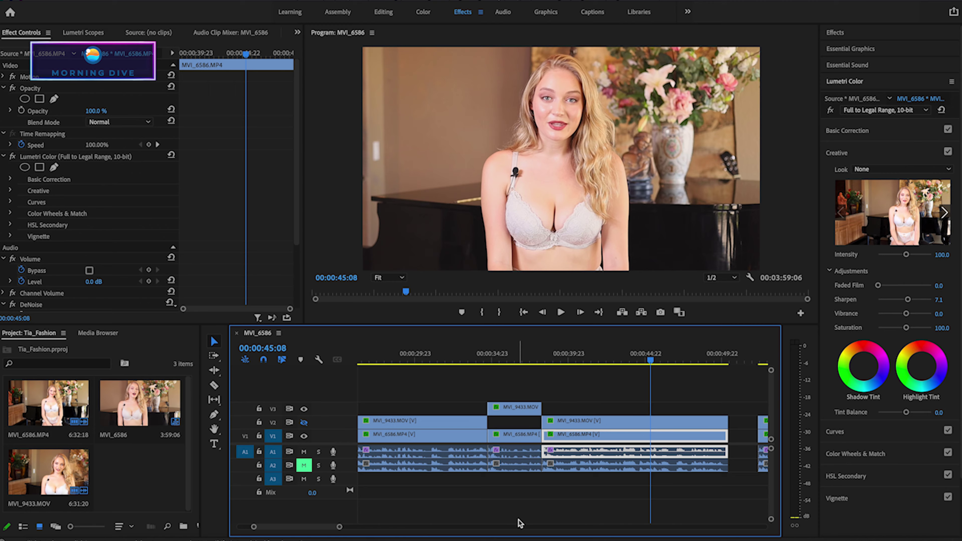
pyautogui.moveTo(338, 528); pyautogui.dragTo(321, 526)
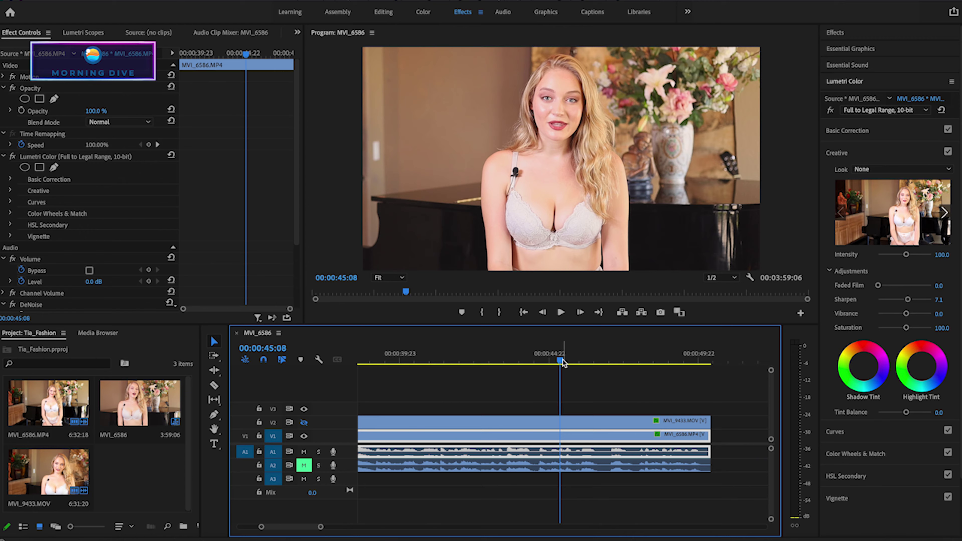
pyautogui.moveTo(563, 363); pyautogui.dragTo(532, 360)
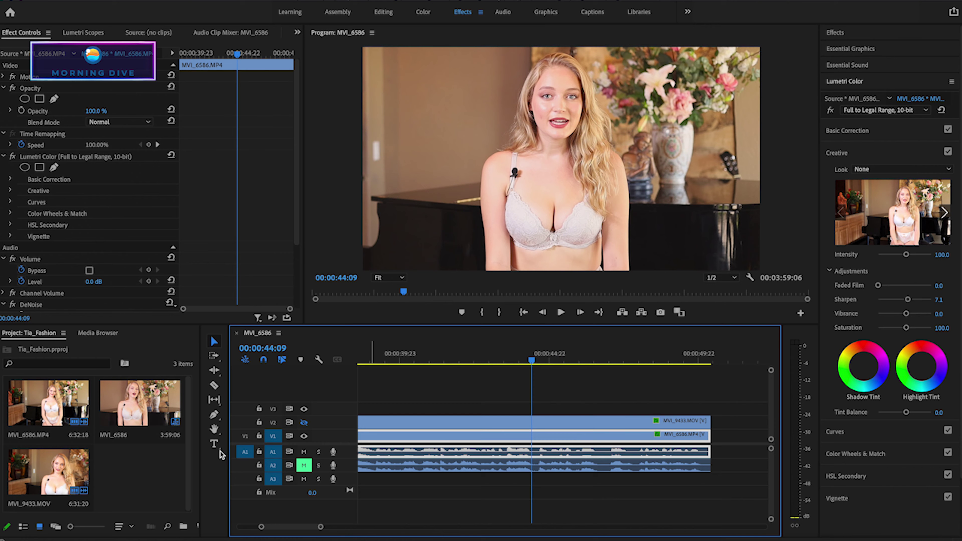
pyautogui.click(214, 385)
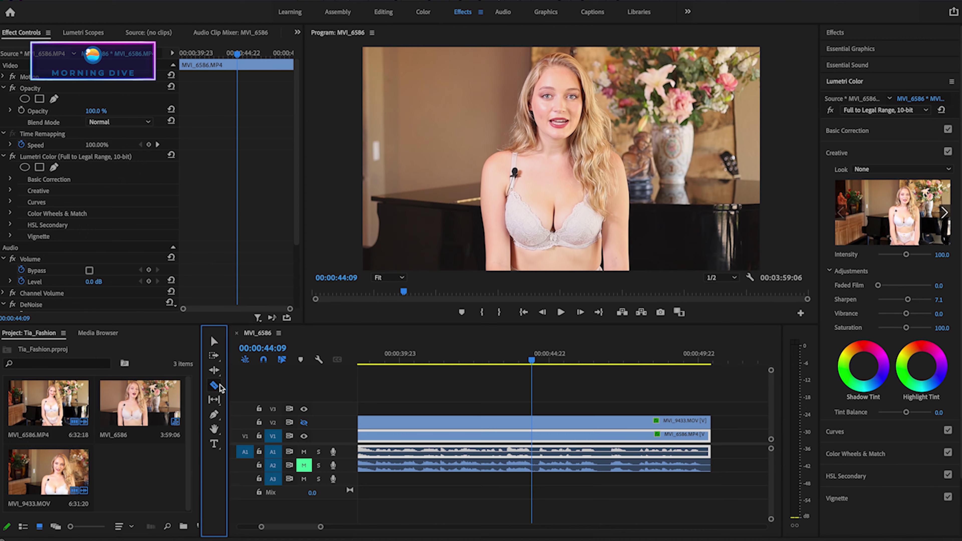
pyautogui.click(535, 421)
pyautogui.click(537, 435)
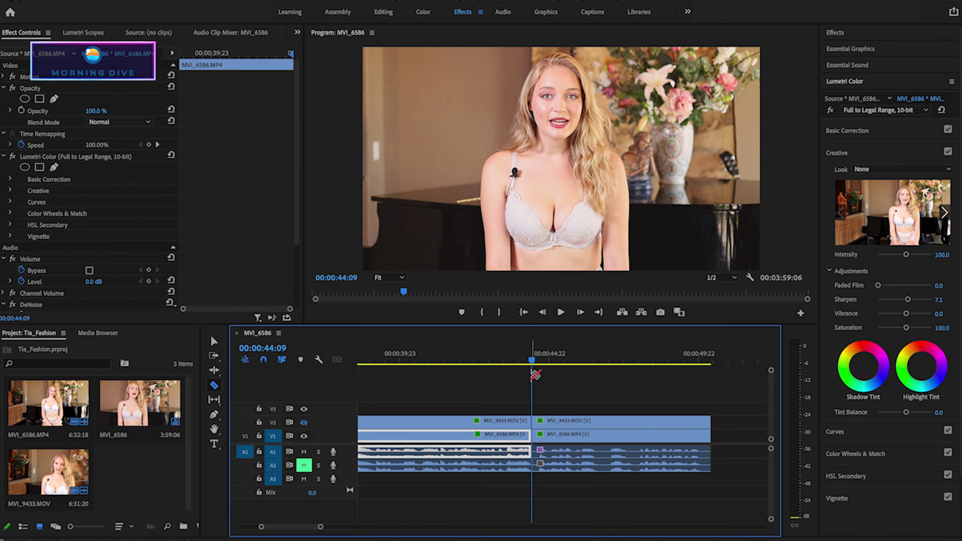
pyautogui.moveTo(530, 360); pyautogui.dragTo(537, 362)
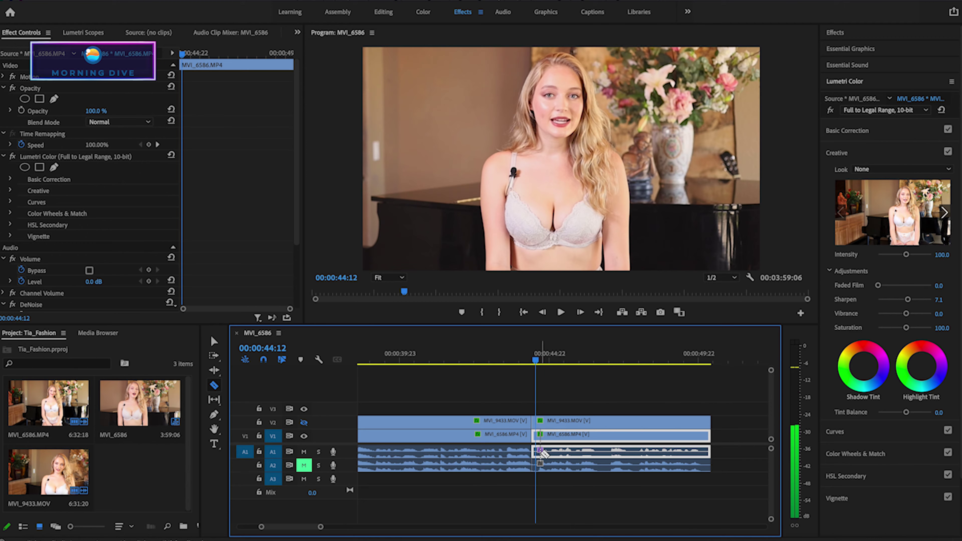
pyautogui.click(540, 436)
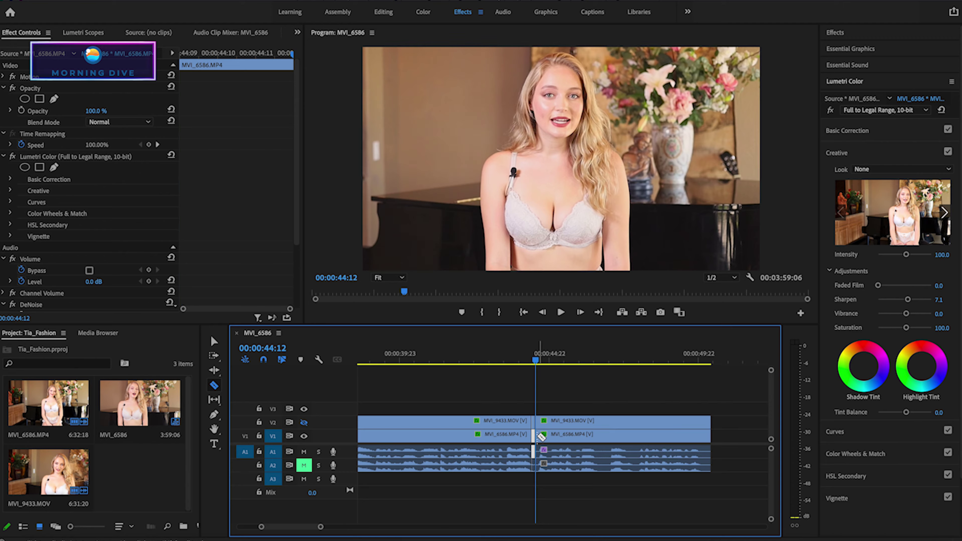
# Delete the short piece between the cuts and trim the next clip's start to the playhead
pyautogui.click(215, 341)
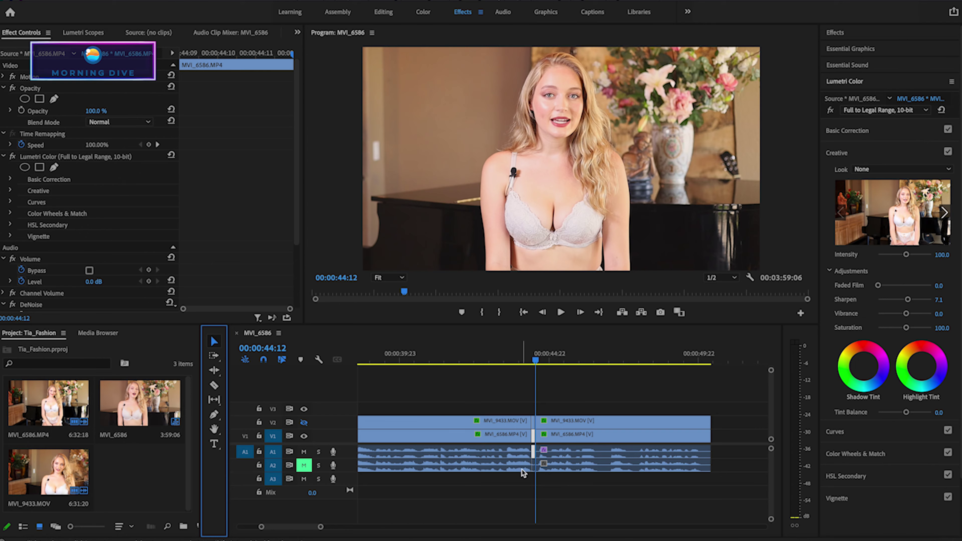
pyautogui.click(532, 484)
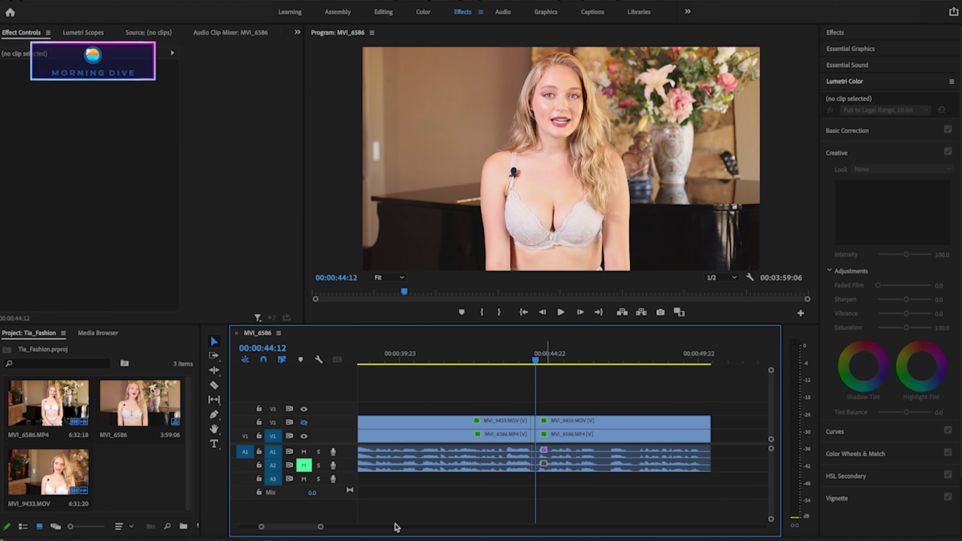
pyautogui.moveTo(321, 527); pyautogui.dragTo(309, 526)
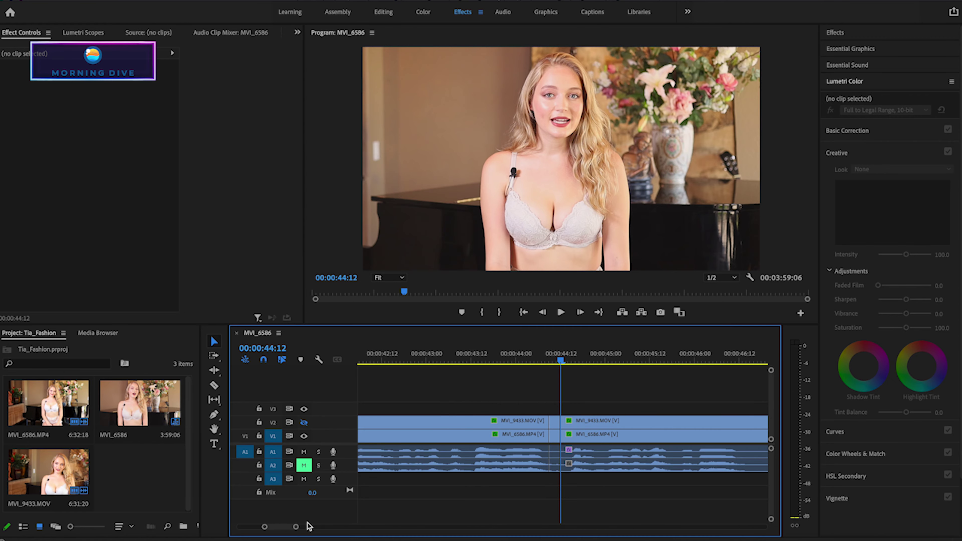
pyautogui.moveTo(553, 475); pyautogui.dragTo(553, 420)
pyautogui.press('Delete')
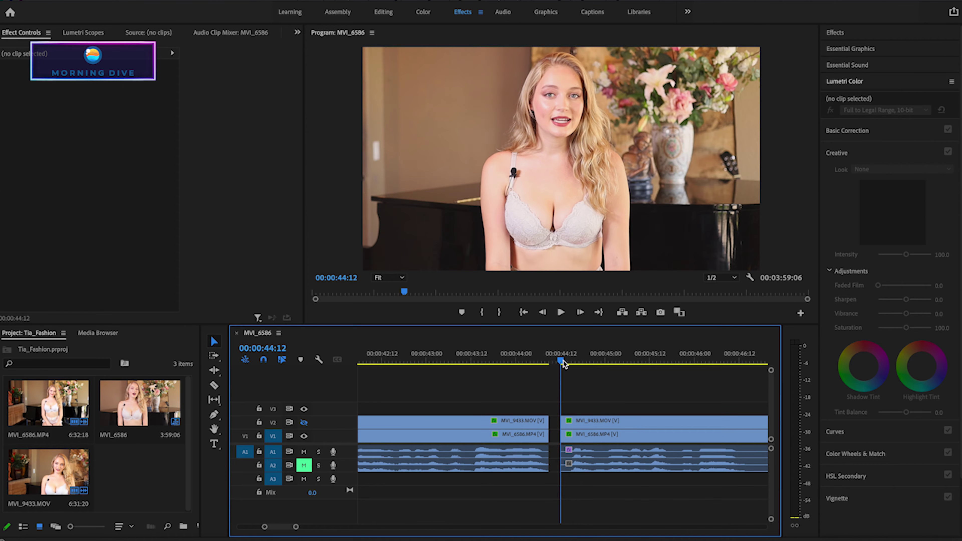
pyautogui.moveTo(557, 359); pyautogui.dragTo(566, 360)
pyautogui.moveTo(595, 410); pyautogui.dragTo(598, 467)
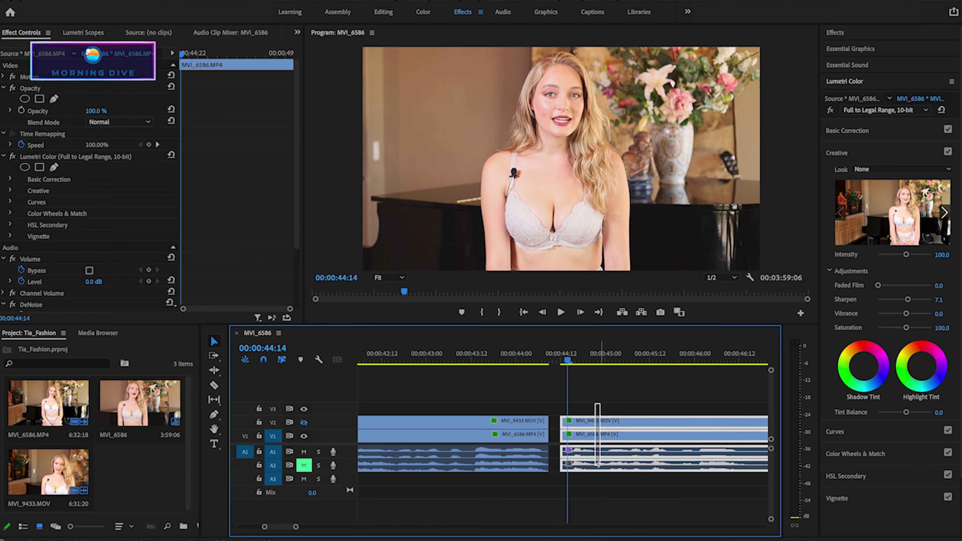
pyautogui.moveTo(564, 431); pyautogui.dragTo(599, 408)
# Close the gap against the previous clip and play back from 43:20 to 48:02
pyautogui.click(599, 402)
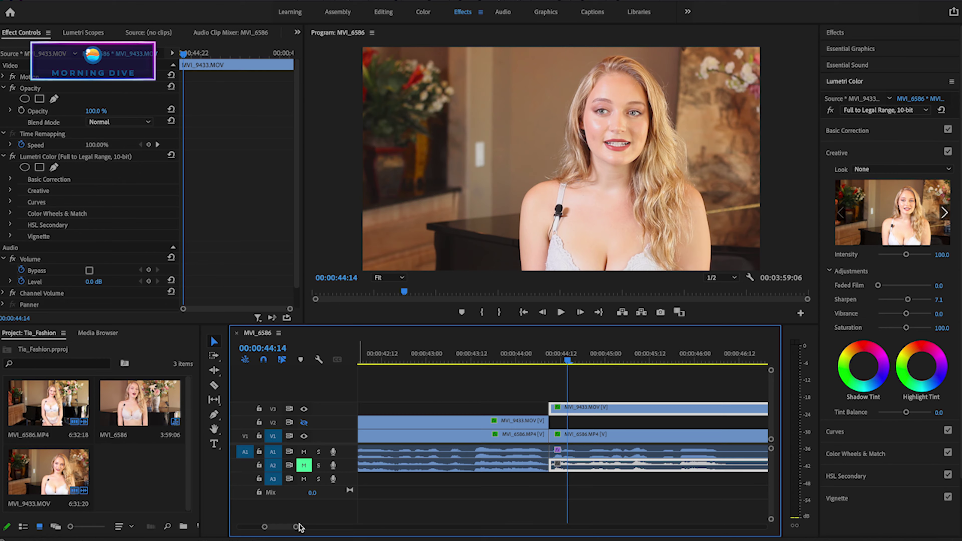
pyautogui.moveTo(297, 527); pyautogui.dragTo(326, 527)
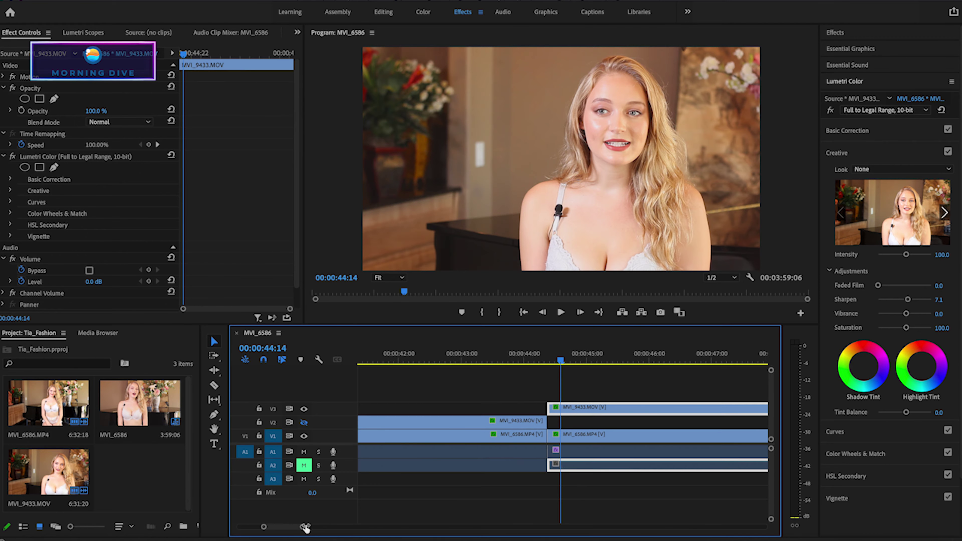
pyautogui.click(509, 360)
pyautogui.press('space')
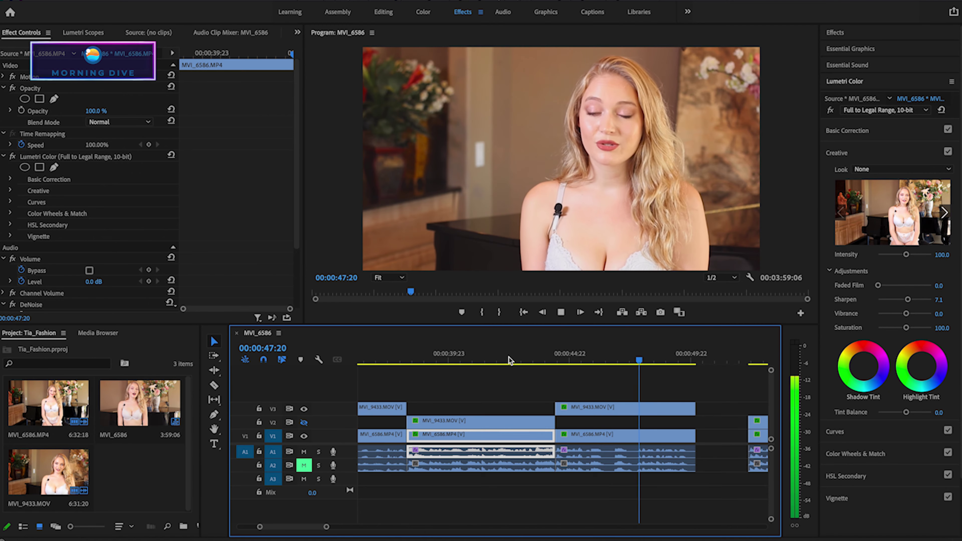
pyautogui.press('space')
pyautogui.press('d')
# Razor-cut V3 MVI_9433 and V1 with audio at 46:09, and V1 again at 47:18
pyautogui.moveTo(639, 358); pyautogui.dragTo(605, 358)
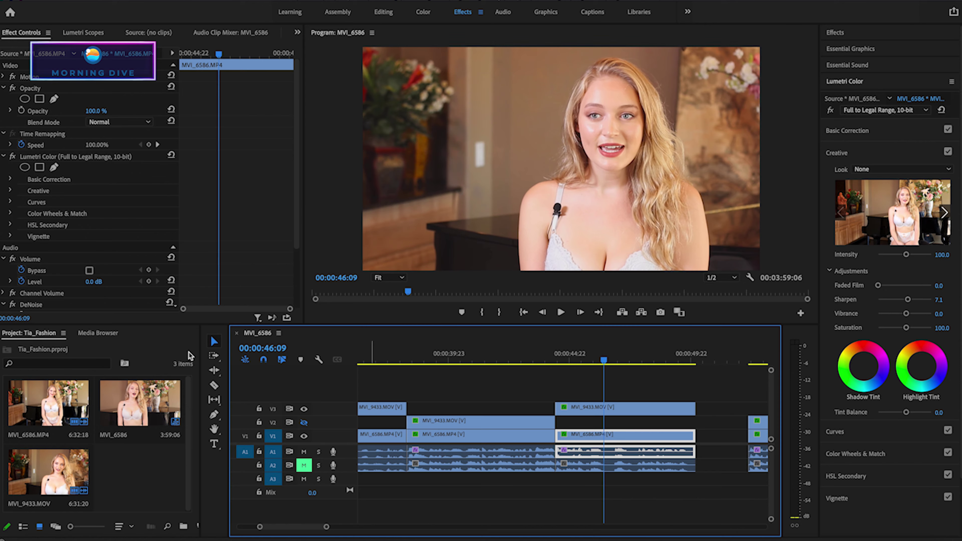
pyautogui.click(215, 385)
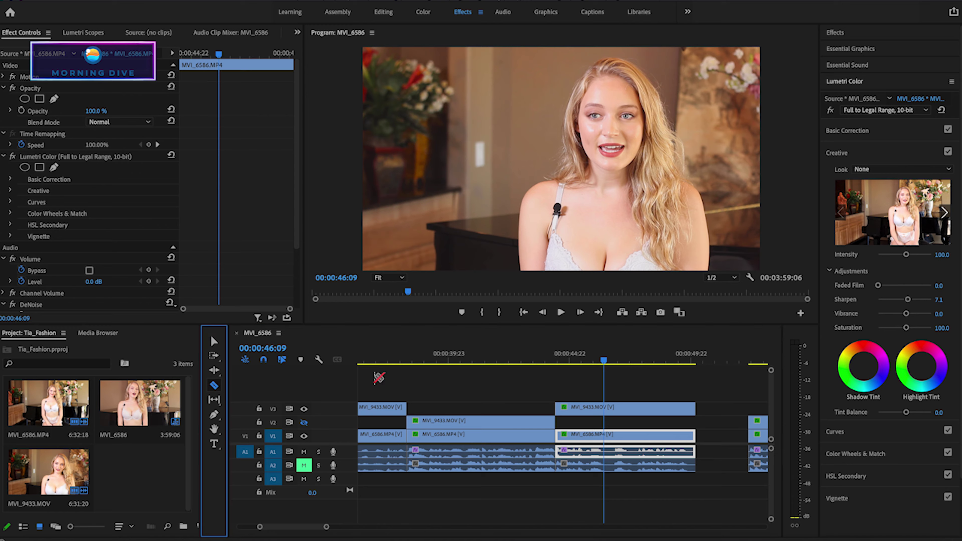
pyautogui.click(605, 408)
pyautogui.click(606, 433)
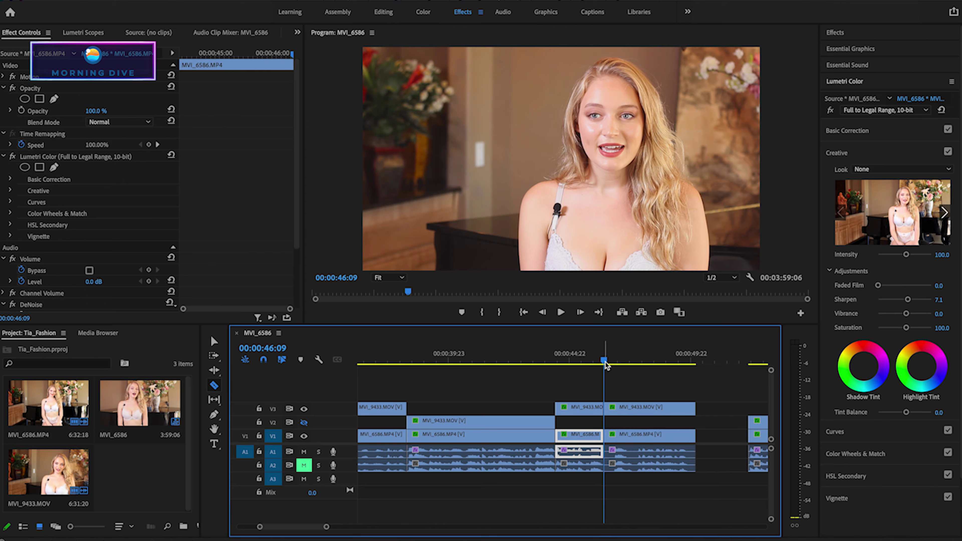
pyautogui.moveTo(605, 360); pyautogui.dragTo(639, 364)
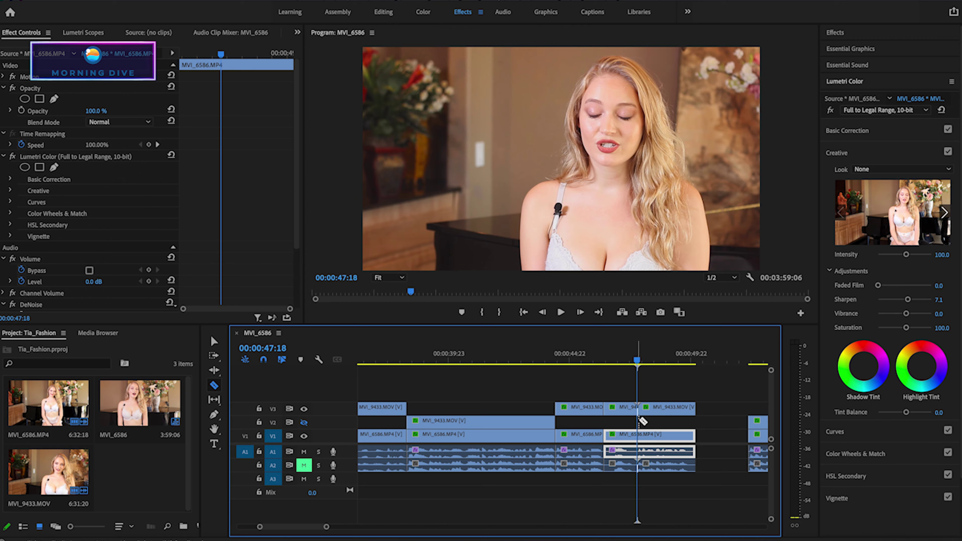
pyautogui.click(639, 434)
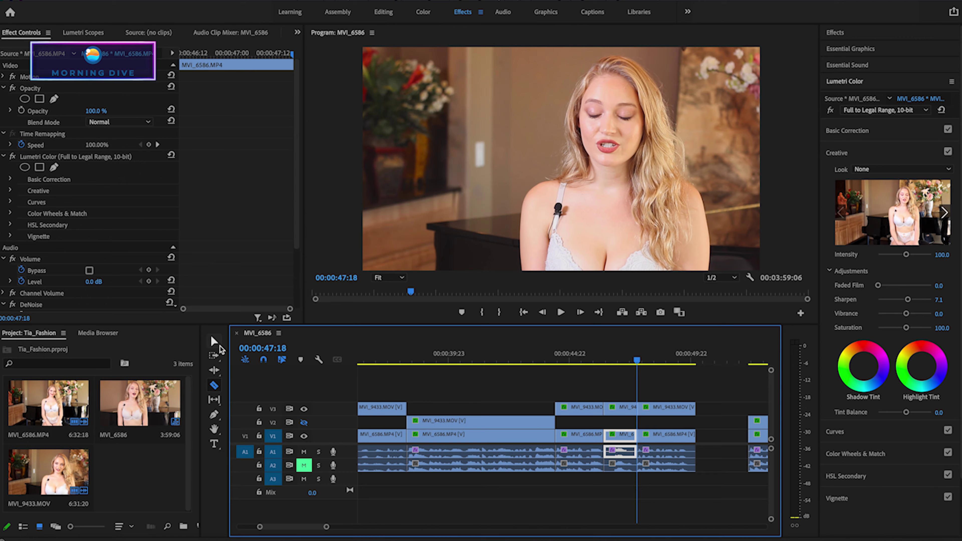
# Delete the piece between the cuts and drag the later clips left into the gap onto V2
pyautogui.click(214, 342)
pyautogui.moveTo(621, 480); pyautogui.dragTo(617, 393)
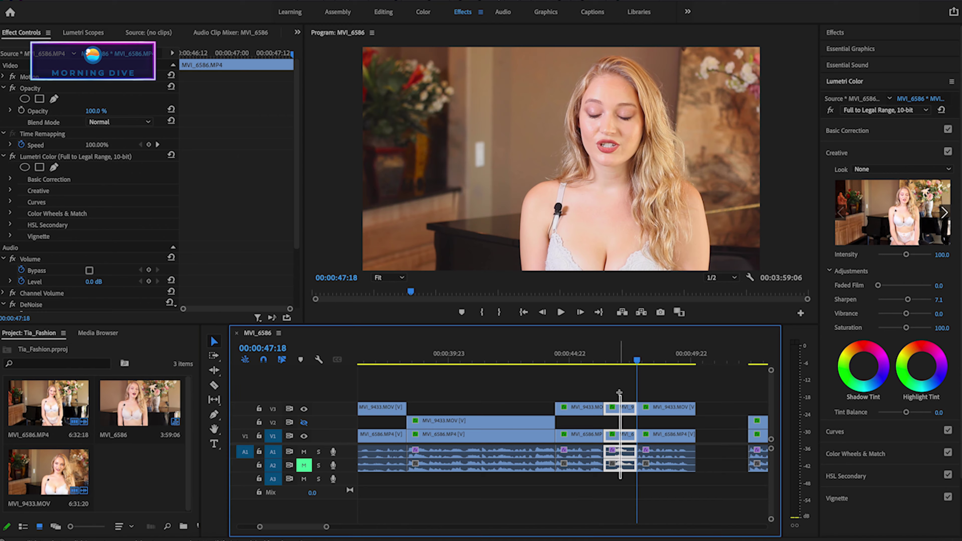
pyautogui.press('Delete')
pyautogui.moveTo(693, 509)
pyautogui.mouseDown()
pyautogui.moveTo(682, 398)
pyautogui.moveTo(651, 404)
pyautogui.mouseUp()
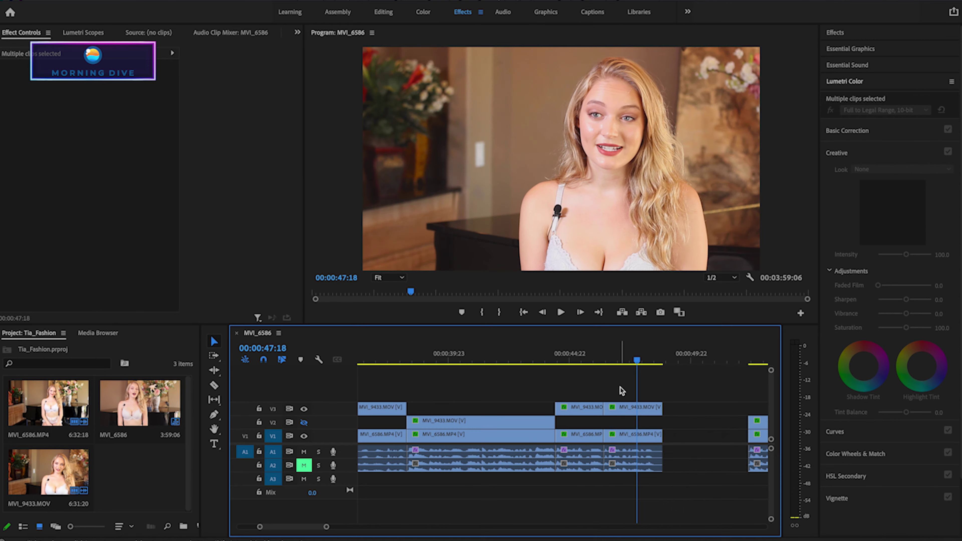
pyautogui.moveTo(658, 407); pyautogui.dragTo(630, 428)
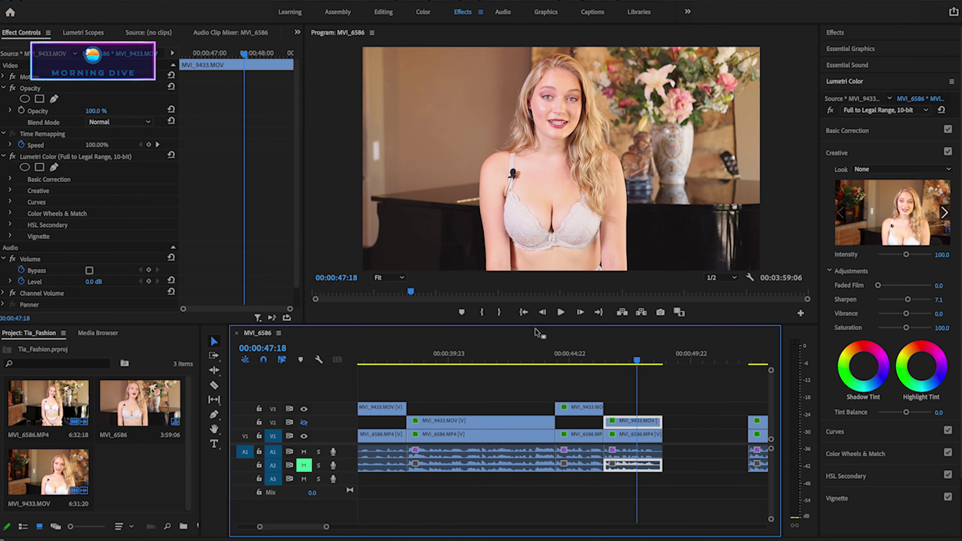
pyautogui.click(537, 353)
pyautogui.press('space')
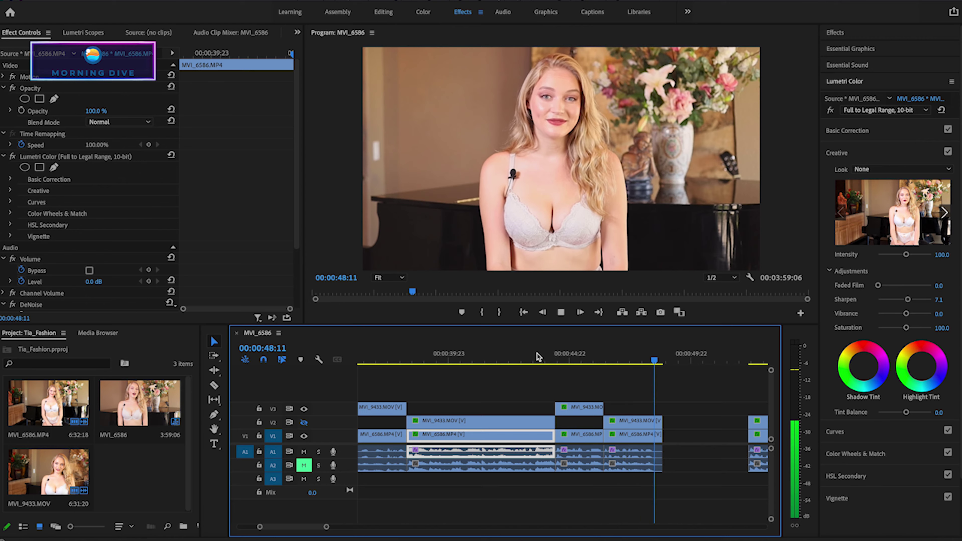
pyautogui.press('space')
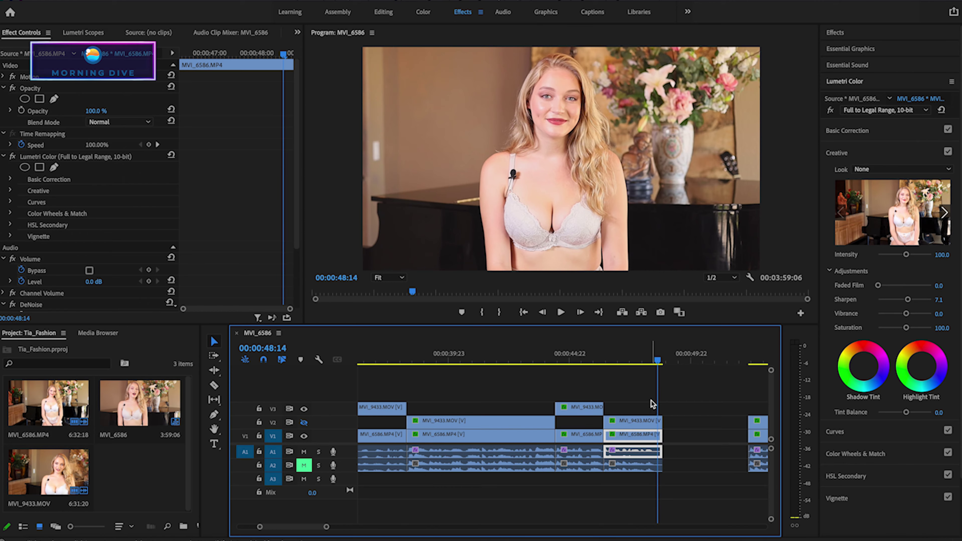
pyautogui.press('Left')
pyautogui.press('Left')
pyautogui.press('Left')
pyautogui.moveTo(637, 405)
pyautogui.mouseDown()
pyautogui.moveTo(660, 479)
pyautogui.moveTo(651, 454)
pyautogui.mouseUp()
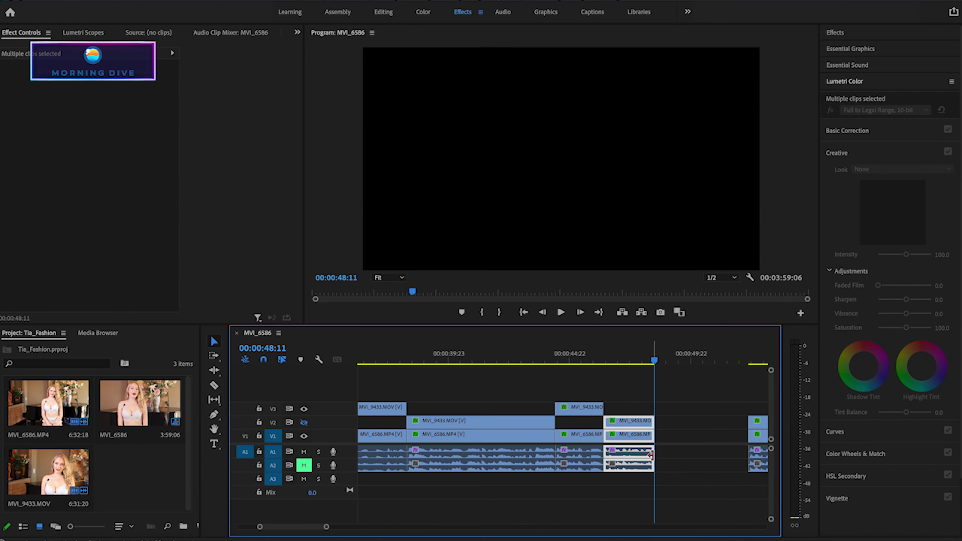
pyautogui.scroll(-3, 699, 491)
pyautogui.click(682, 415)
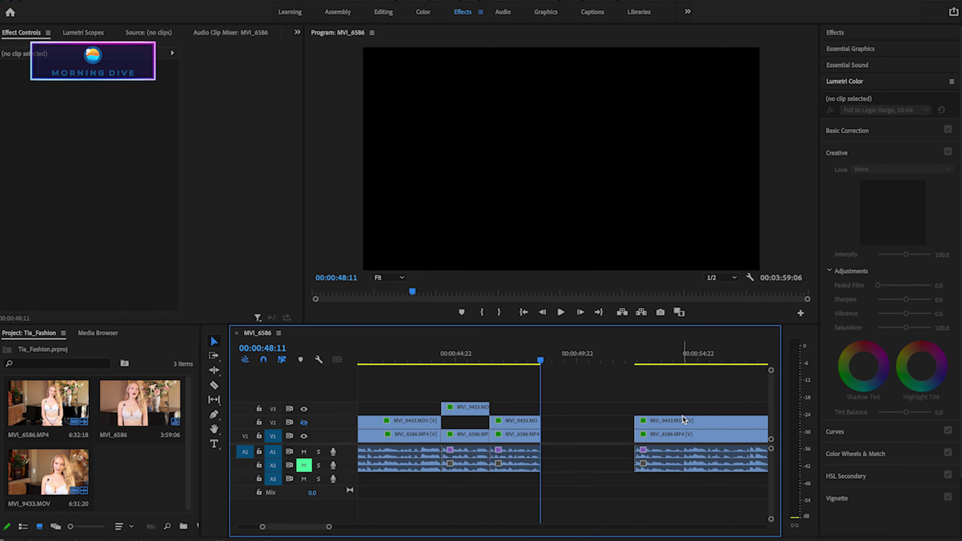
pyautogui.moveTo(695, 479)
pyautogui.mouseDown()
pyautogui.moveTo(674, 398)
pyautogui.moveTo(596, 426)
pyautogui.moveTo(579, 408)
pyautogui.mouseUp()
pyautogui.click(597, 383)
pyautogui.click(514, 361)
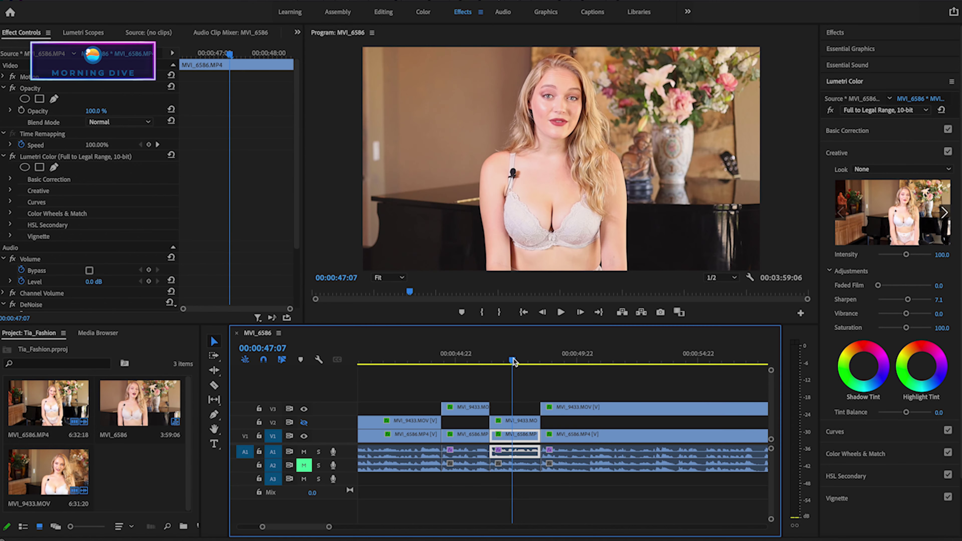
pyautogui.press('space')
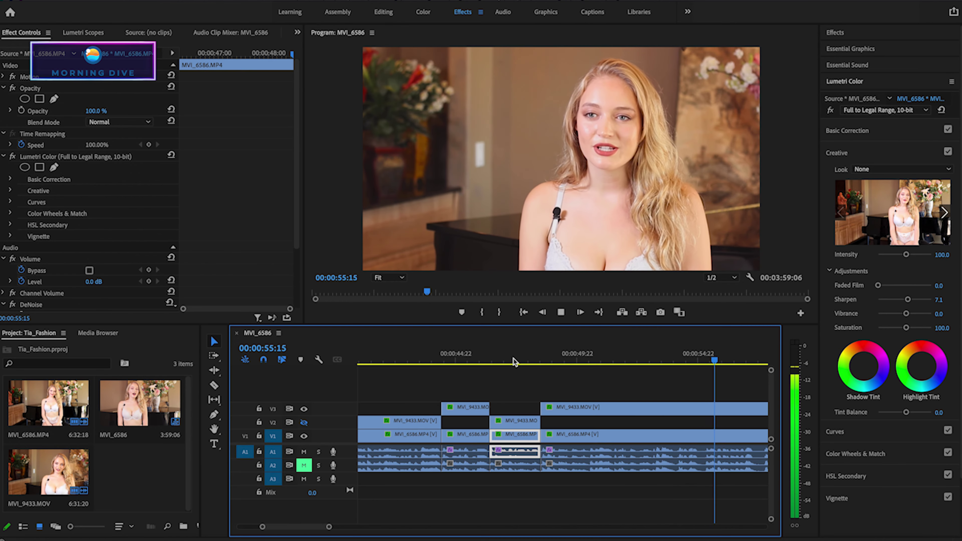
pyautogui.press('space')
# Review the passage and razor-cut the V3 and V1/audio clips at 00:00:54:23
pyautogui.scroll(-5, 498, 427)
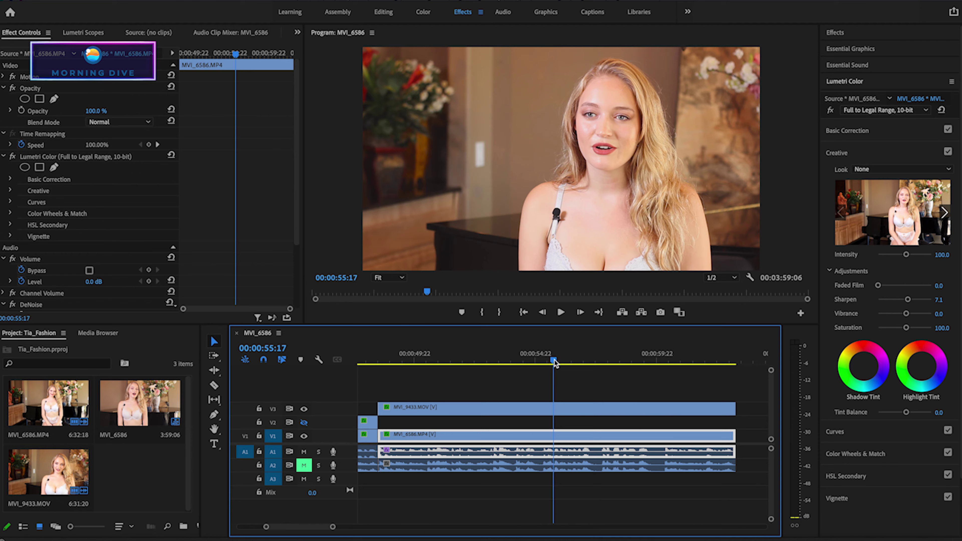
pyautogui.moveTo(554, 363); pyautogui.dragTo(541, 363)
pyautogui.press('space')
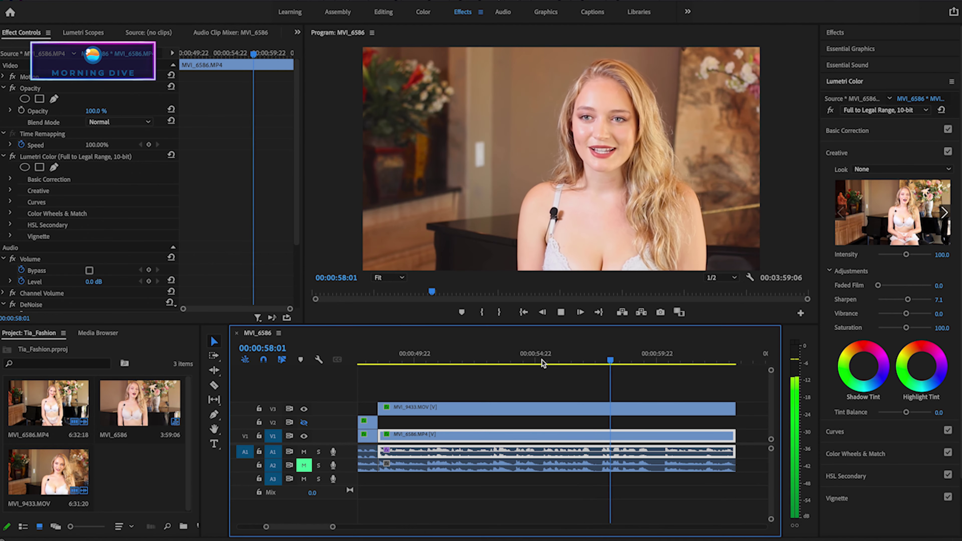
pyautogui.press('space')
pyautogui.click(534, 358)
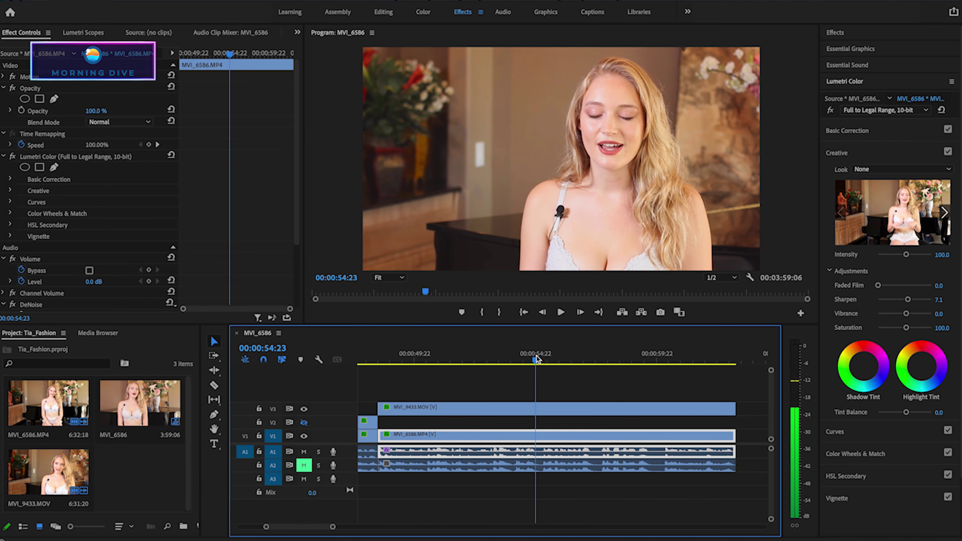
pyautogui.click(218, 385)
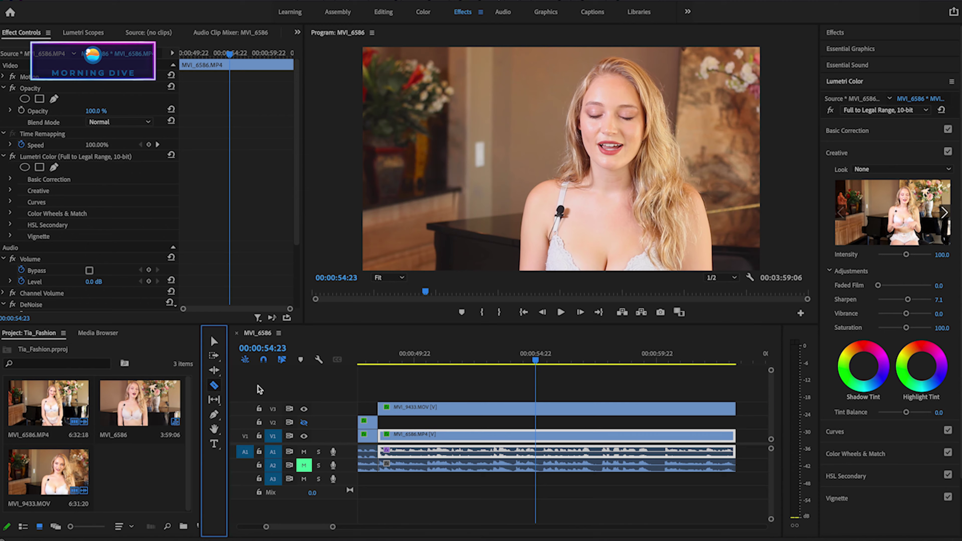
pyautogui.click(537, 404)
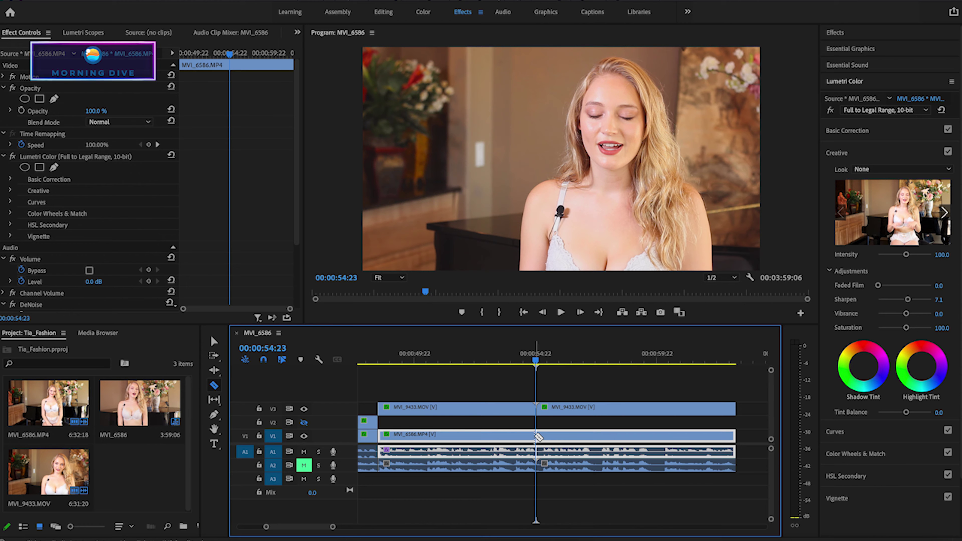
pyautogui.click(537, 436)
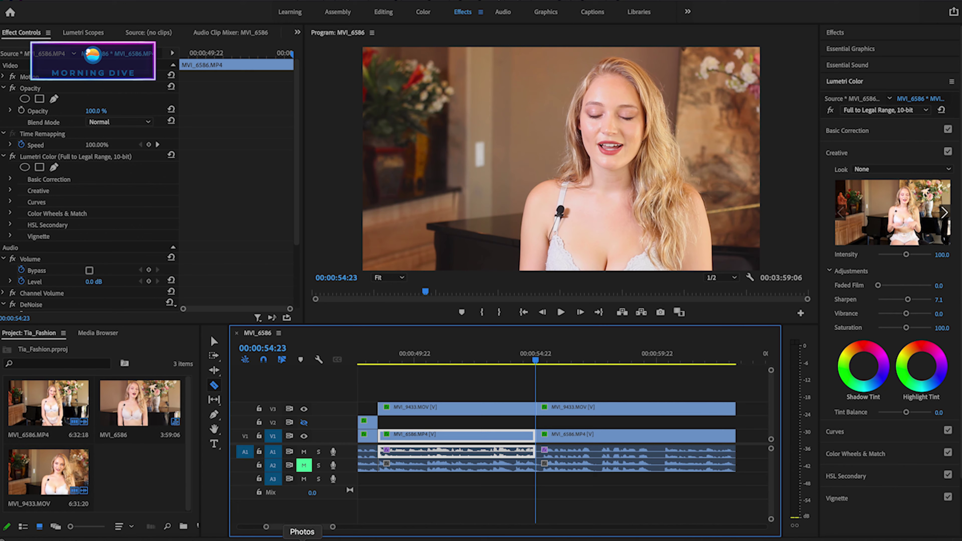
# Cut V3 and V1/audio again at 00:00:55:04, delete the piece between, and select the following clips
pyautogui.moveTo(334, 527); pyautogui.dragTo(321, 526)
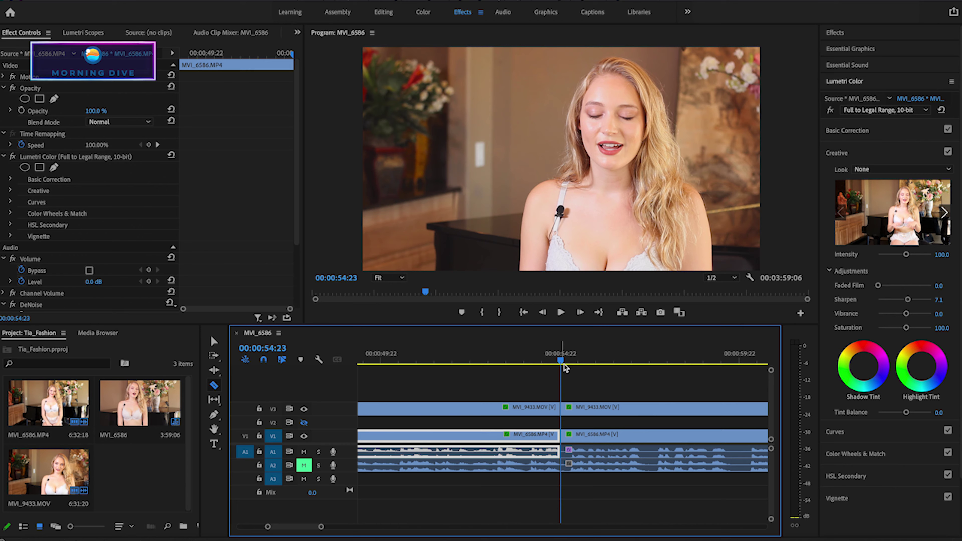
pyautogui.moveTo(560, 363); pyautogui.dragTo(570, 363)
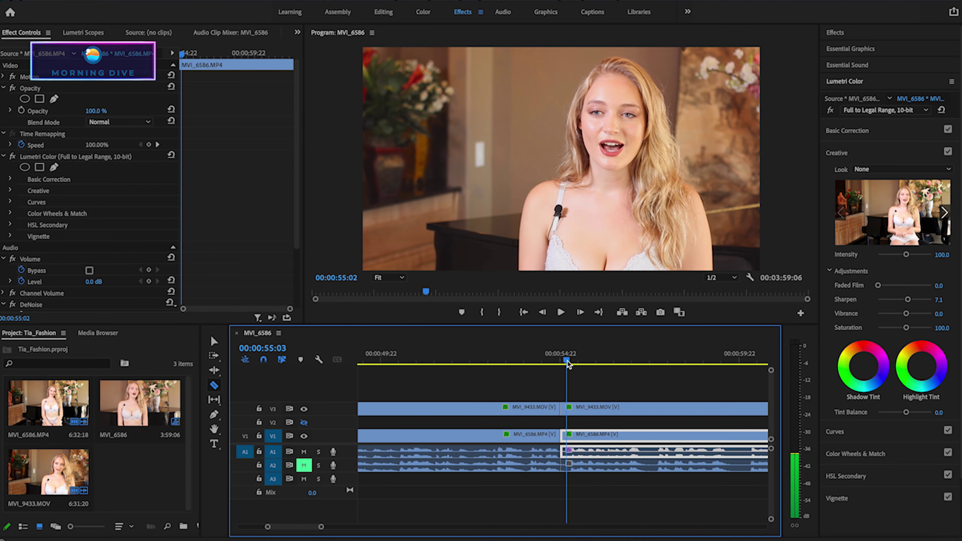
pyautogui.click(568, 411)
pyautogui.click(569, 434)
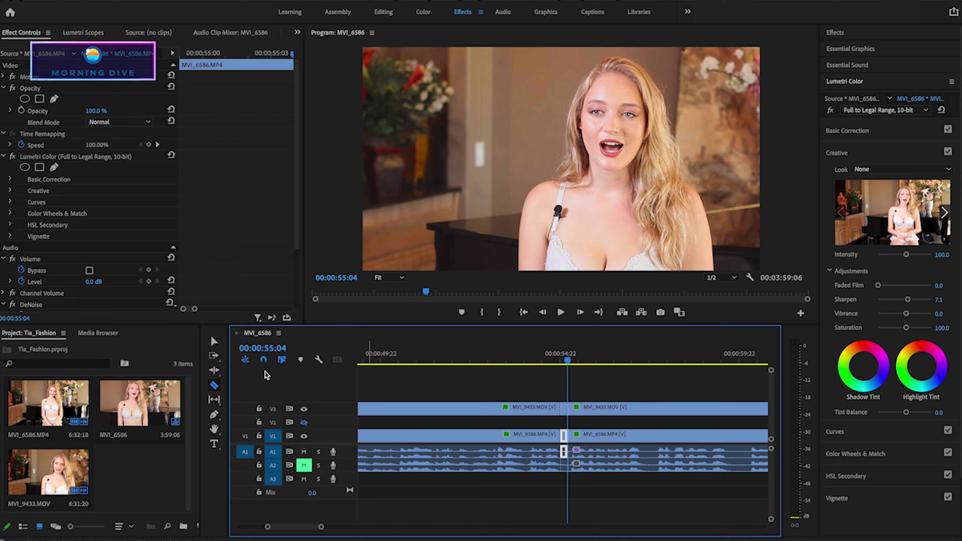
pyautogui.click(215, 342)
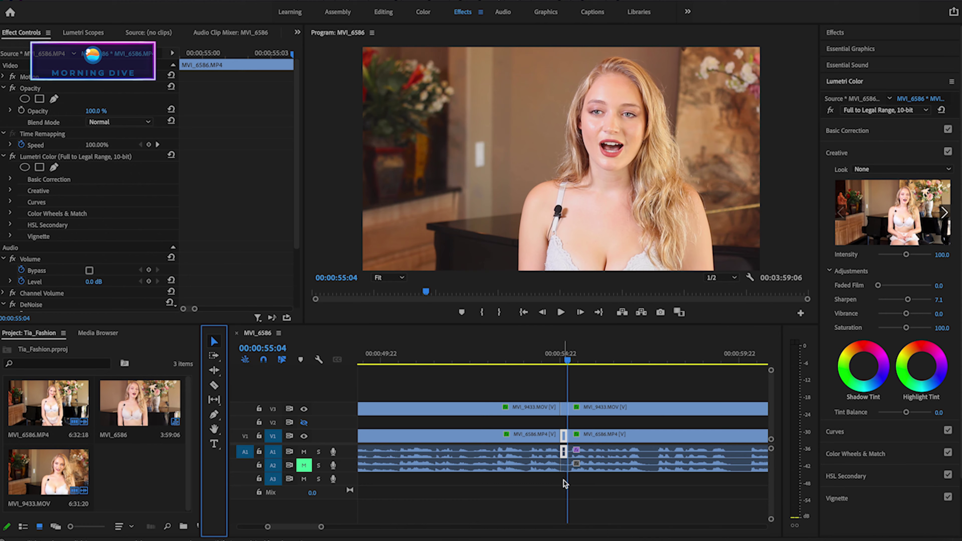
pyautogui.moveTo(564, 484); pyautogui.dragTo(563, 408)
pyautogui.press('Delete')
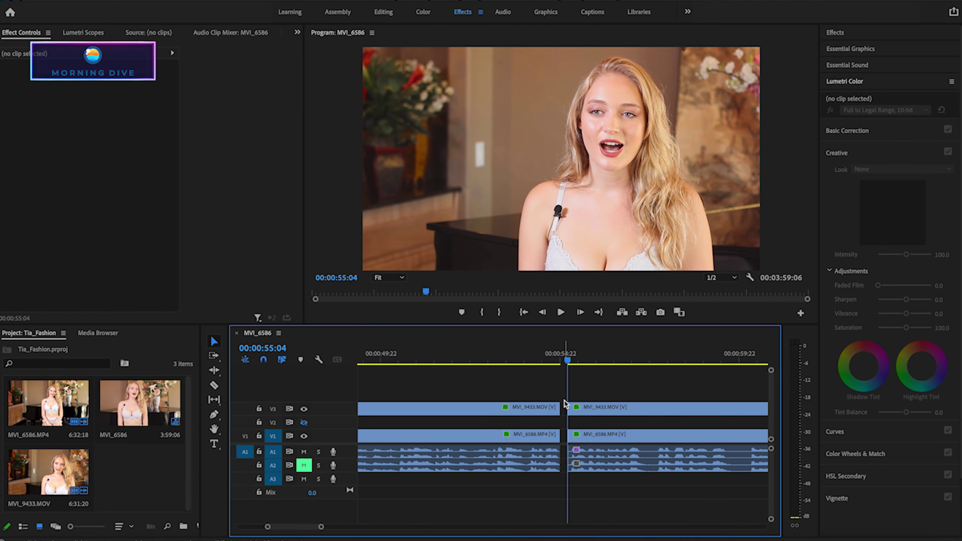
pyautogui.moveTo(602, 490)
pyautogui.mouseDown()
pyautogui.moveTo(594, 396)
pyautogui.moveTo(593, 425)
pyautogui.mouseUp()
# Razor-cut V2 and V1/audio at 00:00:57:00, and V1/audio again at 00:00:57:10
pyautogui.press('space')
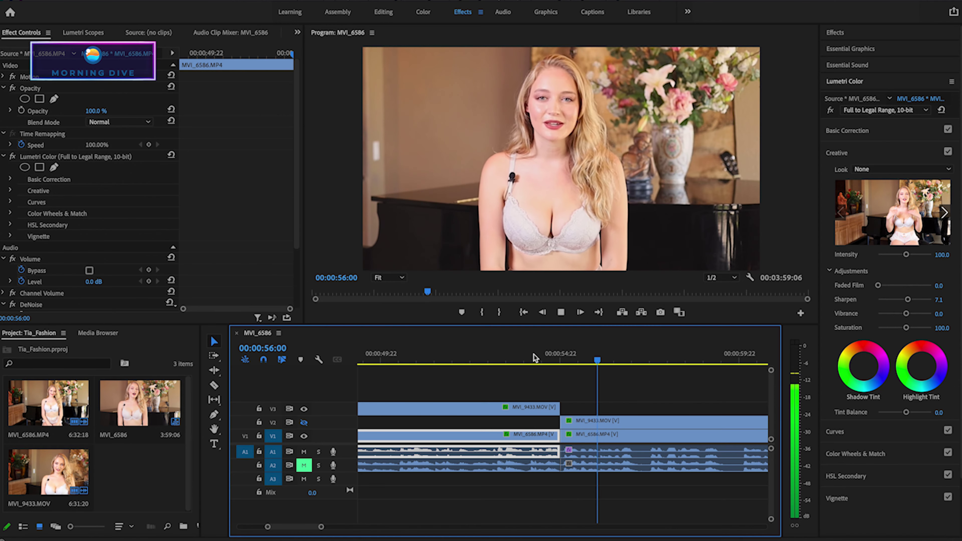
pyautogui.press('space')
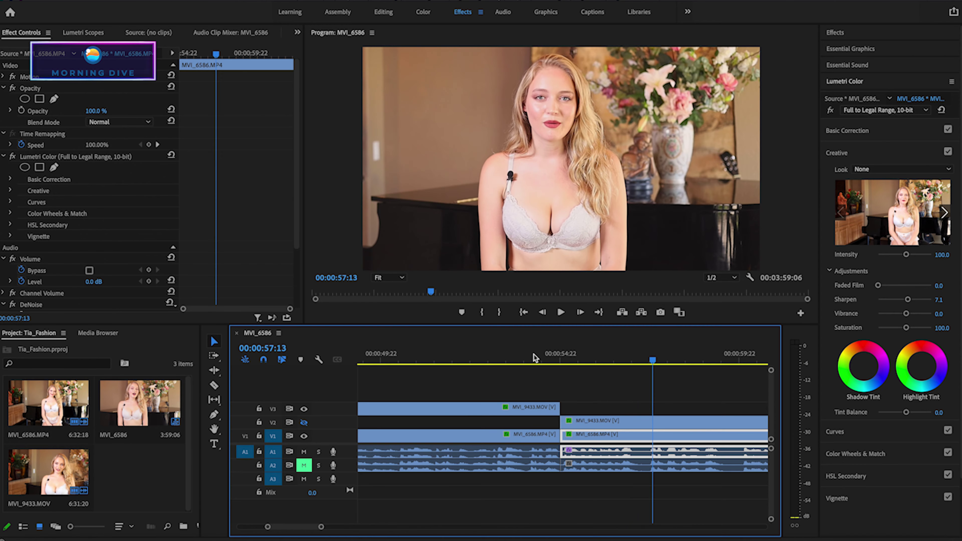
pyautogui.moveTo(653, 364); pyautogui.dragTo(635, 366)
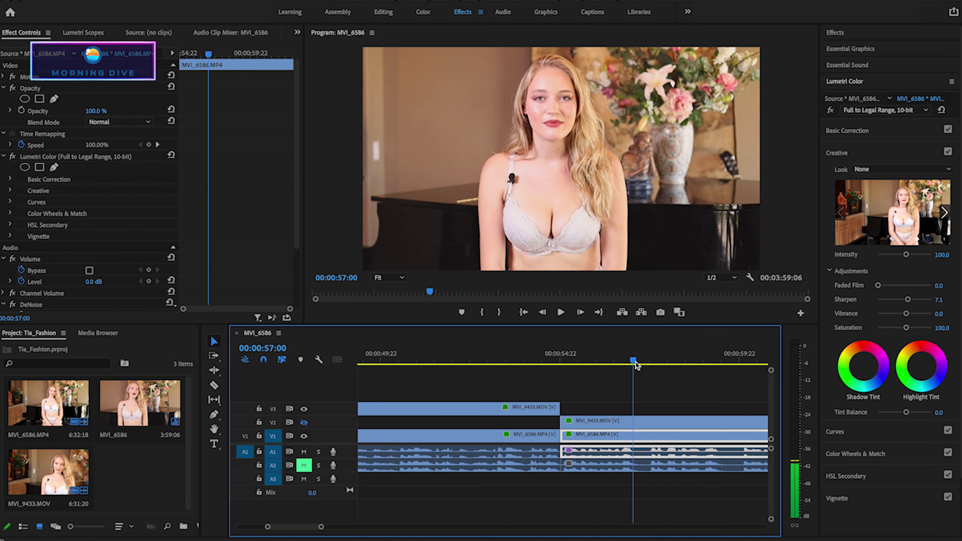
pyautogui.click(215, 386)
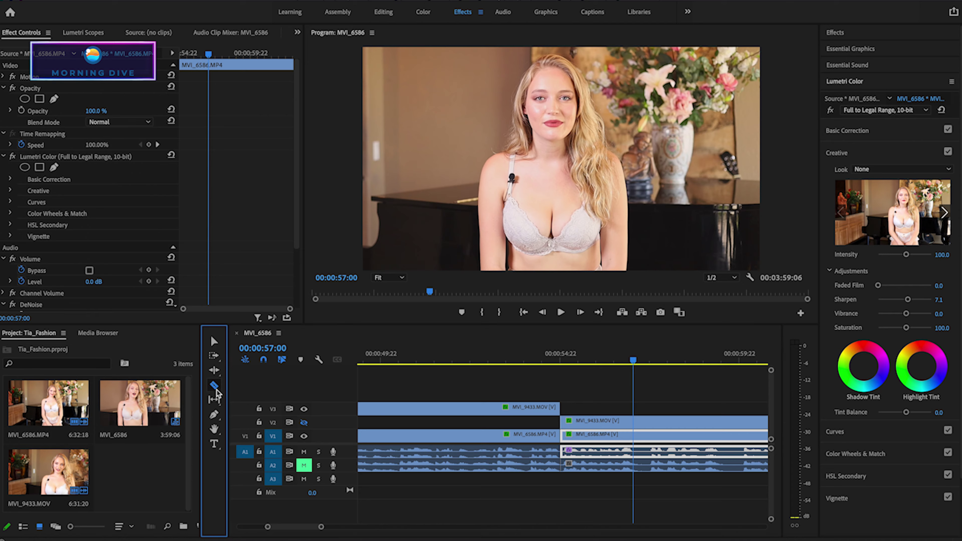
pyautogui.click(636, 421)
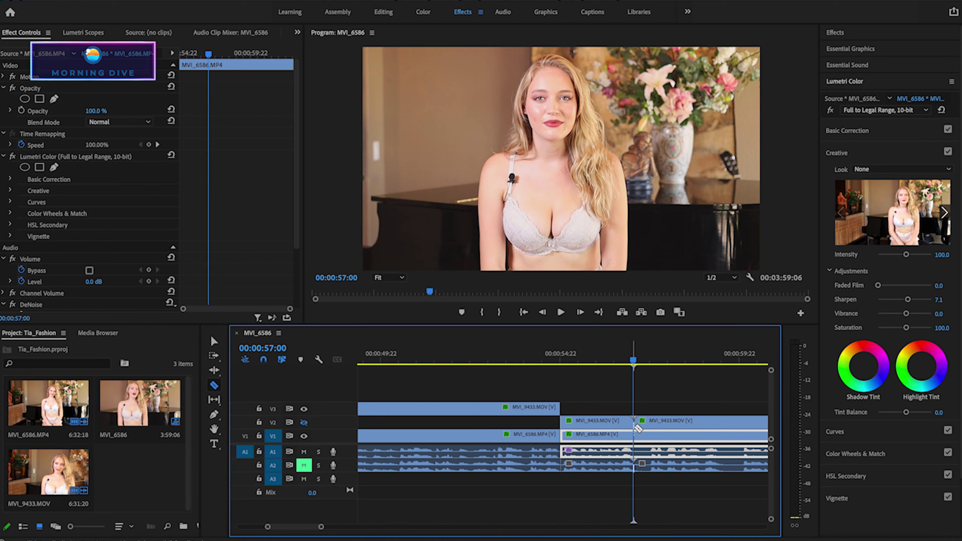
pyautogui.click(637, 436)
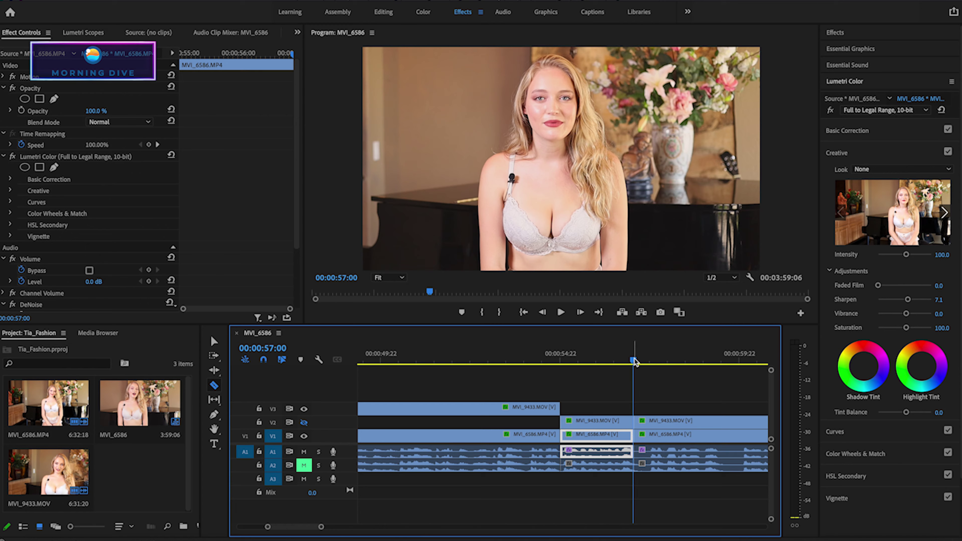
pyautogui.moveTo(640, 360); pyautogui.dragTo(647, 360)
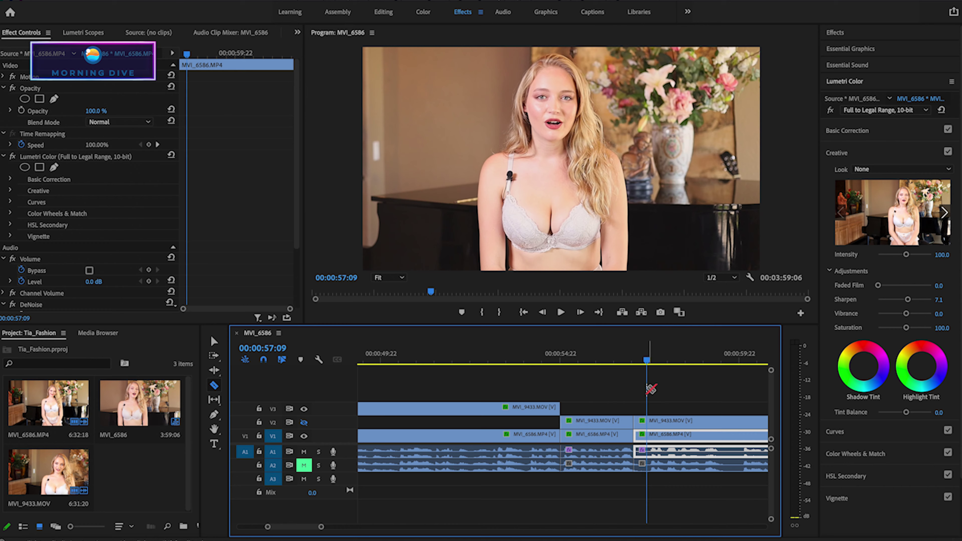
pyautogui.moveTo(647, 363); pyautogui.dragTo(649, 363)
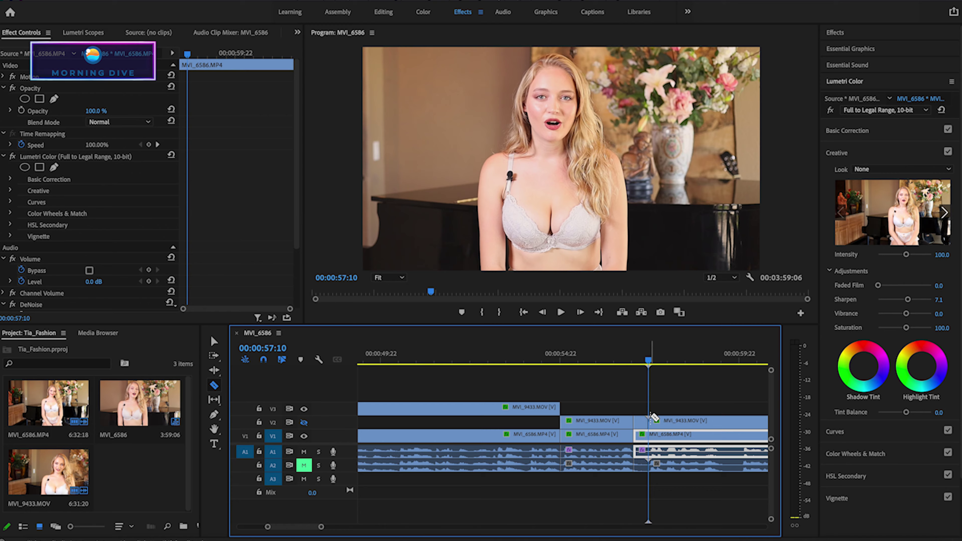
pyautogui.click(650, 434)
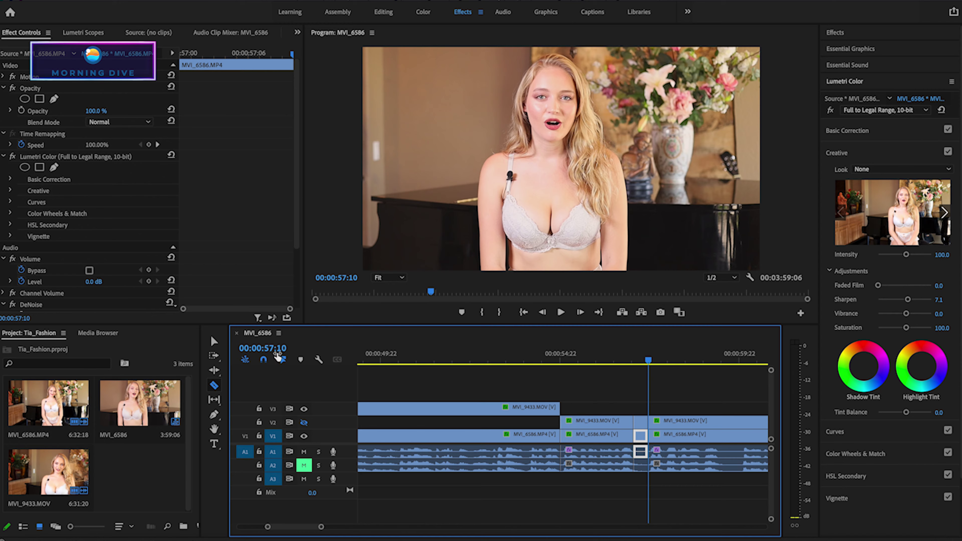
# Delete the short piece, shift the following clips left to close the gap, and review the angle switch
pyautogui.click(217, 342)
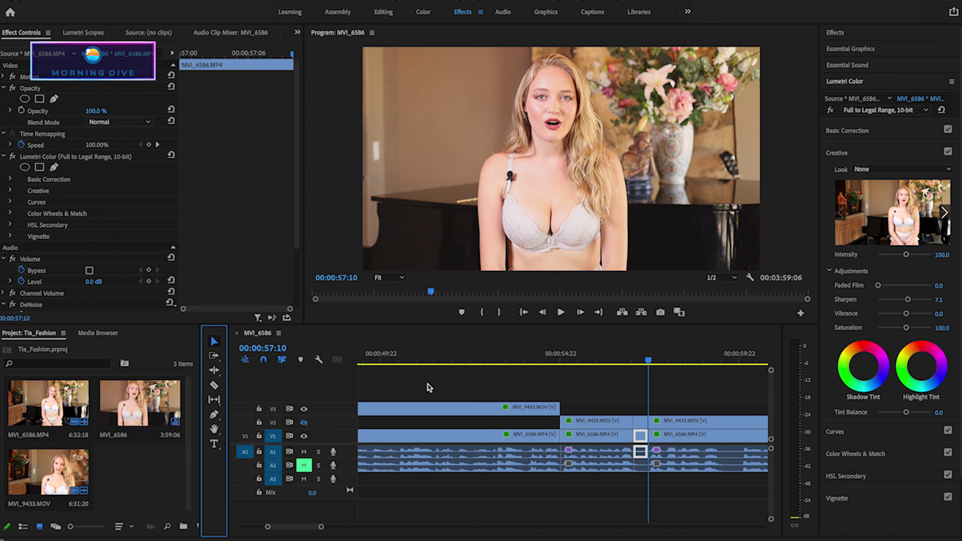
pyautogui.click(645, 479)
pyautogui.press('Delete')
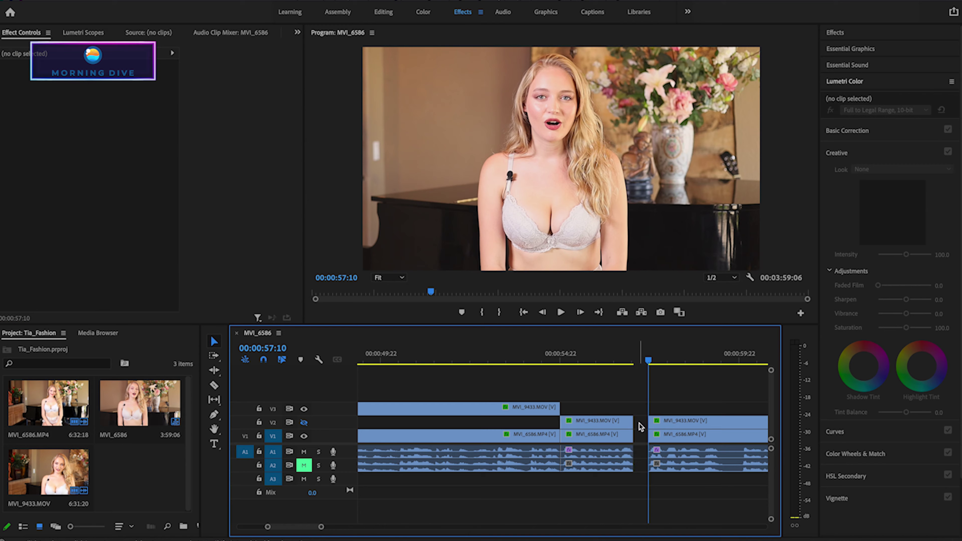
pyautogui.moveTo(689, 510)
pyautogui.mouseDown()
pyautogui.moveTo(676, 413)
pyautogui.moveTo(667, 425)
pyautogui.moveTo(676, 408)
pyautogui.mouseUp()
pyautogui.click(677, 396)
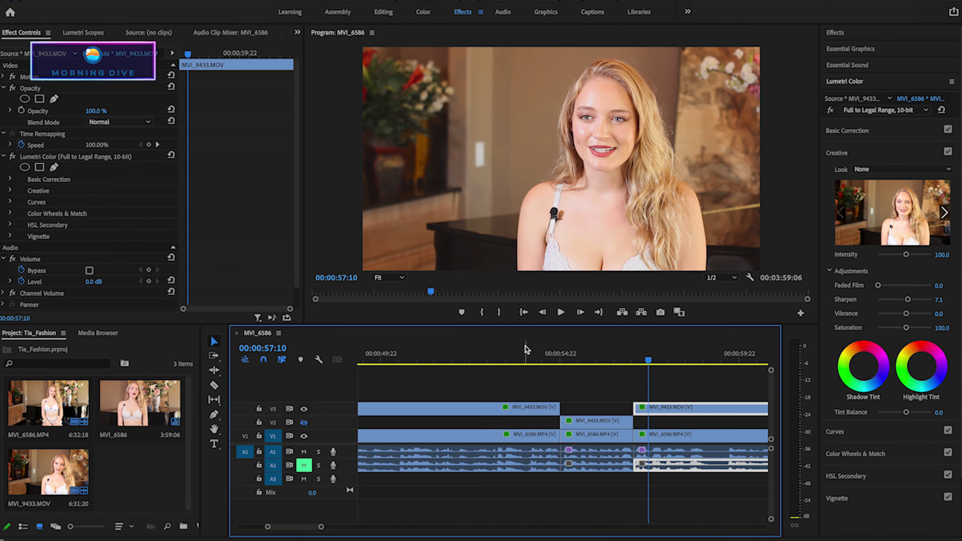
pyautogui.click(525, 348)
pyautogui.press('space')
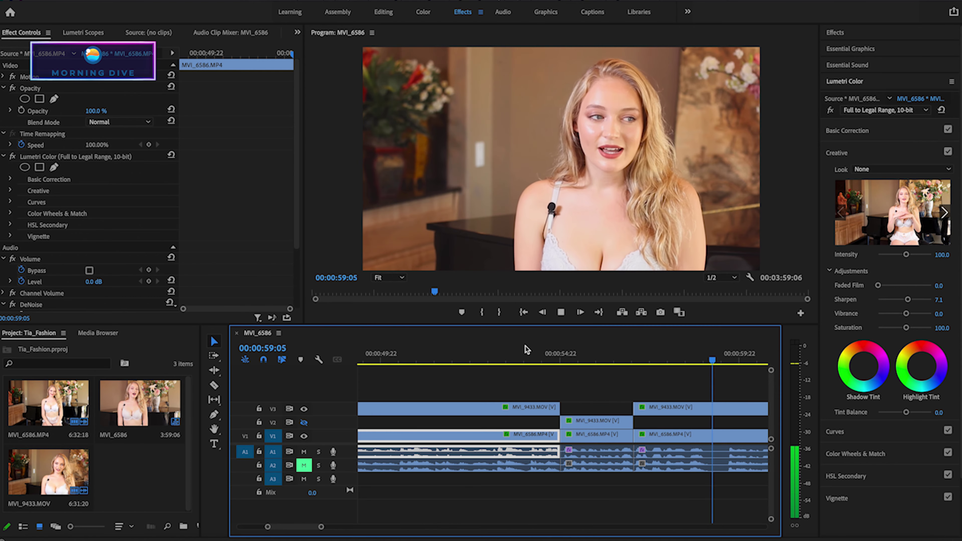
pyautogui.moveTo(526, 348); pyautogui.dragTo(554, 387)
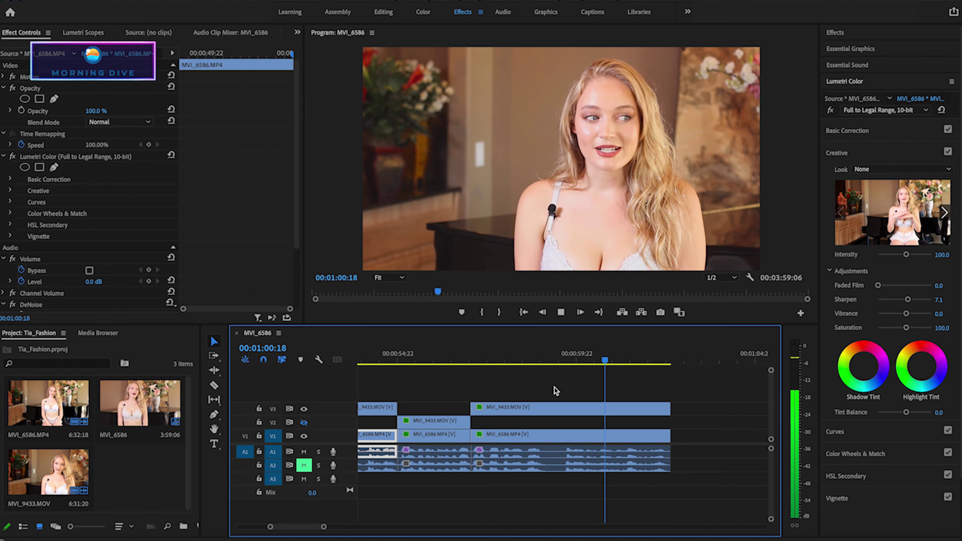
pyautogui.press('space')
# Razor-cut V3 and V1/audio at 00:00:58:12, and V1/audio again at 00:00:59:15
pyautogui.click(526, 360)
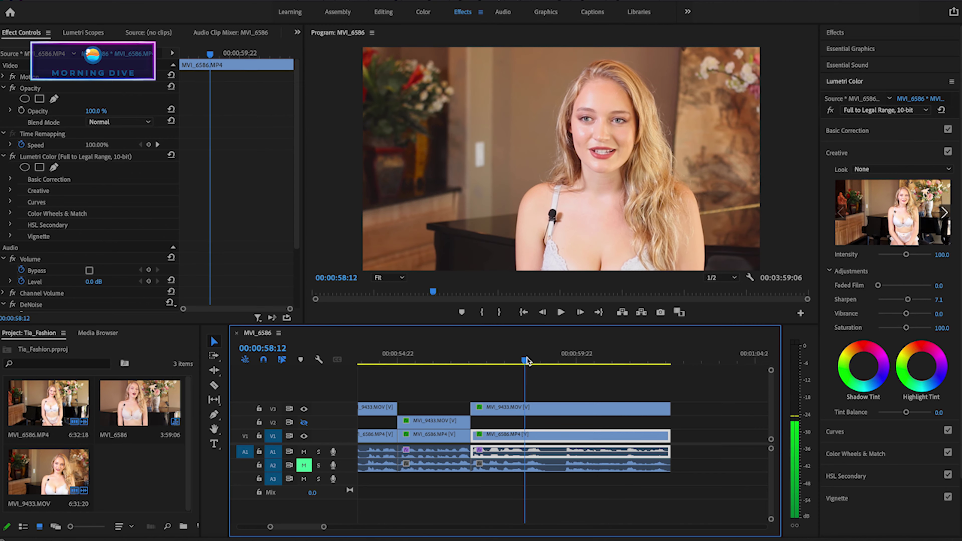
pyautogui.click(213, 385)
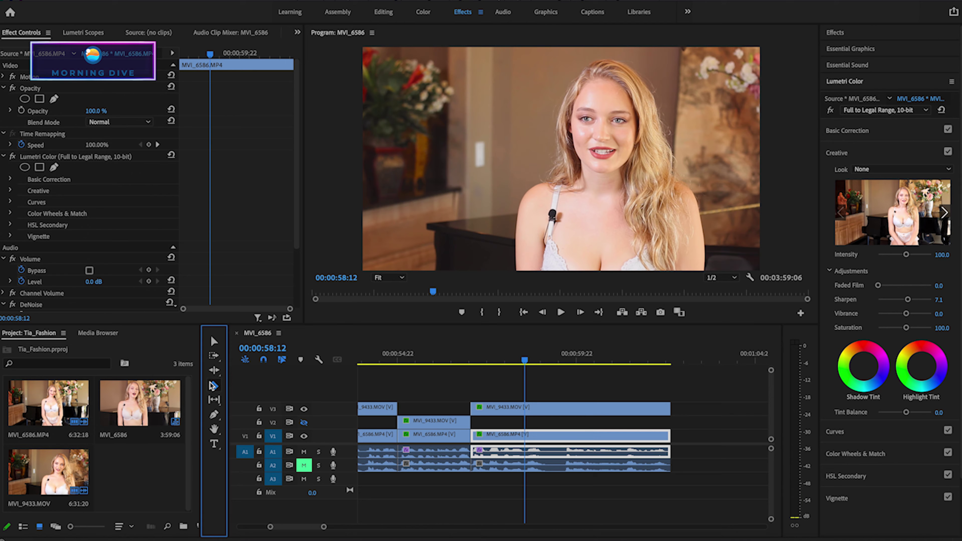
pyautogui.click(526, 408)
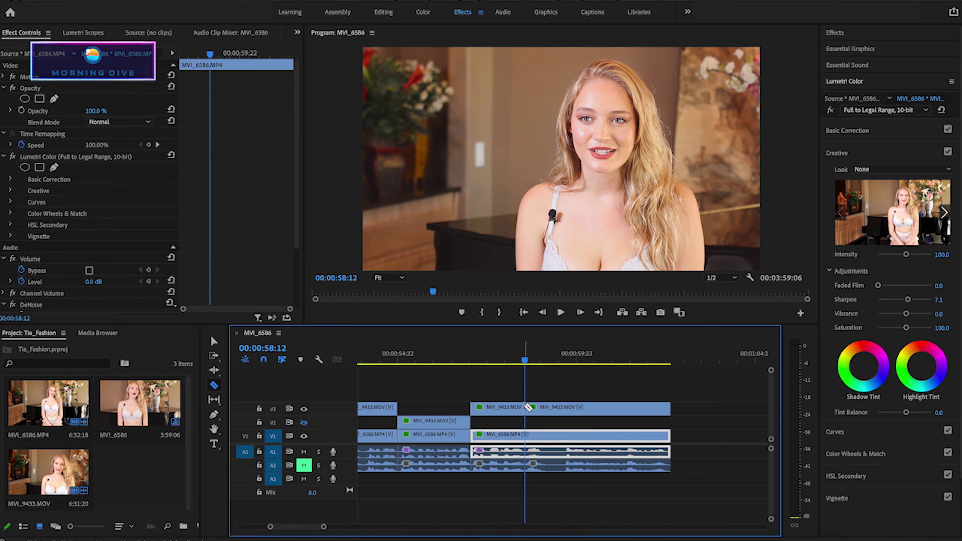
pyautogui.click(527, 432)
pyautogui.moveTo(534, 365); pyautogui.dragTo(565, 370)
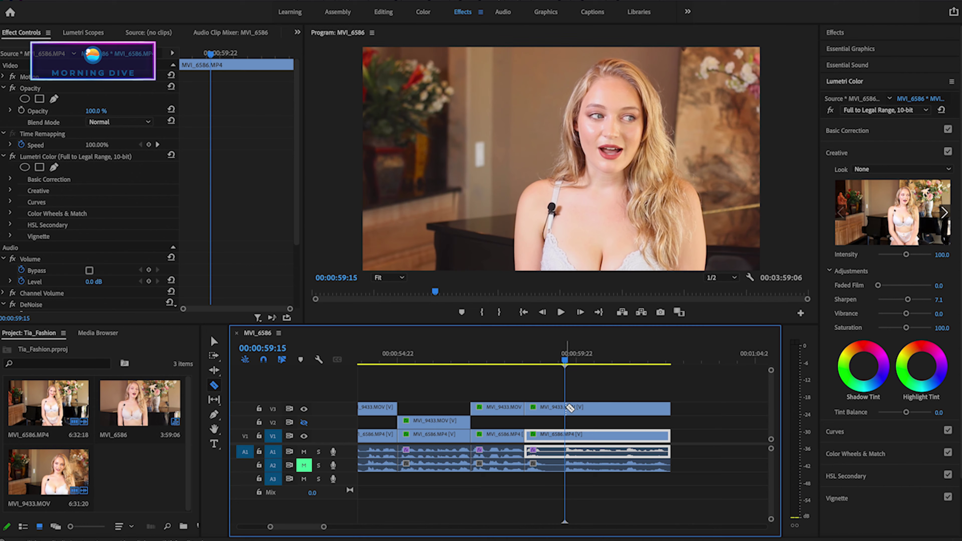
pyautogui.click(567, 436)
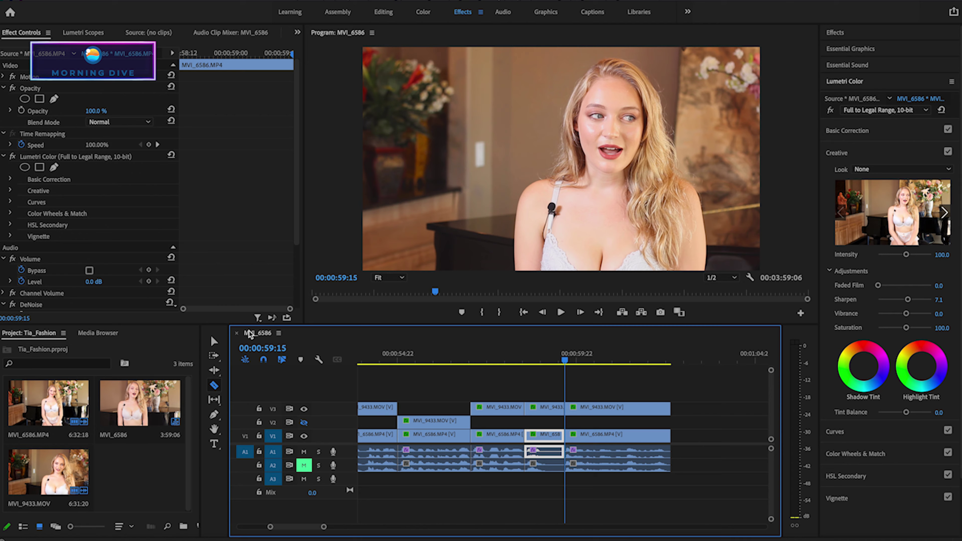
# Delete the short piece, pull the following clips left, move MVI_9433 from V3 to V2, and play back
pyautogui.click(215, 342)
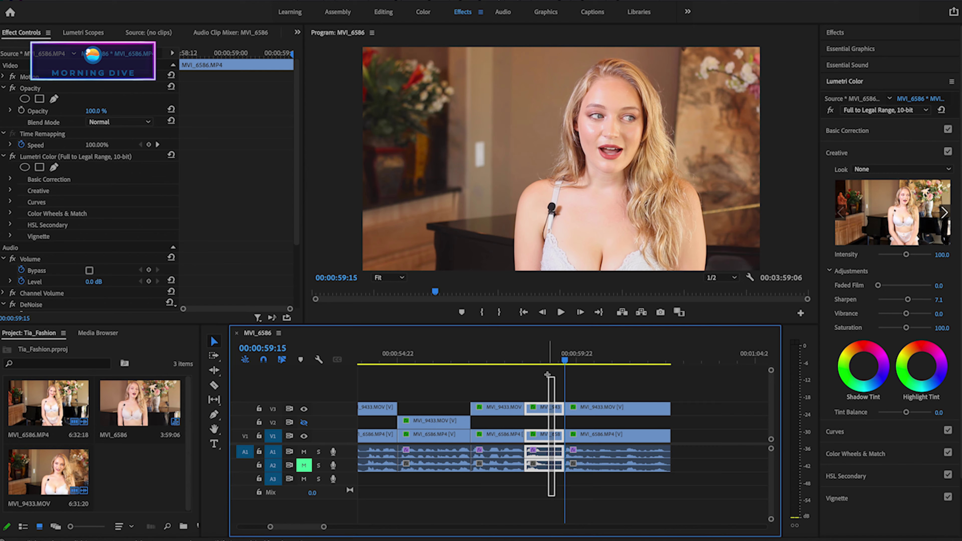
pyautogui.moveTo(555, 497); pyautogui.dragTo(548, 370)
pyautogui.press('Delete')
pyautogui.moveTo(598, 479)
pyautogui.mouseDown()
pyautogui.moveTo(592, 400)
pyautogui.moveTo(573, 412)
pyautogui.moveTo(555, 394)
pyautogui.moveTo(558, 421)
pyautogui.mouseUp()
pyautogui.click(379, 354)
pyautogui.press('space')
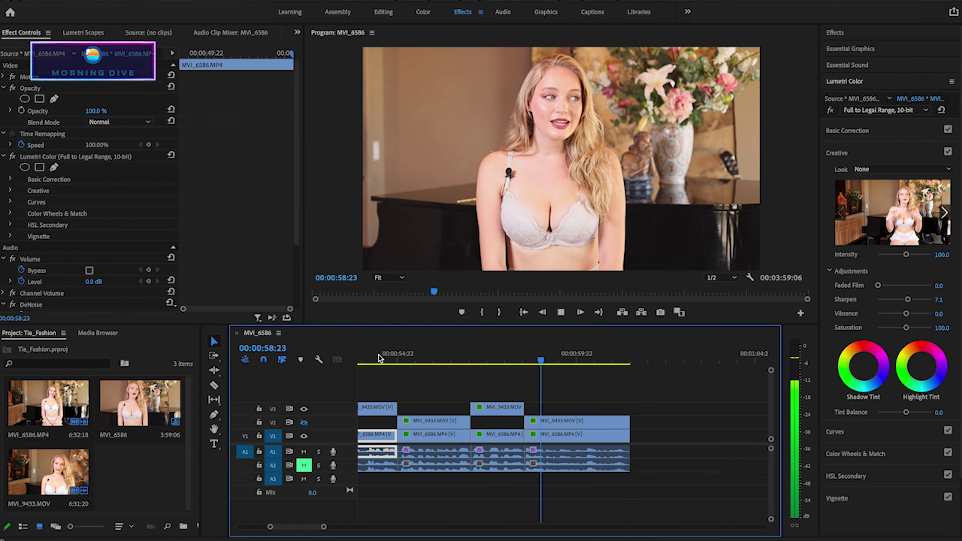
pyautogui.press('space')
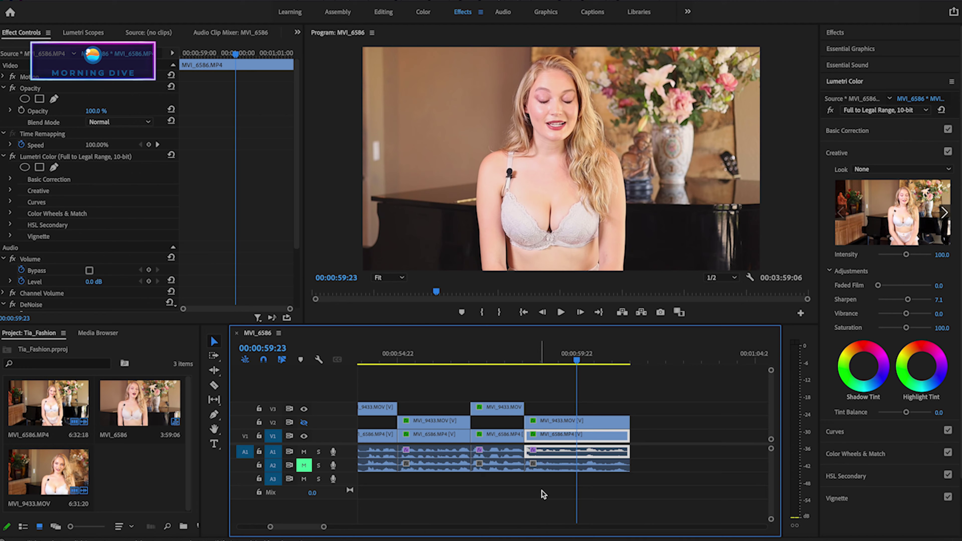
# Select the last clip group, replay the join, and shift the group slightly later
pyautogui.moveTo(543, 494)
pyautogui.mouseDown()
pyautogui.moveTo(556, 422)
pyautogui.moveTo(530, 421)
pyautogui.mouseUp()
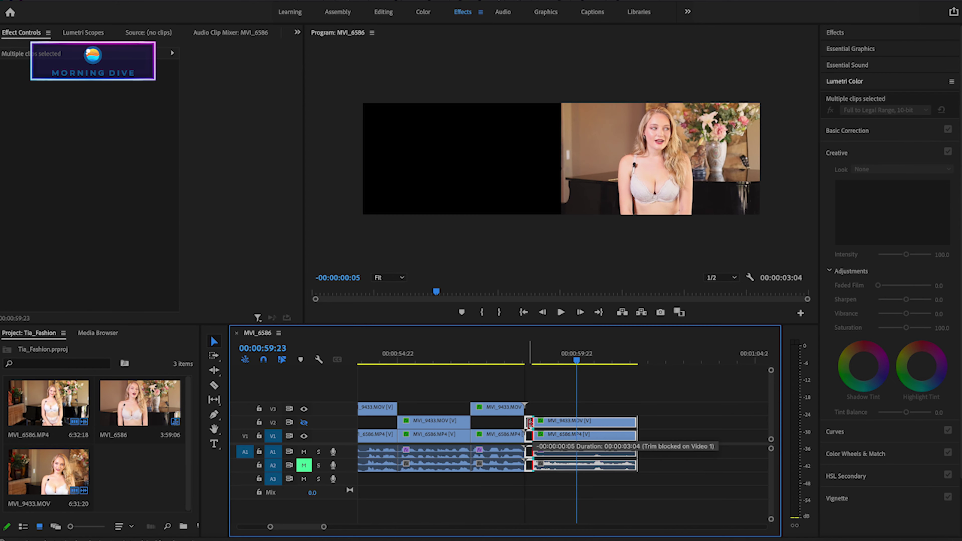
pyautogui.click(512, 356)
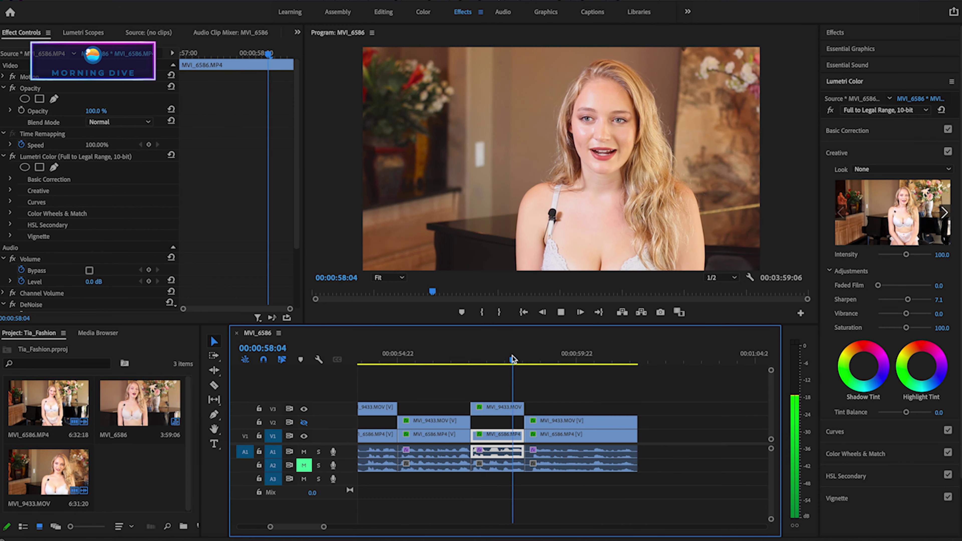
pyautogui.press('space')
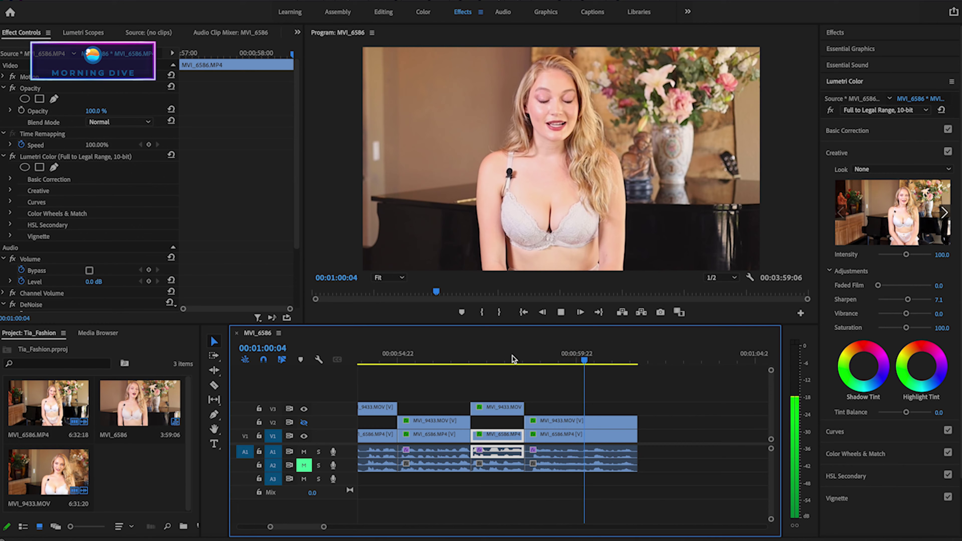
pyautogui.press('space')
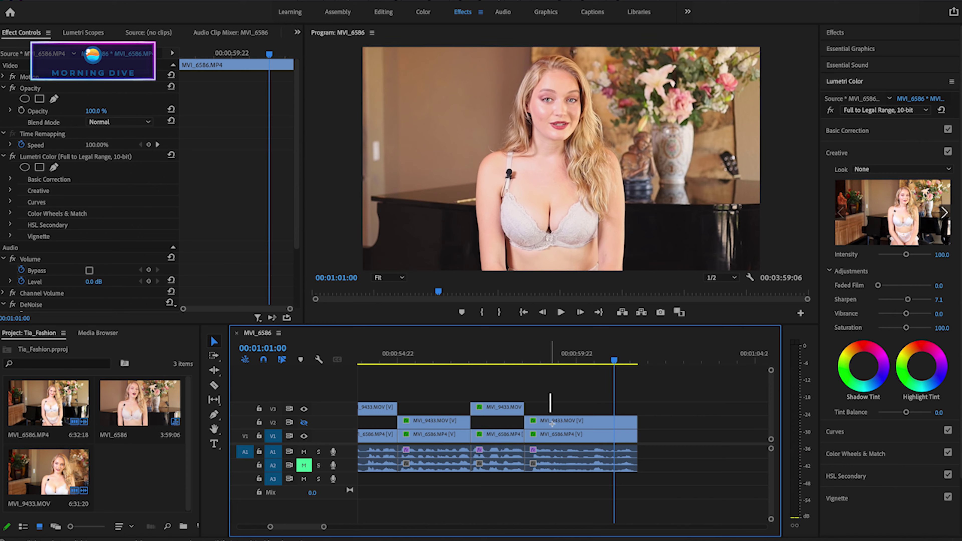
pyautogui.moveTo(551, 392); pyautogui.dragTo(579, 492)
pyautogui.moveTo(565, 426); pyautogui.dragTo(567, 426)
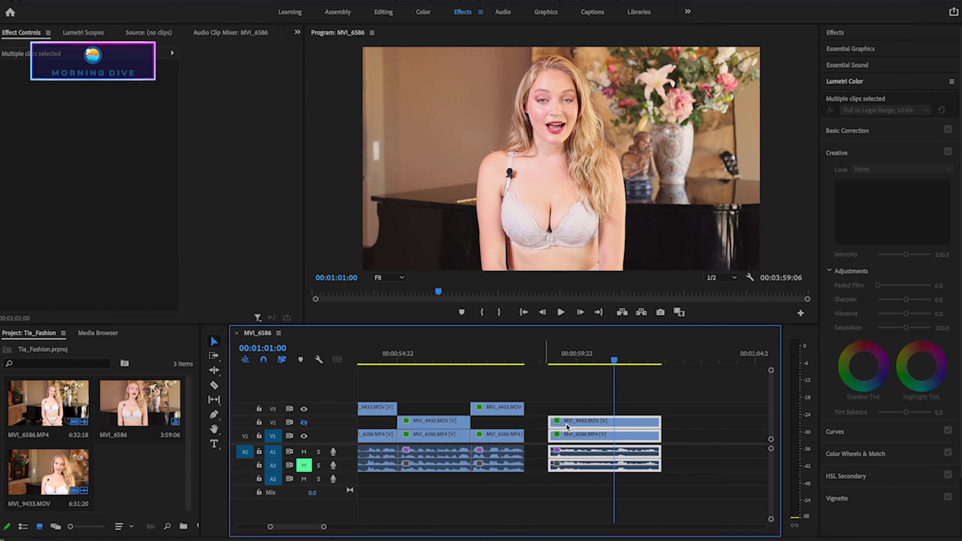
# Reselect the middle and last clips, replay the join, and park the playhead at 58:11
pyautogui.click(526, 359)
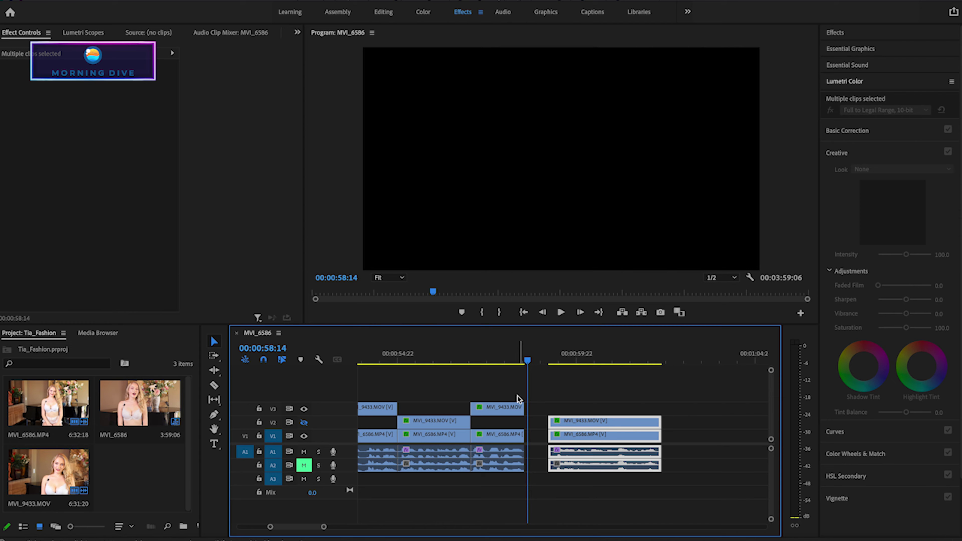
pyautogui.moveTo(517, 398)
pyautogui.mouseDown()
pyautogui.moveTo(522, 465)
pyautogui.moveTo(523, 434)
pyautogui.mouseUp()
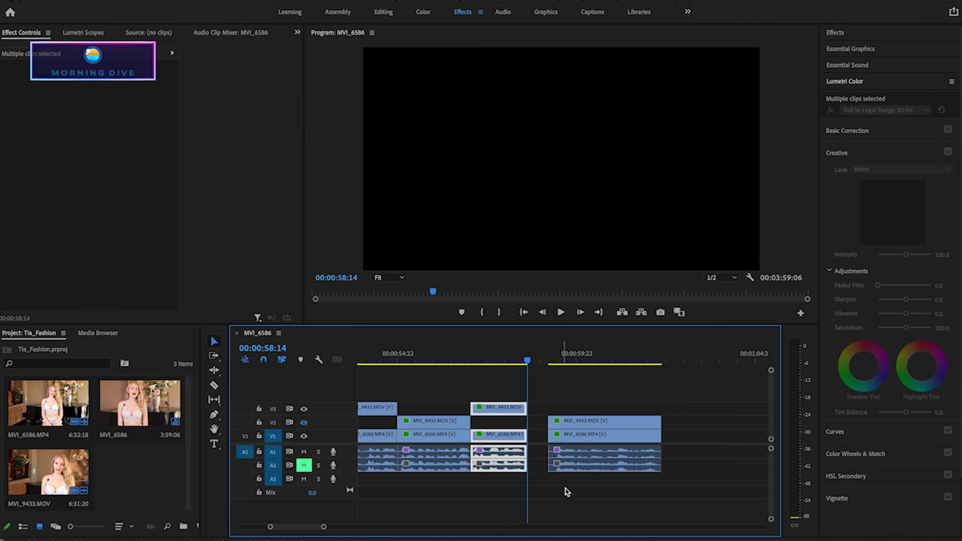
pyautogui.moveTo(566, 491)
pyautogui.mouseDown()
pyautogui.moveTo(566, 421)
pyautogui.moveTo(548, 424)
pyautogui.mouseUp()
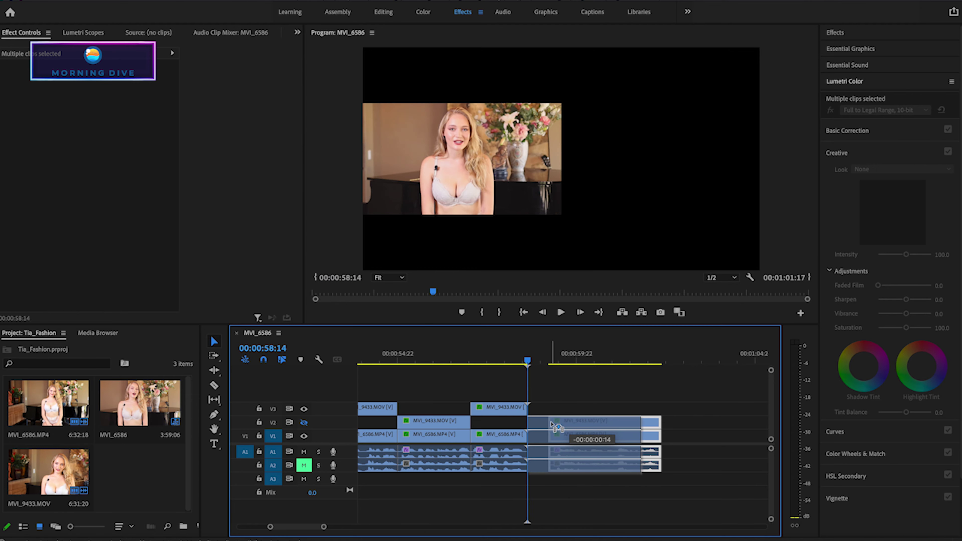
pyautogui.press('d')
pyautogui.press('space')
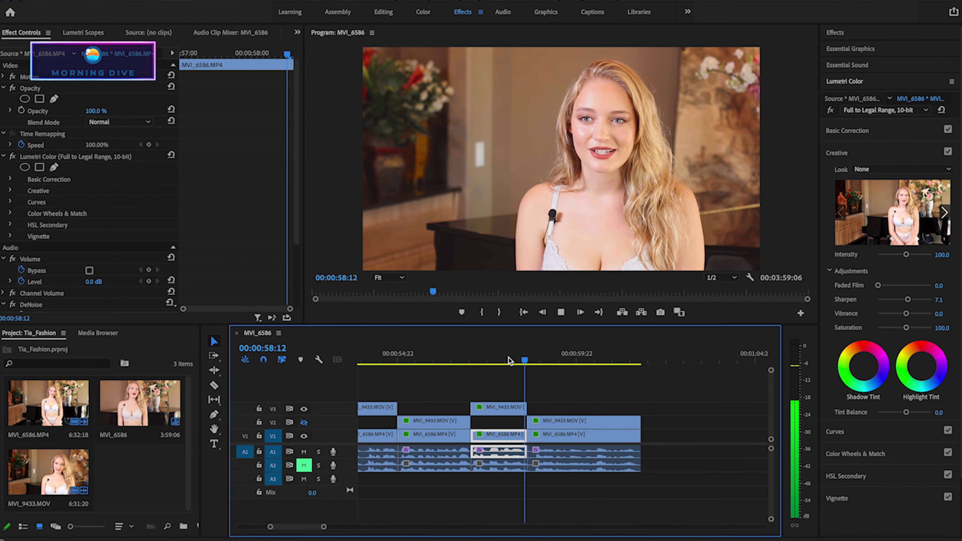
pyautogui.press('space')
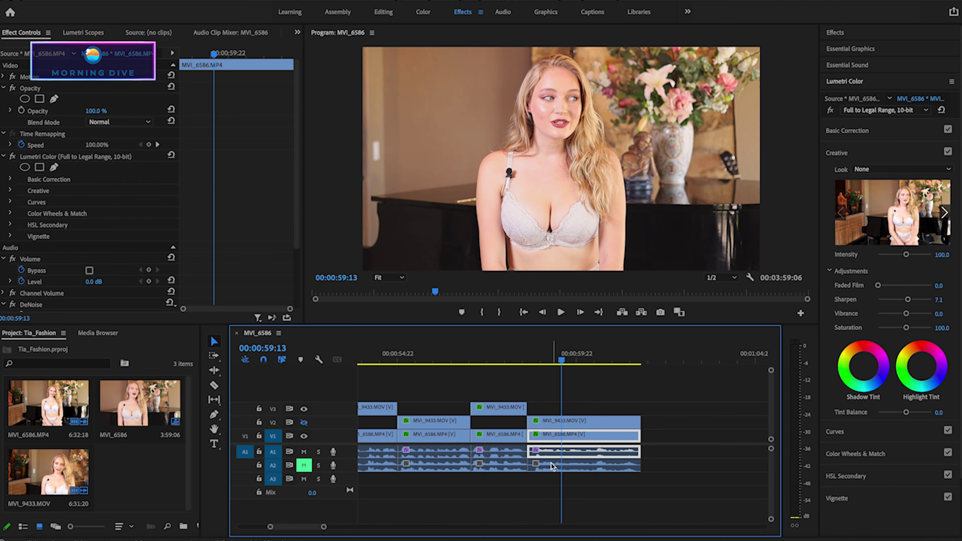
pyautogui.click(522, 358)
pyautogui.moveTo(522, 356); pyautogui.dragTo(493, 354)
# Find frame 58:10 and marquee-select the clip pieces at the playhead on all tracks
pyautogui.press('space')
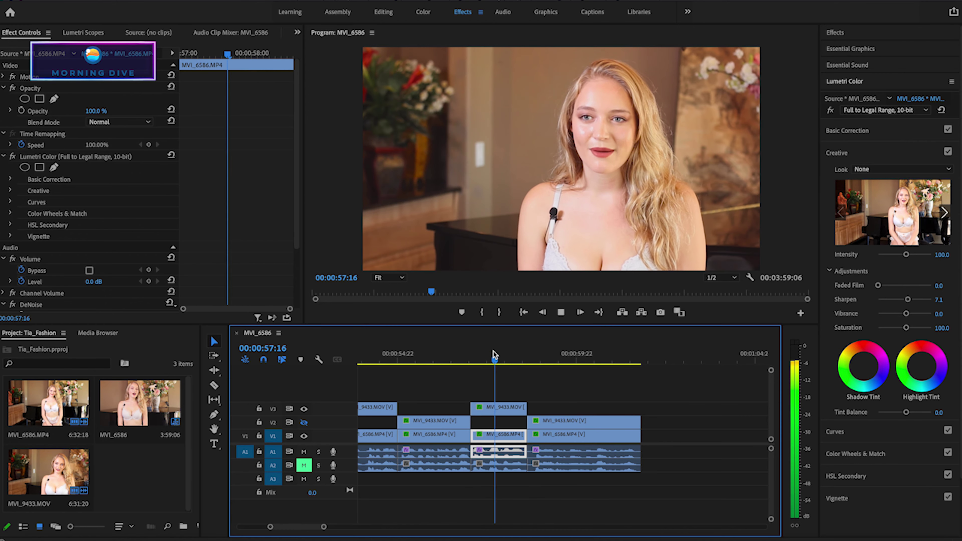
pyautogui.press('Left')
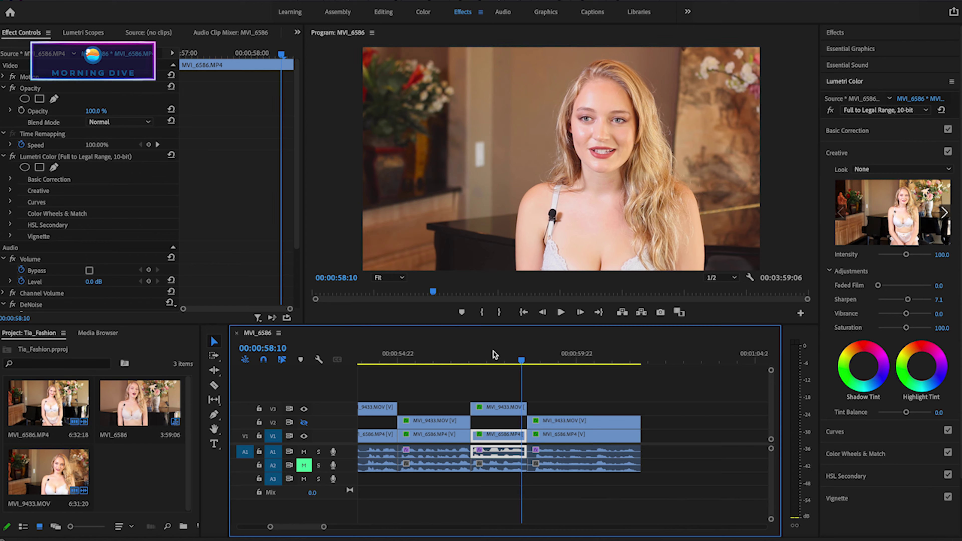
pyautogui.press('Left')
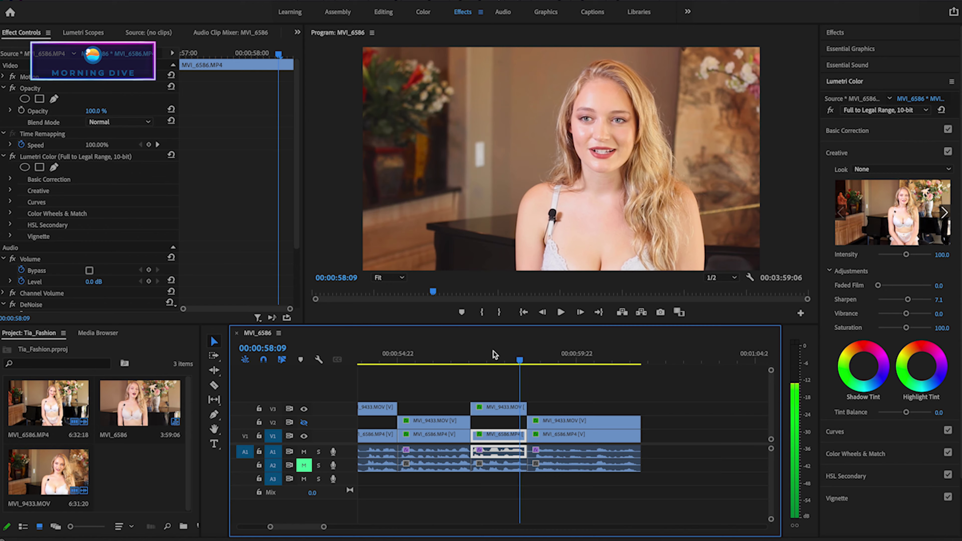
pyautogui.press('Right')
pyautogui.click(507, 386)
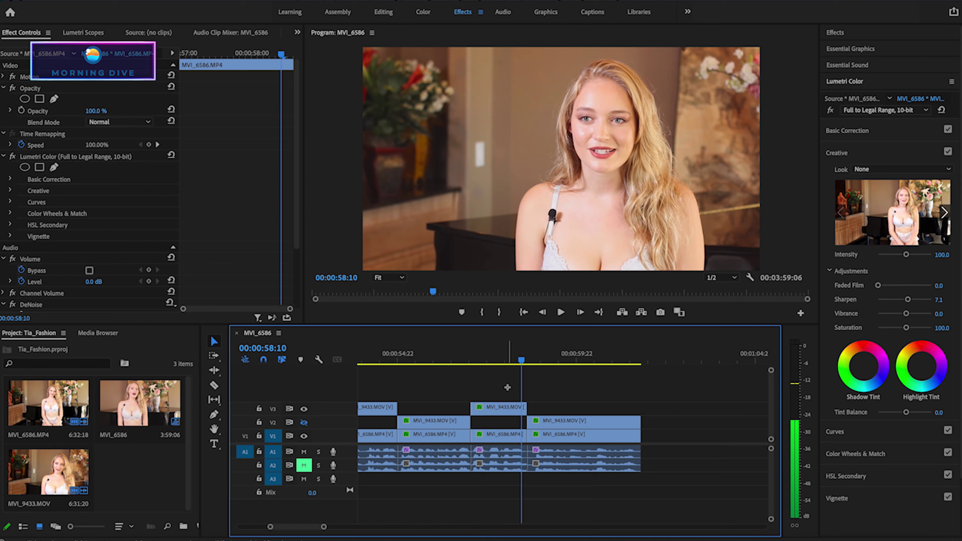
pyautogui.moveTo(507, 387)
pyautogui.mouseDown()
pyautogui.moveTo(522, 467)
pyautogui.moveTo(573, 432)
pyautogui.moveTo(565, 422)
pyautogui.mouseUp()
# Replay the stretch from about 56:12 through the 58:12 join several times to check the edit
pyautogui.click(500, 361)
pyautogui.press('space')
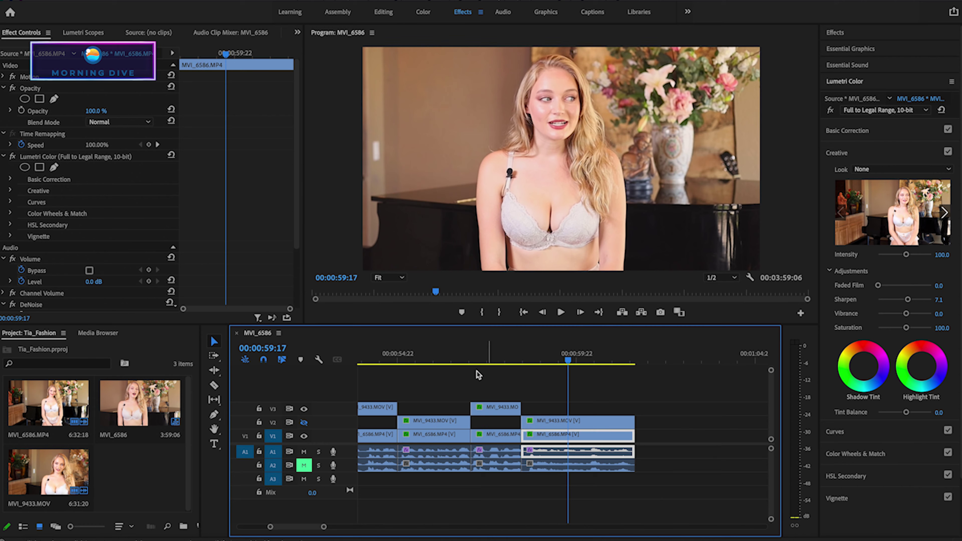
pyautogui.click(460, 361)
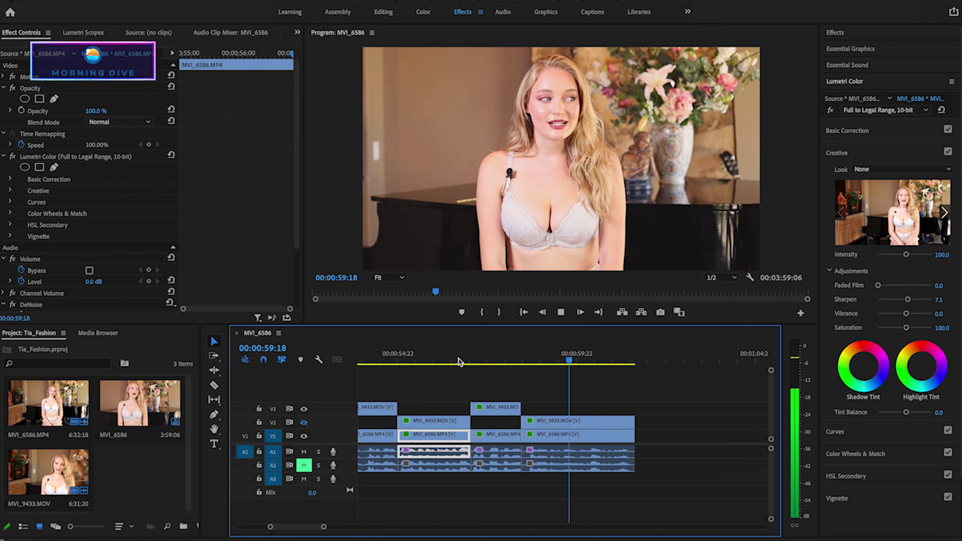
pyautogui.press('space')
pyautogui.click(454, 358)
pyautogui.press('space')
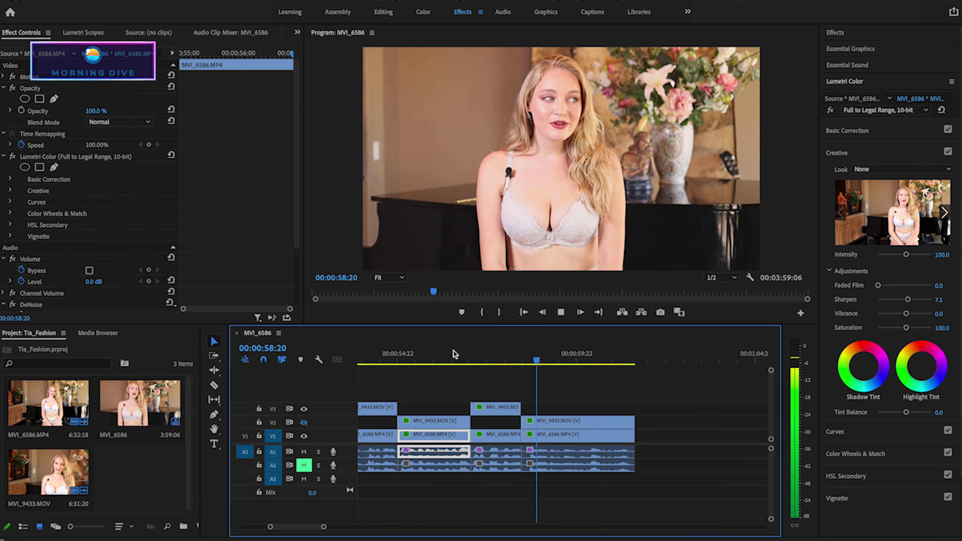
pyautogui.press('space')
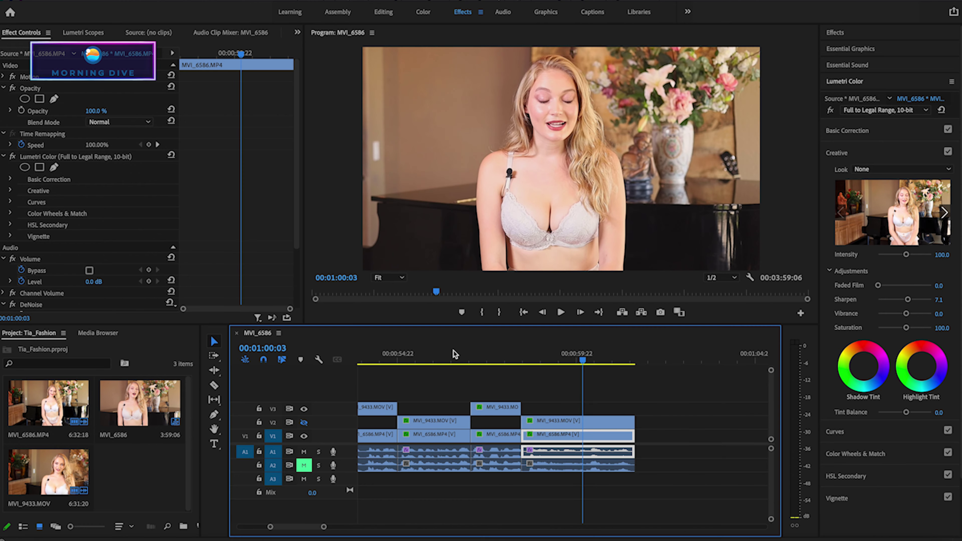
pyautogui.click(495, 358)
pyautogui.press('space')
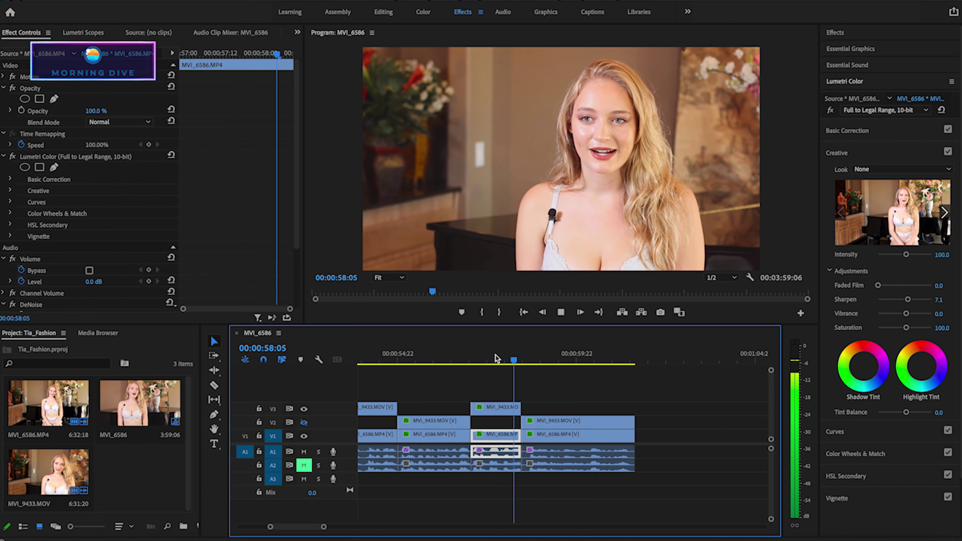
pyautogui.press('space')
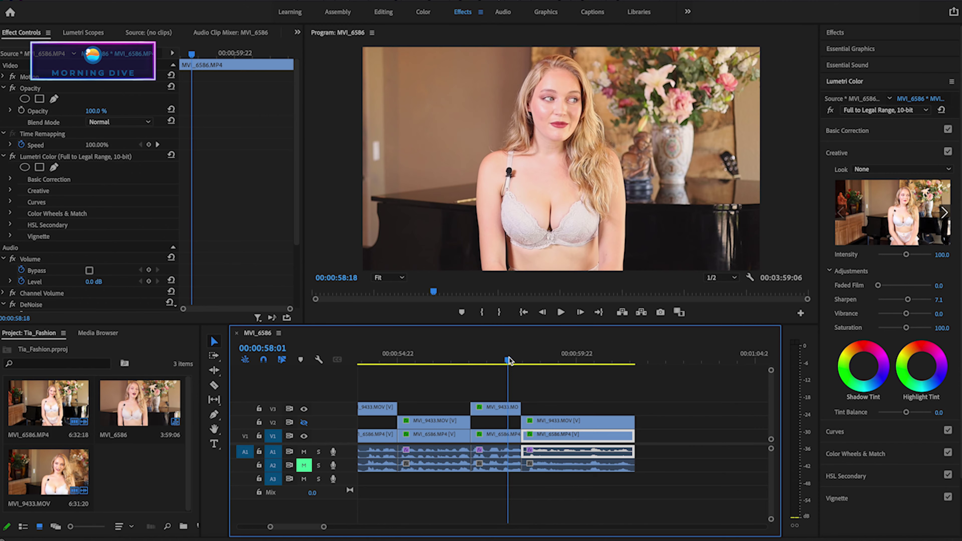
pyautogui.press('space')
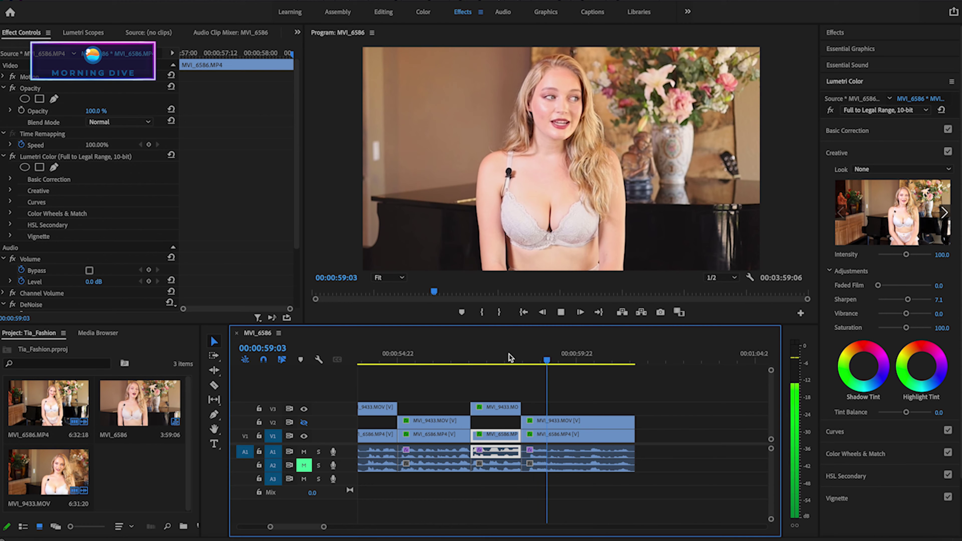
pyautogui.press('space')
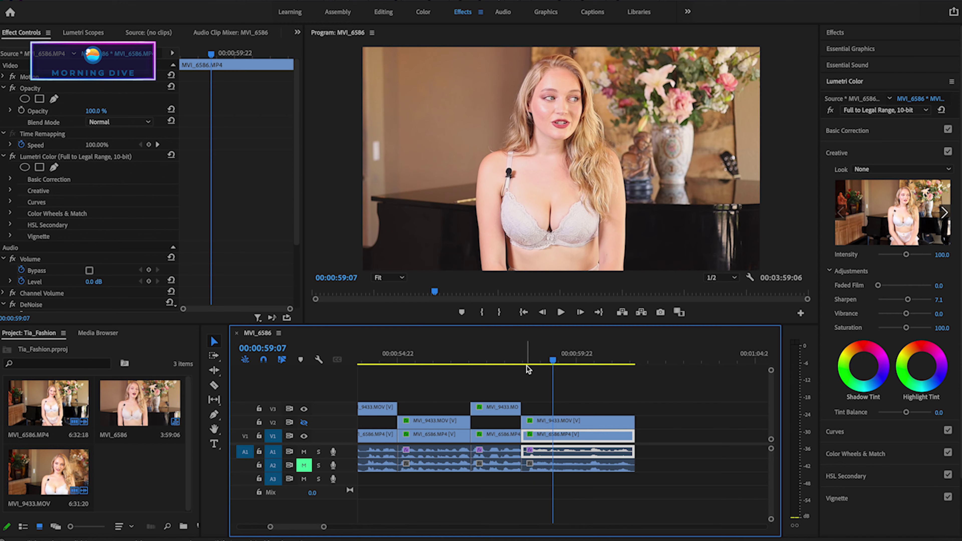
# Trim three frames off the last clip group's head and close the gap before it
pyautogui.click(526, 360)
pyautogui.keyDown('shift'); pyautogui.click(535, 419); pyautogui.keyUp('shift')
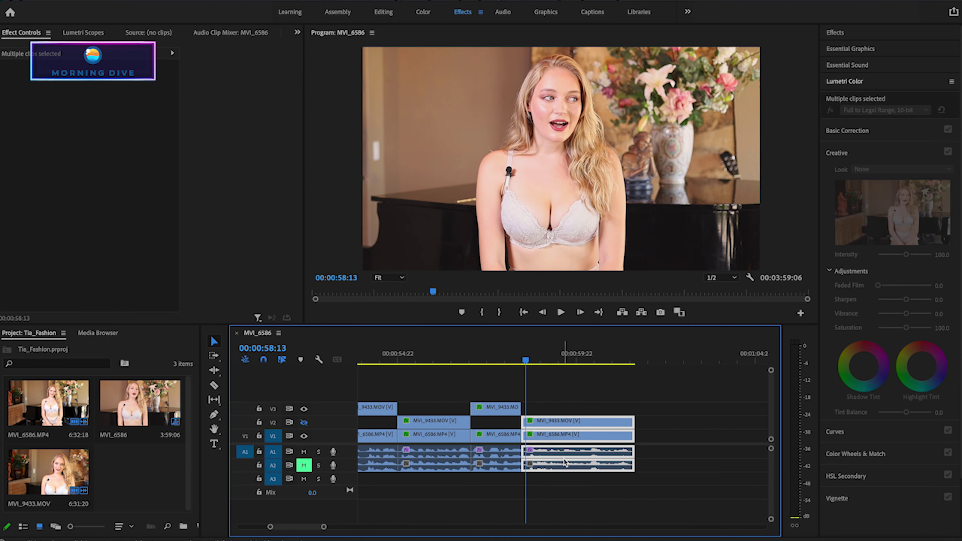
pyautogui.moveTo(524, 423); pyautogui.dragTo(551, 436)
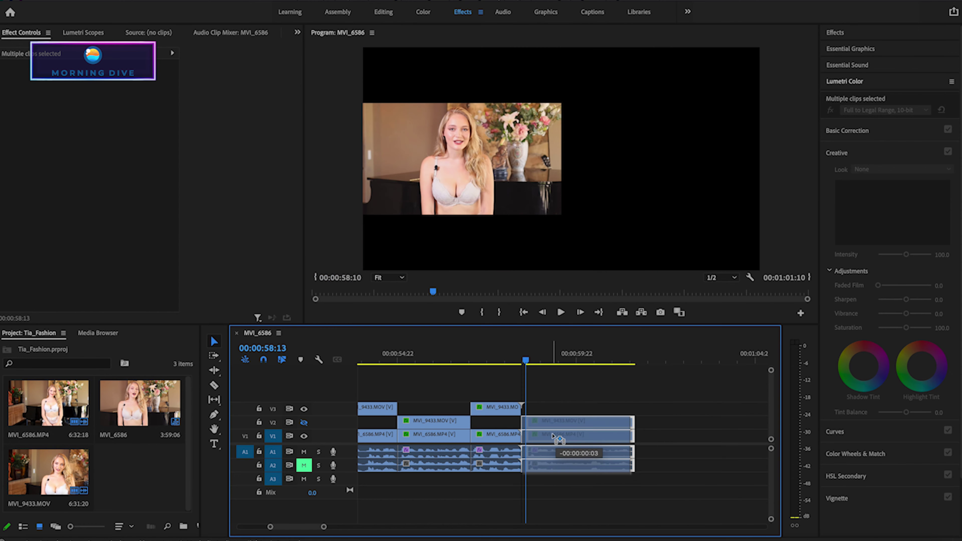
pyautogui.click(514, 354)
pyautogui.press('space')
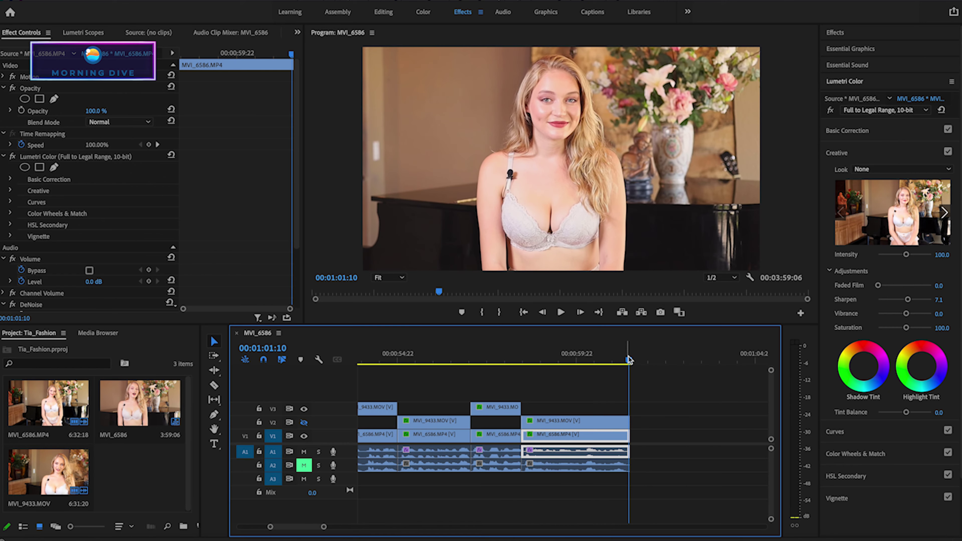
pyautogui.moveTo(628, 361); pyautogui.dragTo(625, 361)
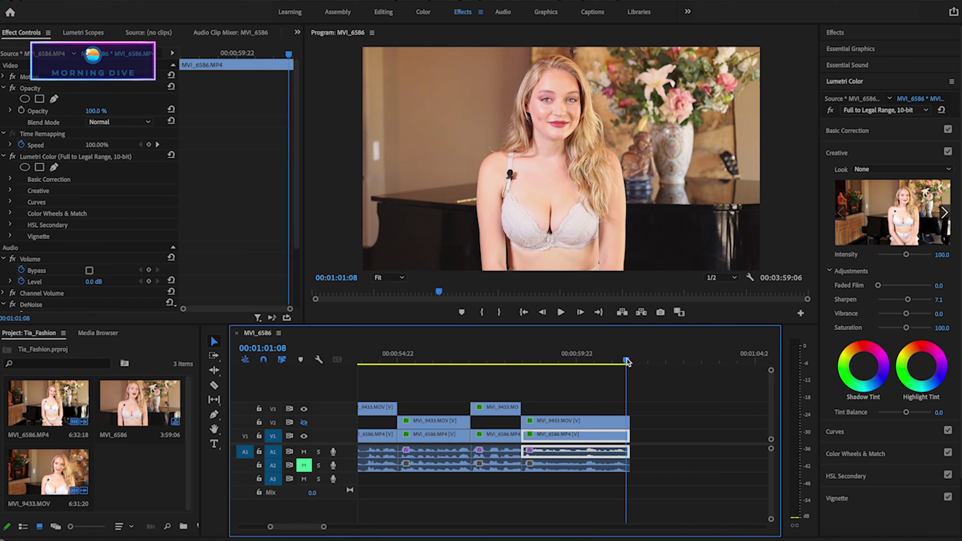
# Drag the far-right clip group and its audio left toward the preceding clips
pyautogui.moveTo(612, 406)
pyautogui.mouseDown()
pyautogui.moveTo(628, 460)
pyautogui.moveTo(626, 452)
pyautogui.mouseUp()
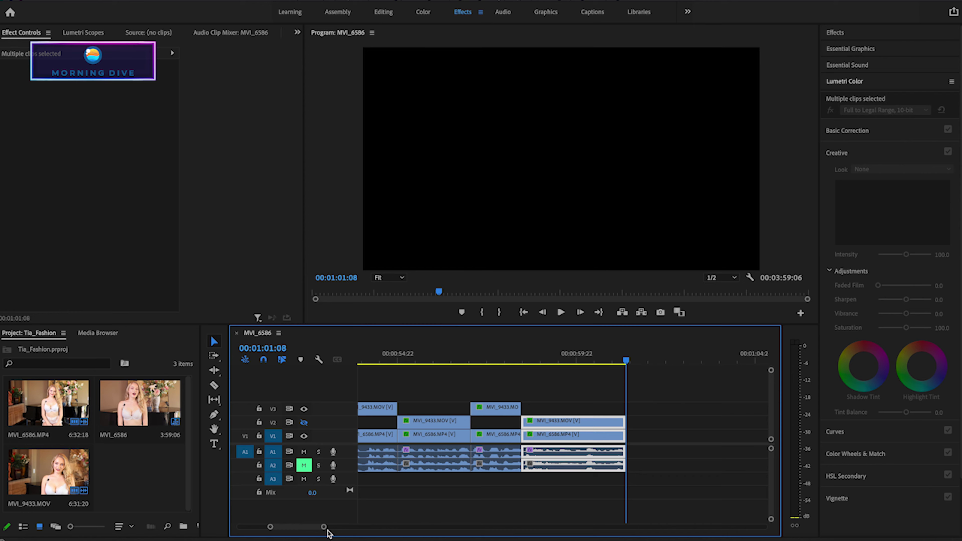
pyautogui.moveTo(324, 526); pyautogui.dragTo(331, 528)
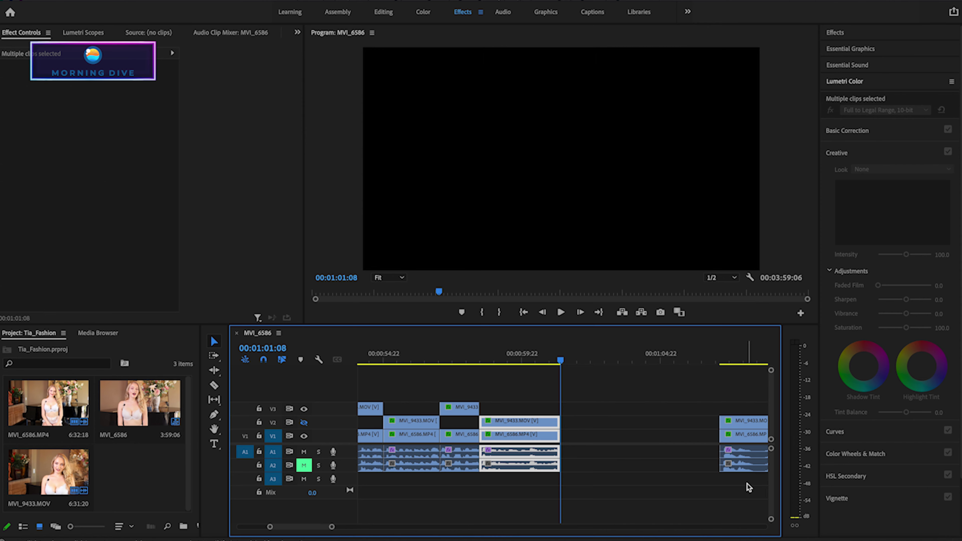
pyautogui.moveTo(734, 432); pyautogui.dragTo(576, 432)
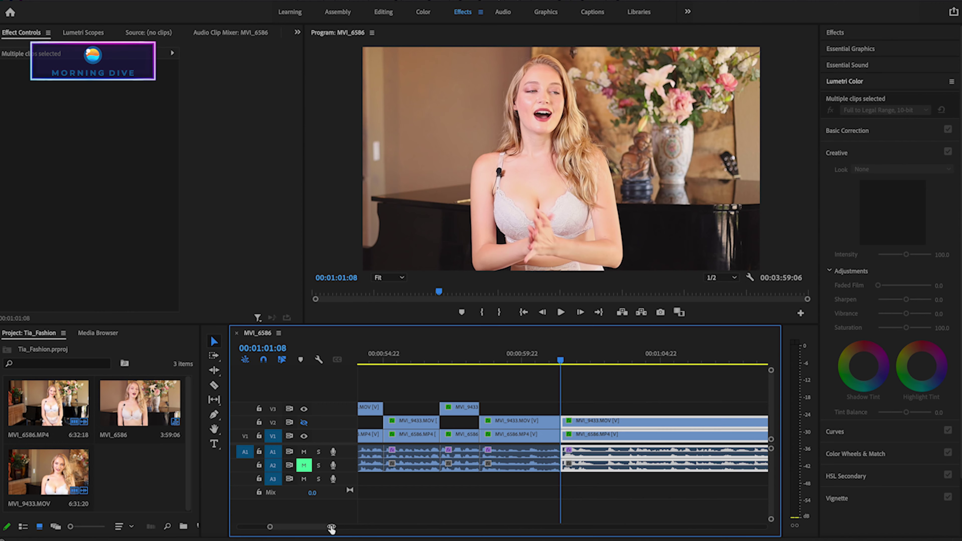
pyautogui.press('=')
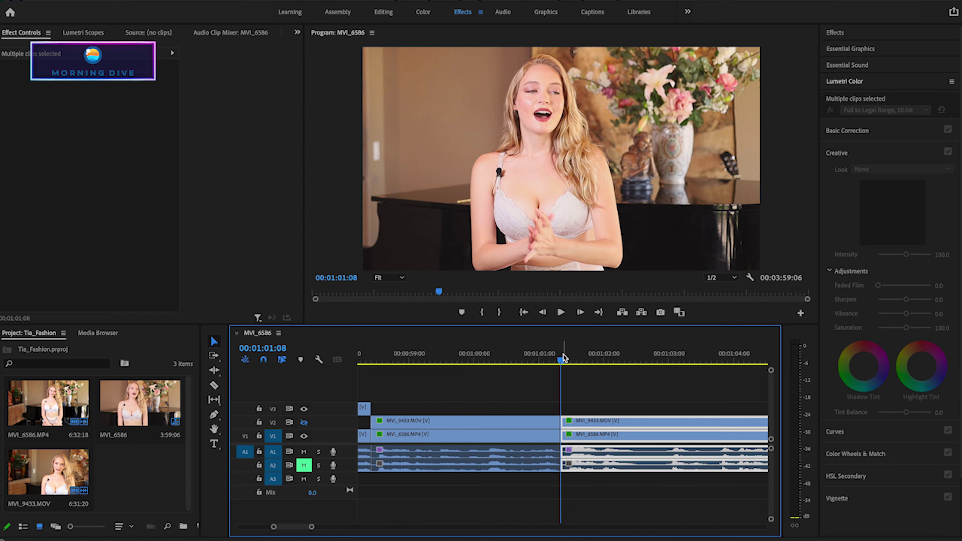
# Shift the clips after the 01:01:10 edit slightly later and raise MVI_9433 to V3, then replay
pyautogui.press('Right')
pyautogui.press('Right')
pyautogui.press('Right')
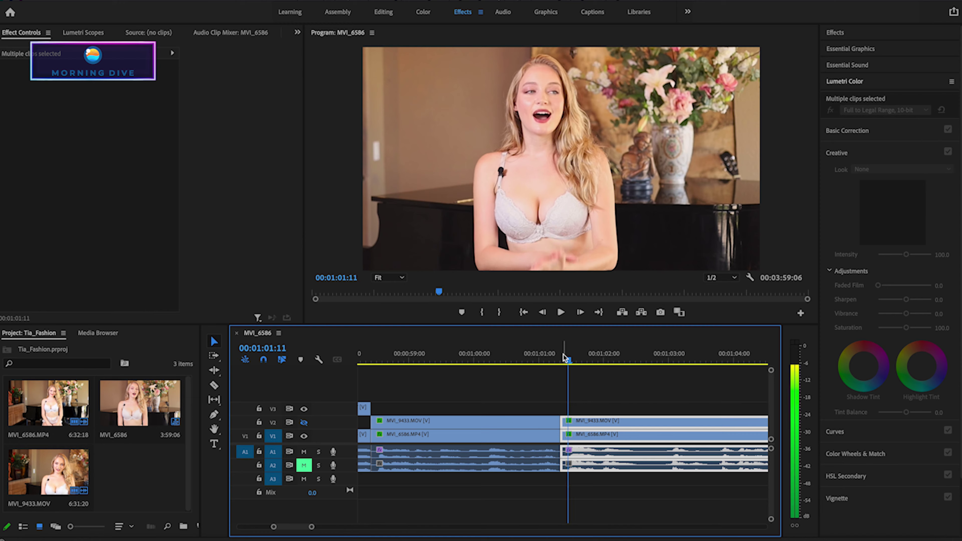
pyautogui.click(592, 394)
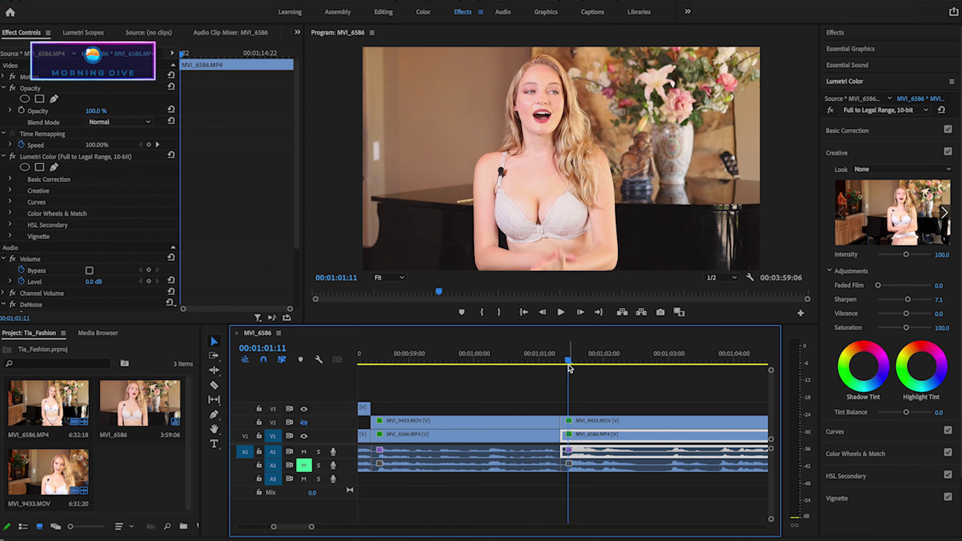
pyautogui.moveTo(567, 363); pyautogui.dragTo(565, 364)
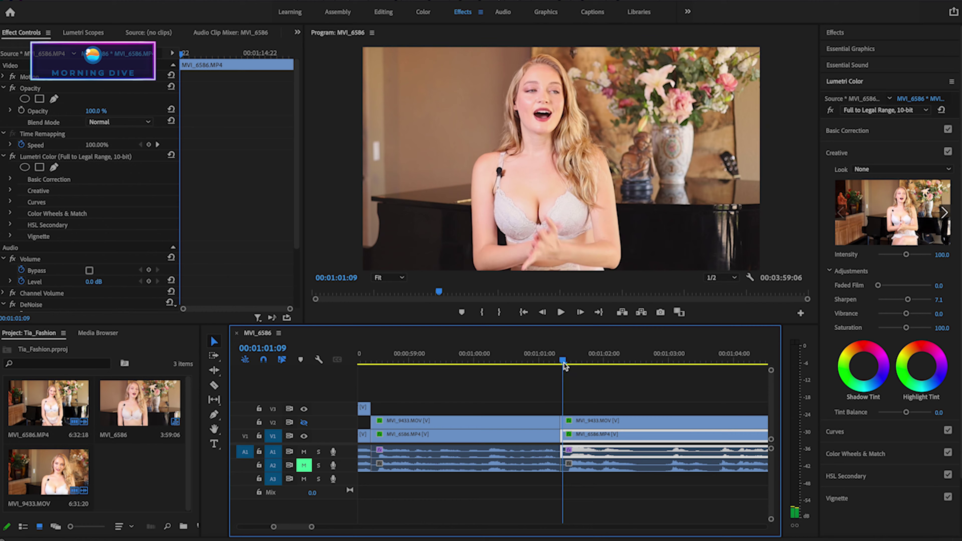
pyautogui.moveTo(586, 401); pyautogui.dragTo(618, 486)
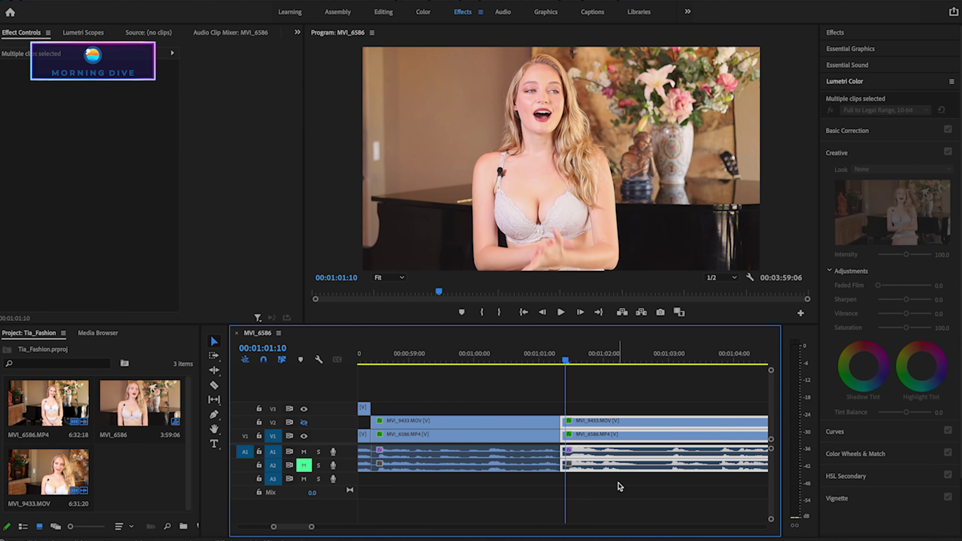
pyautogui.moveTo(562, 416)
pyautogui.mouseDown()
pyautogui.moveTo(588, 427)
pyautogui.moveTo(599, 407)
pyautogui.mouseUp()
pyautogui.click(592, 400)
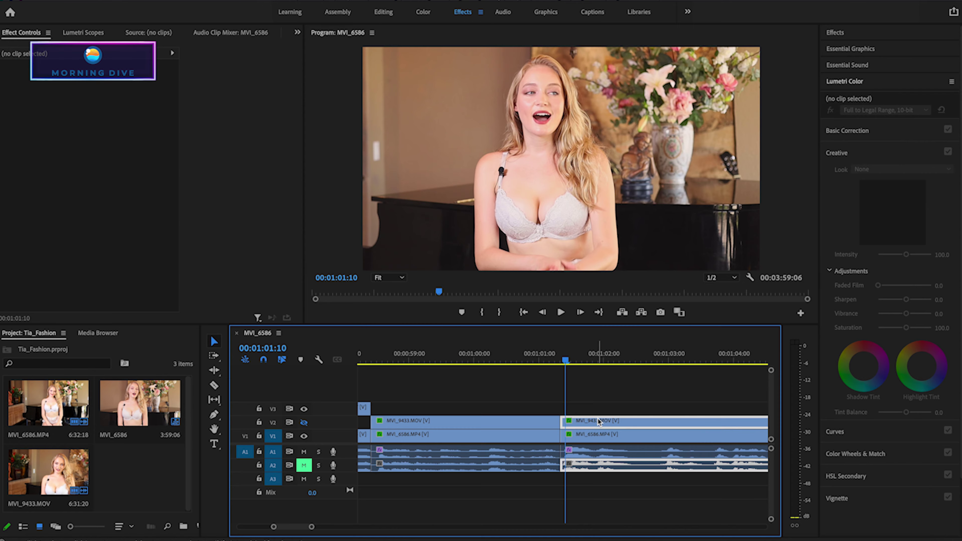
pyautogui.click(488, 359)
pyautogui.press('space')
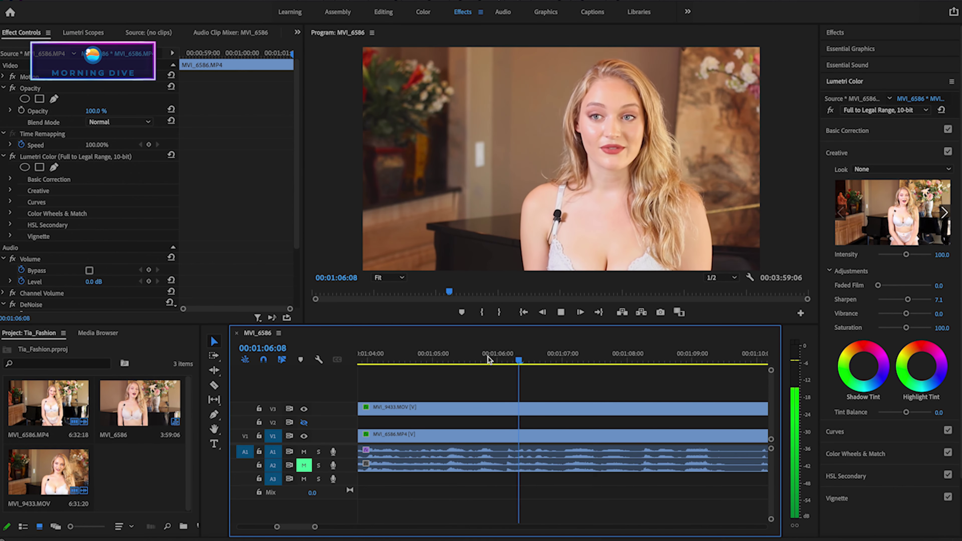
# Review playback from about 01:00 to find the next angle-switch point
pyautogui.press('d')
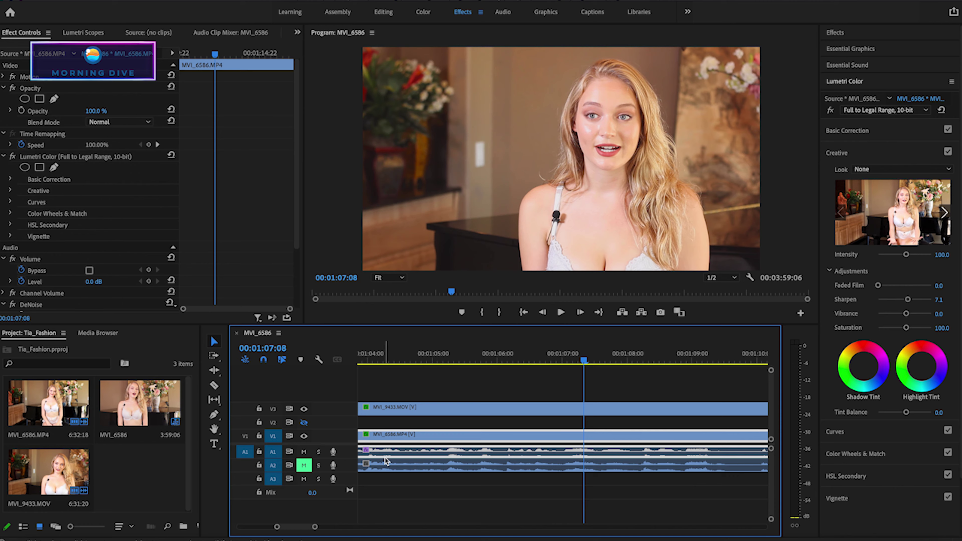
pyautogui.moveTo(314, 527); pyautogui.dragTo(342, 530)
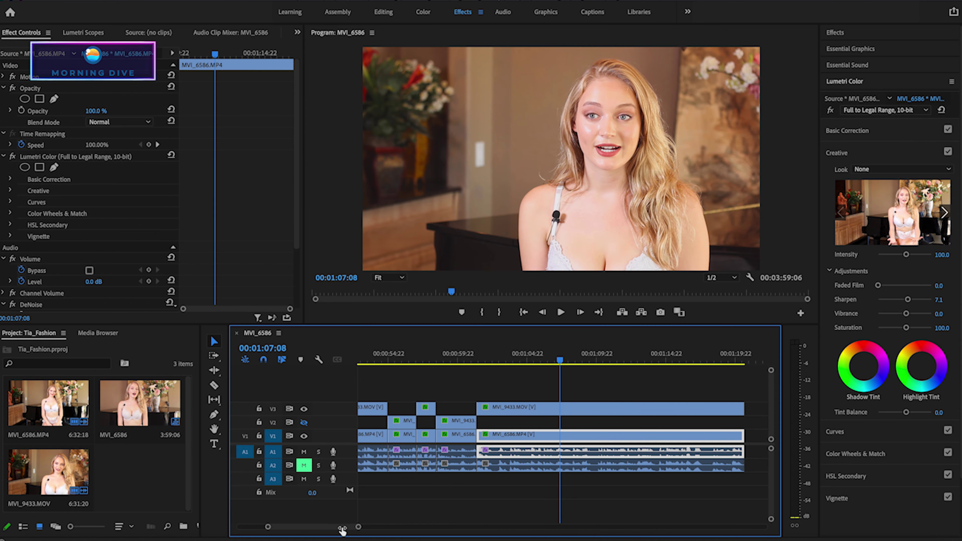
pyautogui.press('space')
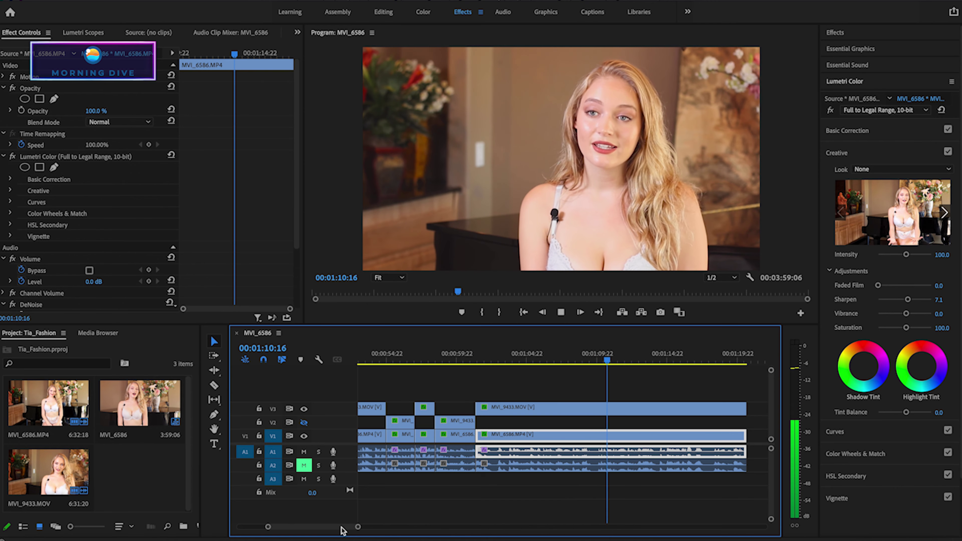
pyautogui.press('space')
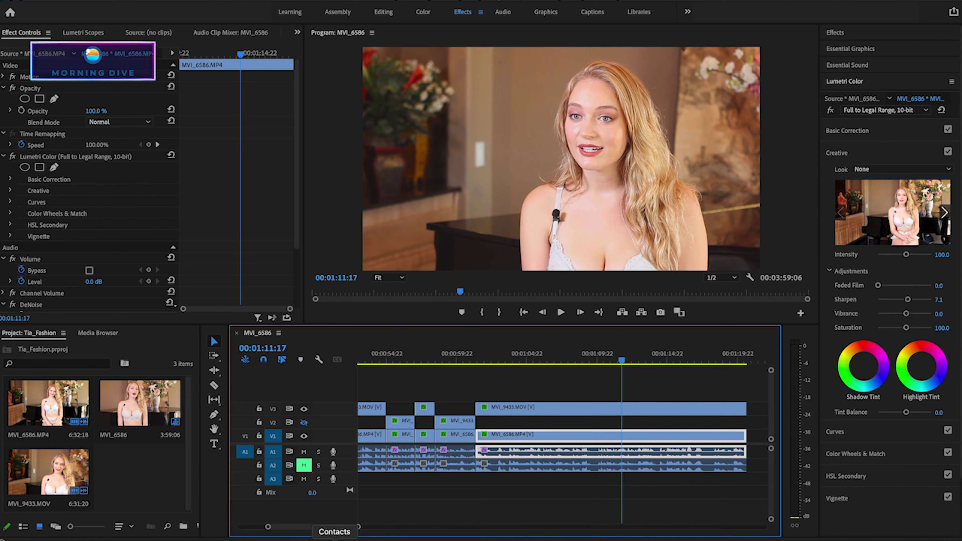
pyautogui.moveTo(357, 528); pyautogui.dragTo(354, 527)
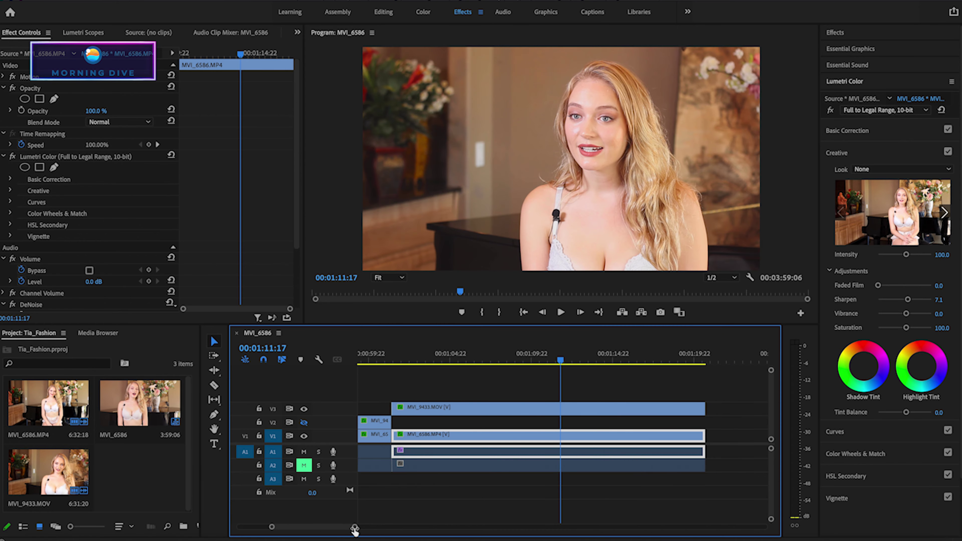
pyautogui.click(398, 358)
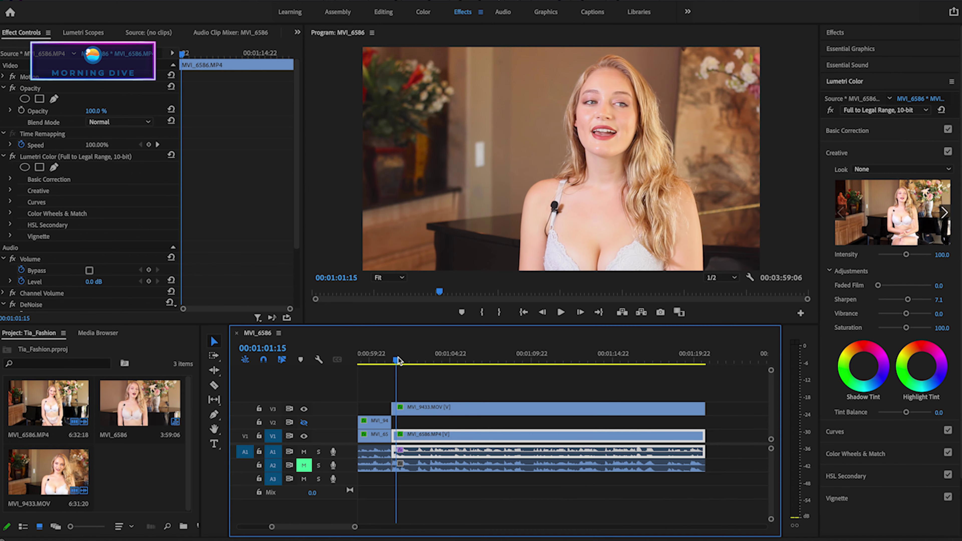
pyautogui.press('space')
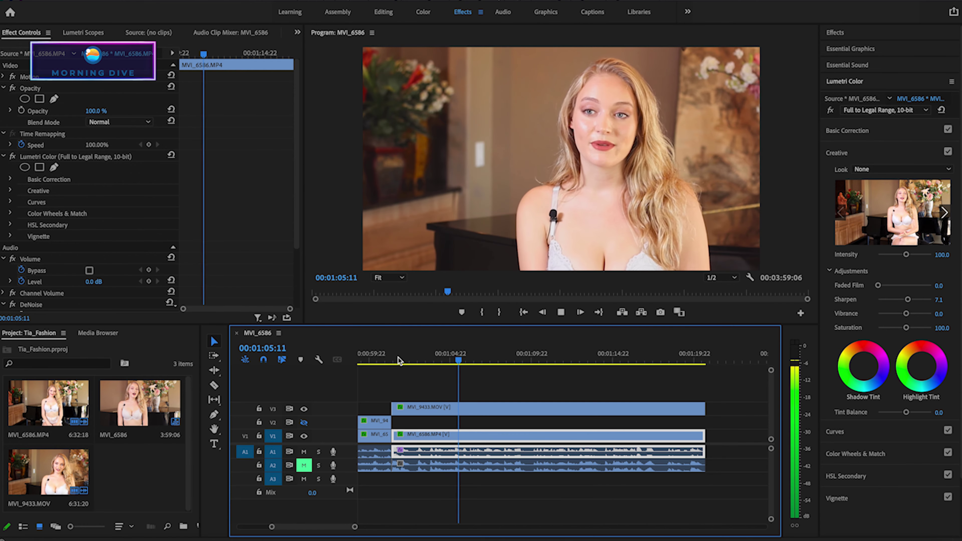
pyautogui.press('space')
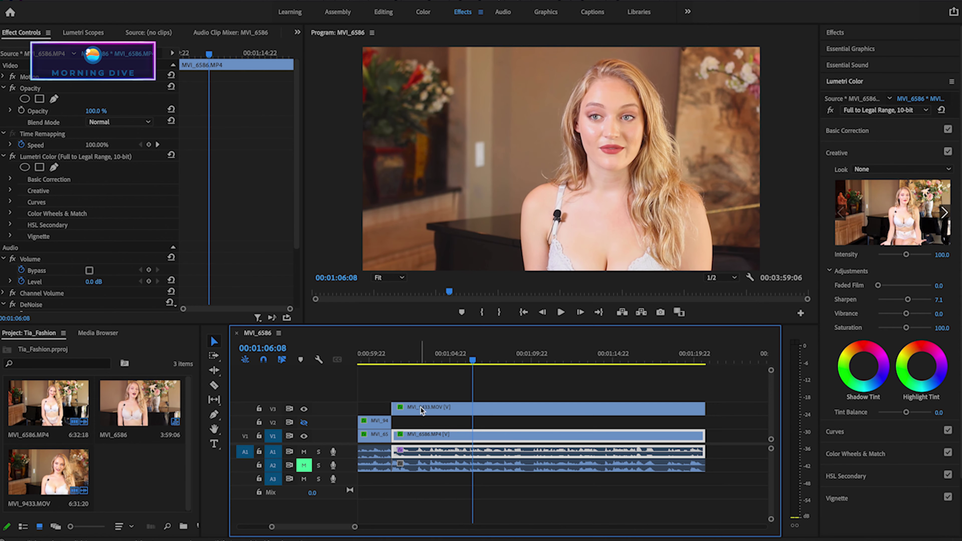
# Razor-cut the V3 and V1 clips near 00:01:02 and drop the later MVI_9433 part to V2
pyautogui.click(216, 385)
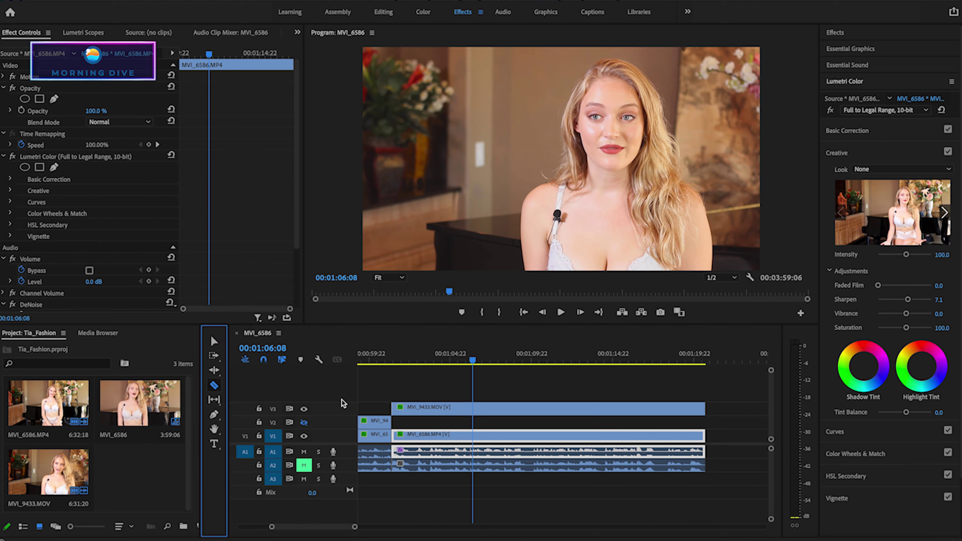
pyautogui.click(413, 406)
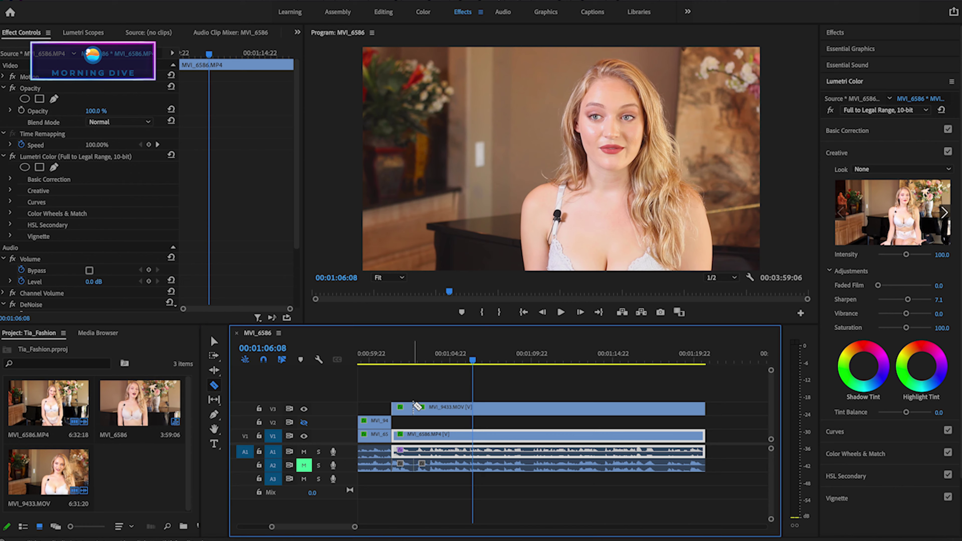
pyautogui.click(420, 434)
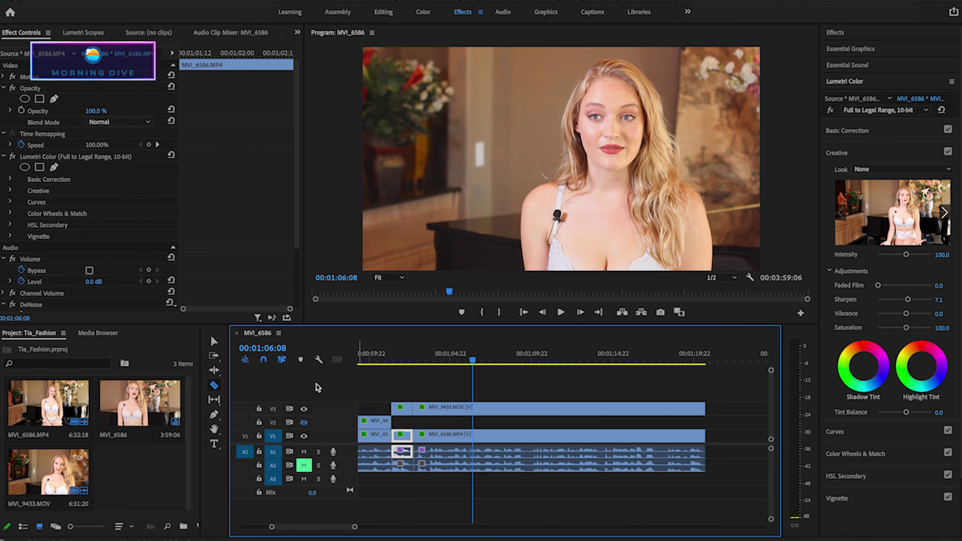
pyautogui.click(214, 342)
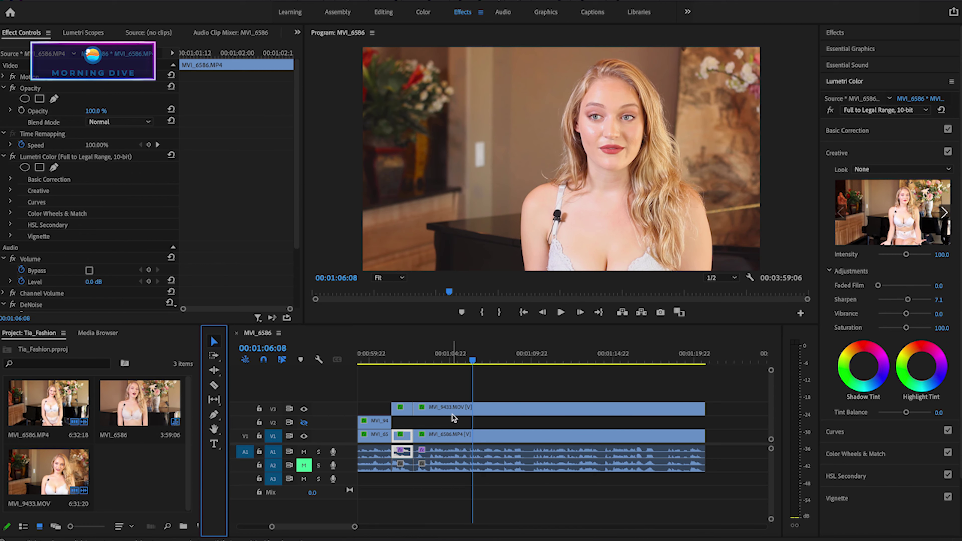
pyautogui.moveTo(454, 407); pyautogui.dragTo(454, 421)
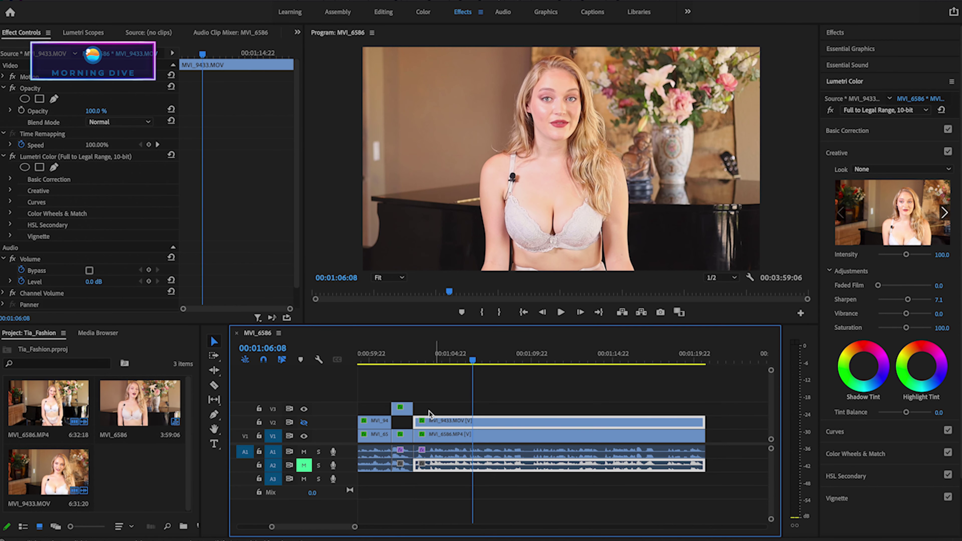
# Replay the new angle switch from just before the cut, stopping at 00:01:09:11
pyautogui.click(415, 360)
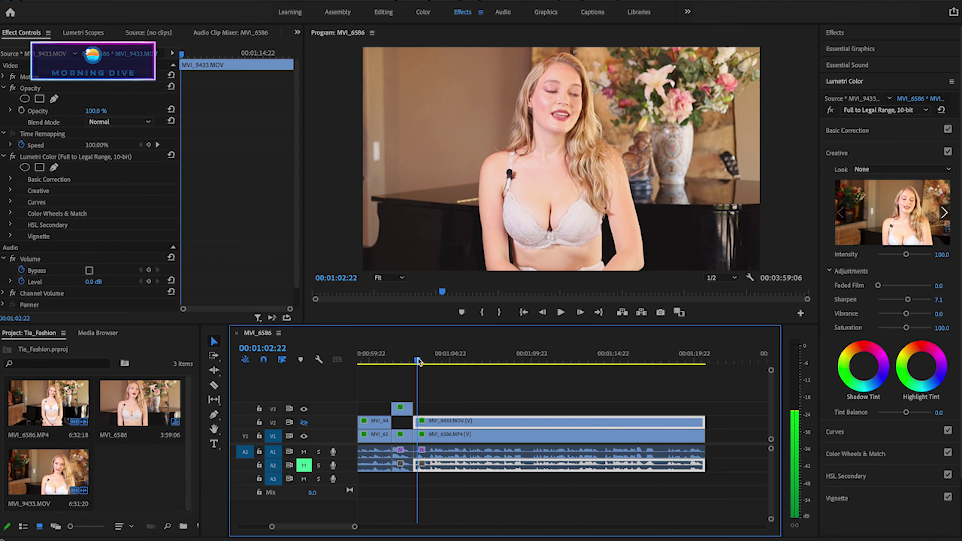
pyautogui.moveTo(415, 362); pyautogui.dragTo(389, 357)
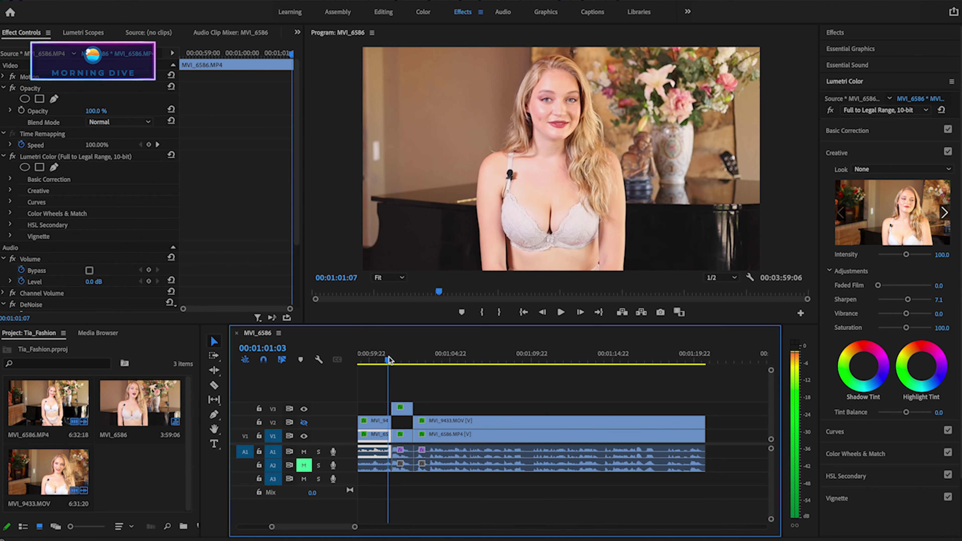
pyautogui.press('space')
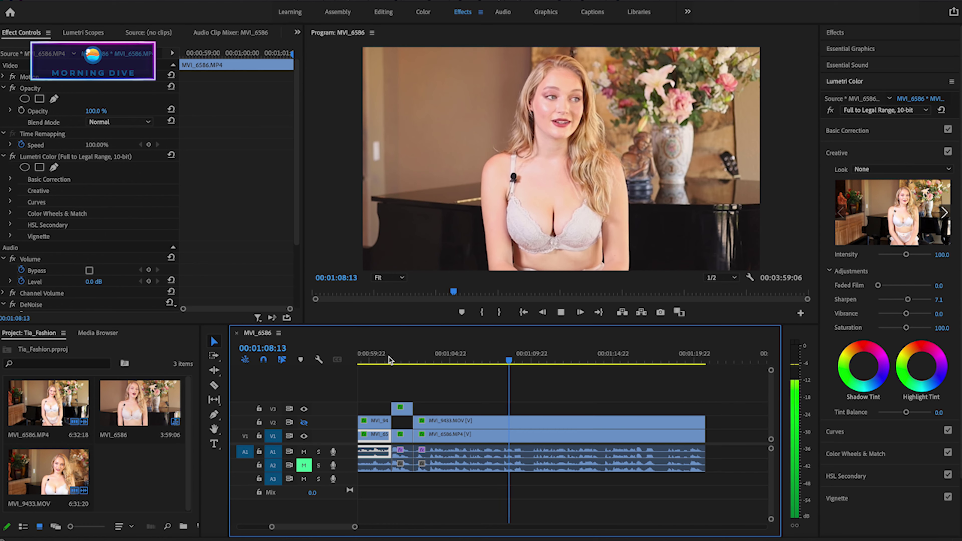
pyautogui.press('space')
pyautogui.press('d')
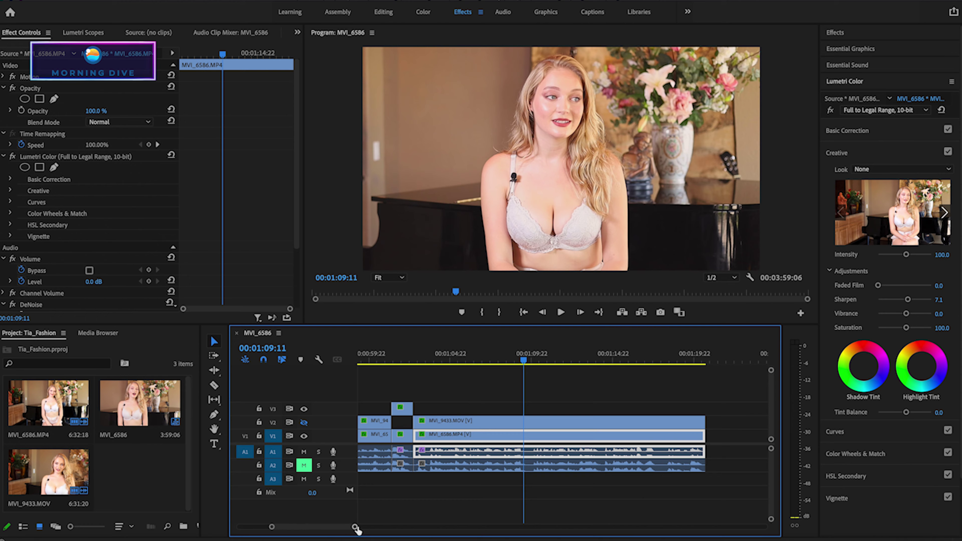
pyautogui.moveTo(355, 528); pyautogui.dragTo(326, 520)
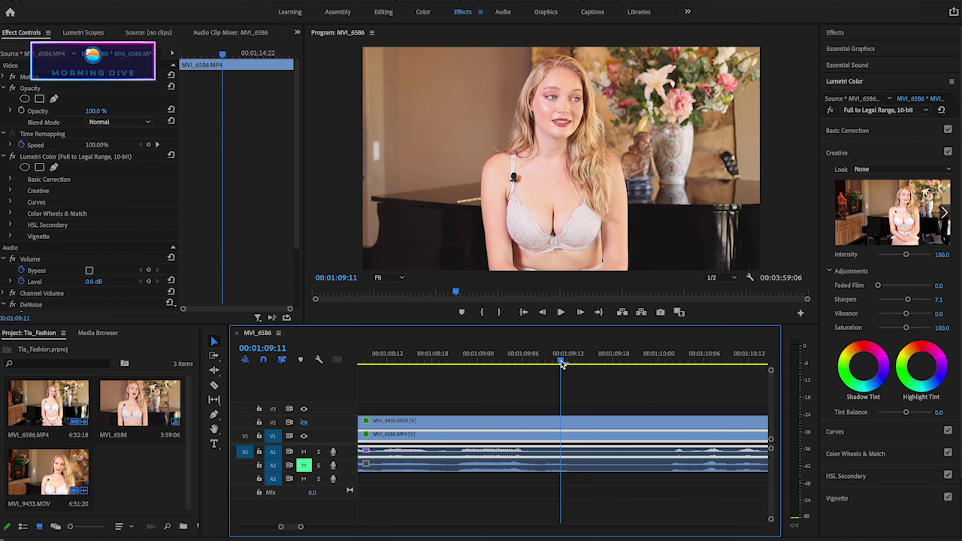
# Razor-cut the V2 MVI_9433 and V1 MVI_6586 clips at 00:01:09:09
pyautogui.moveTo(561, 361); pyautogui.dragTo(545, 360)
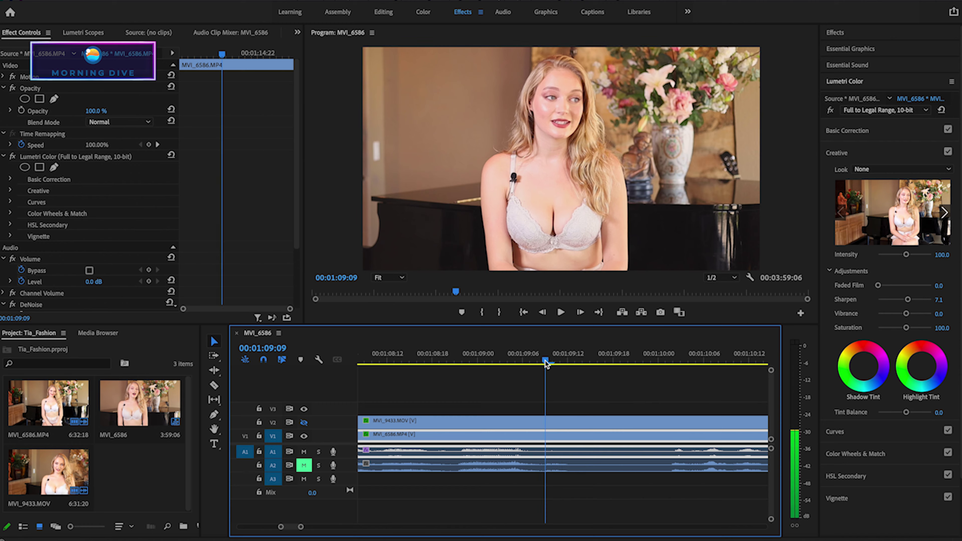
pyautogui.click(215, 386)
pyautogui.click(539, 426)
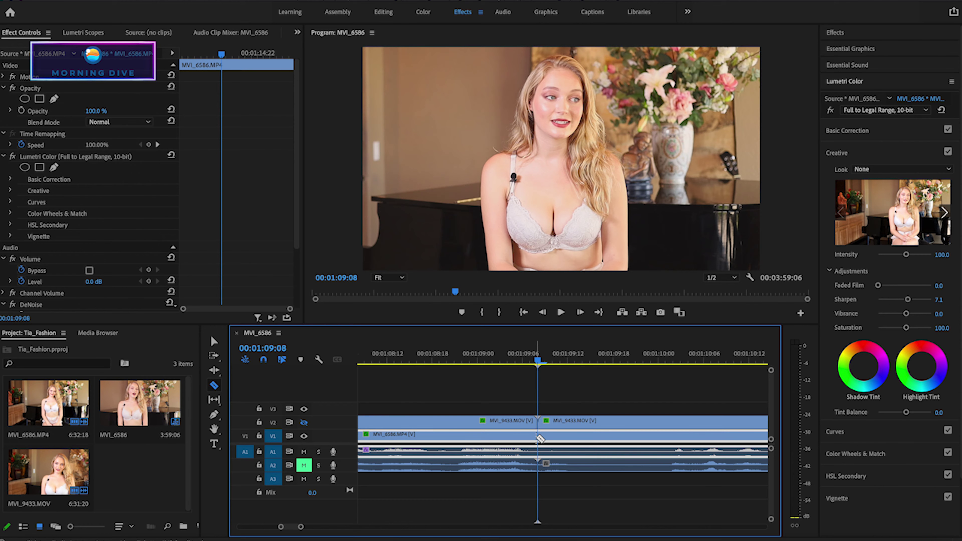
pyautogui.click(537, 438)
pyautogui.moveTo(298, 528); pyautogui.dragTo(308, 529)
# Cut V1 at 00:01:10:00, delete the short section between the cuts, and select the later clips
pyautogui.moveTo(561, 358); pyautogui.dragTo(600, 366)
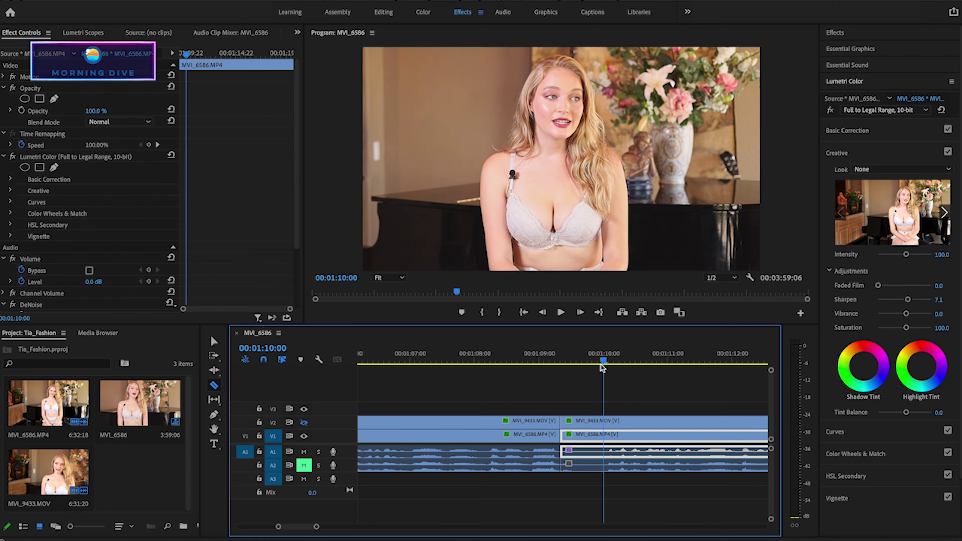
pyautogui.press('space')
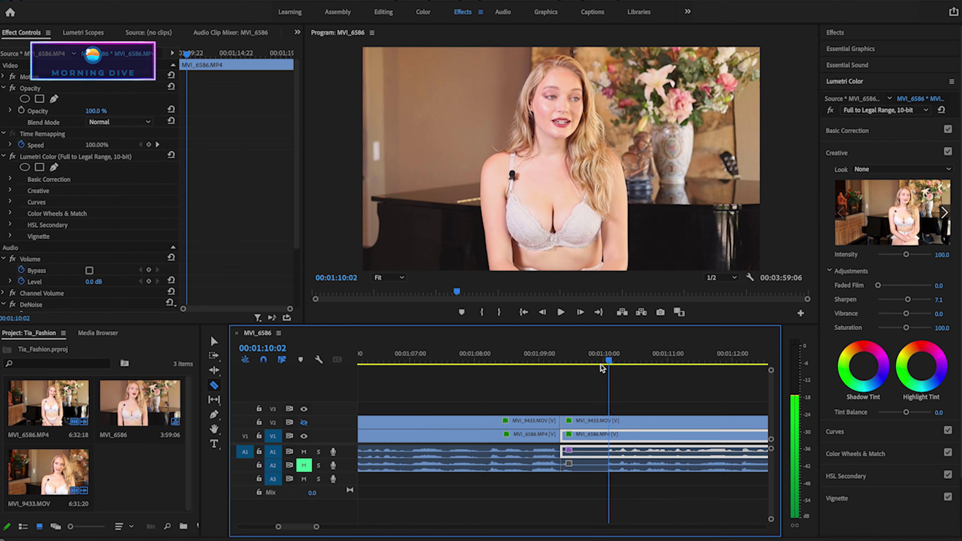
pyautogui.click(600, 365)
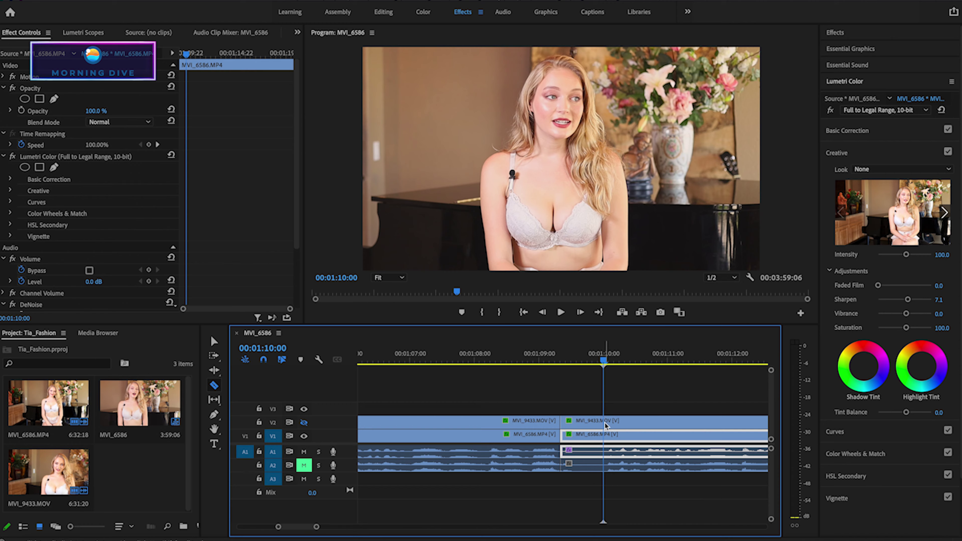
pyautogui.click(606, 437)
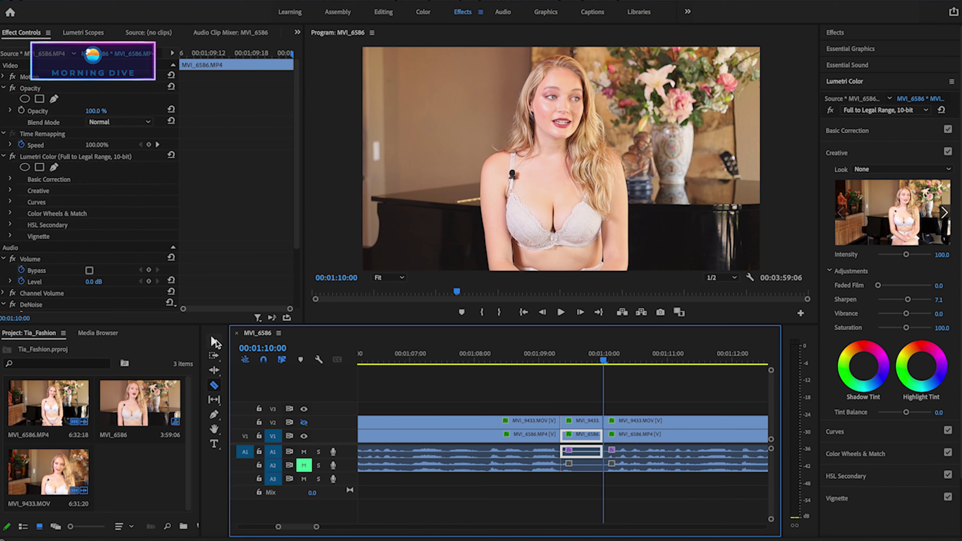
pyautogui.click(215, 340)
pyautogui.click(583, 432)
pyautogui.press('Delete')
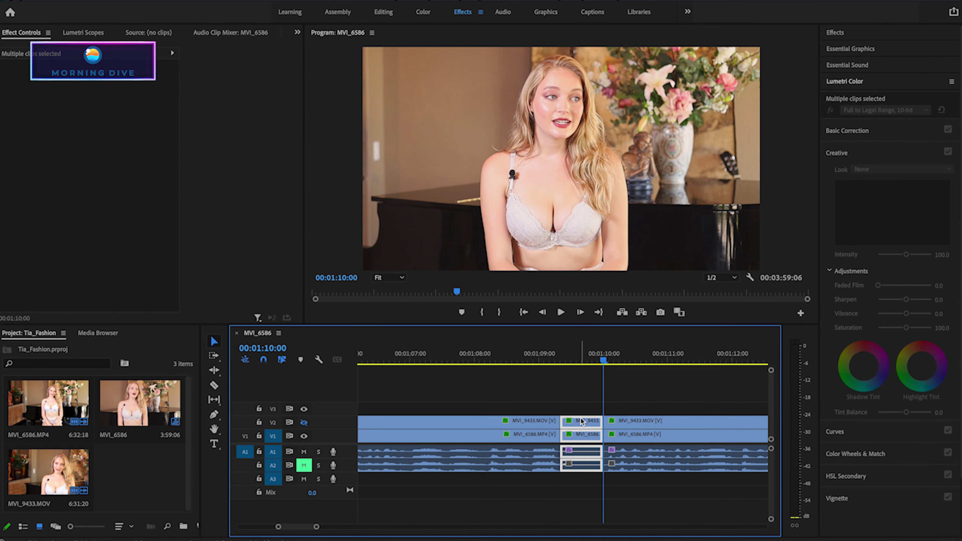
pyautogui.moveTo(659, 483)
pyautogui.mouseDown()
pyautogui.moveTo(656, 412)
pyautogui.moveTo(617, 424)
pyautogui.moveTo(629, 413)
pyautogui.mouseUp()
# Play through the new V1/V3 angle switch, stopping at the next cut point
pyautogui.press('d')
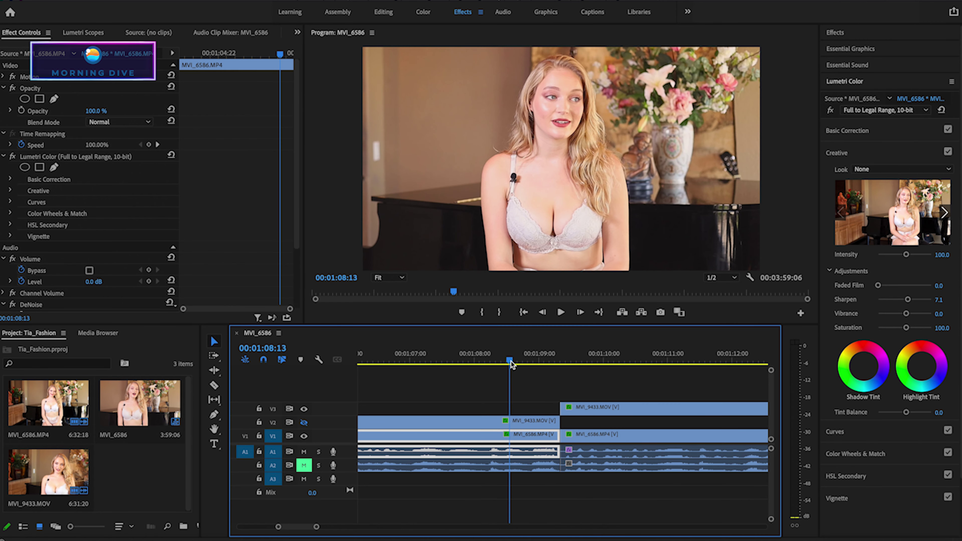
pyautogui.press('space')
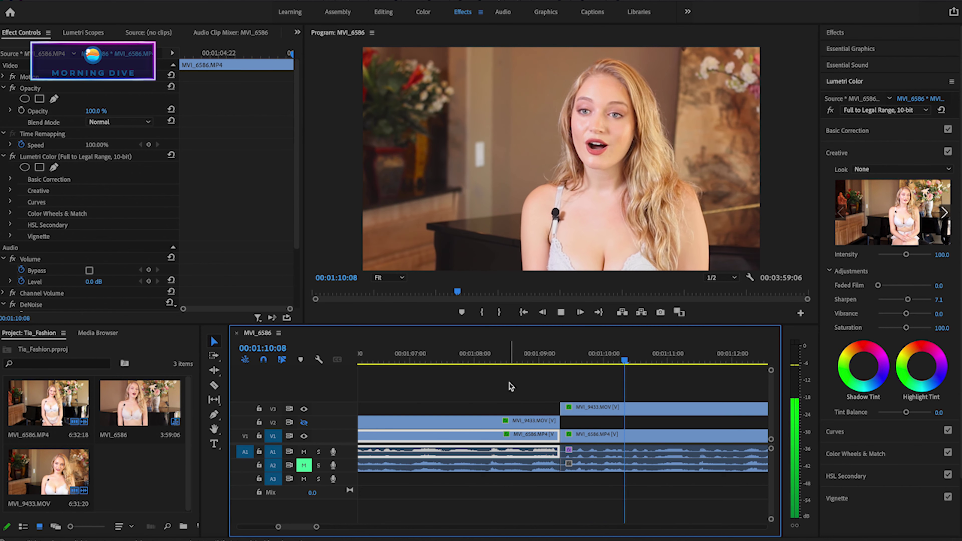
pyautogui.press('space')
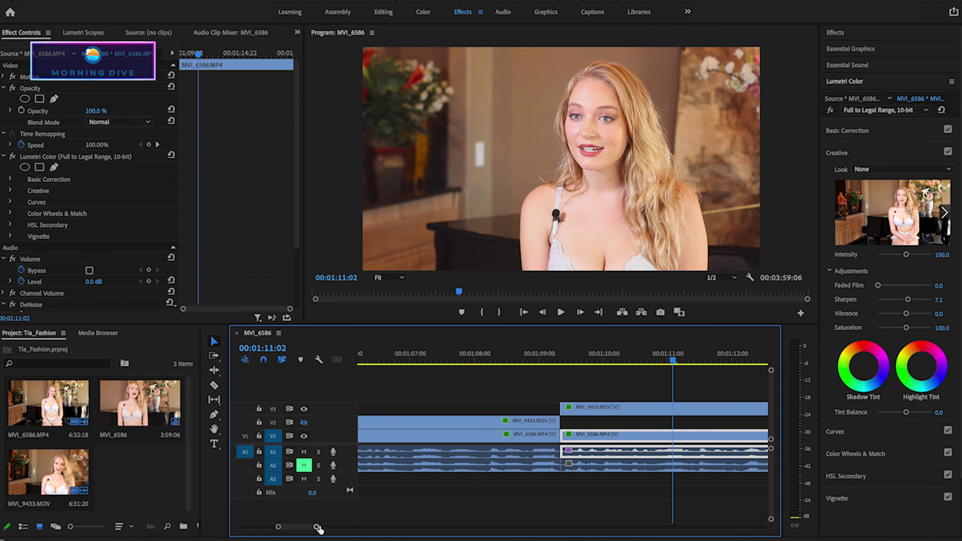
pyautogui.moveTo(317, 528); pyautogui.dragTo(343, 530)
pyautogui.press('space')
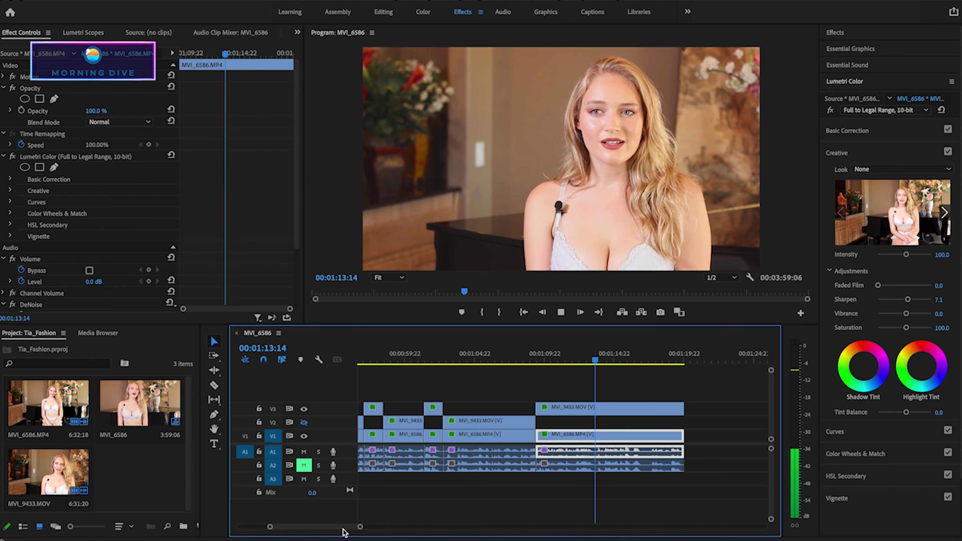
pyautogui.press('space')
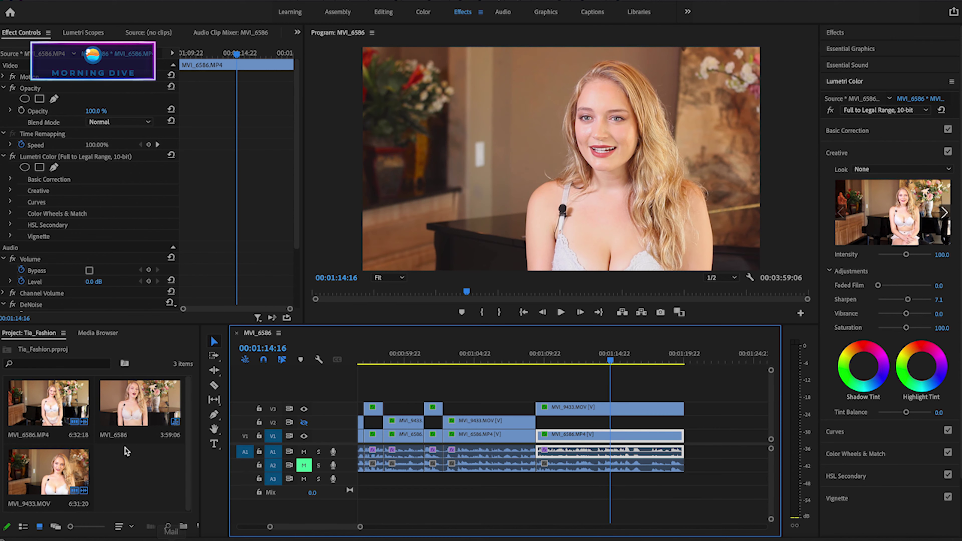
# Razor-cut the V3 and V1 clips twice around 01:13
pyautogui.click(213, 385)
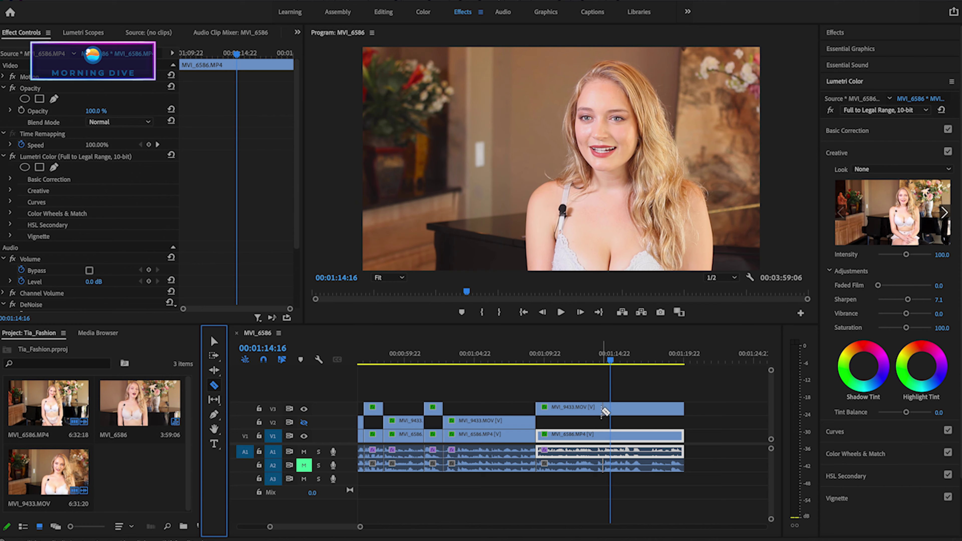
pyautogui.moveTo(360, 527); pyautogui.dragTo(336, 526)
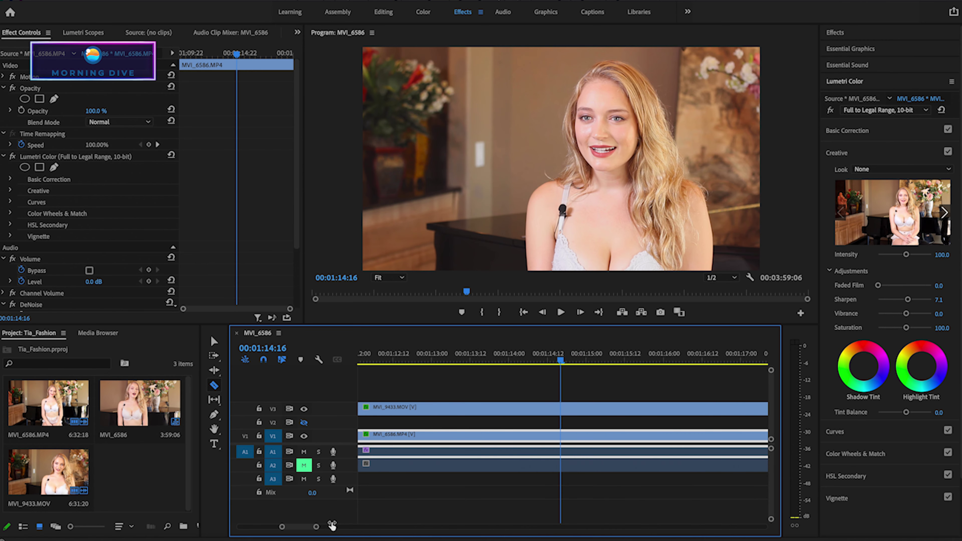
pyautogui.click(492, 407)
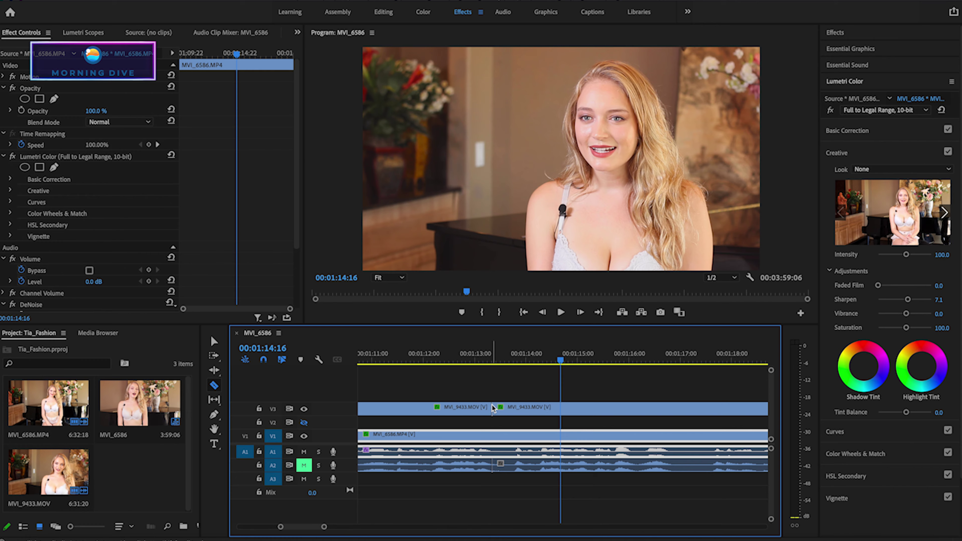
pyautogui.click(494, 435)
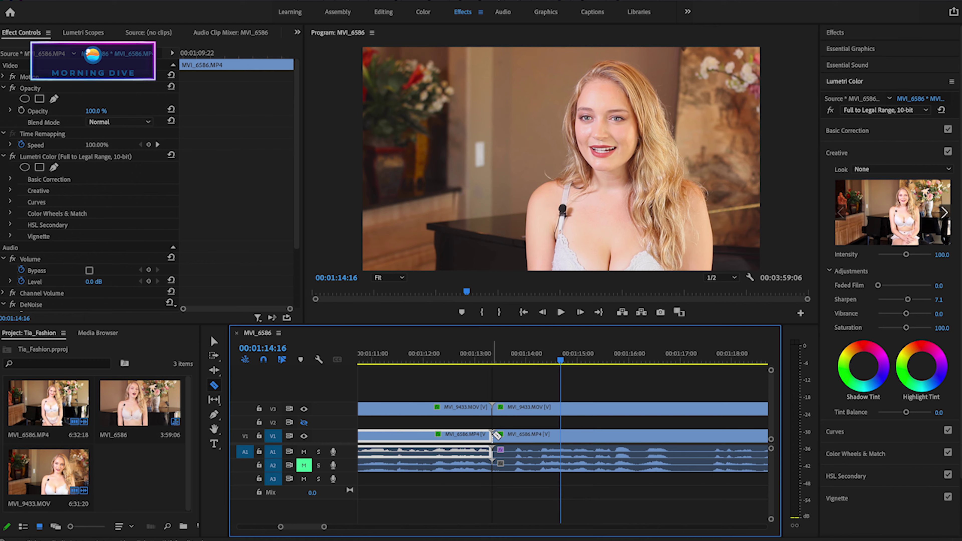
pyautogui.click(513, 408)
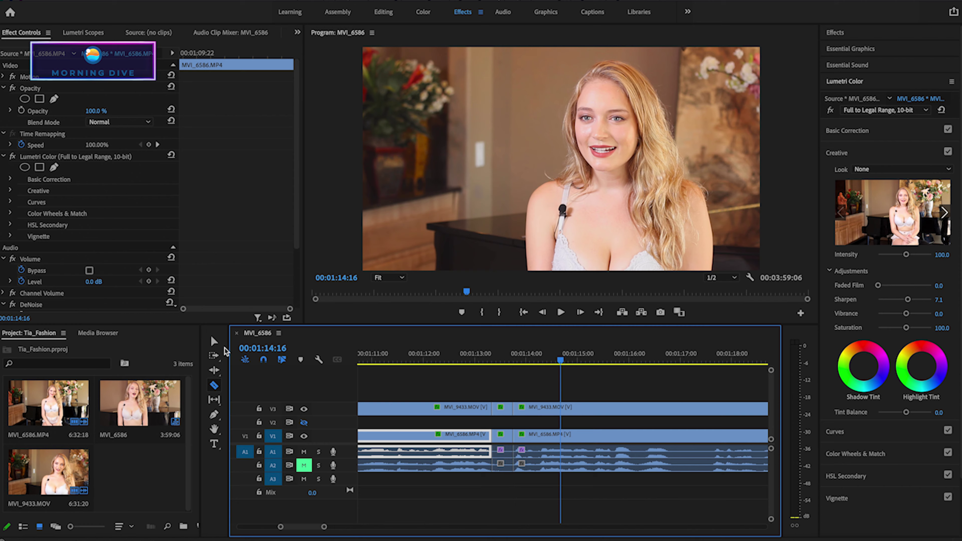
# Delete the short 01:13 pieces, pull the later clips left into the gap, and replay
pyautogui.click(214, 343)
pyautogui.moveTo(499, 496)
pyautogui.mouseDown()
pyautogui.moveTo(504, 398)
pyautogui.moveTo(542, 420)
pyautogui.mouseUp()
pyautogui.press('Delete')
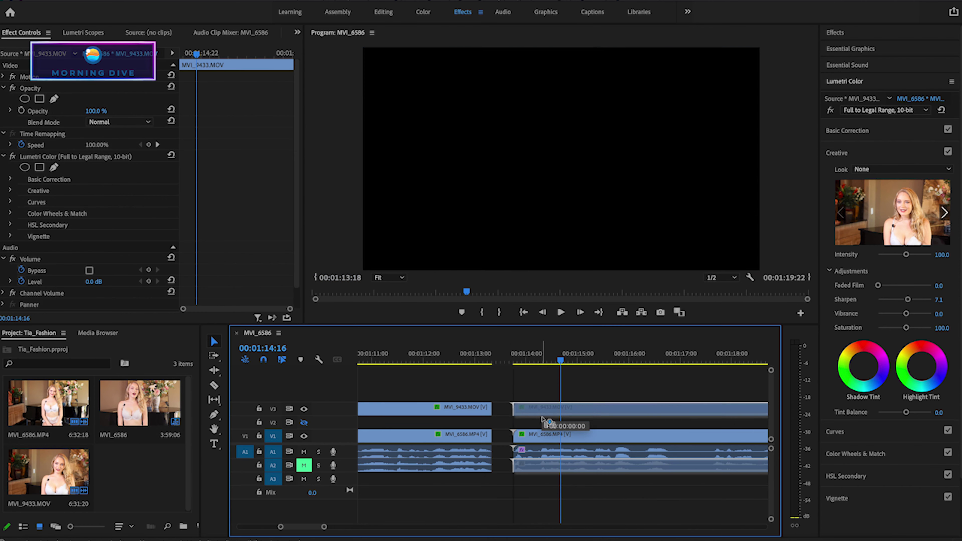
pyautogui.moveTo(577, 493)
pyautogui.mouseDown()
pyautogui.moveTo(576, 417)
pyautogui.moveTo(542, 416)
pyautogui.mouseUp()
pyautogui.click(424, 356)
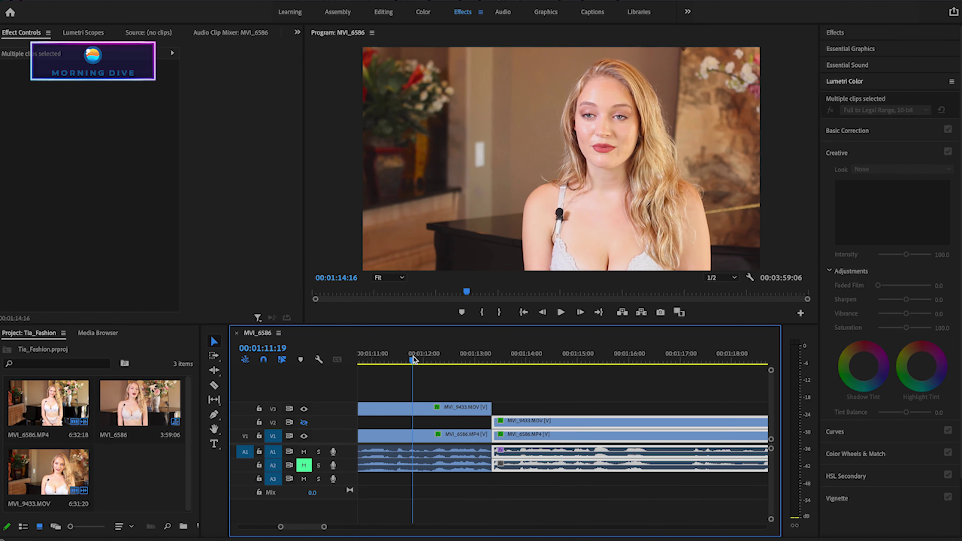
pyautogui.press('space')
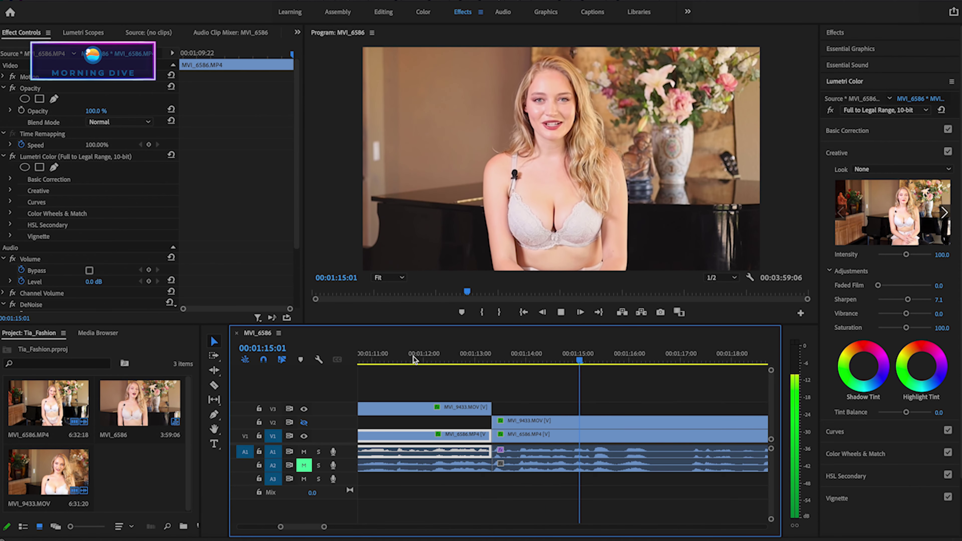
pyautogui.press('space')
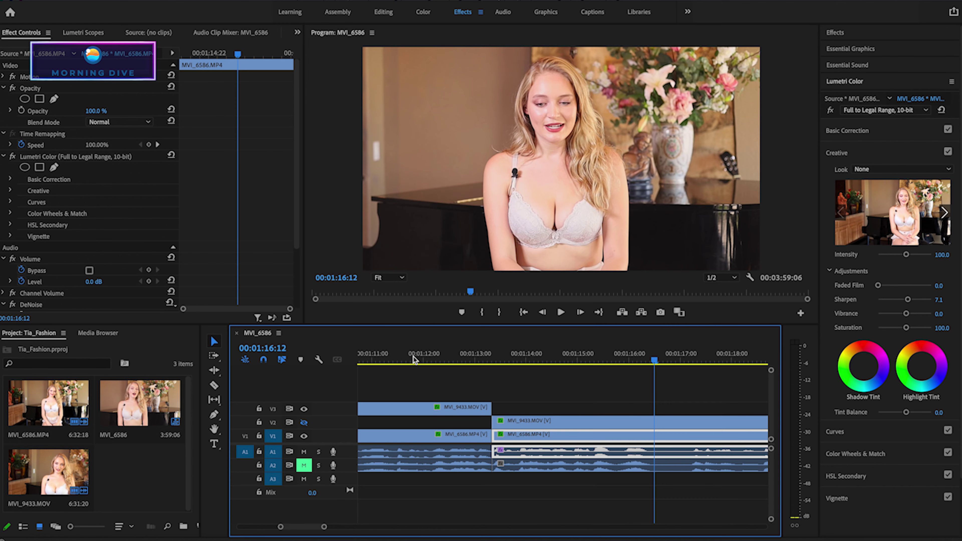
# Cut the V2 and V1 clips at 01:16 and 01:17:16 and delete the piece between
pyautogui.click(214, 387)
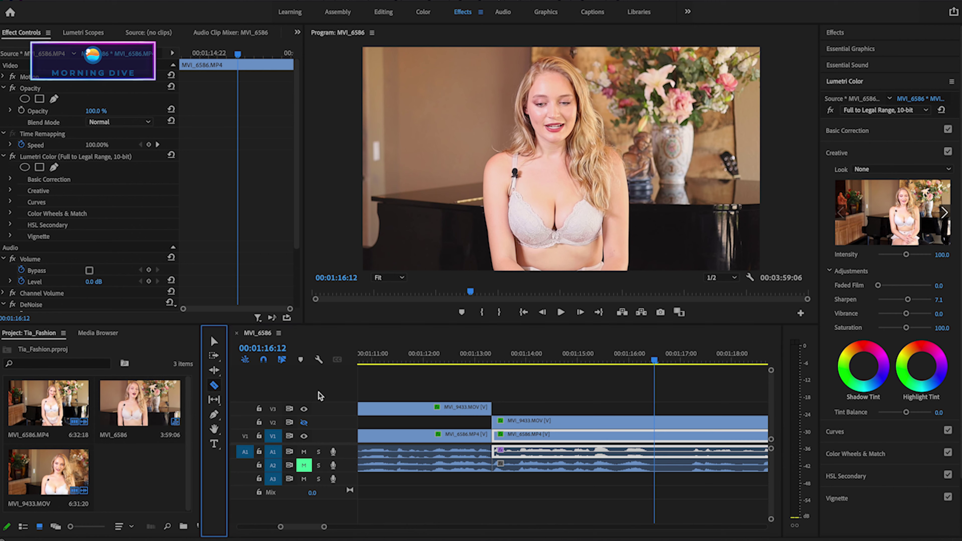
pyautogui.click(618, 421)
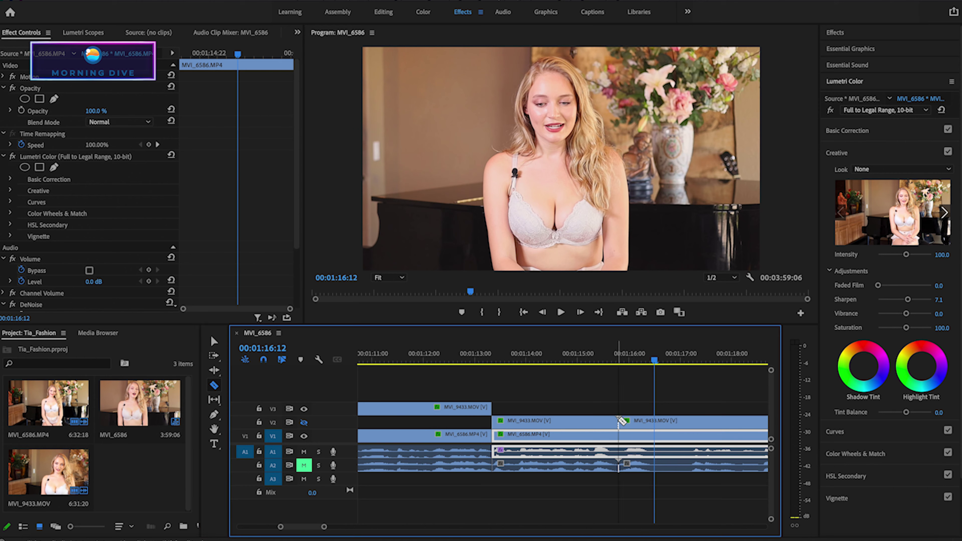
pyautogui.click(620, 435)
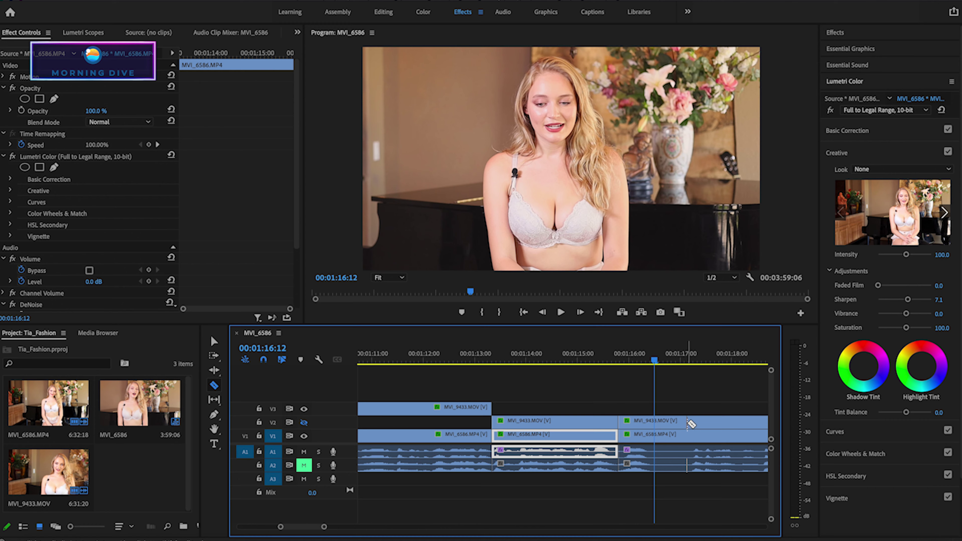
pyautogui.press('space')
pyautogui.press('space')
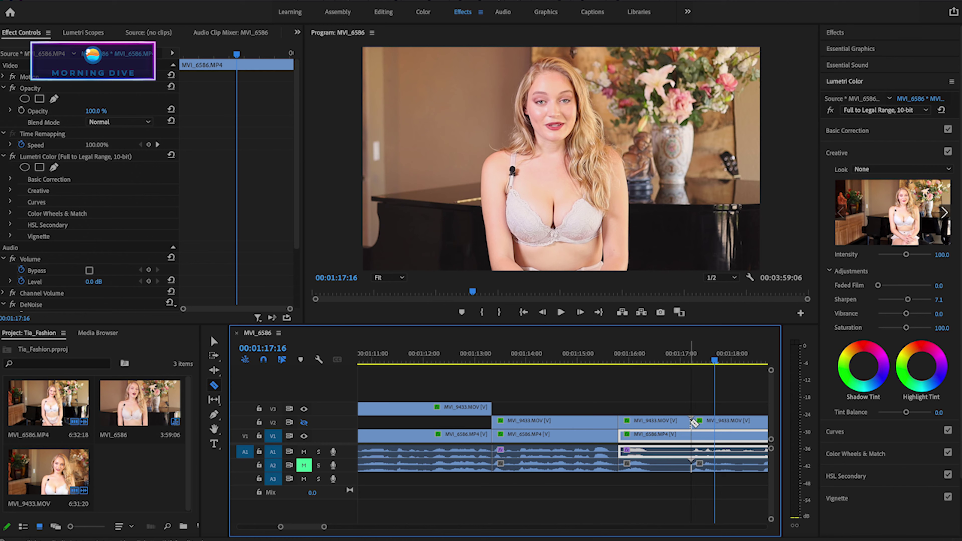
pyautogui.click(695, 436)
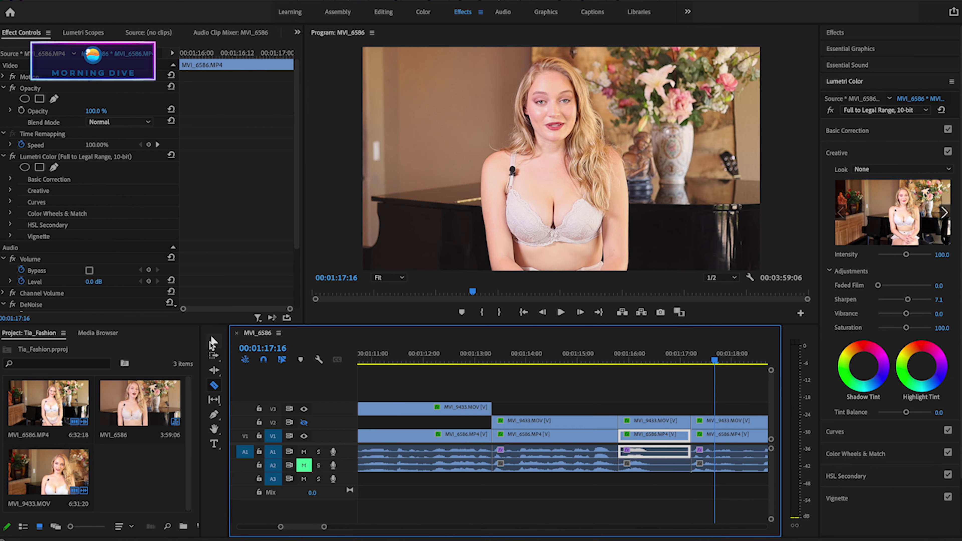
pyautogui.click(212, 341)
pyautogui.moveTo(679, 483); pyautogui.dragTo(657, 414)
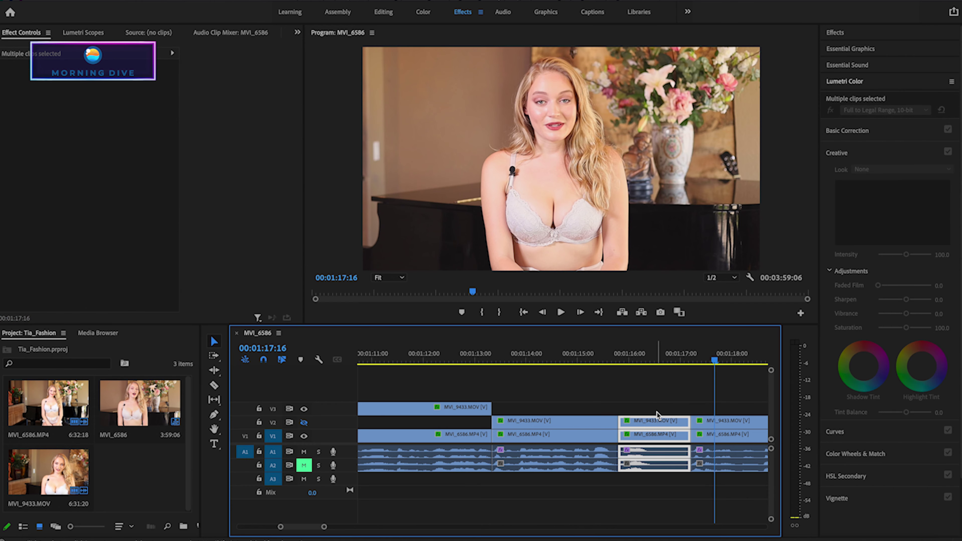
pyautogui.press('Delete')
# Move the final MVI_9433 clip up to V3
pyautogui.moveTo(758, 490)
pyautogui.mouseDown()
pyautogui.moveTo(741, 409)
pyautogui.moveTo(667, 431)
pyautogui.mouseUp()
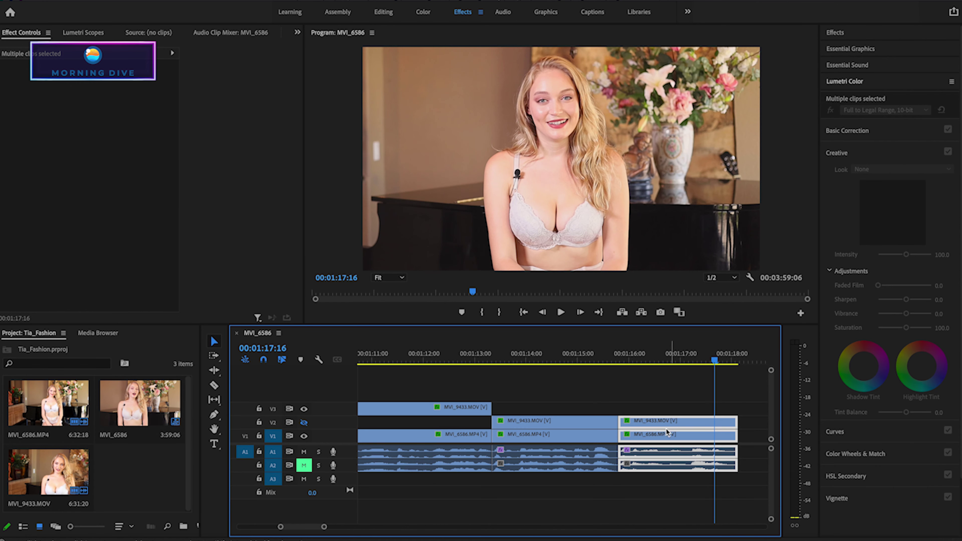
pyautogui.click(659, 408)
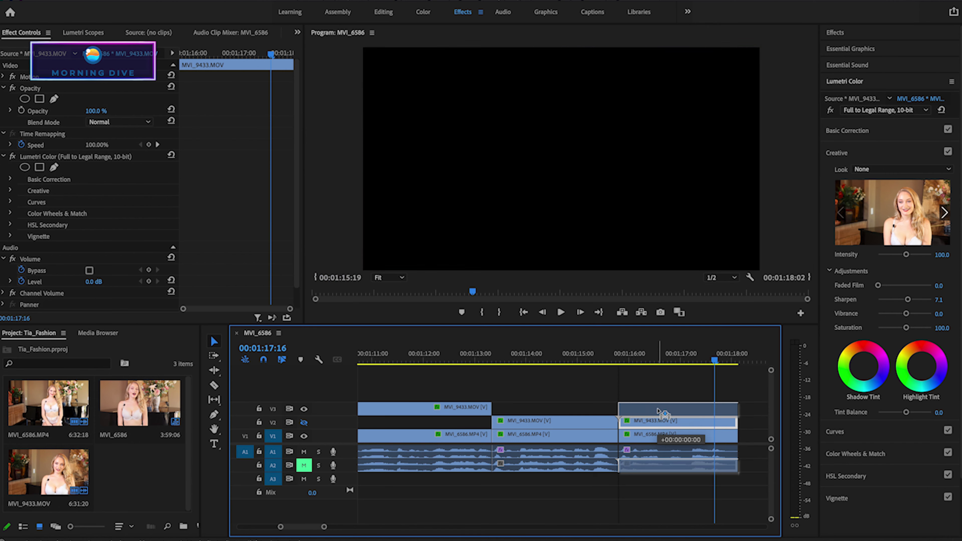
pyautogui.moveTo(658, 421); pyautogui.dragTo(659, 407)
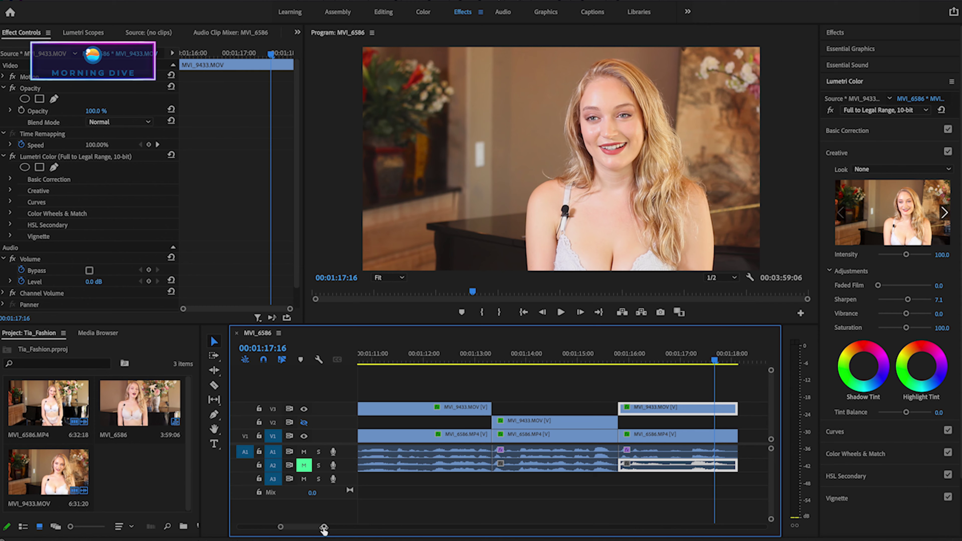
pyautogui.moveTo(324, 528); pyautogui.dragTo(350, 527)
# Replay the edited section from about 01:09, stopping at 01:13:06
pyautogui.click(376, 361)
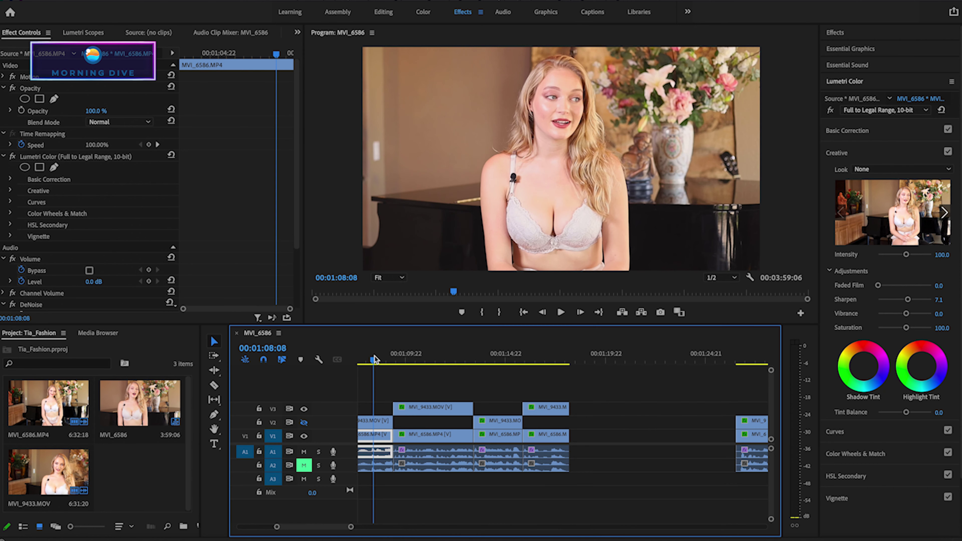
pyautogui.press('space')
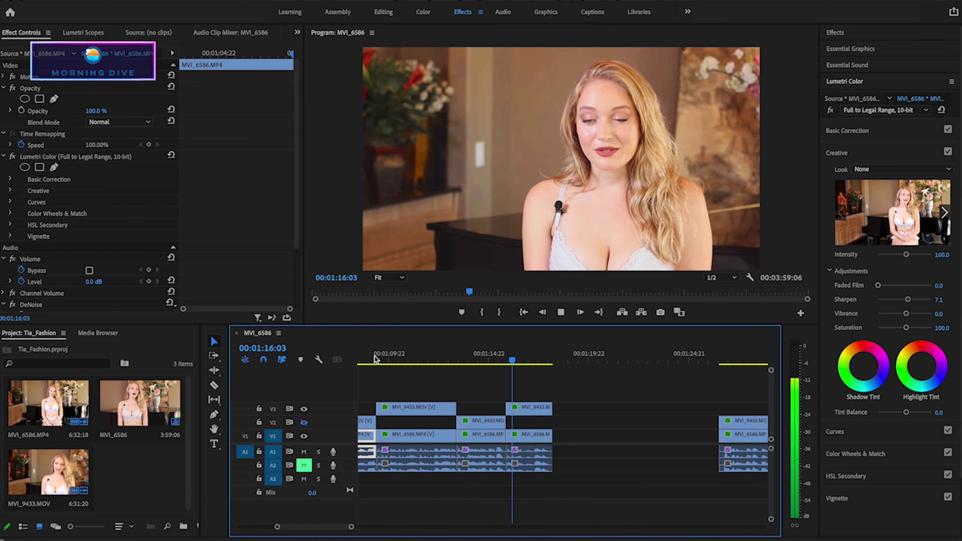
pyautogui.press('space')
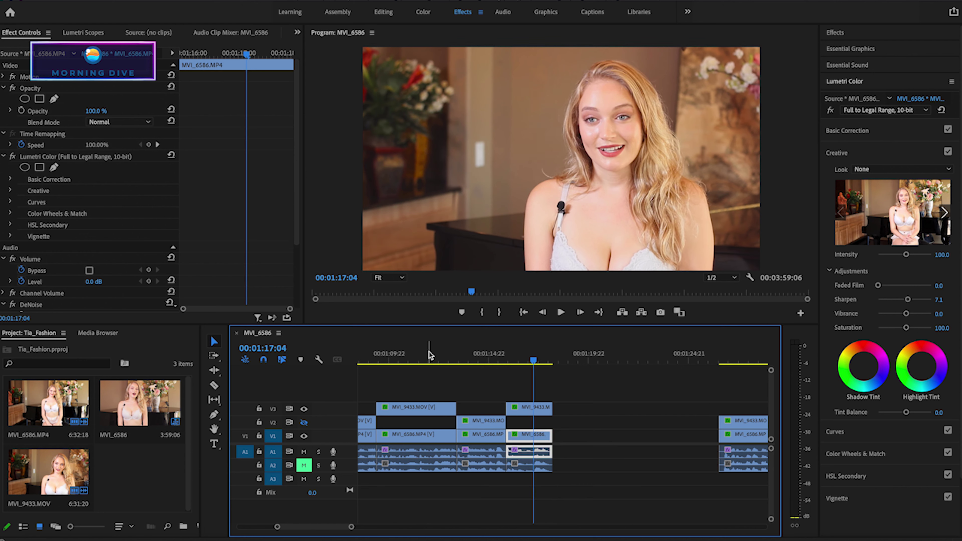
pyautogui.click(429, 354)
pyautogui.press('space')
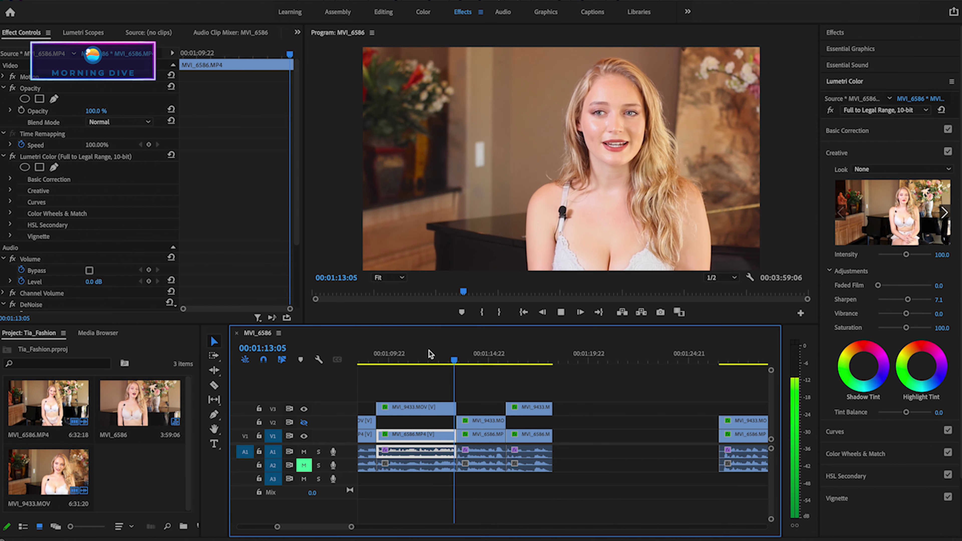
pyautogui.press('space')
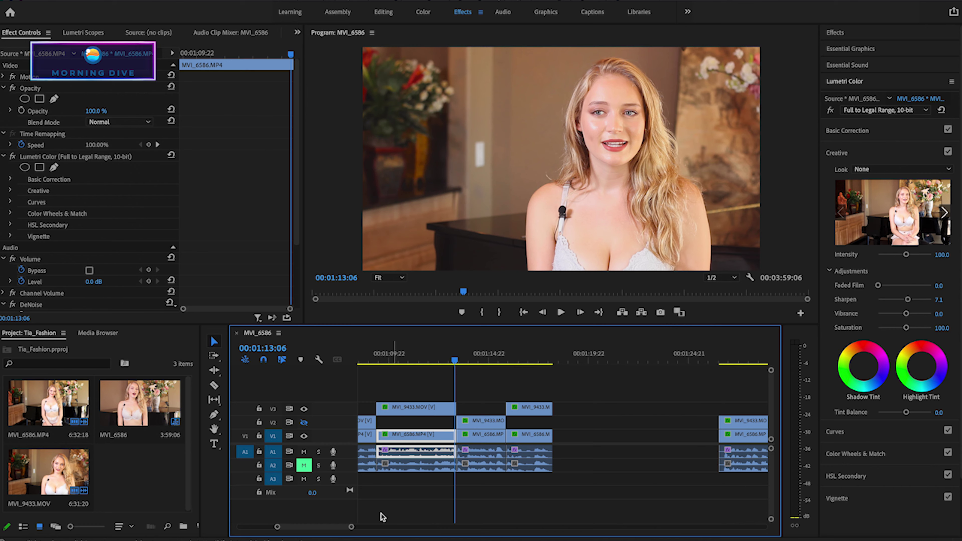
# Zoom in at 01:13:01 and select the clips after the gap
pyautogui.moveTo(352, 527); pyautogui.dragTo(325, 522)
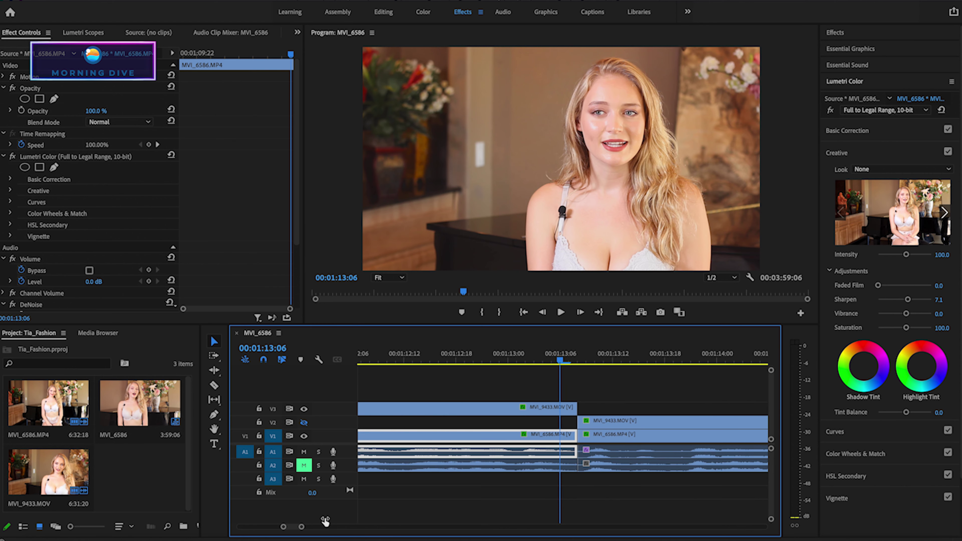
pyautogui.click(515, 356)
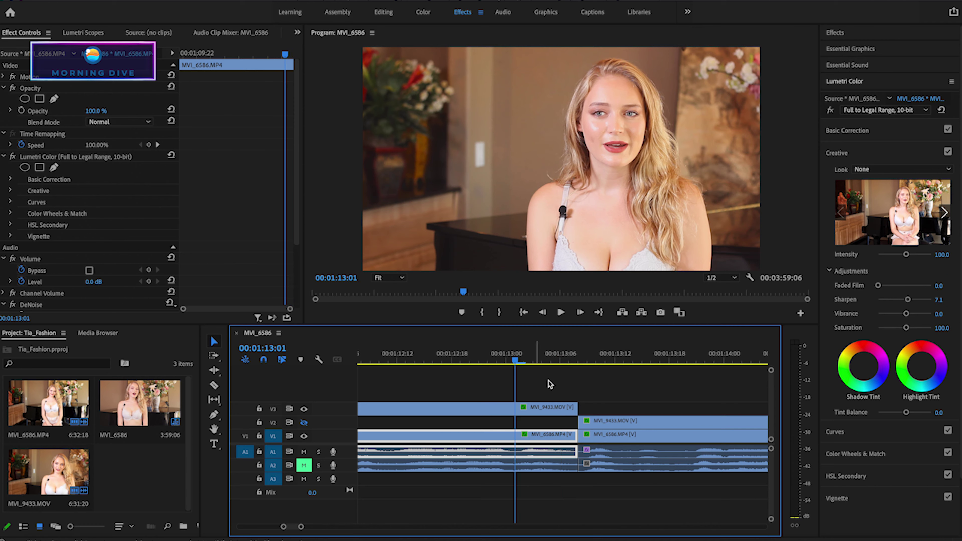
pyautogui.moveTo(564, 393)
pyautogui.mouseDown()
pyautogui.moveTo(567, 477)
pyautogui.moveTo(509, 457)
pyautogui.mouseUp()
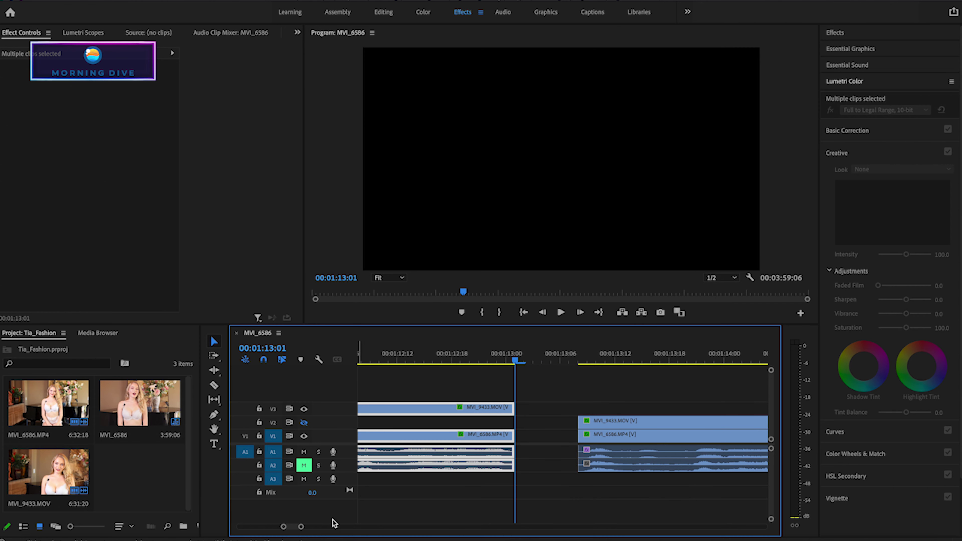
pyautogui.moveTo(303, 527); pyautogui.dragTo(334, 527)
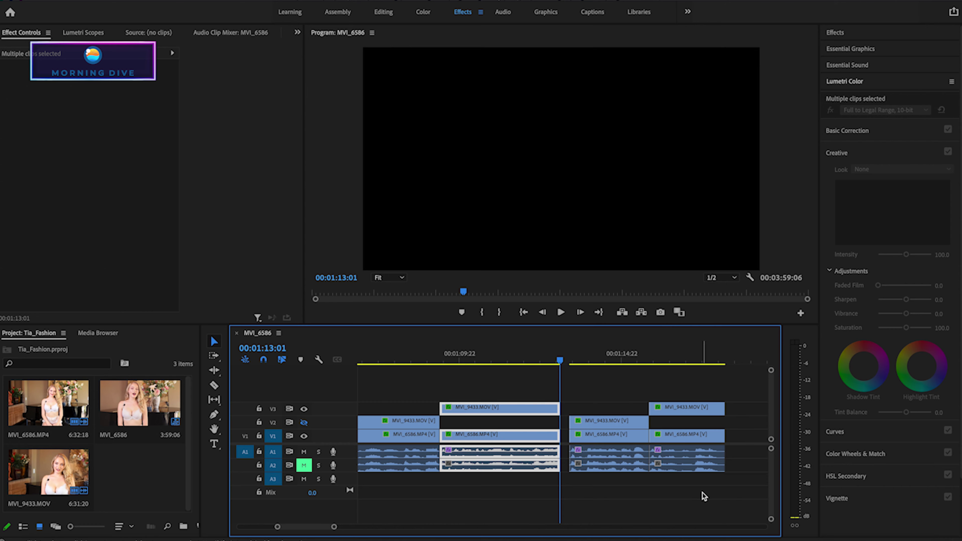
pyautogui.moveTo(703, 496); pyautogui.dragTo(611, 422)
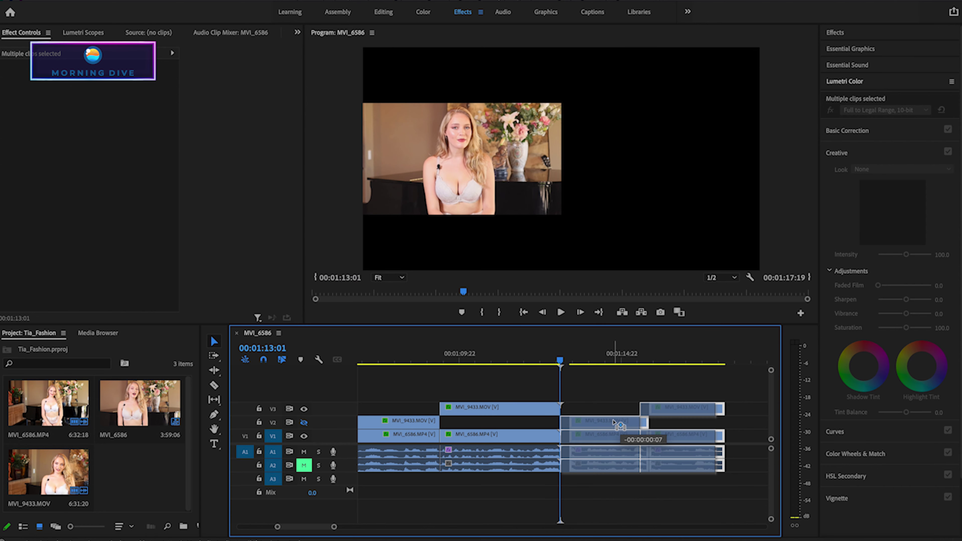
# Review playback from 00:01:07:16 to 00:01:17:17
pyautogui.click(387, 350)
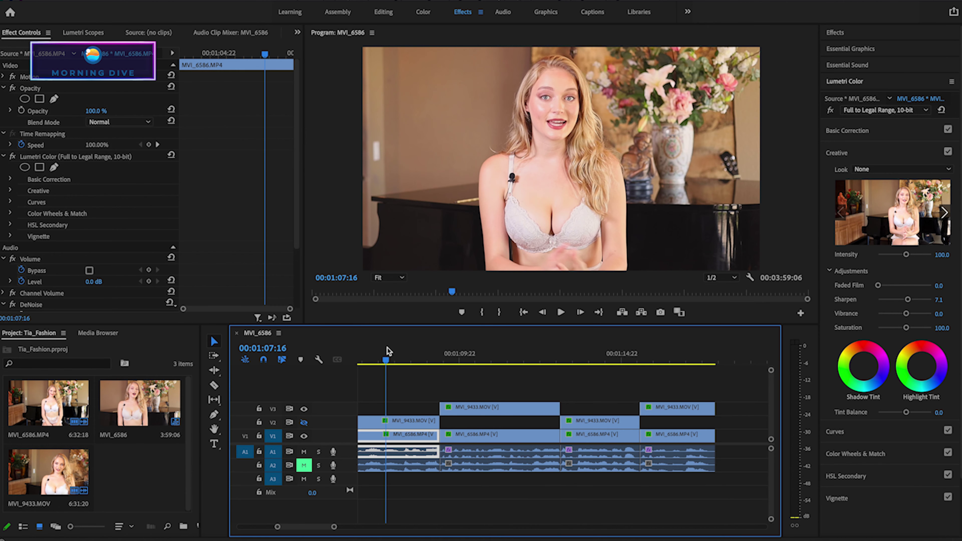
pyautogui.press('space')
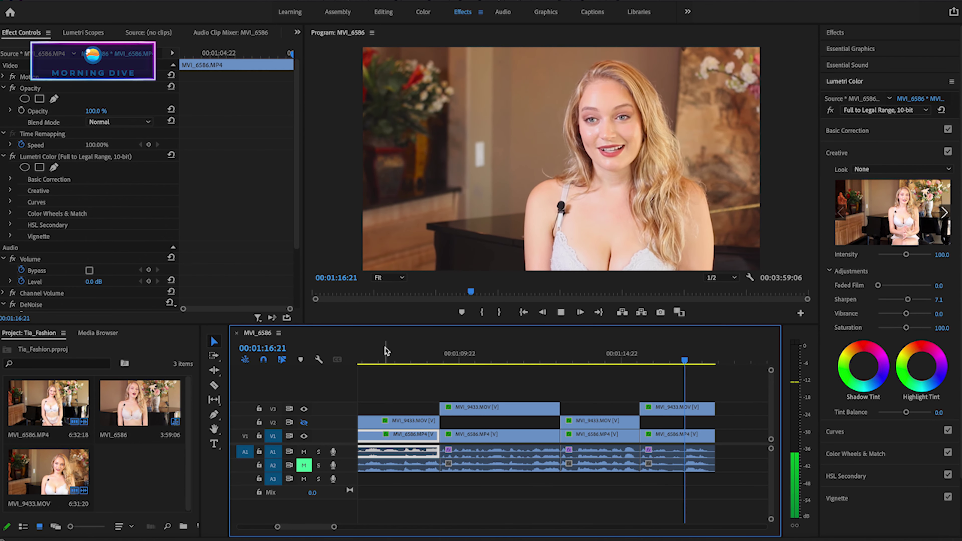
pyautogui.press('space')
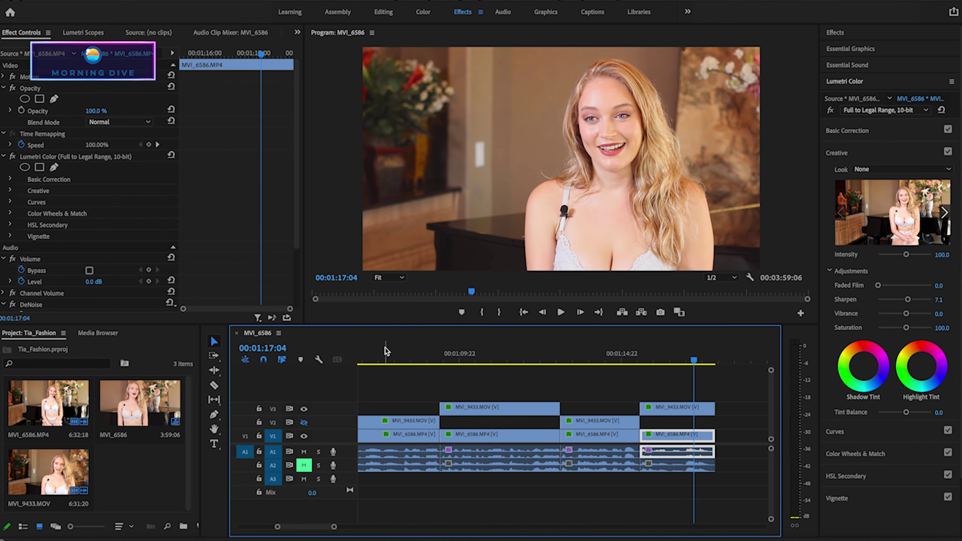
pyautogui.press('space')
pyautogui.press('space')
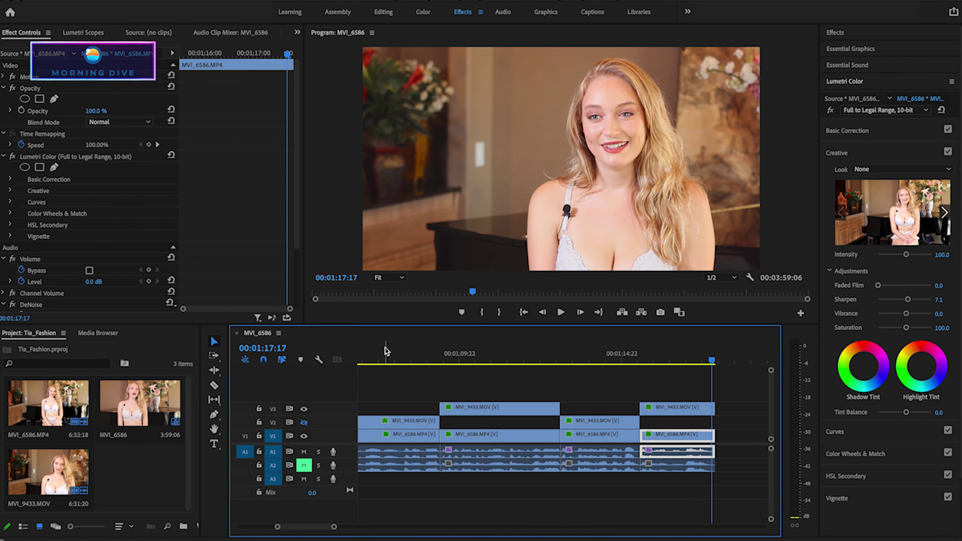
# Select the final clips on all tracks and shift them left to close the gap
pyautogui.moveTo(697, 394)
pyautogui.mouseDown()
pyautogui.moveTo(693, 469)
pyautogui.moveTo(711, 465)
pyautogui.mouseUp()
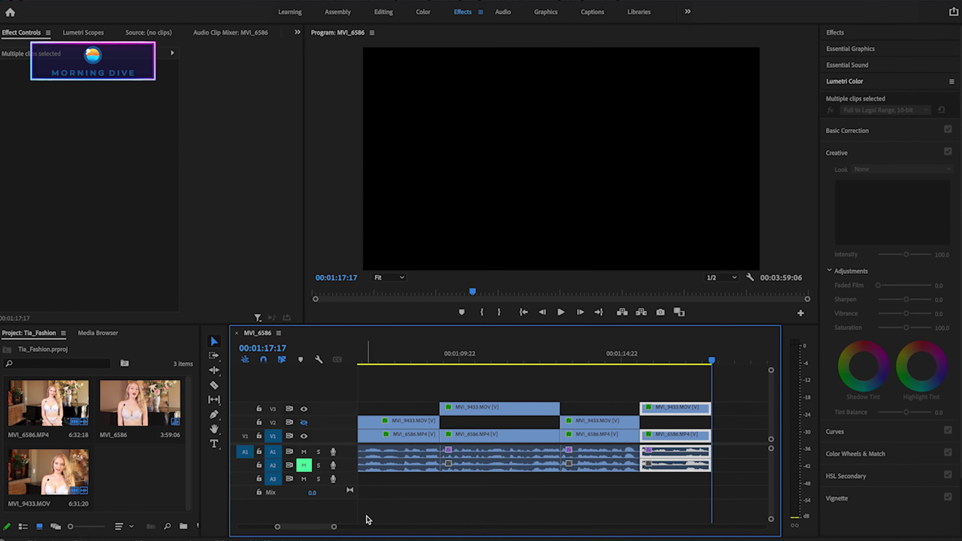
pyautogui.moveTo(333, 527); pyautogui.dragTo(362, 529)
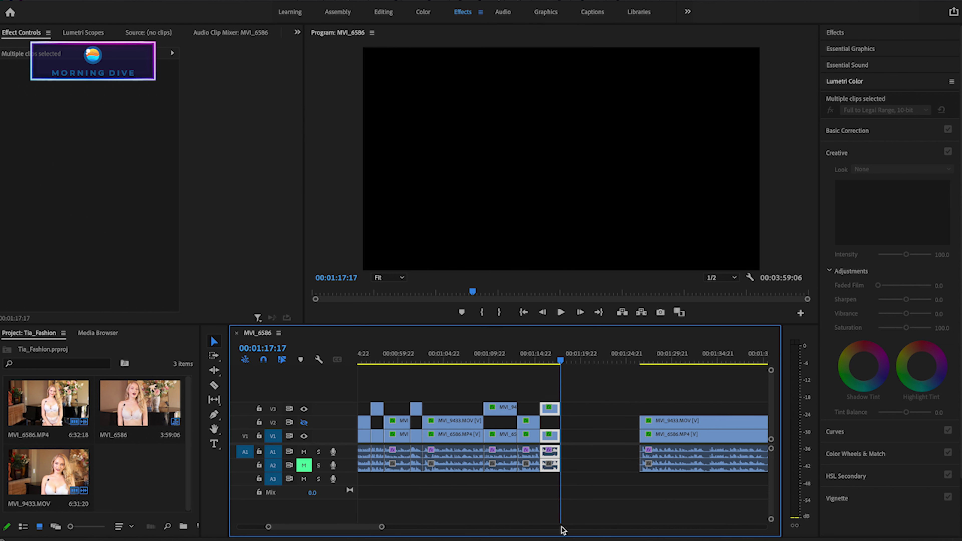
pyautogui.scroll(-1, 562, 530)
pyautogui.scroll(-3, 599, 496)
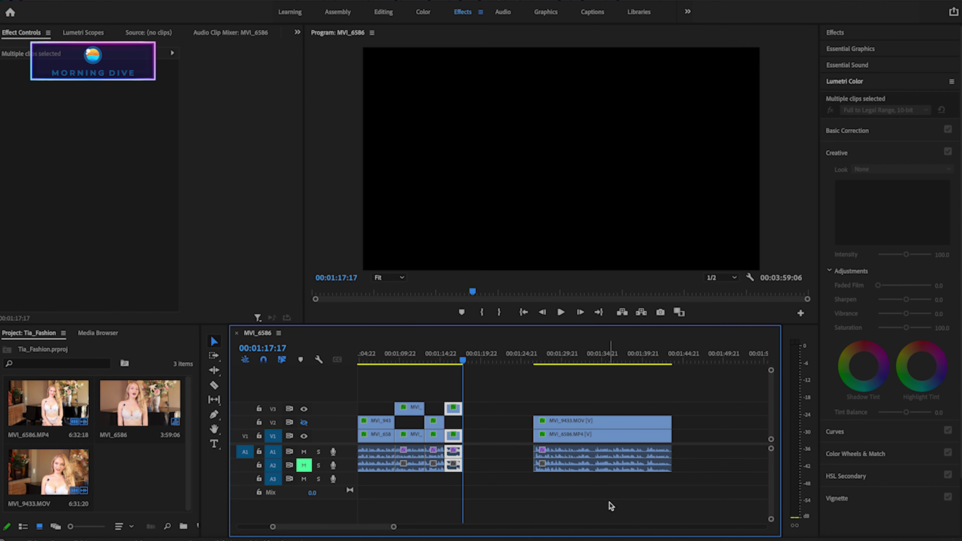
pyautogui.moveTo(611, 506)
pyautogui.mouseDown()
pyautogui.moveTo(586, 424)
pyautogui.moveTo(449, 420)
pyautogui.mouseUp()
pyautogui.click(452, 354)
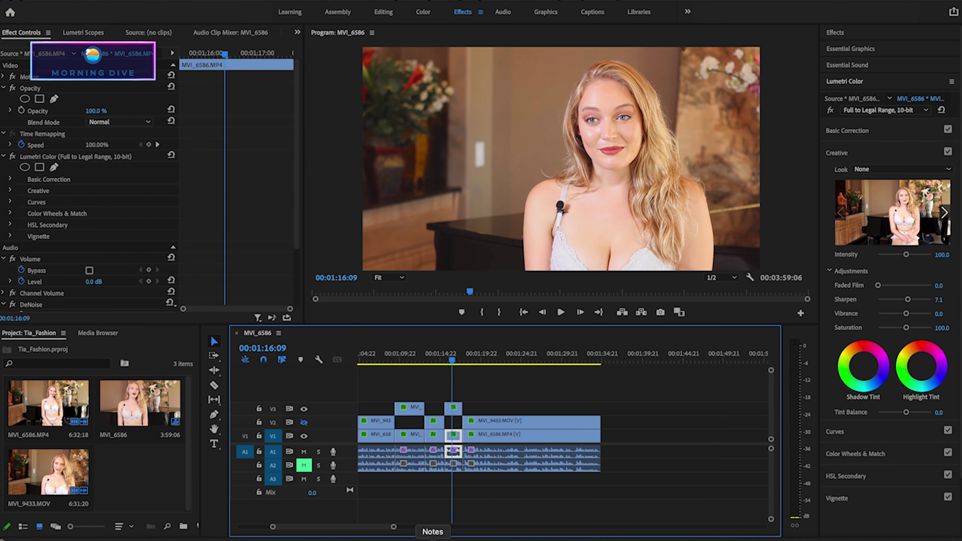
# Review the join, then make the V2 MVI_9433 and V1 clips start a few frames later
pyautogui.moveTo(394, 527); pyautogui.dragTo(375, 528)
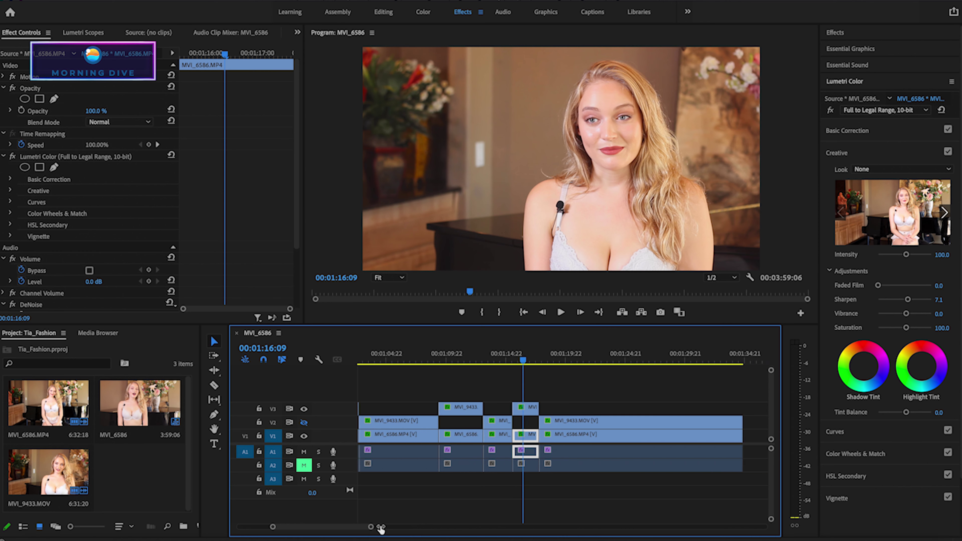
pyautogui.click(527, 354)
pyautogui.press('space')
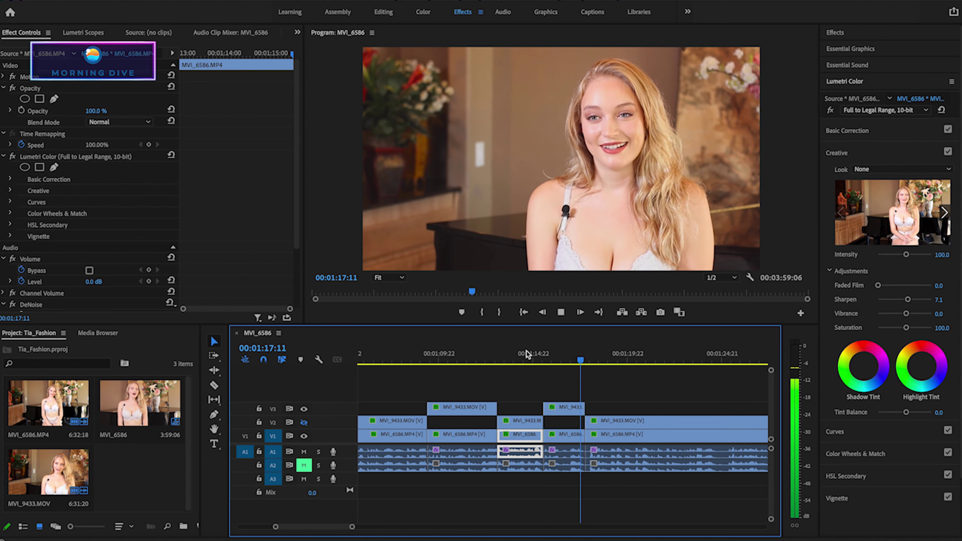
pyautogui.press('space')
pyautogui.press('Right')
pyautogui.press('Right')
pyautogui.press('Right')
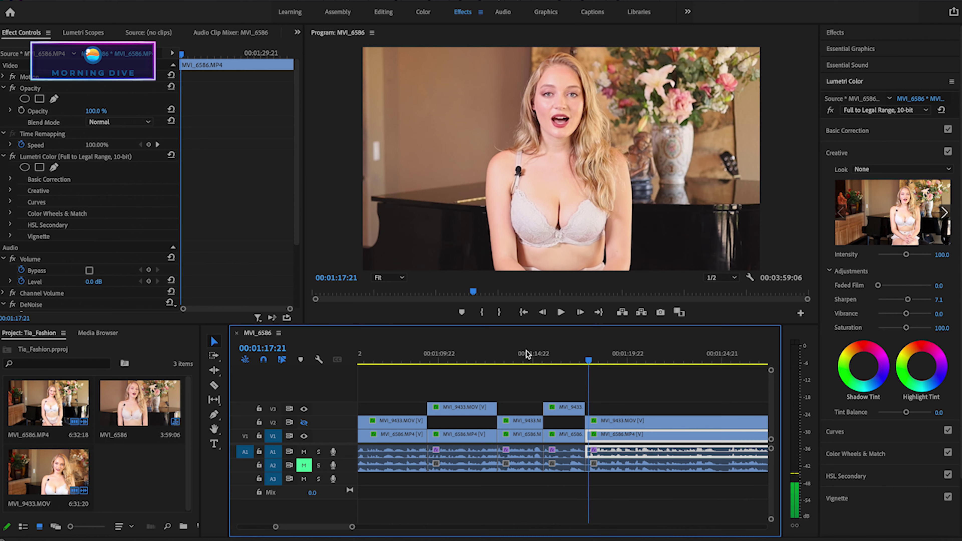
pyautogui.click(633, 417)
pyautogui.keyDown('shift'); pyautogui.click(630, 434); pyautogui.keyUp('shift')
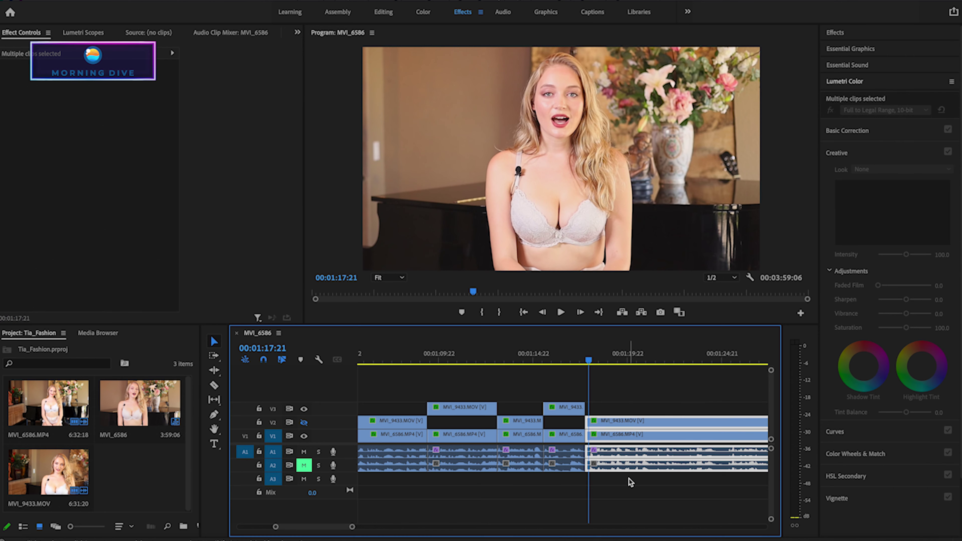
pyautogui.moveTo(588, 434); pyautogui.dragTo(586, 434)
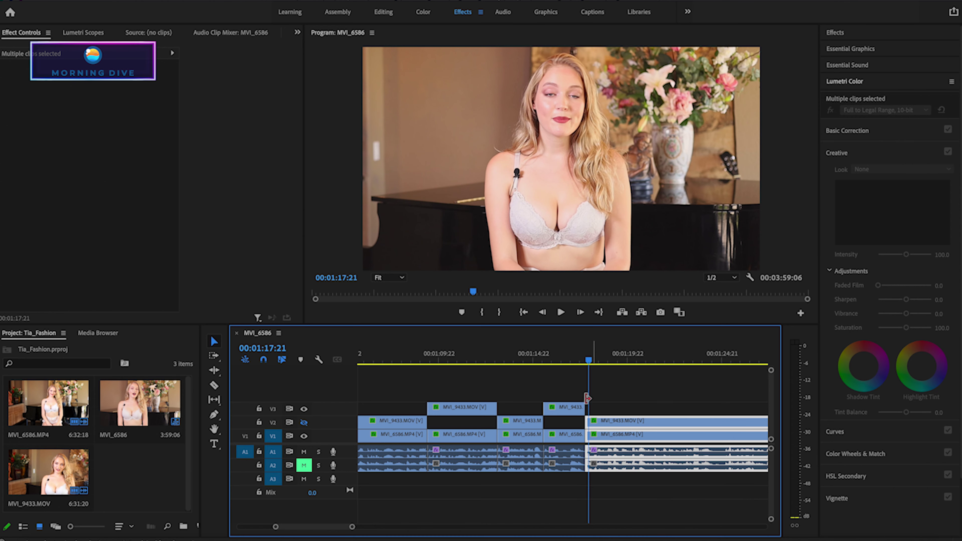
# Replay the trimmed section from near 00:01:18, stopping at 00:01:20:03
pyautogui.press('space')
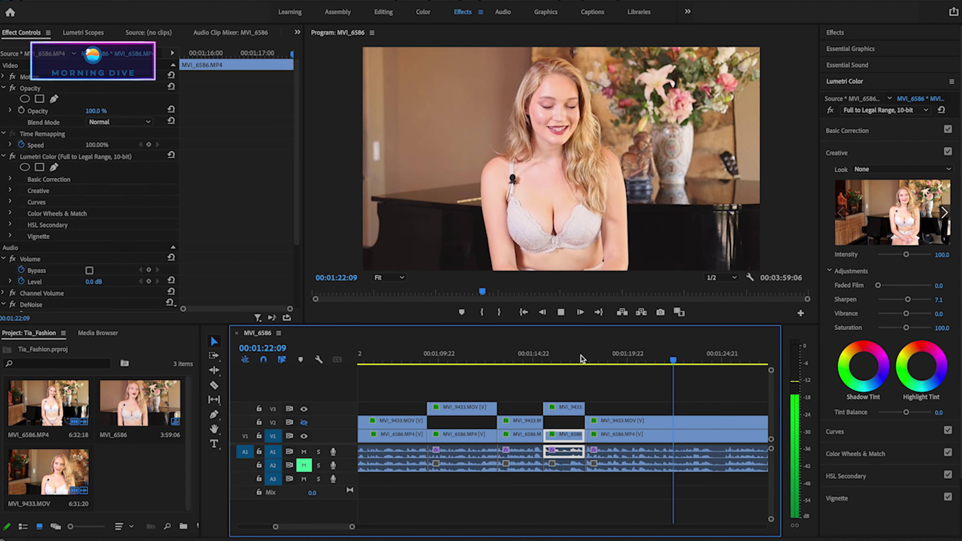
pyautogui.press('space')
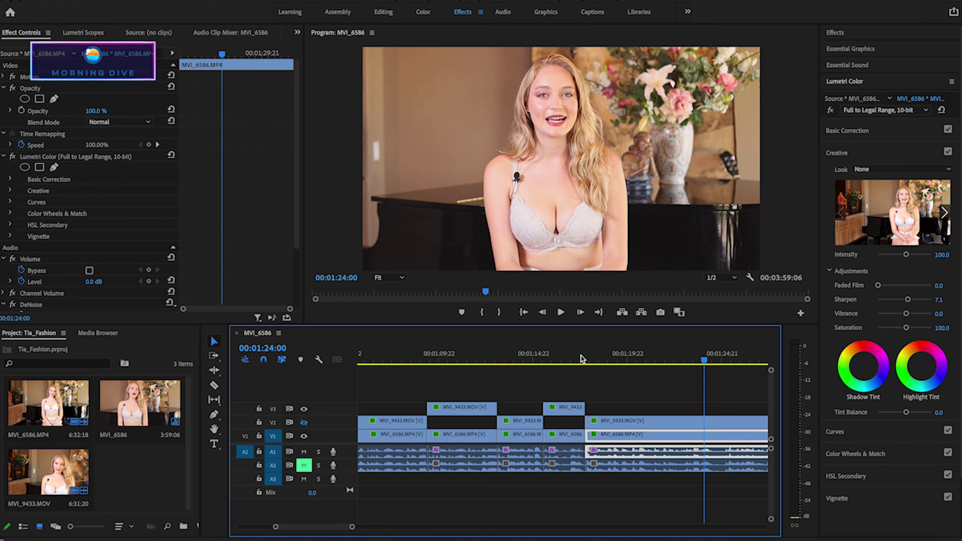
pyautogui.click(600, 359)
pyautogui.press('space')
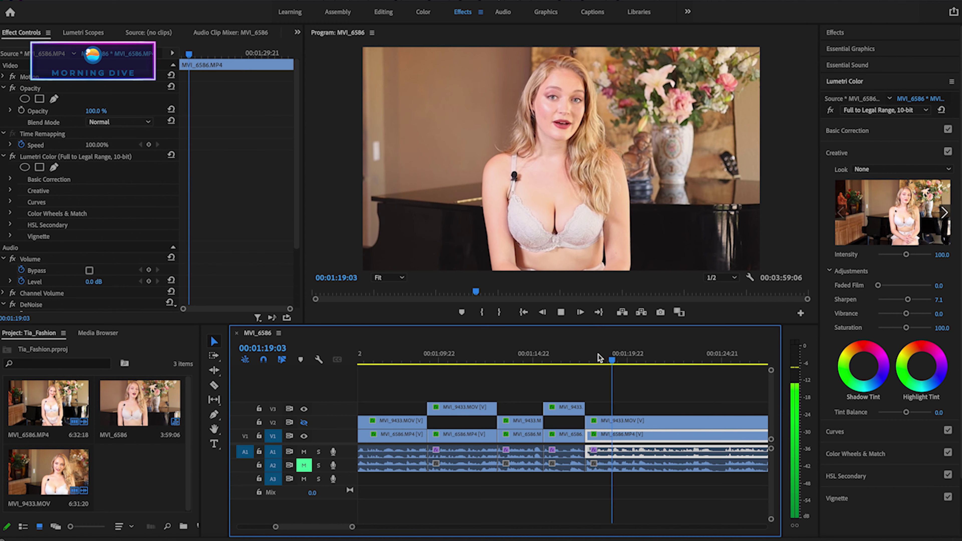
pyautogui.press('space')
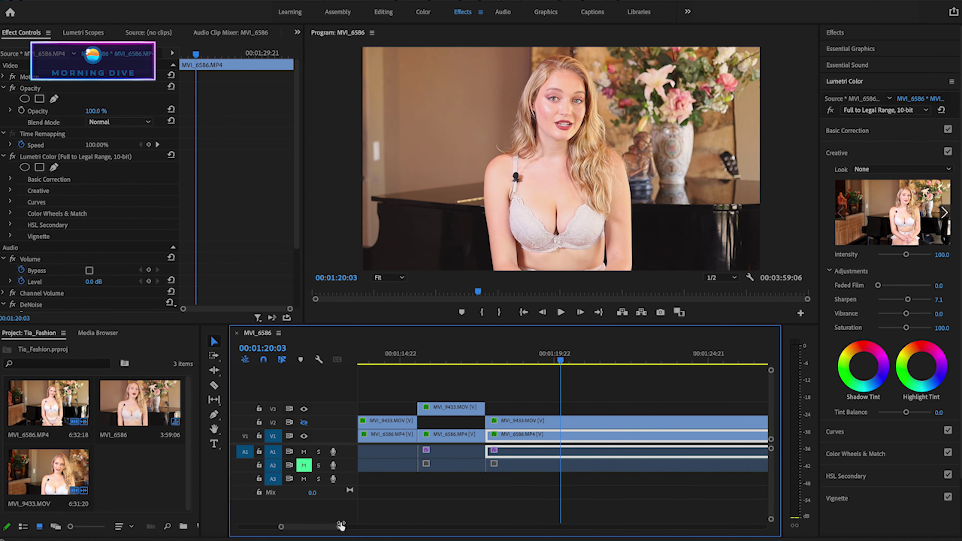
# Locate the next cut point at 00:01:22:11 and switch to the Razor tool
pyautogui.moveTo(353, 527); pyautogui.dragTo(323, 526)
pyautogui.click(399, 360)
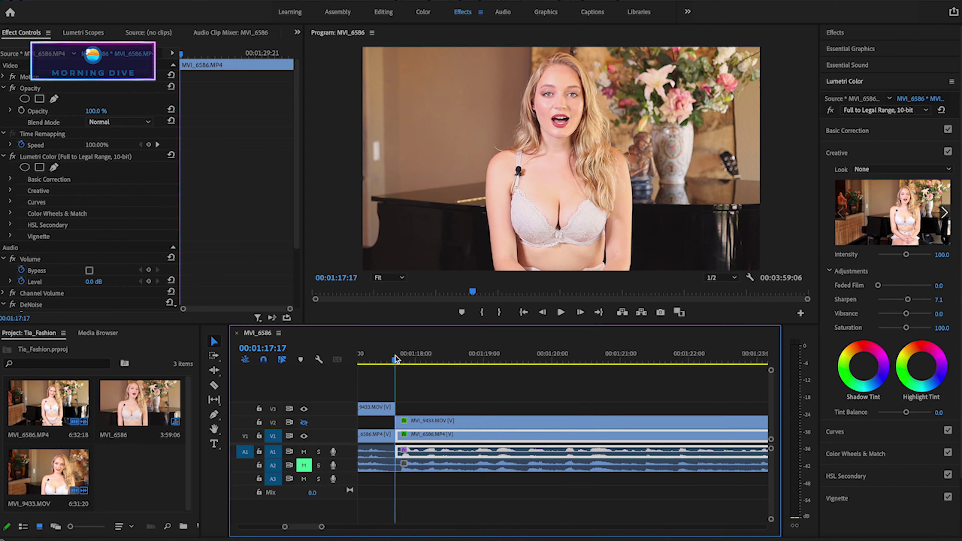
pyautogui.press('space')
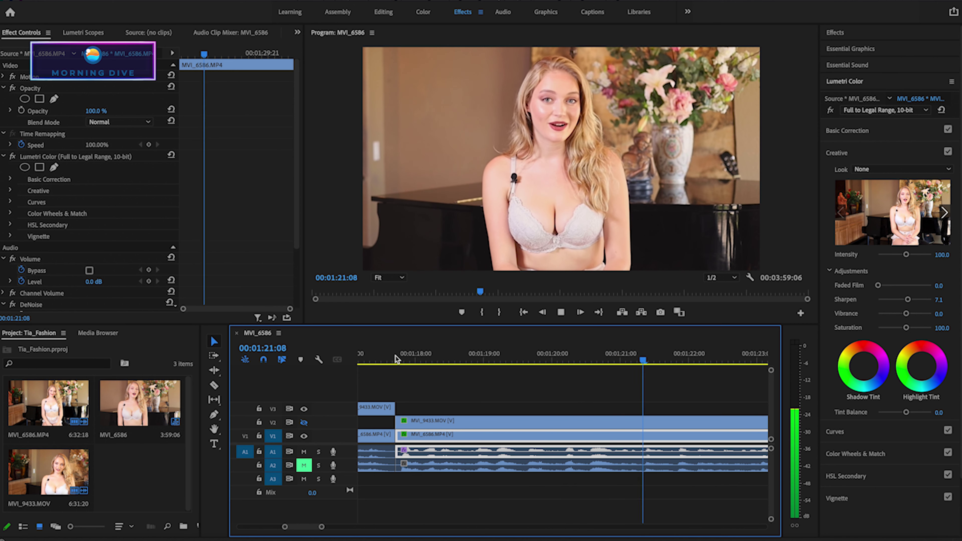
pyautogui.press('space')
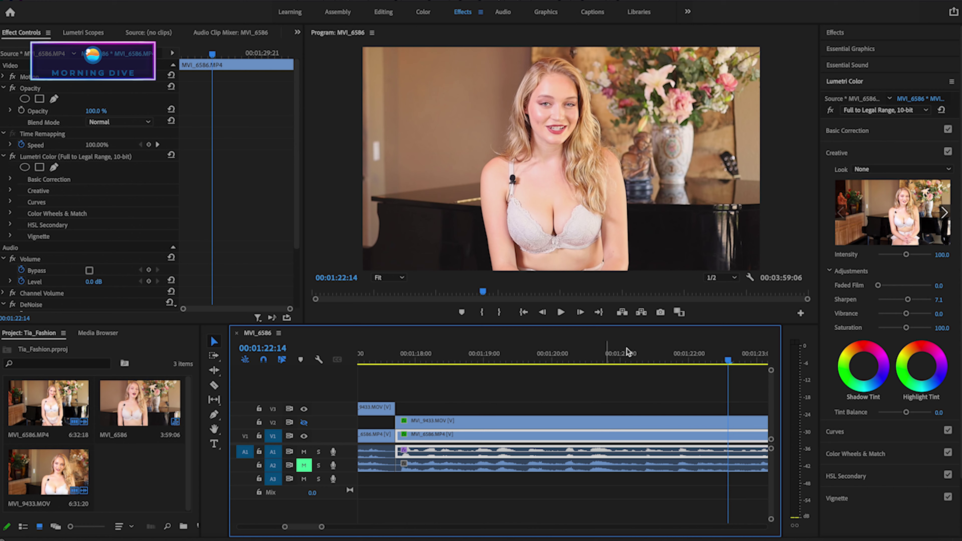
pyautogui.moveTo(729, 364); pyautogui.dragTo(723, 364)
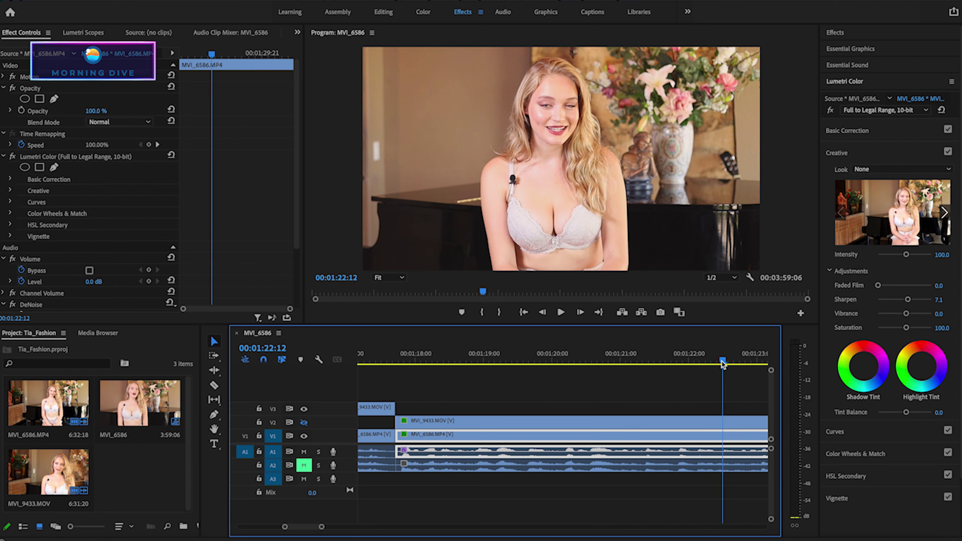
pyautogui.press('Left')
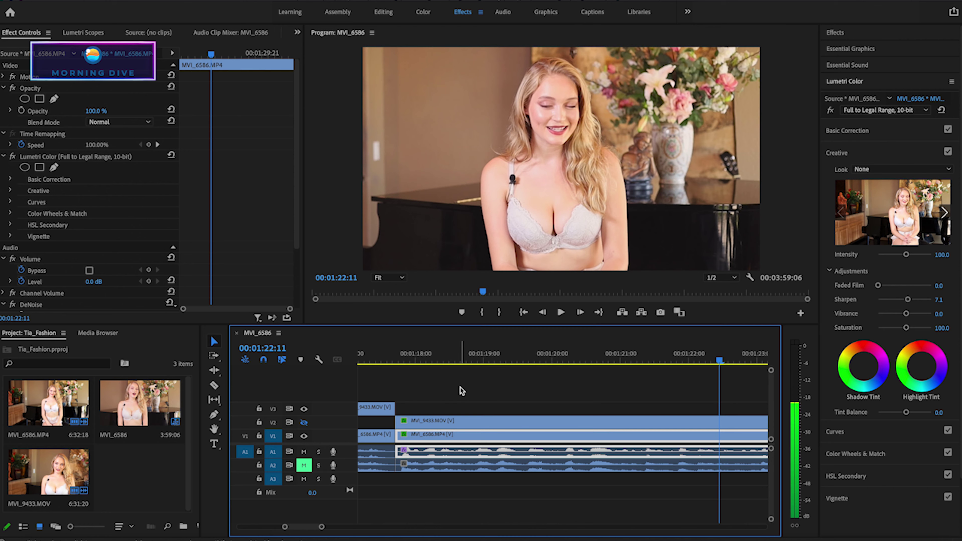
pyautogui.click(215, 386)
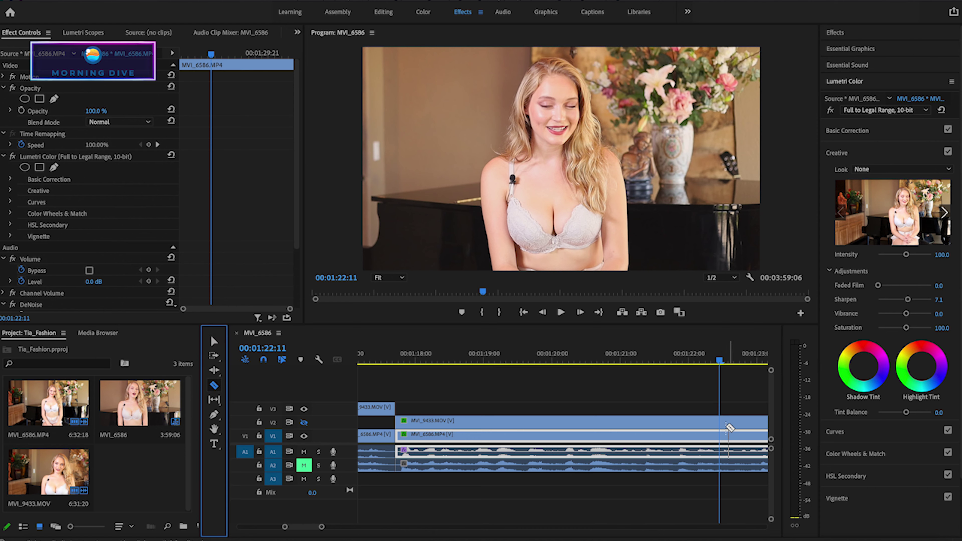
# Cut the V1 and A1 clips at the playhead and try moving the MVI_9433 clip up a track
pyautogui.click(721, 435)
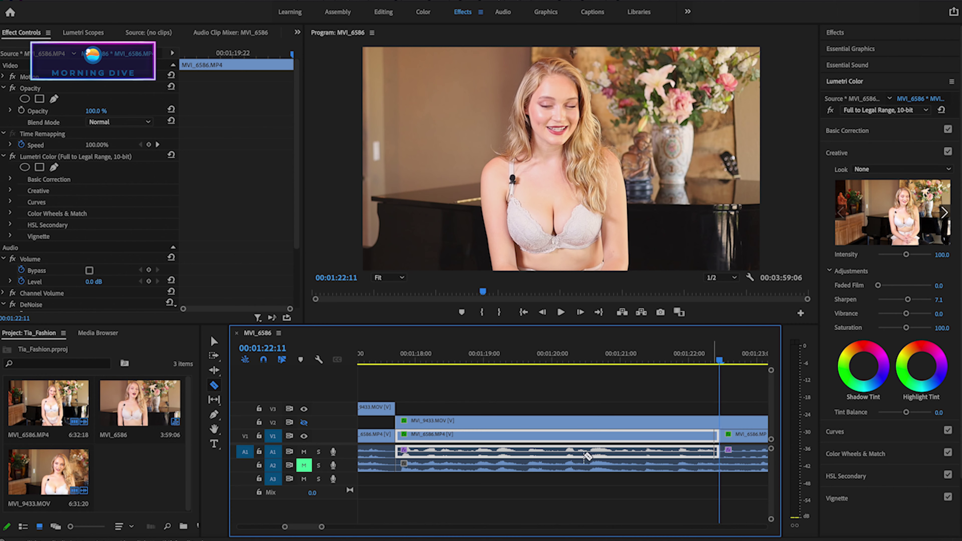
pyautogui.scroll(-5, 409, 363)
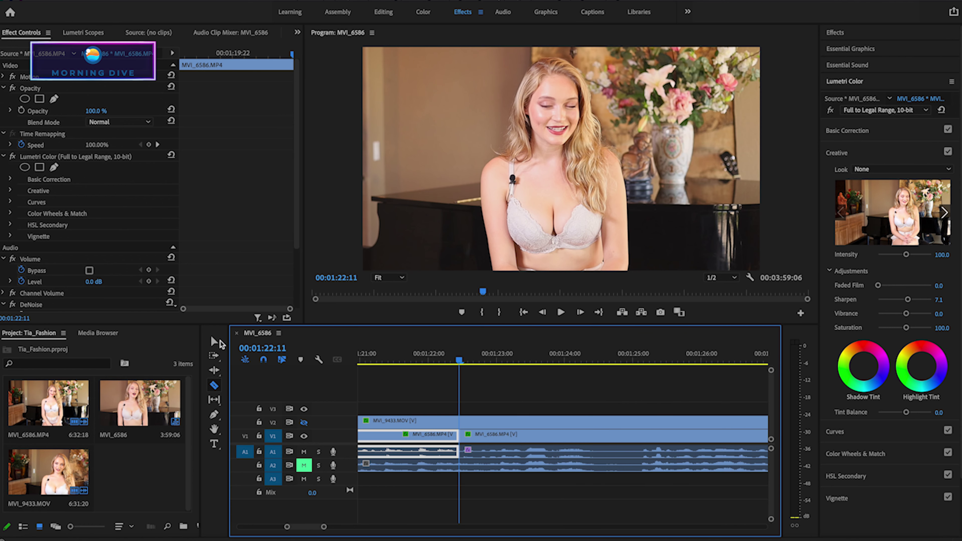
pyautogui.click(215, 342)
pyautogui.moveTo(491, 416); pyautogui.dragTo(492, 418)
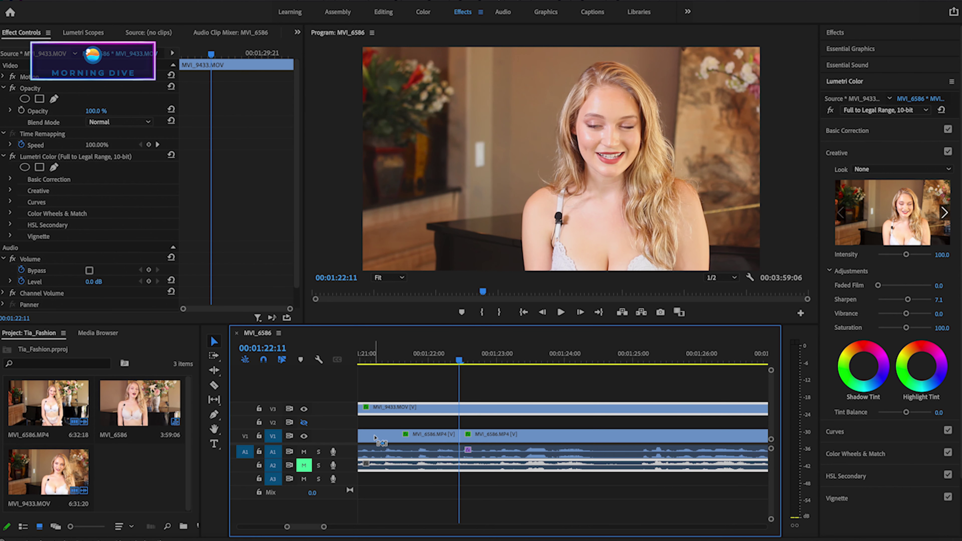
pyautogui.click(474, 451)
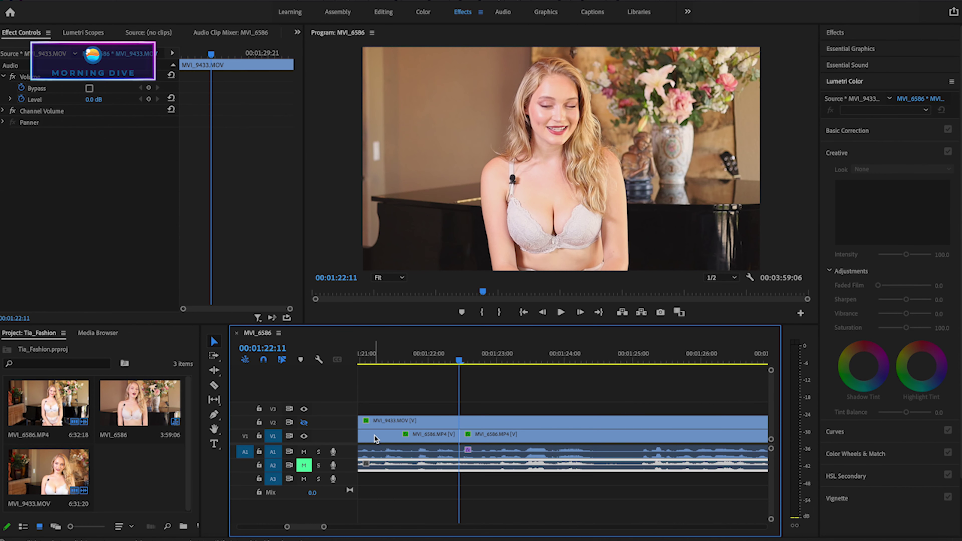
# Cut V2 and A2 at the playhead, raise the second MVI_9433 clip to V3, and preview the switch
pyautogui.click(215, 386)
pyautogui.keyDown('shift'); pyautogui.click(458, 422); pyautogui.keyUp('shift')
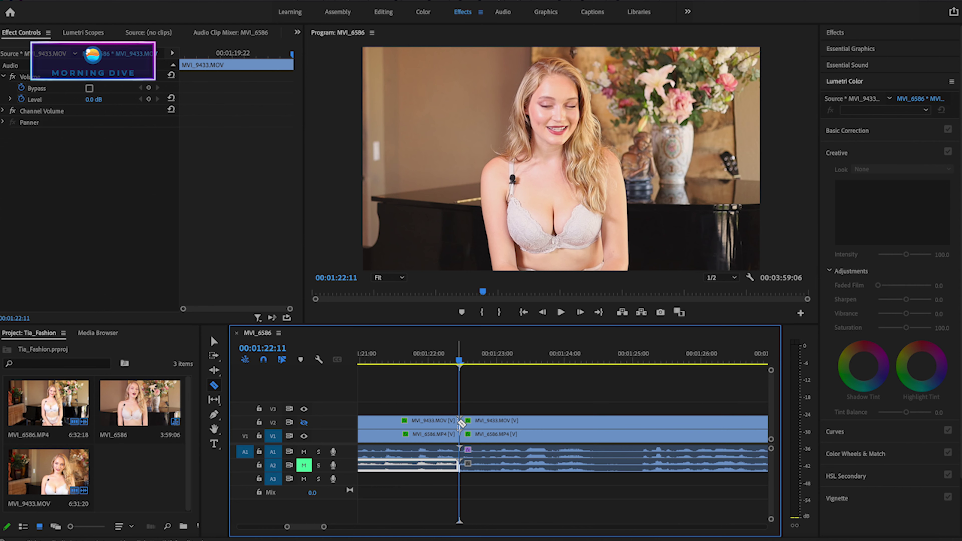
pyautogui.press('v')
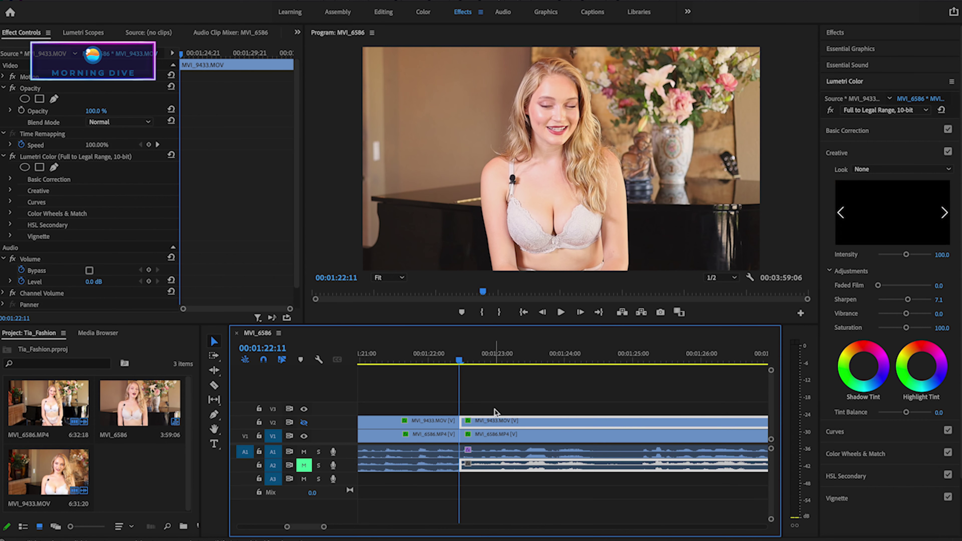
pyautogui.moveTo(493, 418); pyautogui.dragTo(494, 405)
pyautogui.click(437, 358)
pyautogui.press('space')
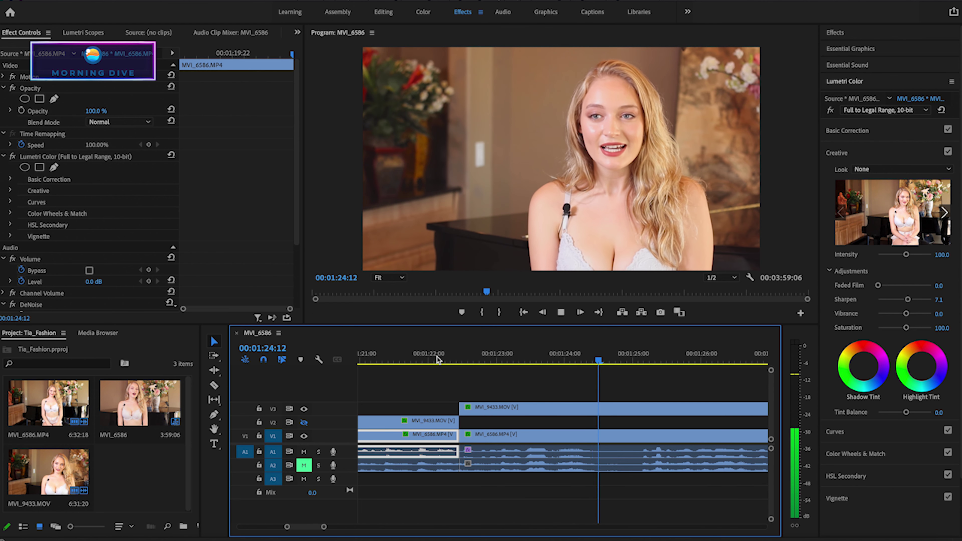
pyautogui.press('space')
# Undo the V3 move and the cuts, then scrub from 00:01:23:16 toward the next cut point
pyautogui.hotkey('ctrl', 'z')
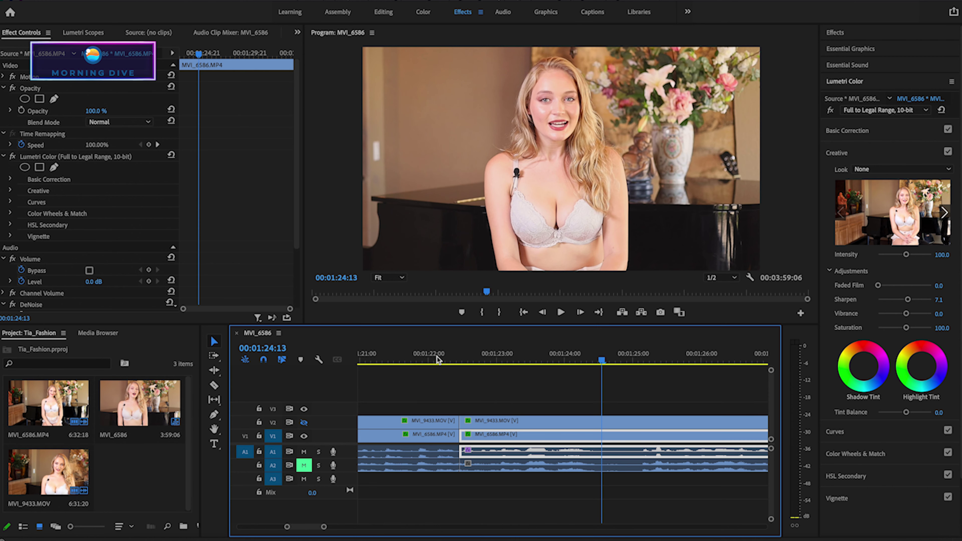
pyautogui.hotkey('ctrl', 'z')
pyautogui.hotkey('ctrl', 'z')
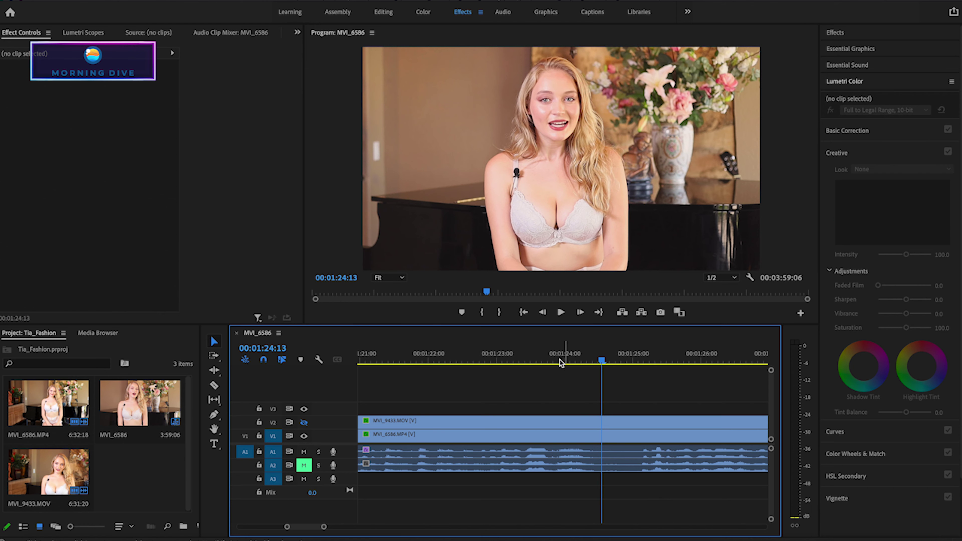
pyautogui.click(542, 349)
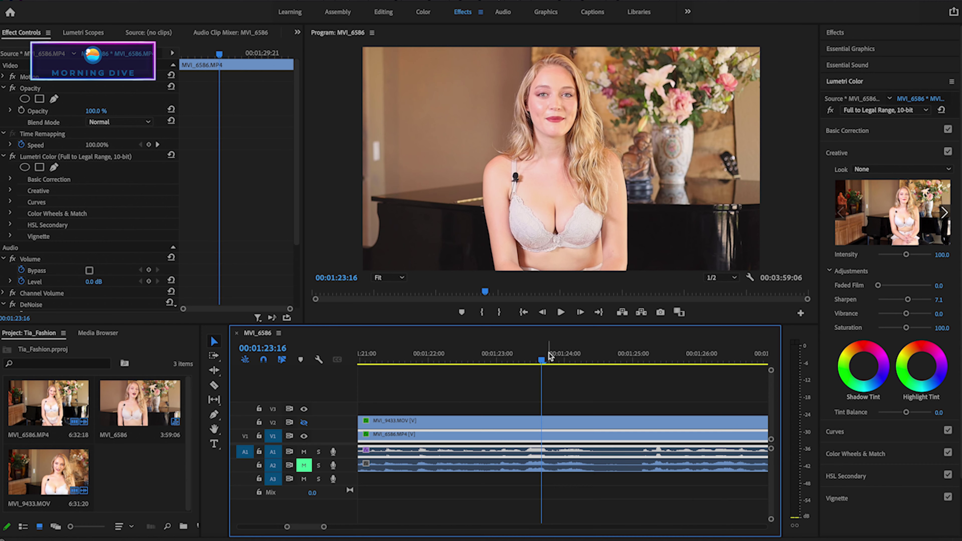
pyautogui.moveTo(541, 359); pyautogui.dragTo(549, 361)
# Razor-cut MVI_9433.MOV and MVI_6586.MP4 at 00:01:23:19, then cut all tracks at 00:01:25:03
pyautogui.click(216, 384)
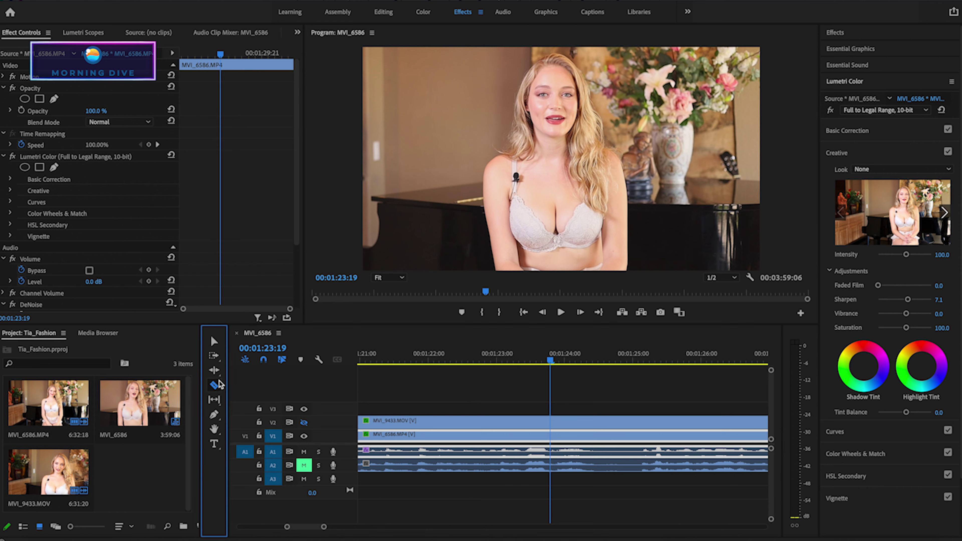
pyautogui.click(551, 421)
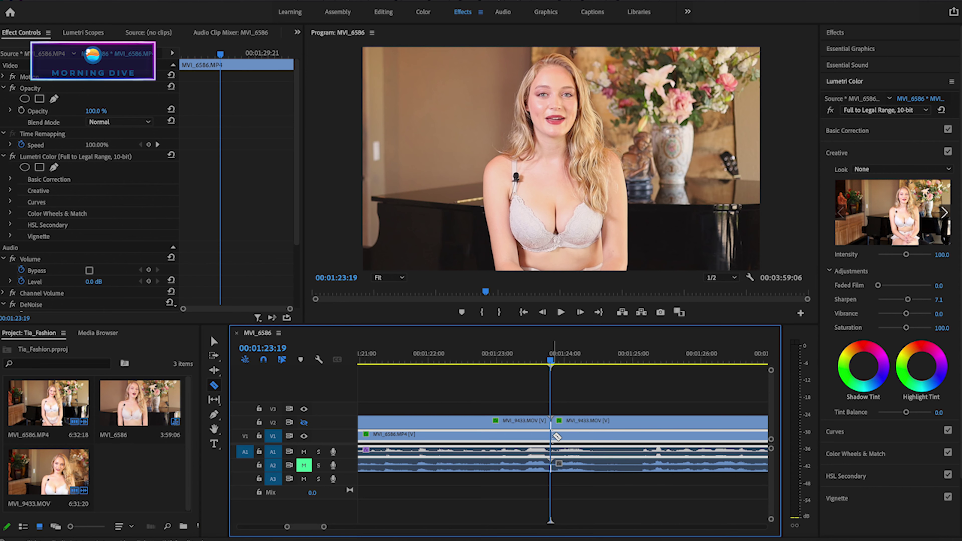
pyautogui.click(551, 434)
pyautogui.press('space')
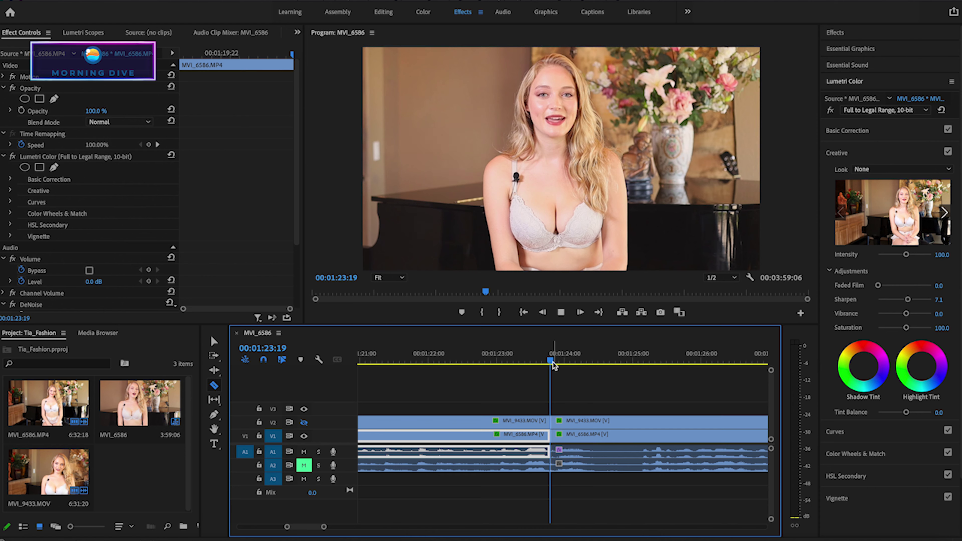
pyautogui.press('space')
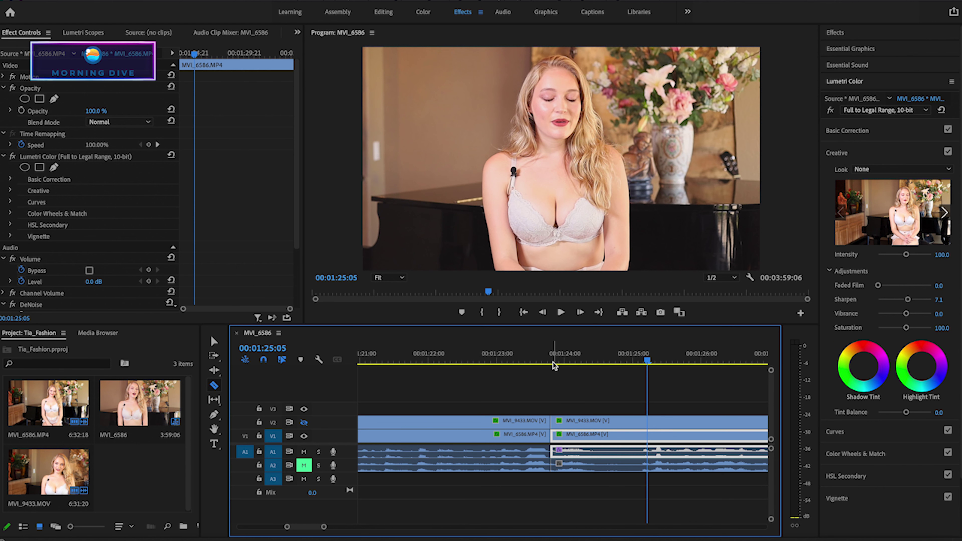
pyautogui.press('space')
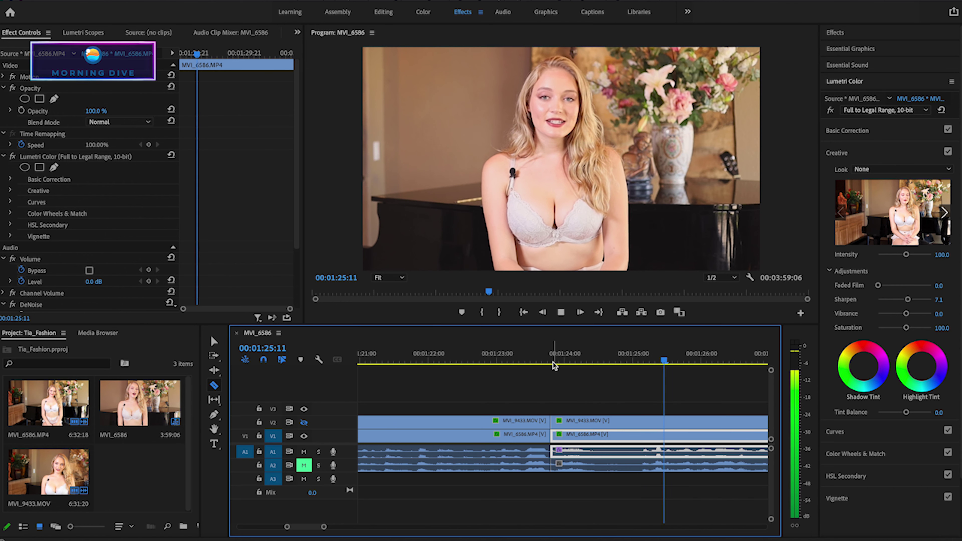
pyautogui.press('space')
pyautogui.click(641, 358)
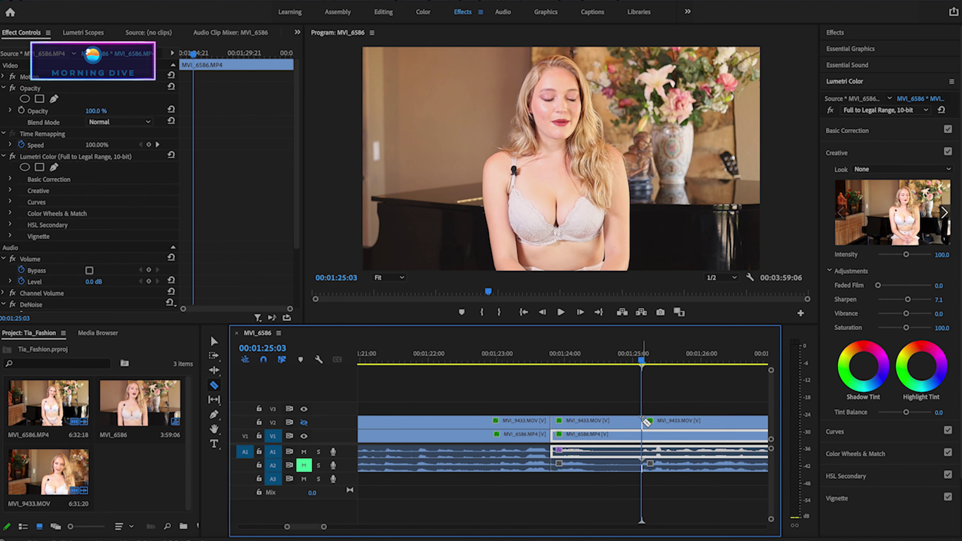
pyautogui.click(641, 436)
# Delete the section between the two cuts, slide later clips left to close the gap, and review
pyautogui.click(223, 344)
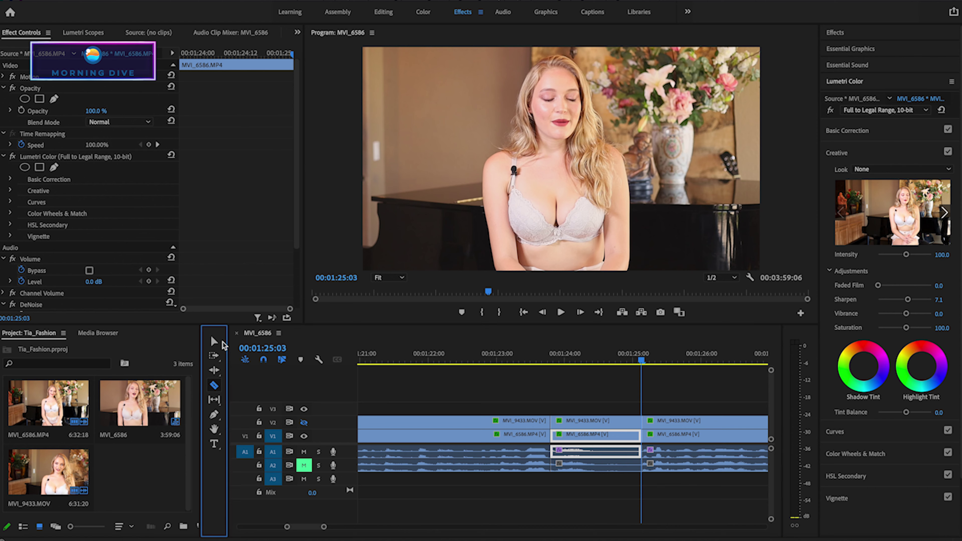
pyautogui.click(218, 342)
pyautogui.moveTo(606, 486); pyautogui.dragTo(605, 418)
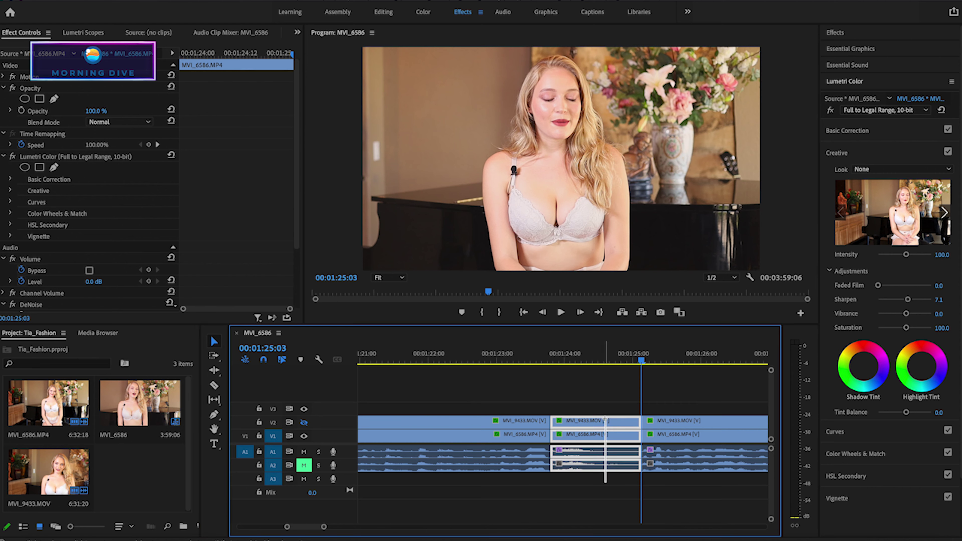
pyautogui.press('Delete')
pyautogui.moveTo(674, 495)
pyautogui.mouseDown()
pyautogui.moveTo(666, 426)
pyautogui.moveTo(598, 427)
pyautogui.mouseUp()
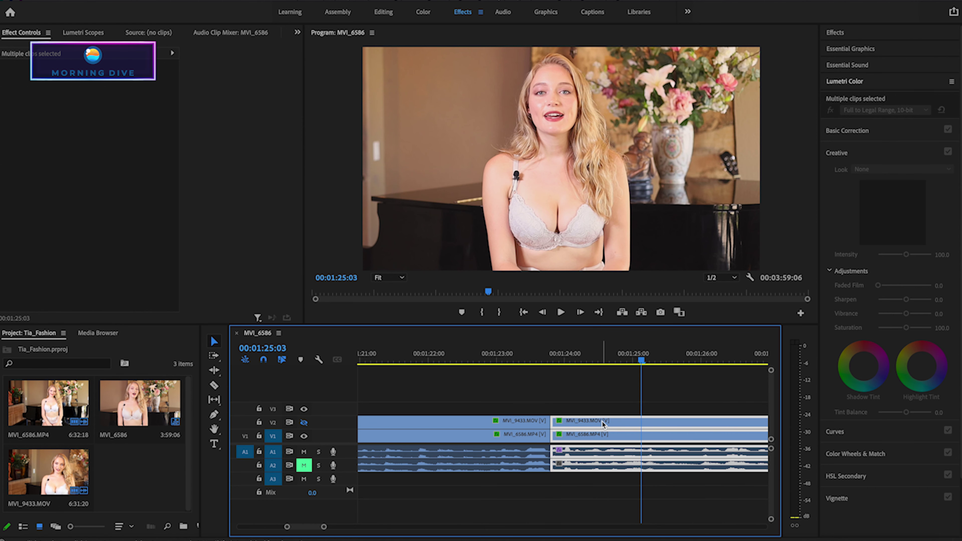
pyautogui.scroll(3, 602, 424)
pyautogui.scroll(-2, 602, 424)
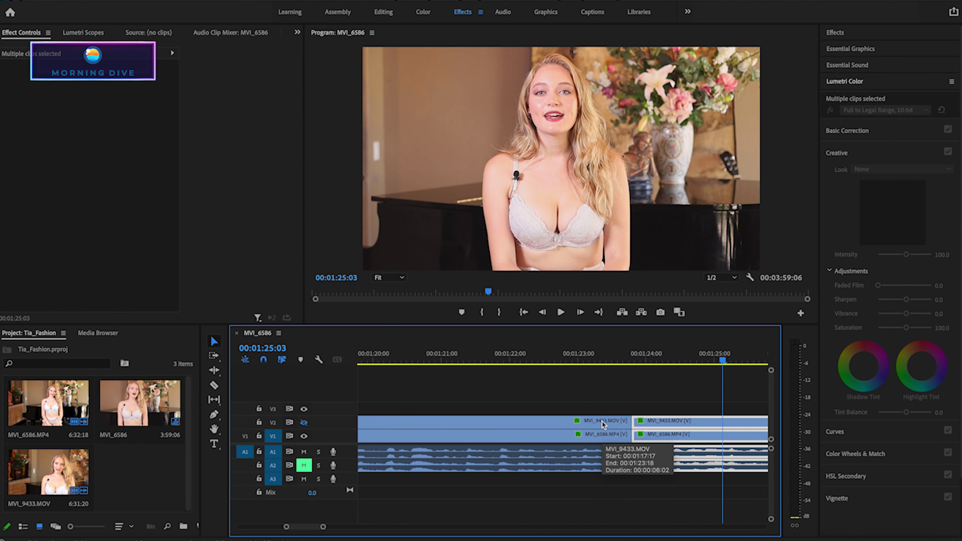
pyautogui.click(536, 352)
pyautogui.press('space')
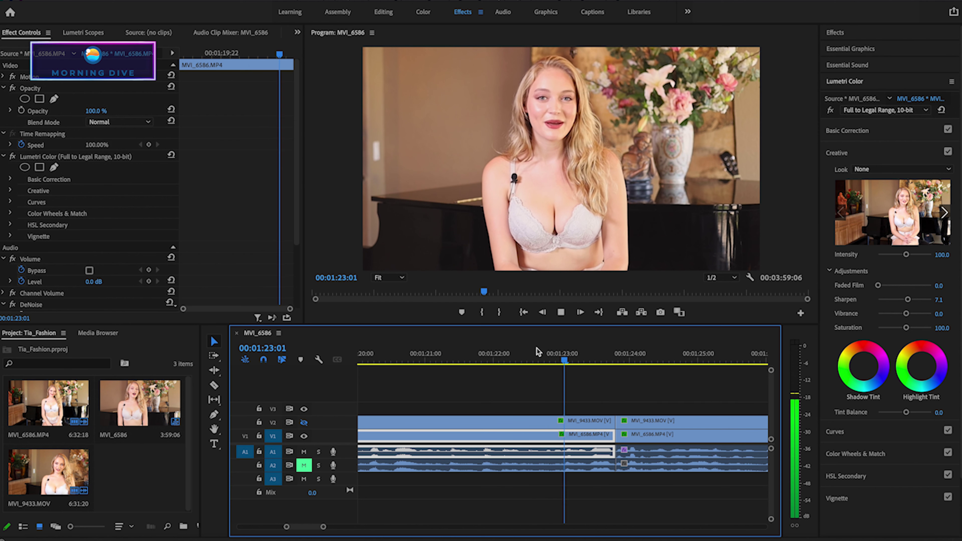
# Move the MVI_9433.MOV clip after the cut to V3 and play through the angle switch
pyautogui.moveTo(647, 415); pyautogui.dragTo(646, 406)
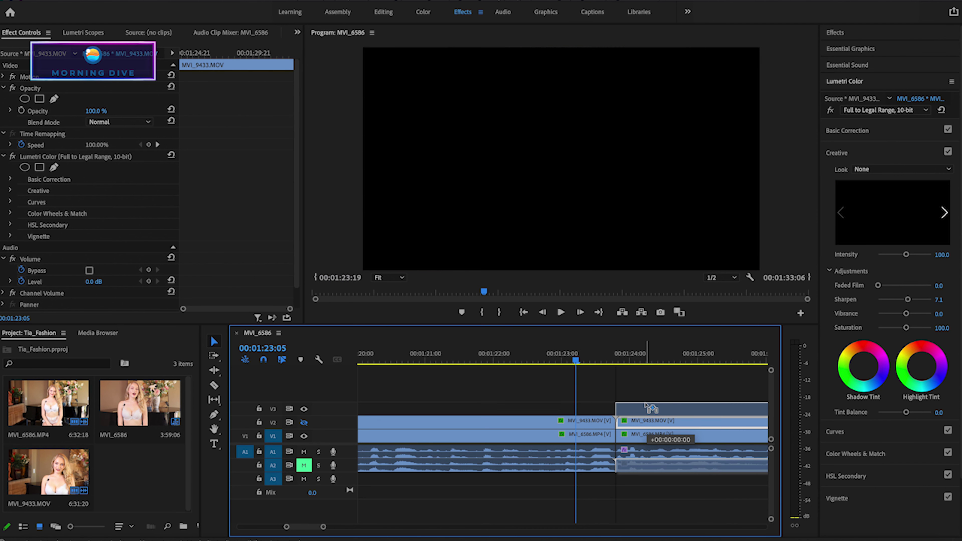
pyautogui.click(521, 366)
pyautogui.press('space')
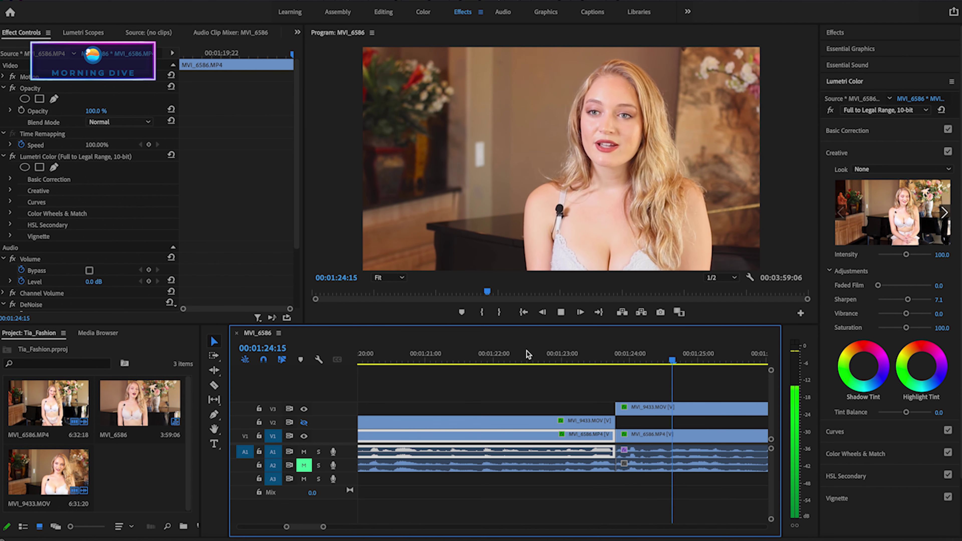
pyautogui.press('space')
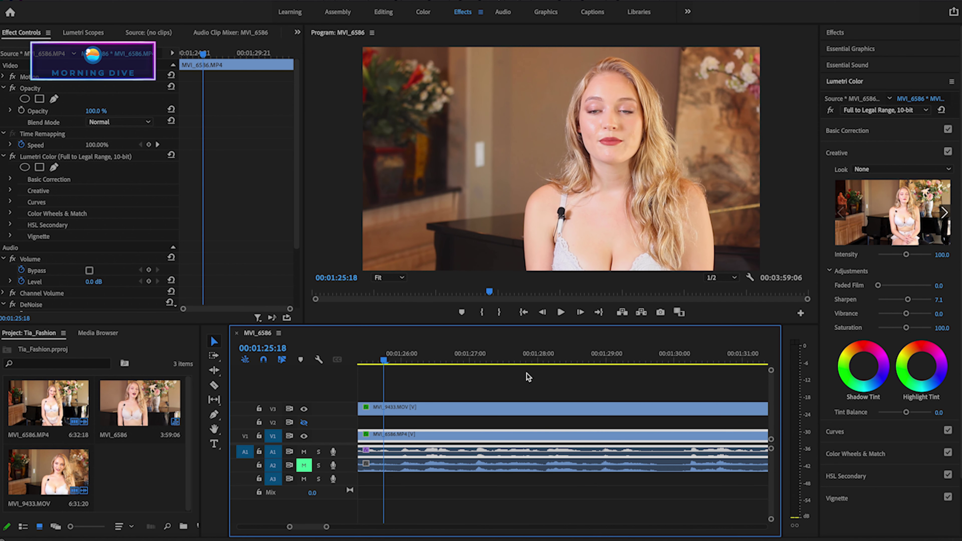
pyautogui.moveTo(328, 528); pyautogui.dragTo(333, 528)
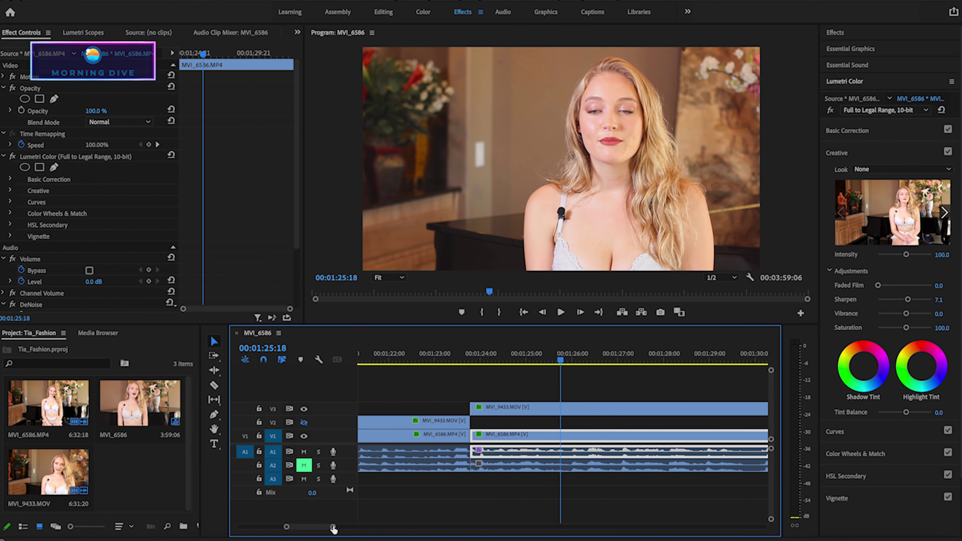
pyautogui.press('space')
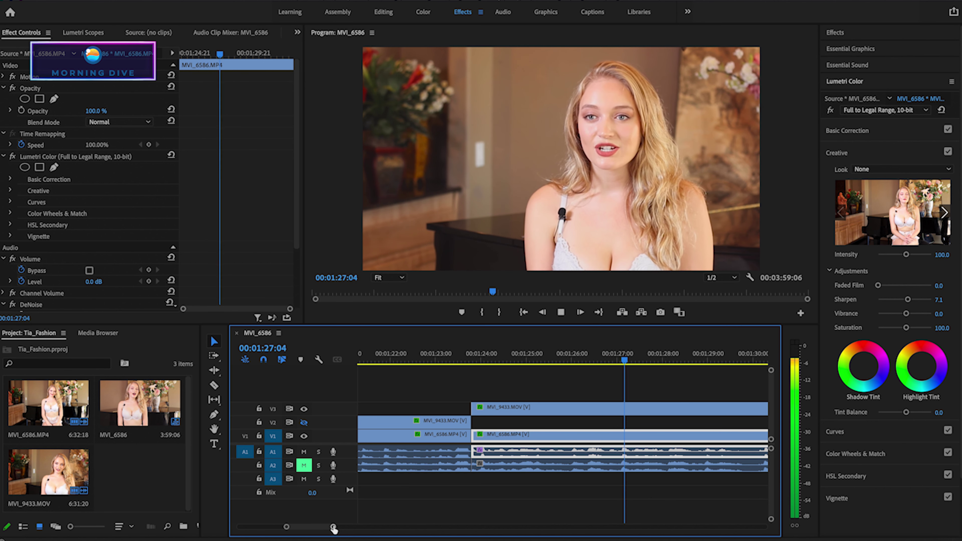
pyautogui.press('space')
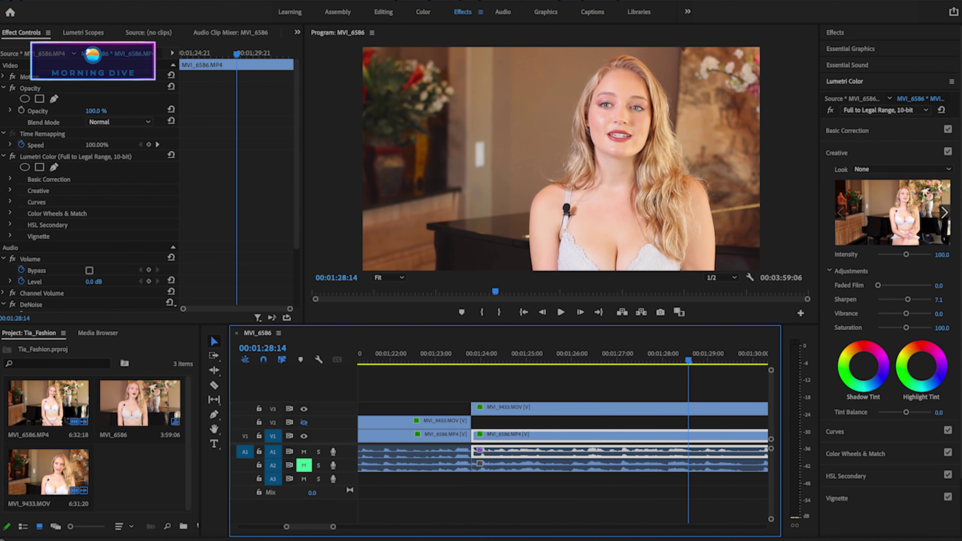
# Zoom the timeline further out and replay the passage from 00:01:27:19
pyautogui.click(214, 384)
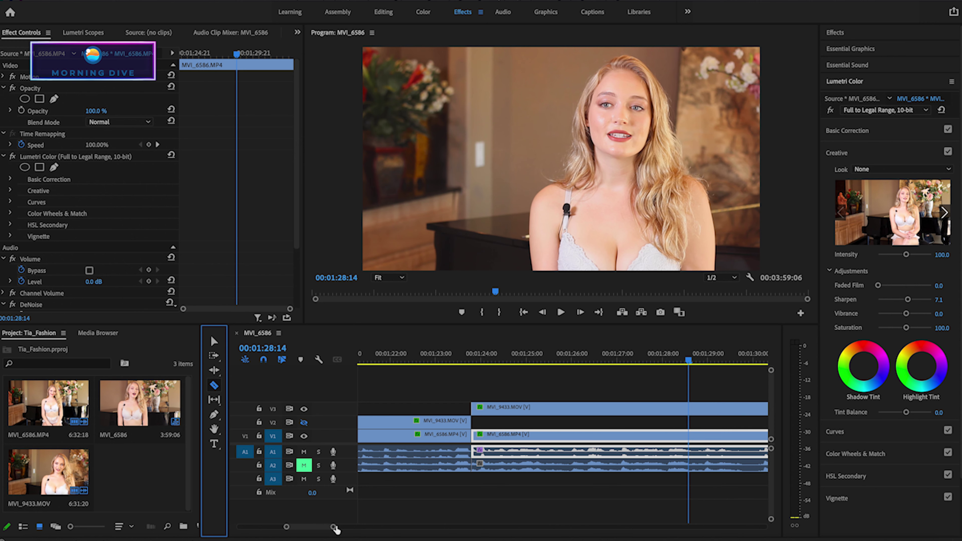
pyautogui.moveTo(333, 527); pyautogui.dragTo(352, 526)
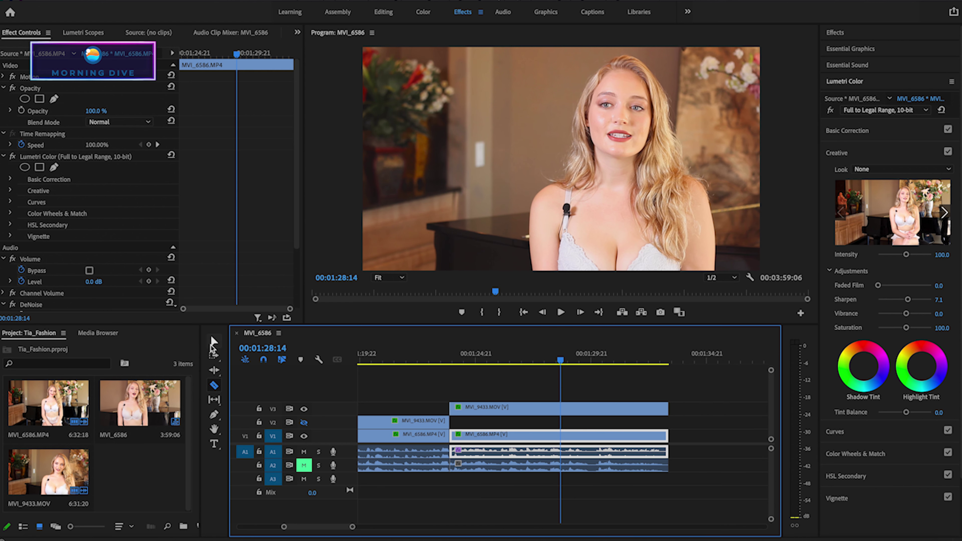
pyautogui.click(214, 342)
pyautogui.click(542, 360)
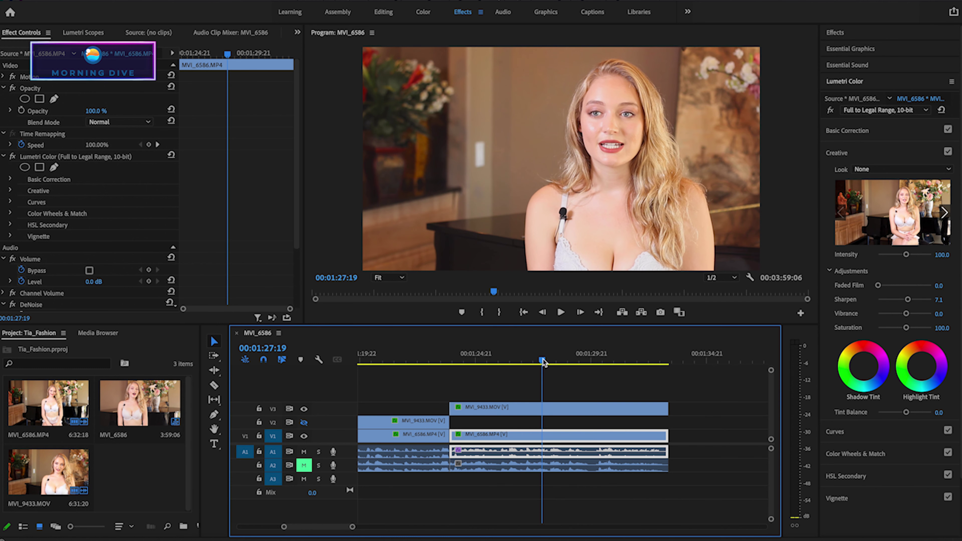
pyautogui.press('space')
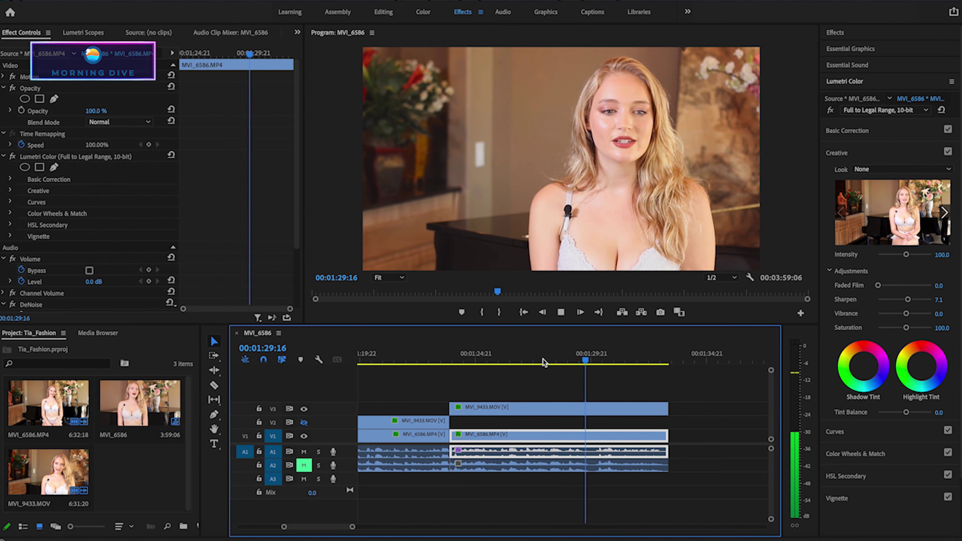
pyautogui.press('space')
pyautogui.click(542, 360)
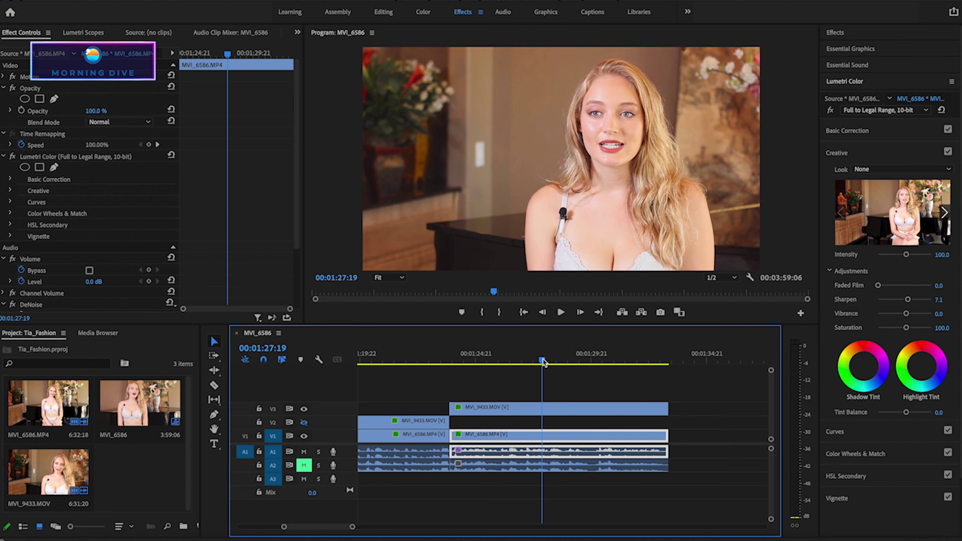
pyautogui.press('space')
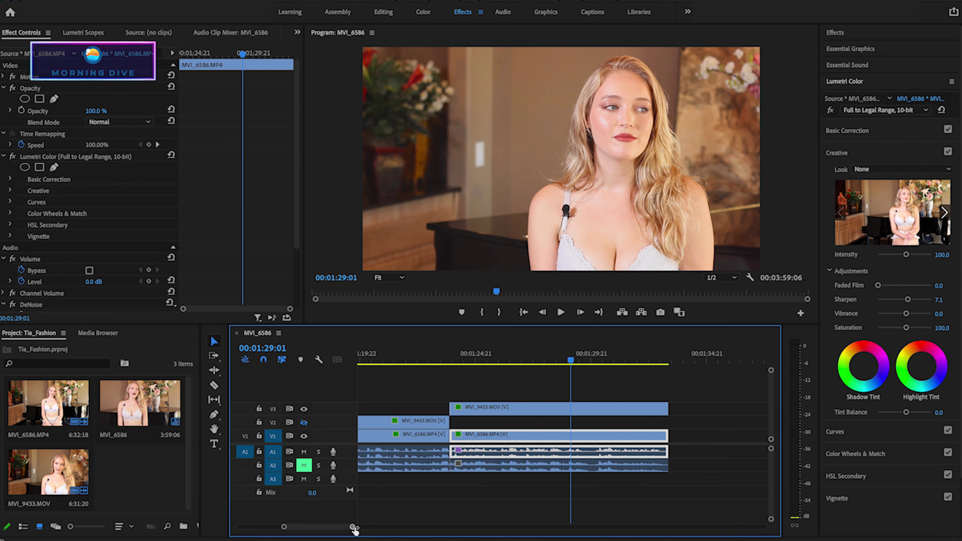
pyautogui.moveTo(353, 527); pyautogui.dragTo(343, 527)
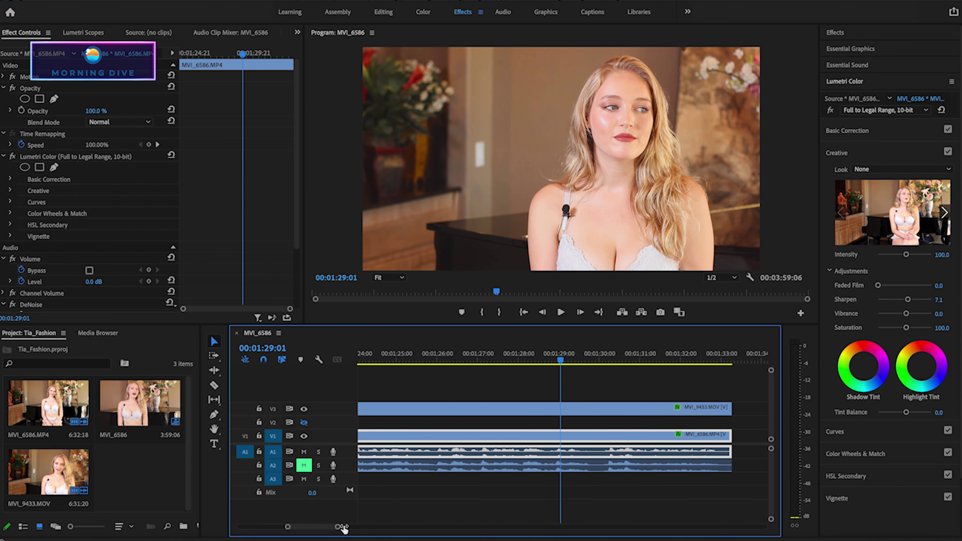
# Razor-cut the V3 and V1 clips at 00:01:28:02 and again slightly later
pyautogui.click(214, 385)
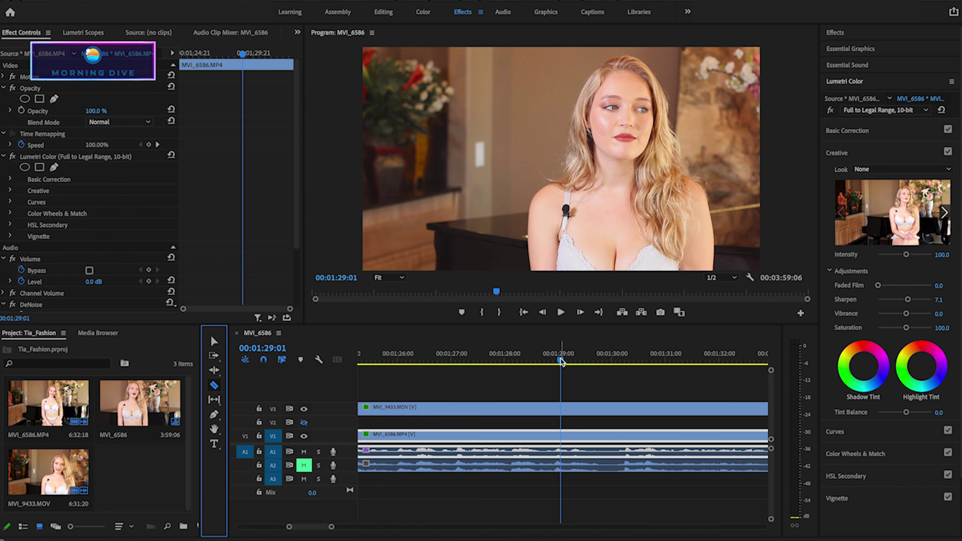
pyautogui.moveTo(561, 359); pyautogui.dragTo(509, 358)
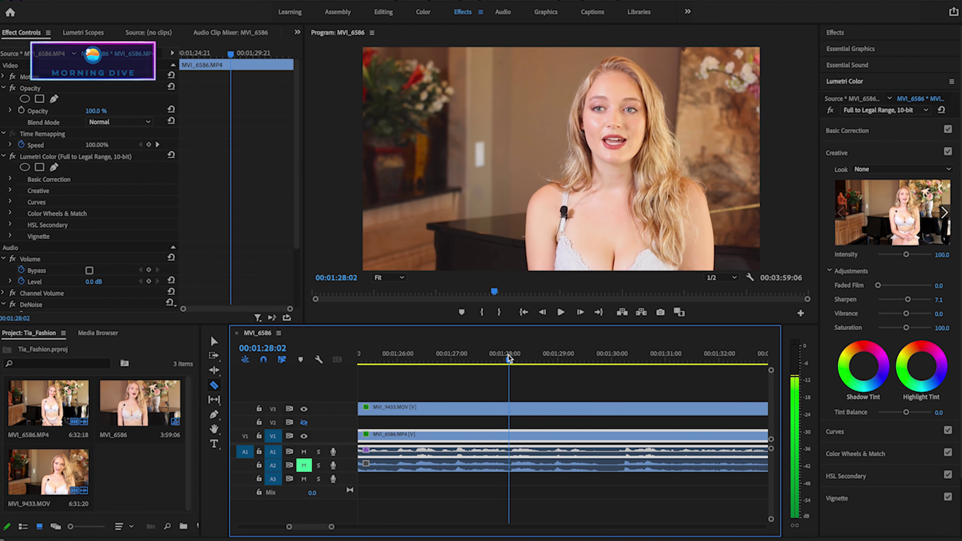
pyautogui.click(511, 407)
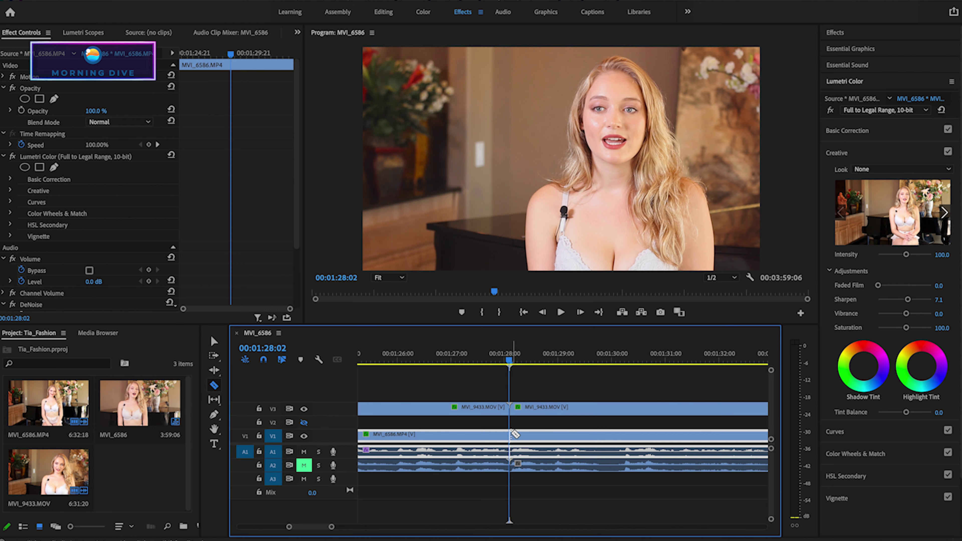
pyautogui.click(512, 434)
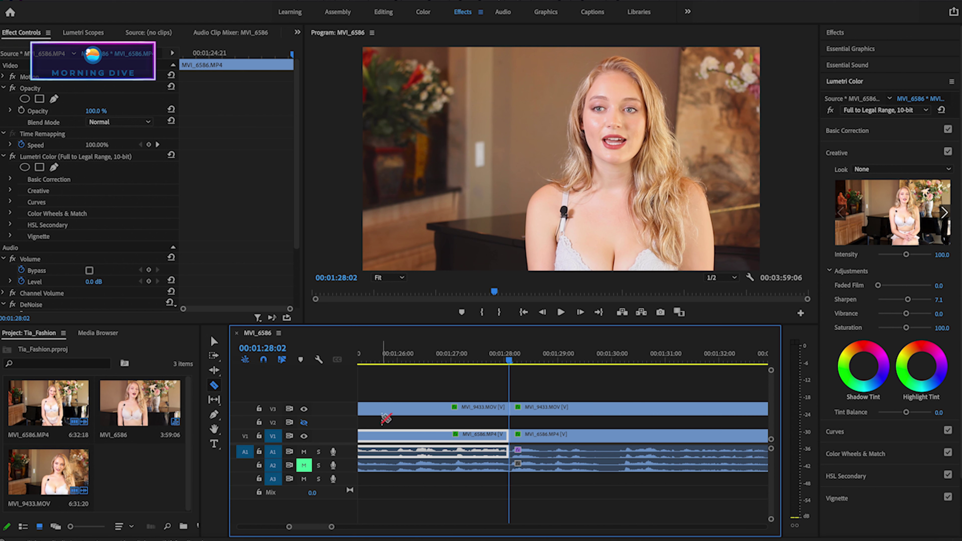
pyautogui.click(545, 409)
pyautogui.click(544, 435)
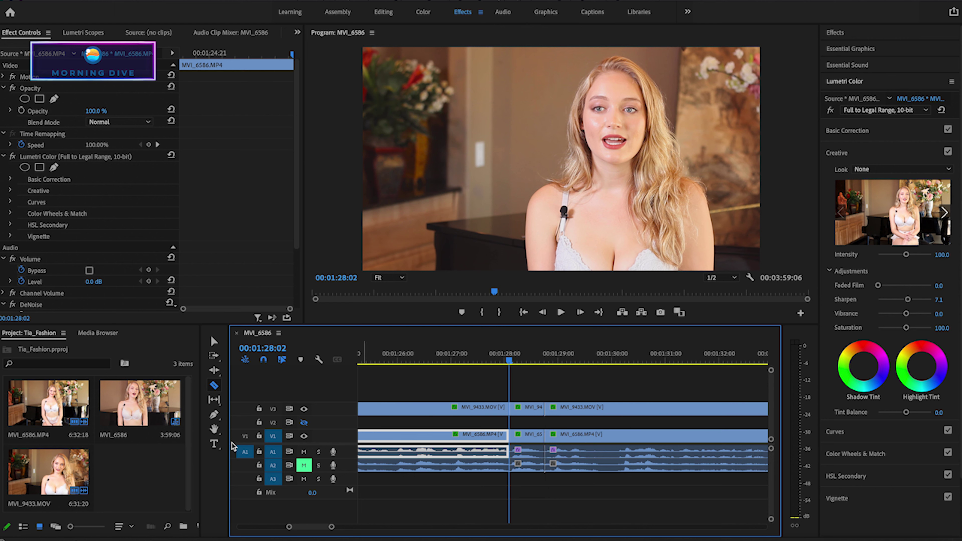
# Delete the short section between the two cuts and slide later clips left to close the gap
pyautogui.click(215, 342)
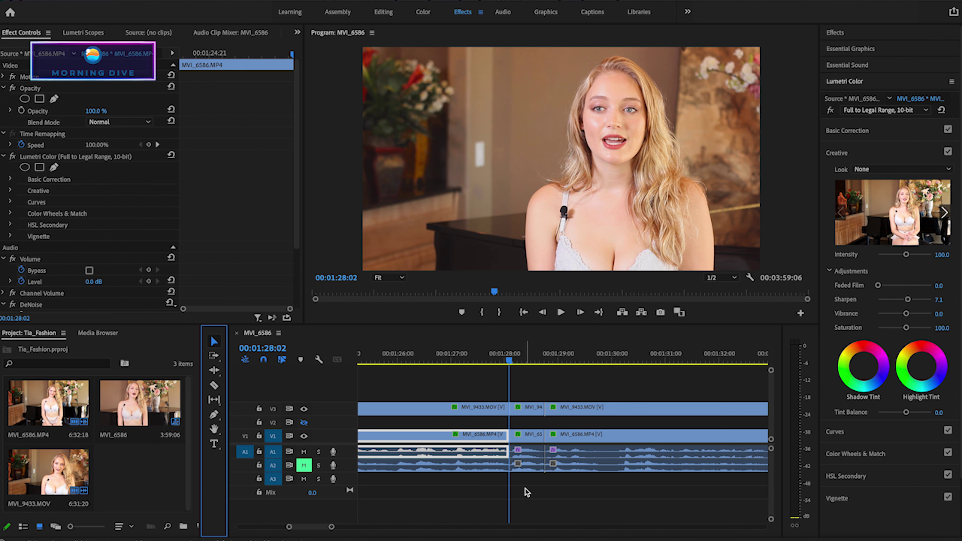
pyautogui.moveTo(526, 492); pyautogui.dragTo(524, 401)
pyautogui.press('Delete')
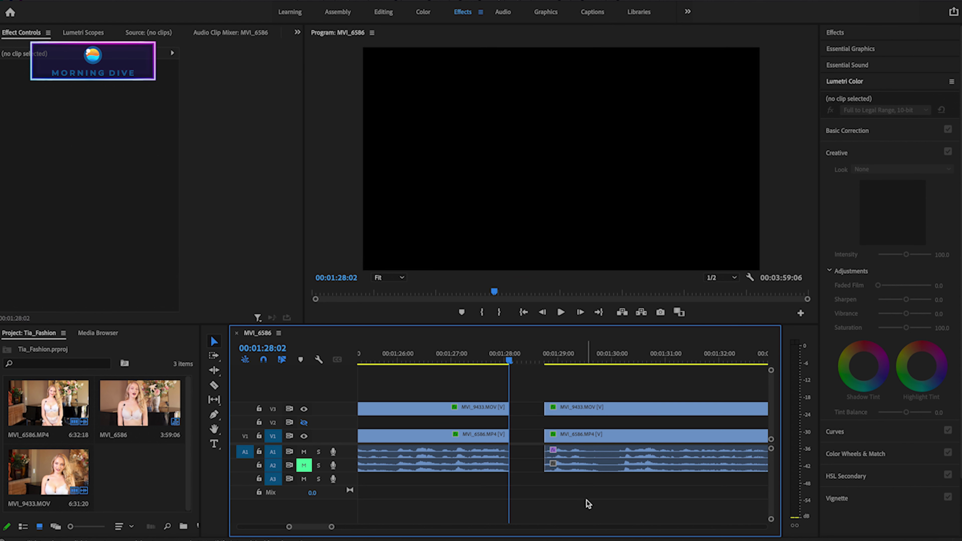
pyautogui.moveTo(587, 503)
pyautogui.mouseDown()
pyautogui.moveTo(580, 403)
pyautogui.moveTo(559, 411)
pyautogui.mouseUp()
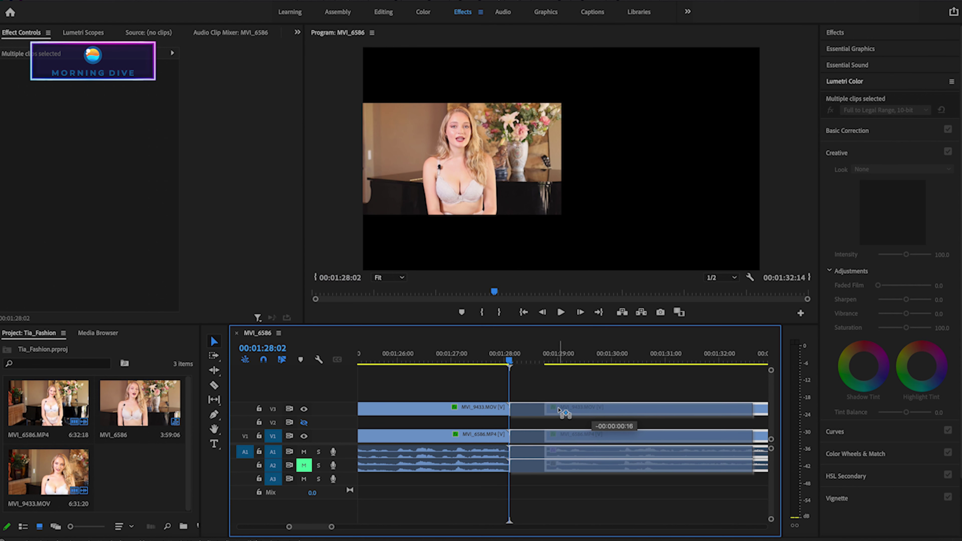
# Move the later MVI_9433 clip from V3 down to V2, preview the switch, and select the following clips
pyautogui.click(559, 411)
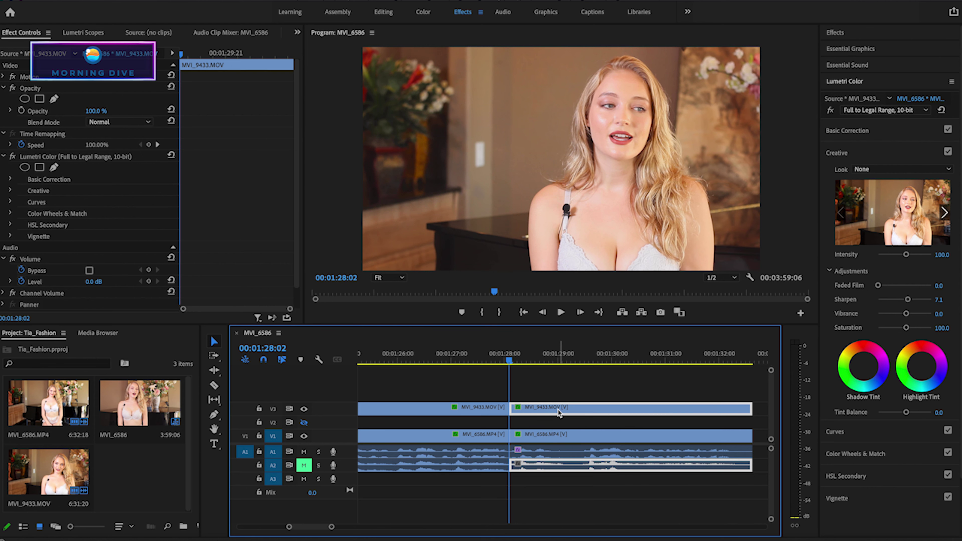
pyautogui.moveTo(559, 415); pyautogui.dragTo(558, 421)
pyautogui.click(393, 354)
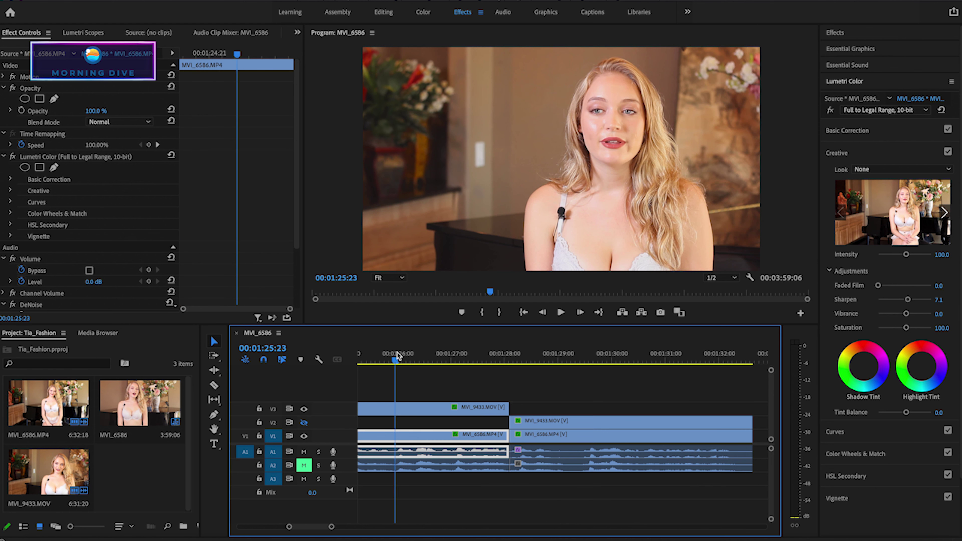
pyautogui.press('space')
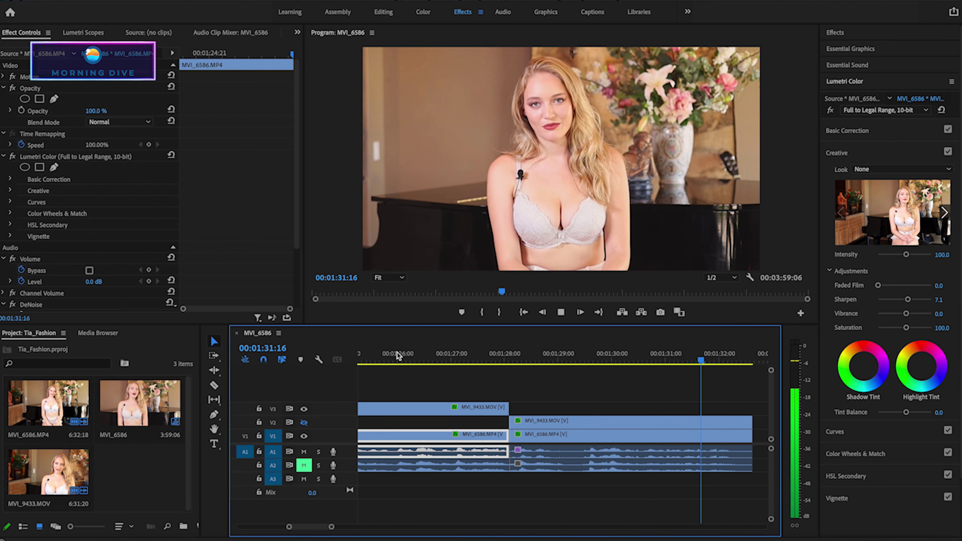
pyautogui.press('space')
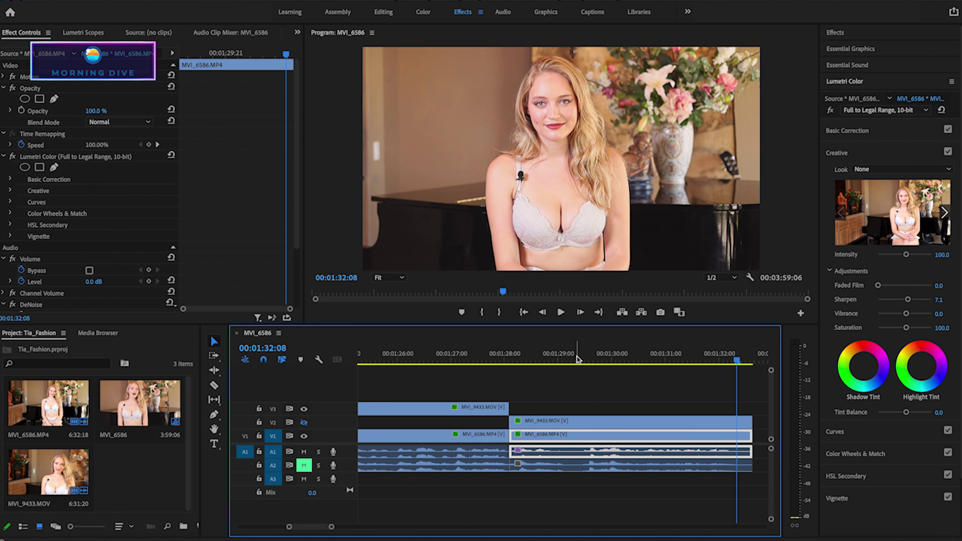
pyautogui.moveTo(689, 406)
pyautogui.mouseDown()
pyautogui.moveTo(738, 482)
pyautogui.moveTo(736, 471)
pyautogui.mouseUp()
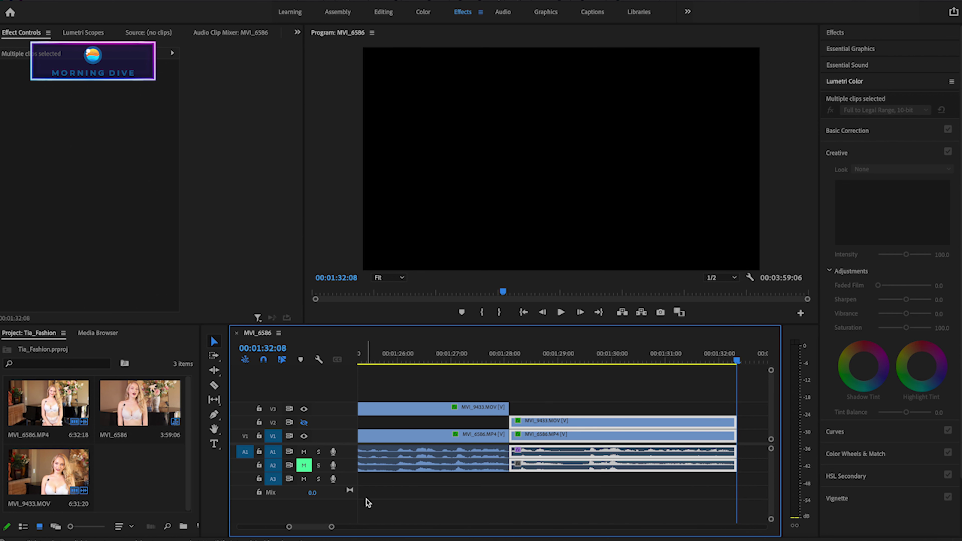
pyautogui.moveTo(331, 527)
pyautogui.mouseDown()
pyautogui.moveTo(365, 528)
pyautogui.moveTo(344, 528)
pyautogui.mouseUp()
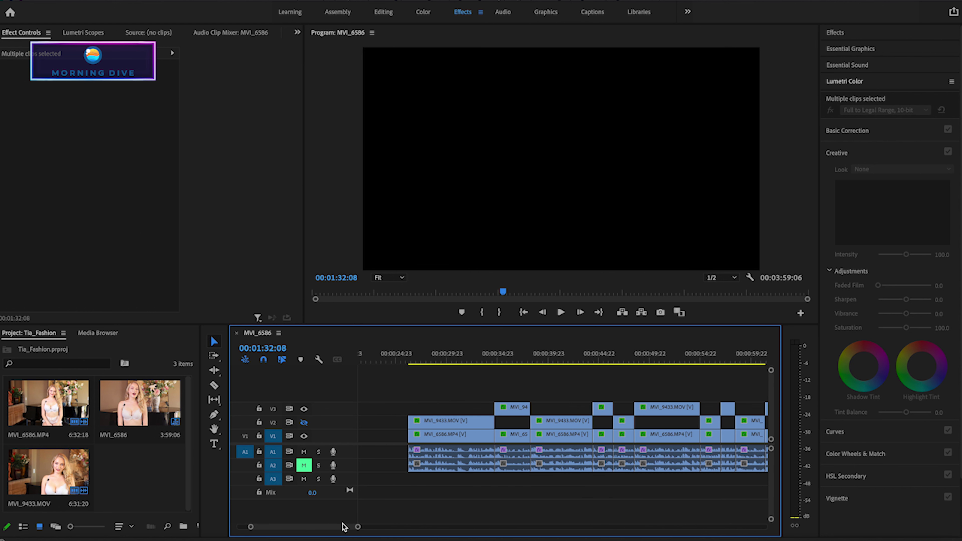
pyautogui.click(406, 358)
pyautogui.press('space')
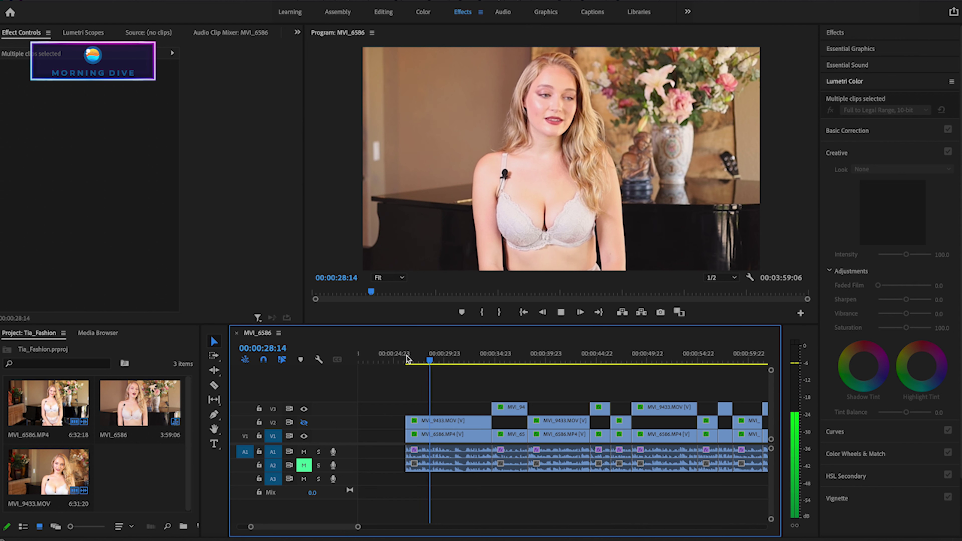
pyautogui.press('space')
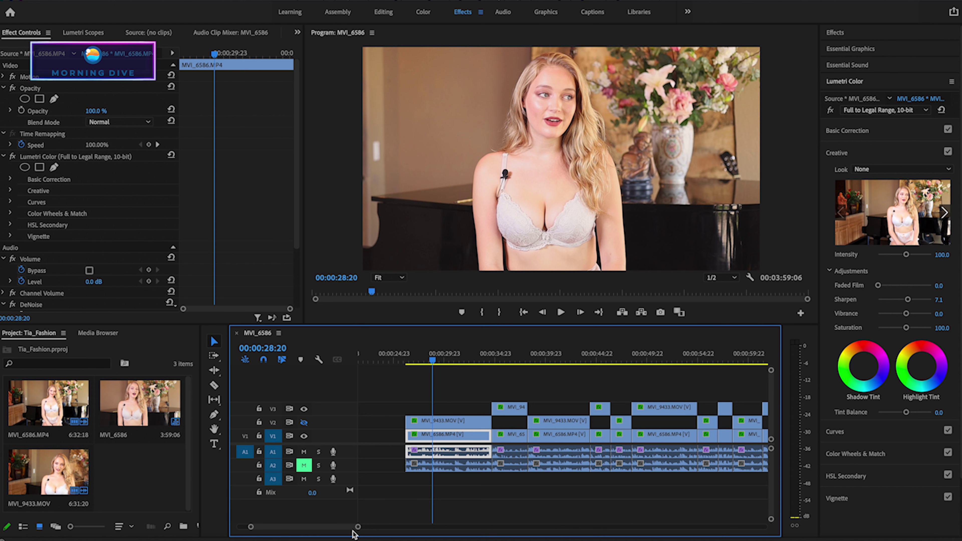
pyautogui.moveTo(357, 529); pyautogui.dragTo(327, 527)
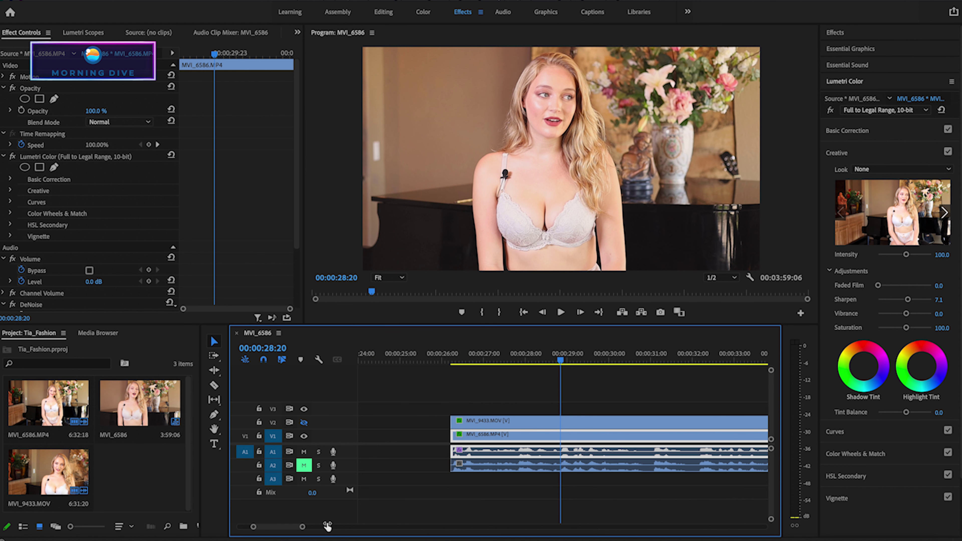
pyautogui.click(446, 354)
pyautogui.press('space')
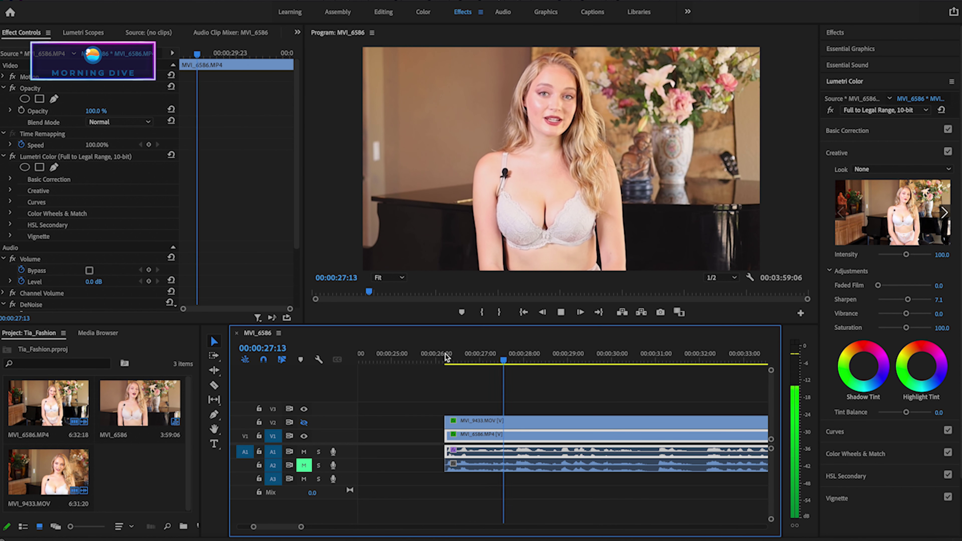
pyautogui.press('space')
pyautogui.press('Right')
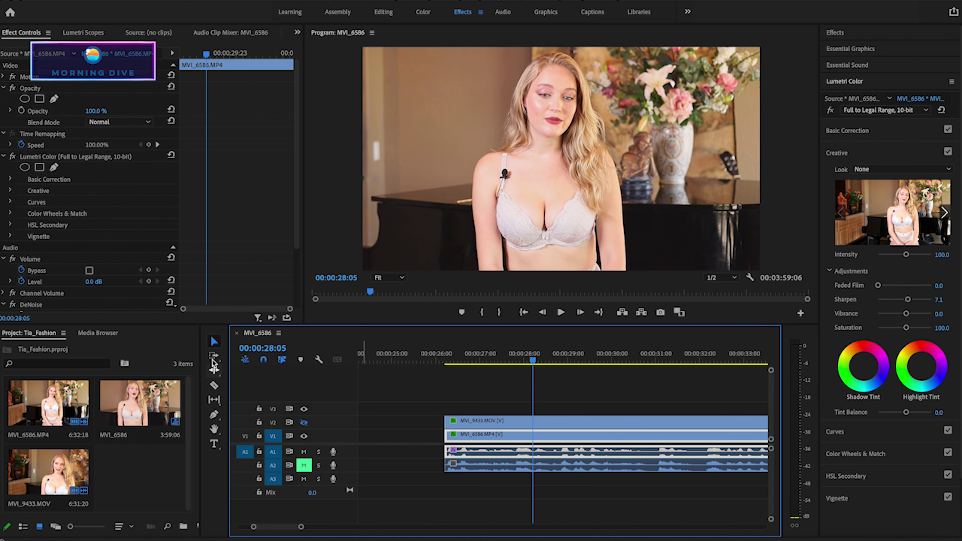
pyautogui.click(214, 386)
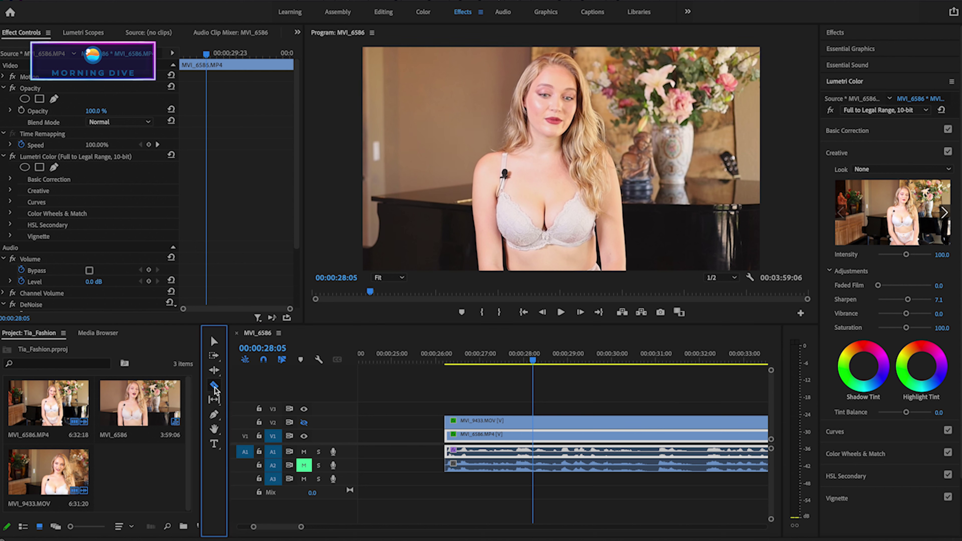
pyautogui.click(536, 422)
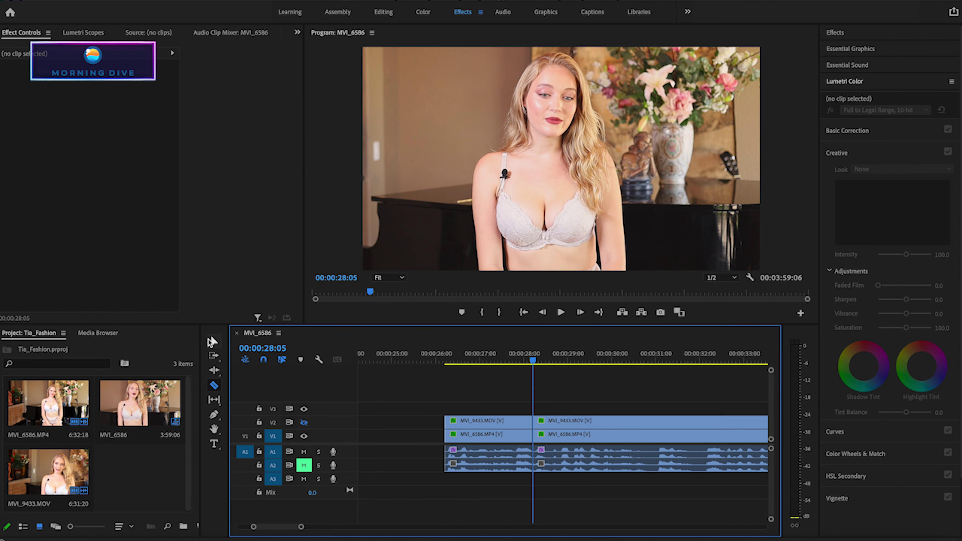
pyautogui.click(213, 342)
pyautogui.moveTo(477, 421); pyautogui.dragTo(478, 409)
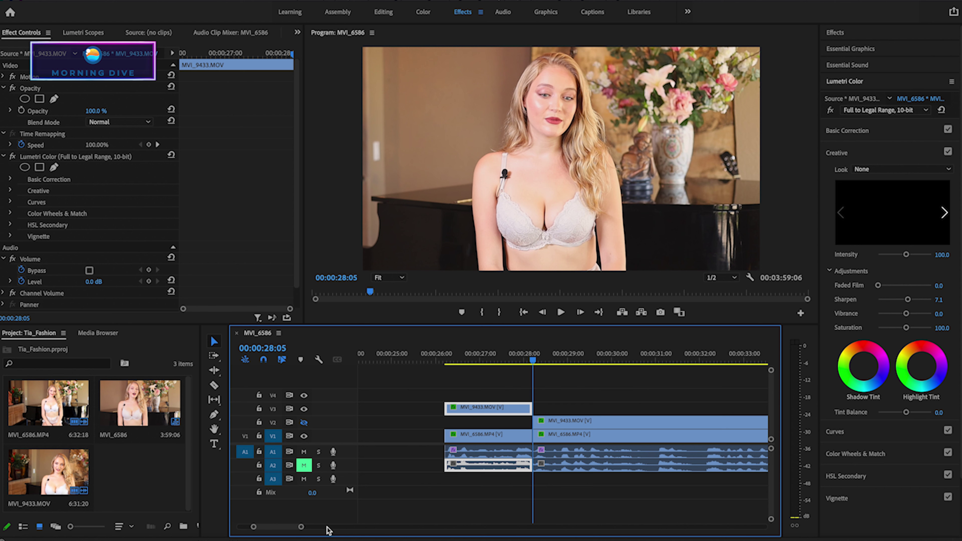
pyautogui.moveTo(302, 528); pyautogui.dragTo(317, 531)
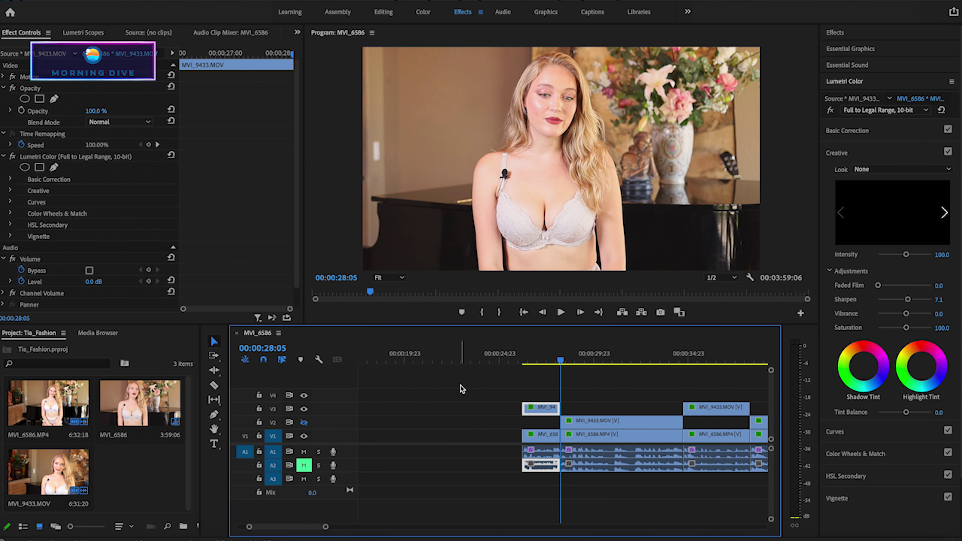
pyautogui.click(518, 361)
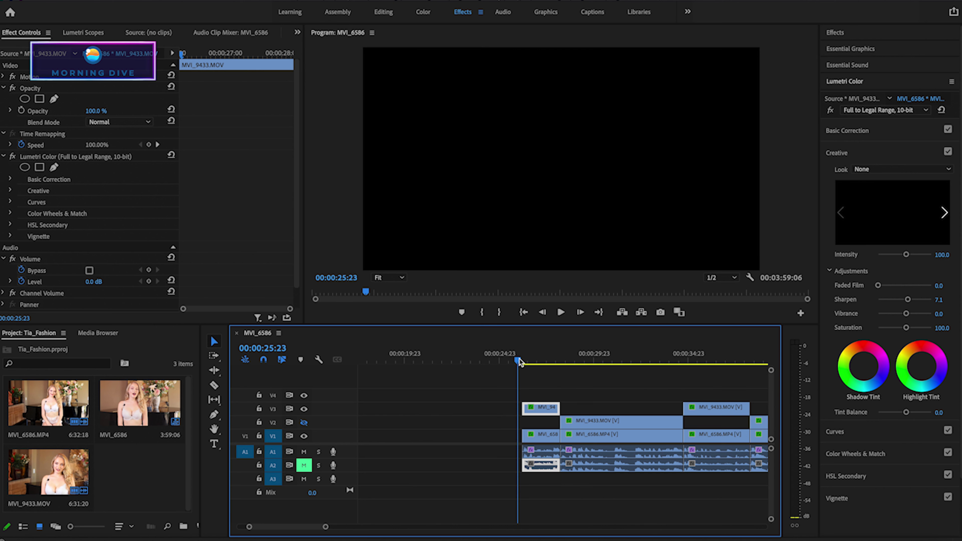
pyautogui.press('space')
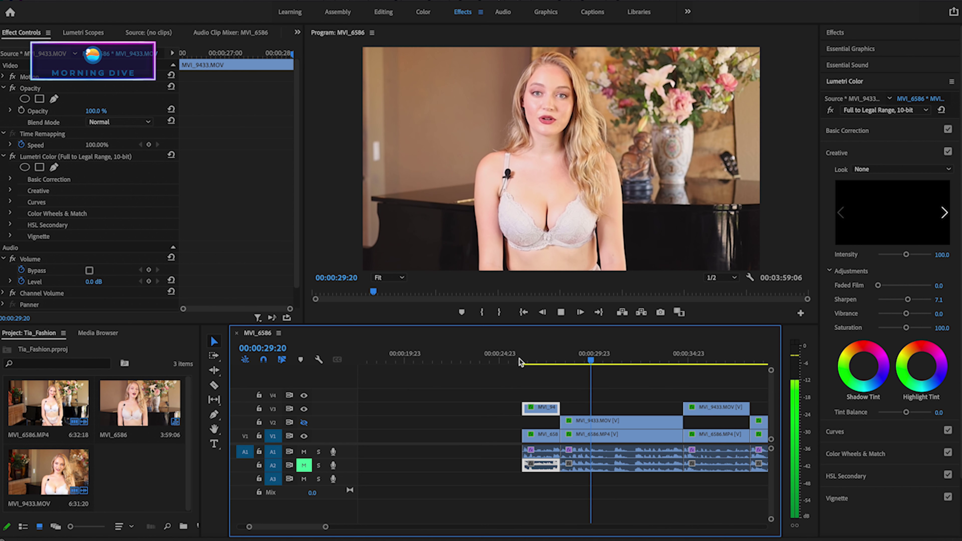
pyautogui.press('space')
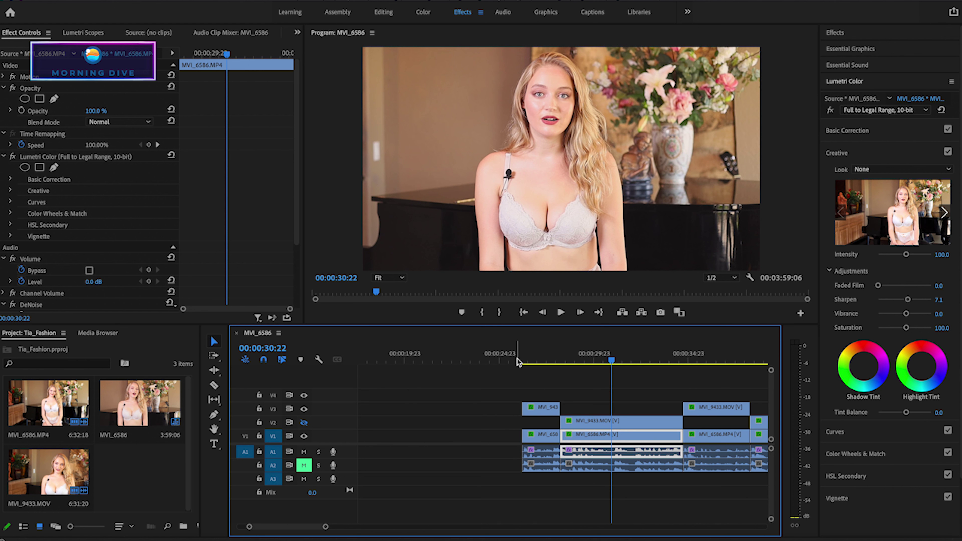
pyautogui.hotkey('ctrl', 'shift', 'a')
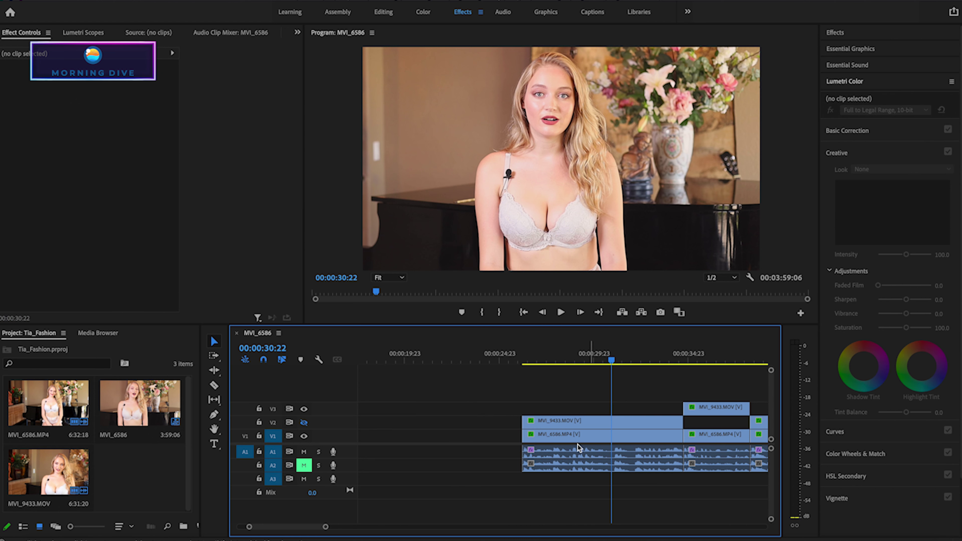
pyautogui.moveTo(326, 527); pyautogui.dragTo(310, 527)
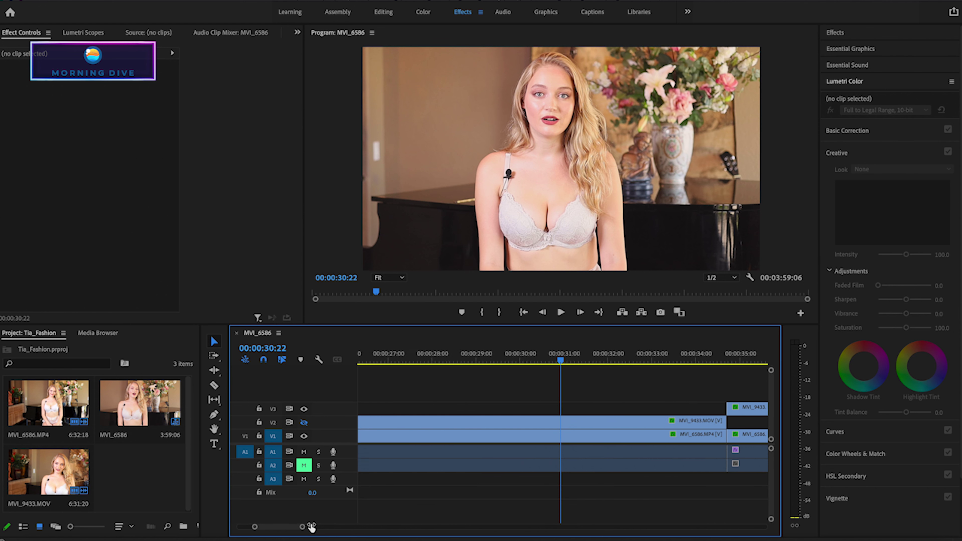
# Razor-cut the V2 and V1 clips at about 00:00:30:17 and at 00:00:31:01
pyautogui.press('Left')
pyautogui.press('Left')
pyautogui.press('Left')
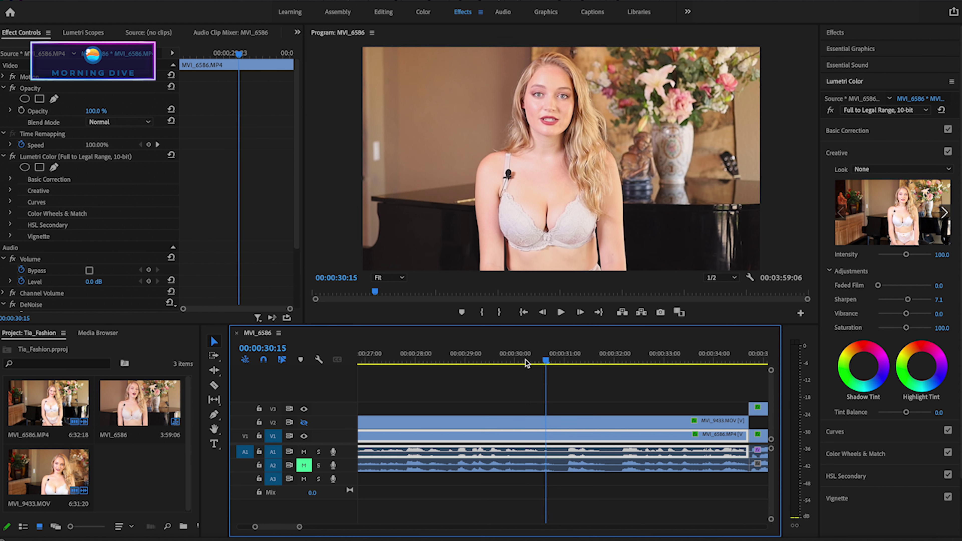
pyautogui.press('Down')
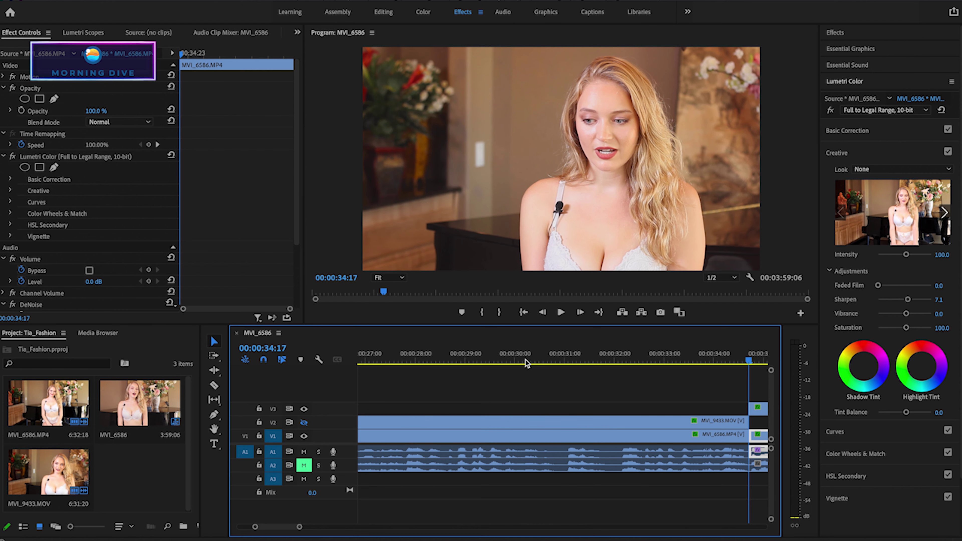
pyautogui.moveTo(526, 362); pyautogui.dragTo(550, 361)
pyautogui.press('c')
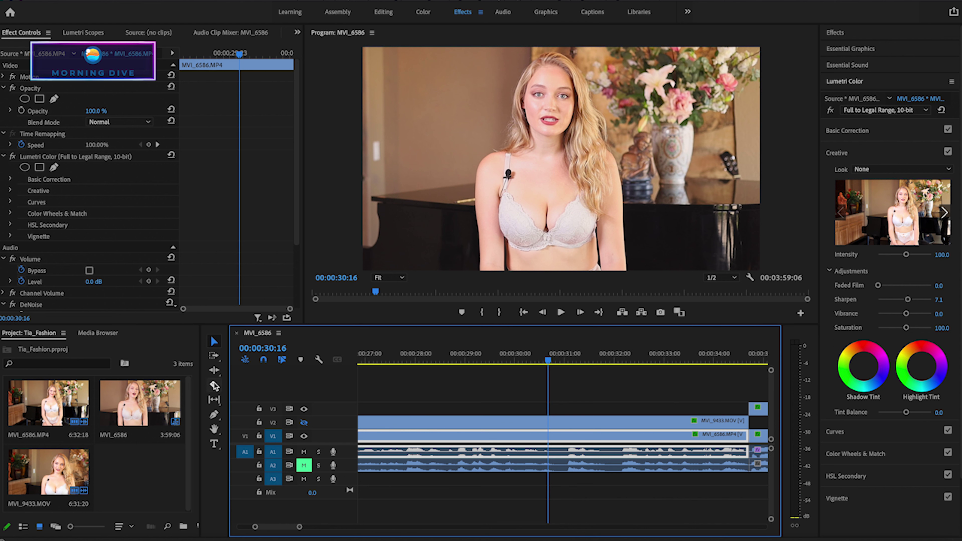
pyautogui.click(548, 422)
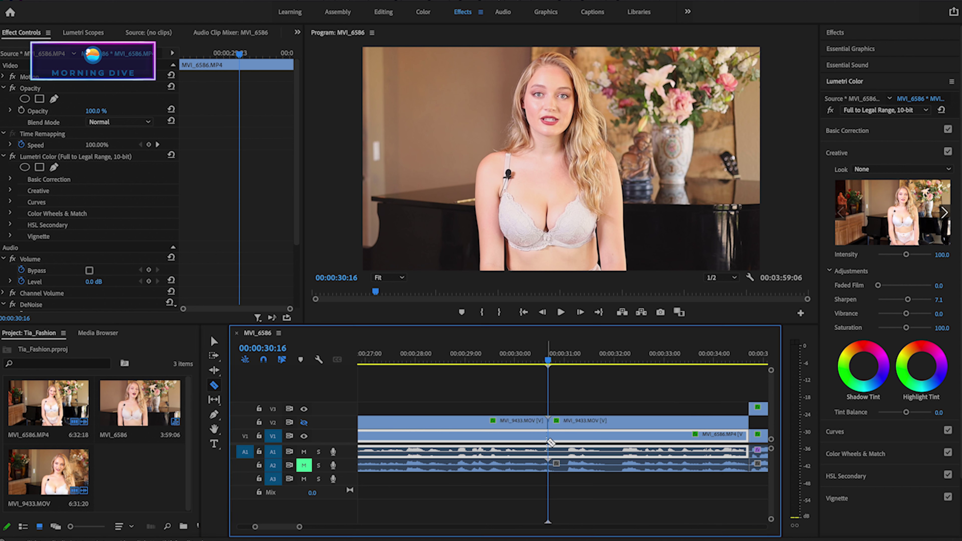
pyautogui.click(549, 435)
pyautogui.moveTo(547, 362); pyautogui.dragTo(566, 364)
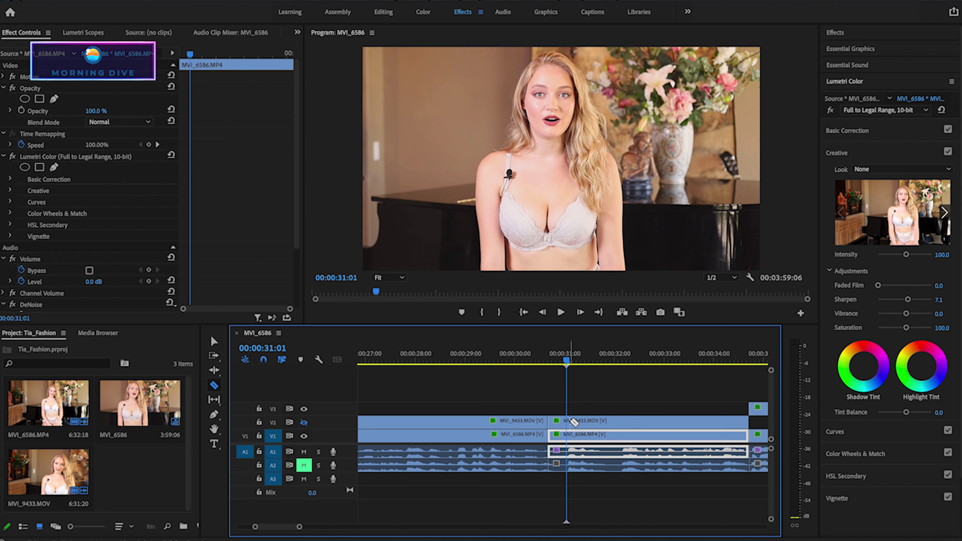
pyautogui.click(568, 436)
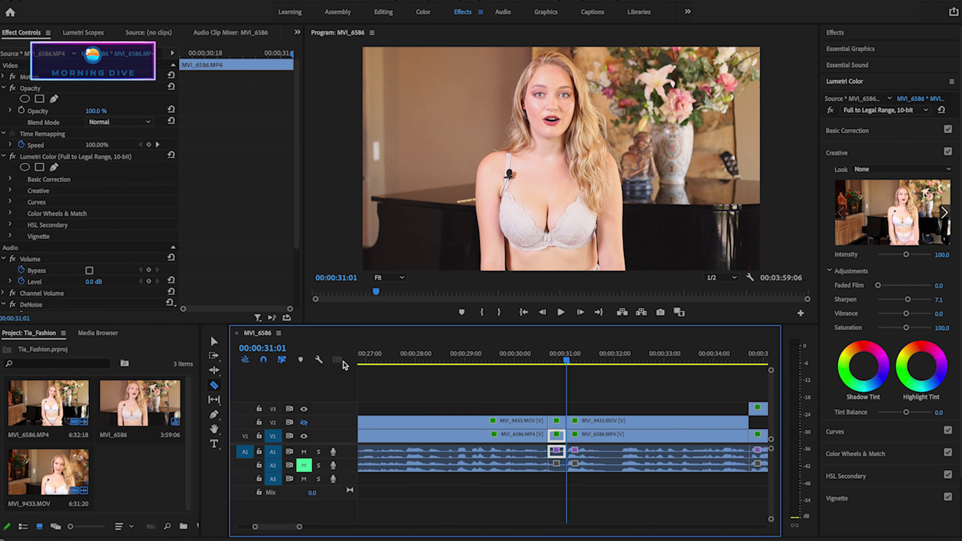
# Delete the short piece between the cuts, close the gap, and play back from about 26 seconds
pyautogui.click(214, 342)
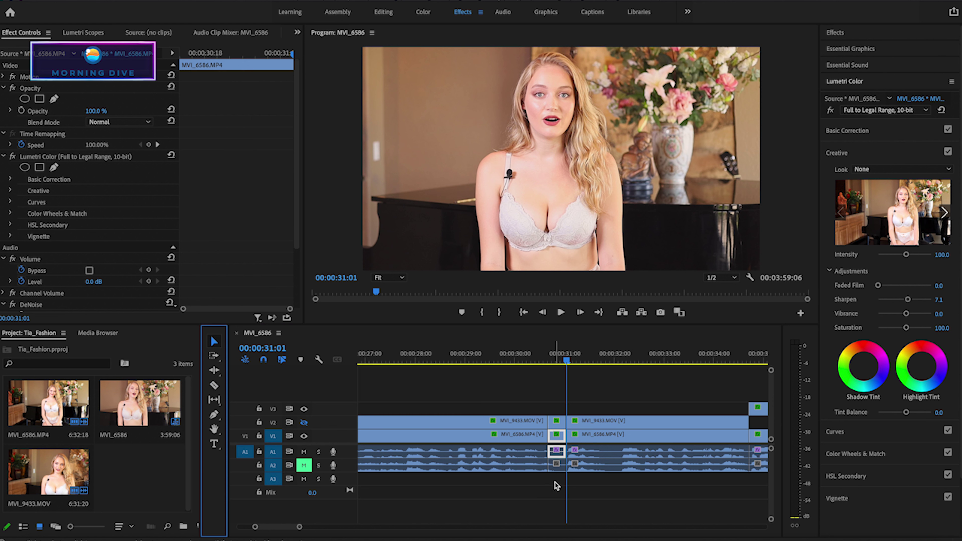
pyautogui.moveTo(555, 485); pyautogui.dragTo(554, 415)
pyautogui.press('Delete')
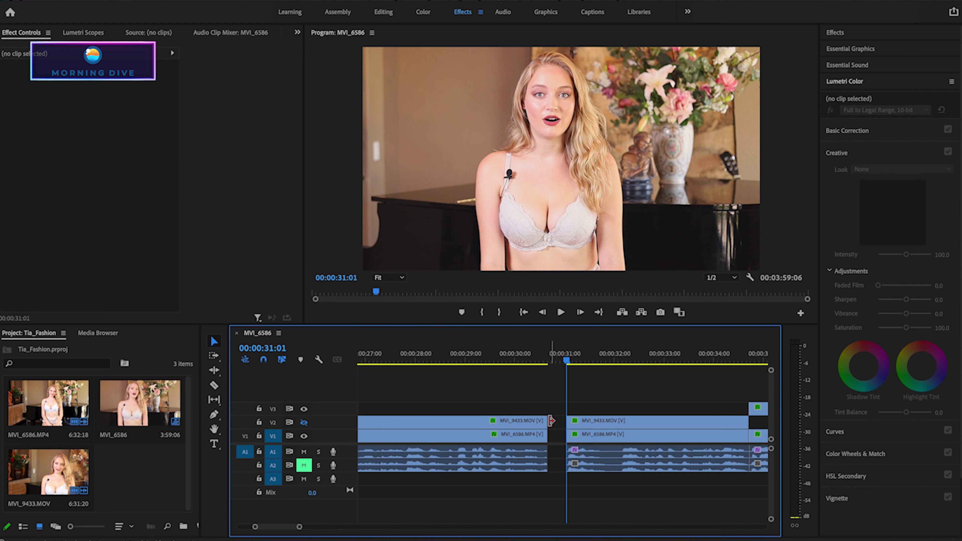
pyautogui.moveTo(516, 391)
pyautogui.mouseDown()
pyautogui.moveTo(534, 471)
pyautogui.moveTo(547, 440)
pyautogui.moveTo(541, 405)
pyautogui.mouseUp()
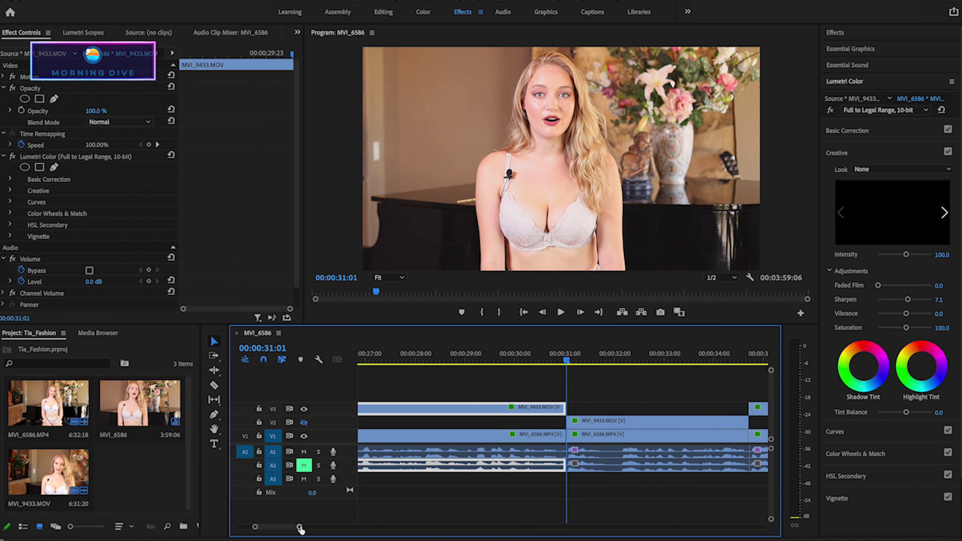
pyautogui.moveTo(300, 530); pyautogui.dragTo(322, 530)
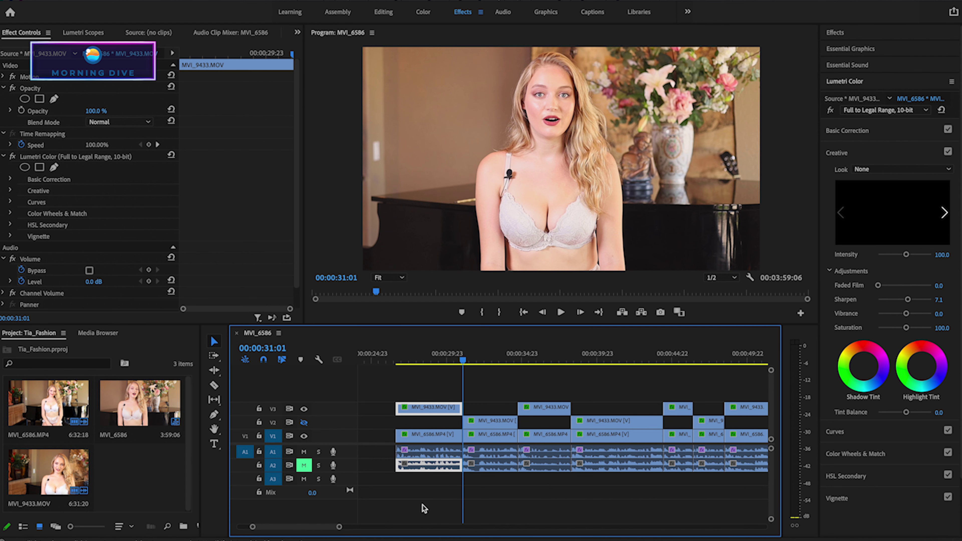
pyautogui.click(394, 354)
pyautogui.press('space')
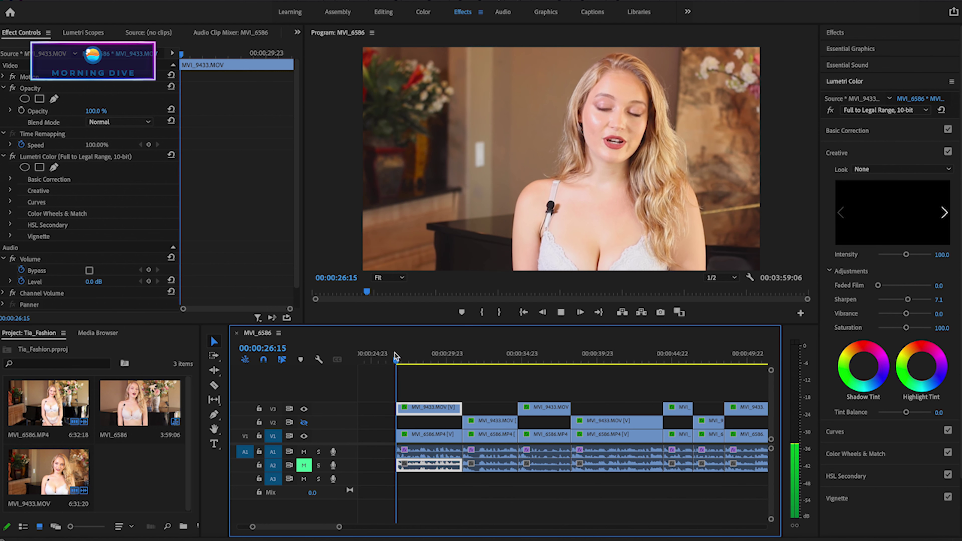